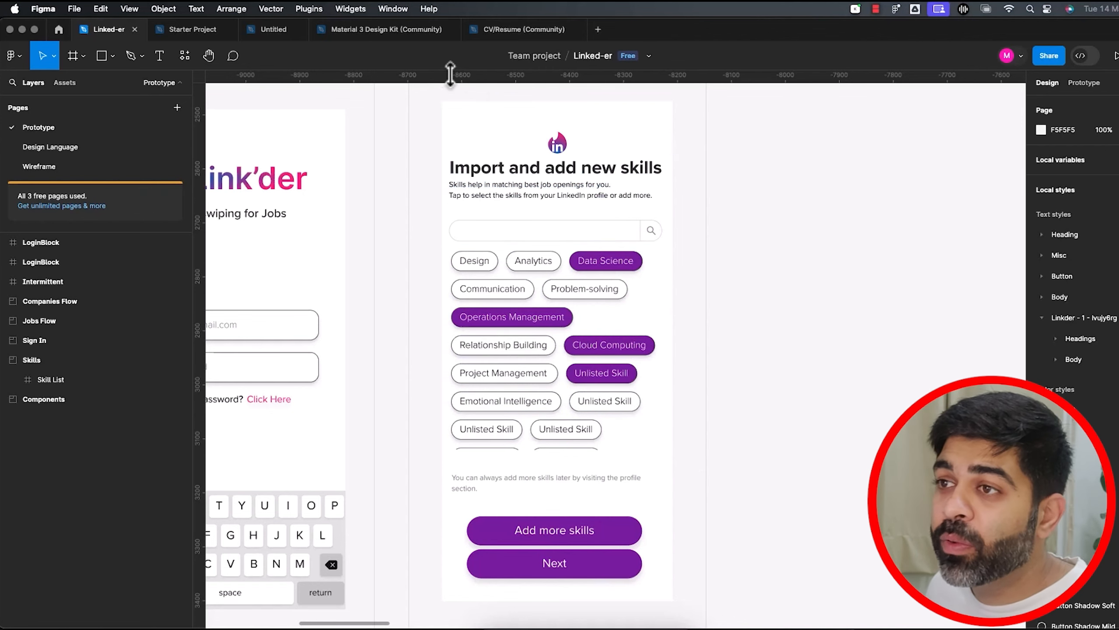
Switch to the Untitled design file and add a text label reading "Button" on the empty canvas beside the sign-in screen.
click(265, 35)
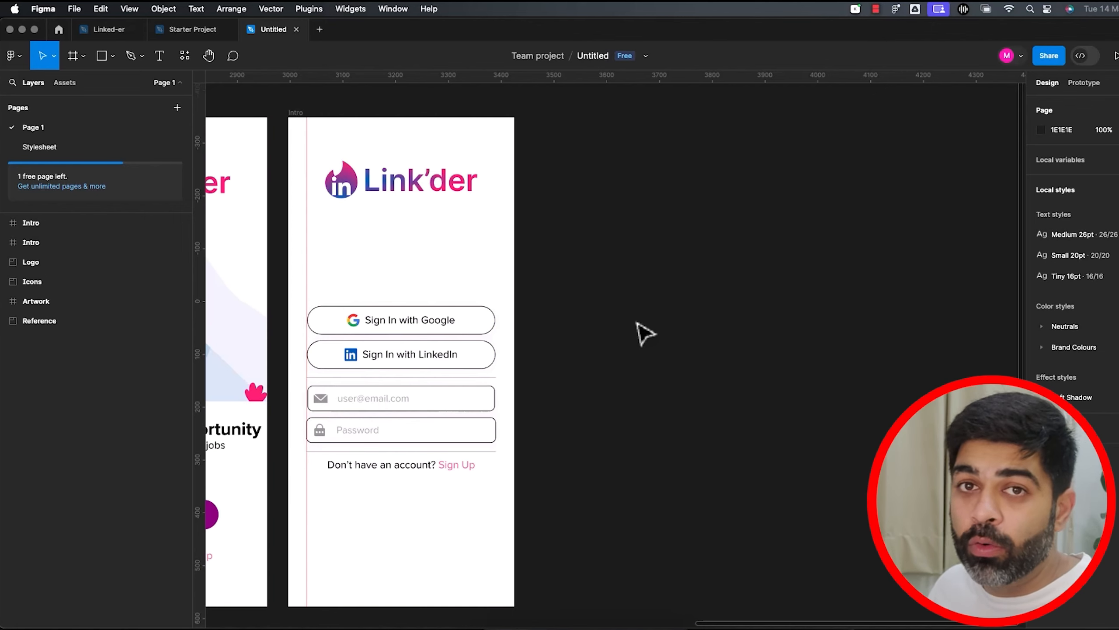
scroll(551, 348, down, 2)
scroll(551, 348, right, 2)
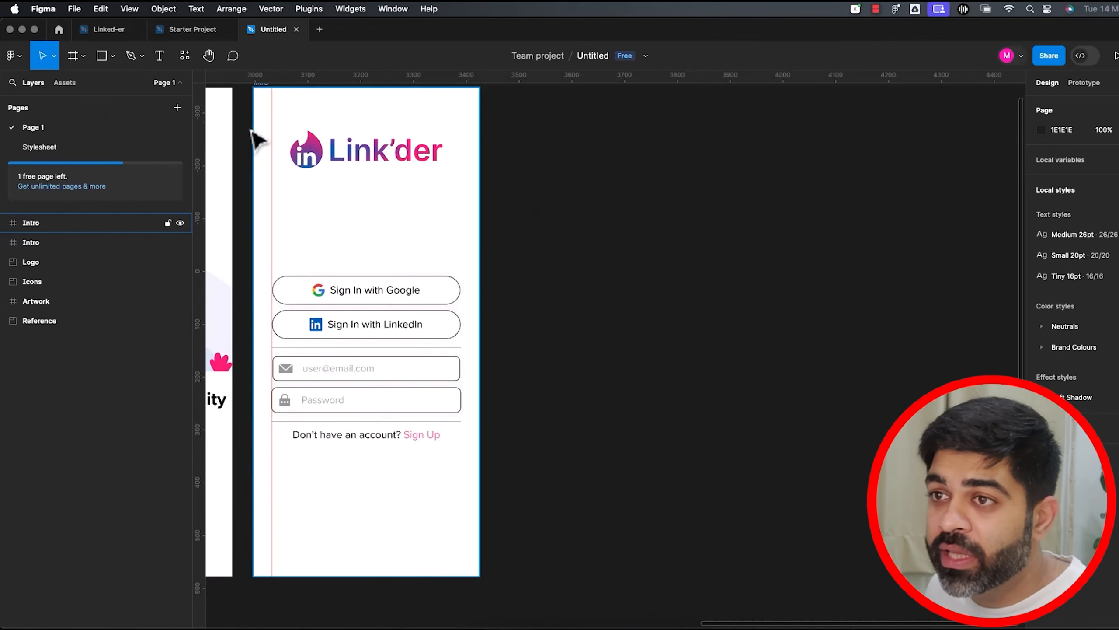
text(B)
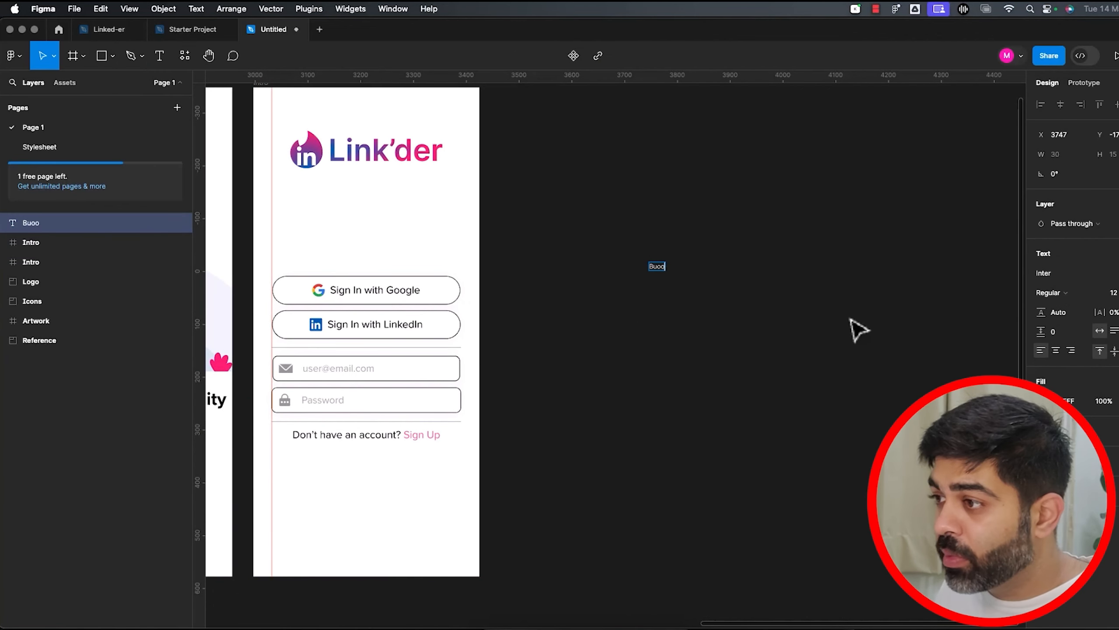
key(BackSpace)
key(BackSpace)
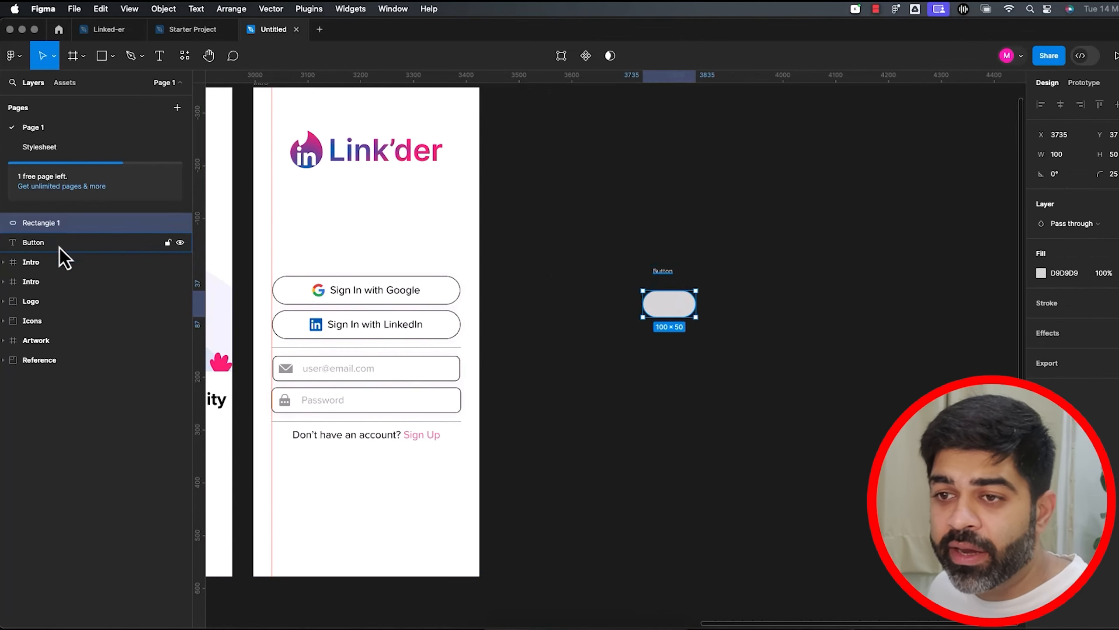
Bring the Button label in front of the rounded rectangle, place it on the shape, and set its fill to 040404.
drag(62, 247, 59, 223)
drag(668, 275, 674, 307)
click(1041, 401)
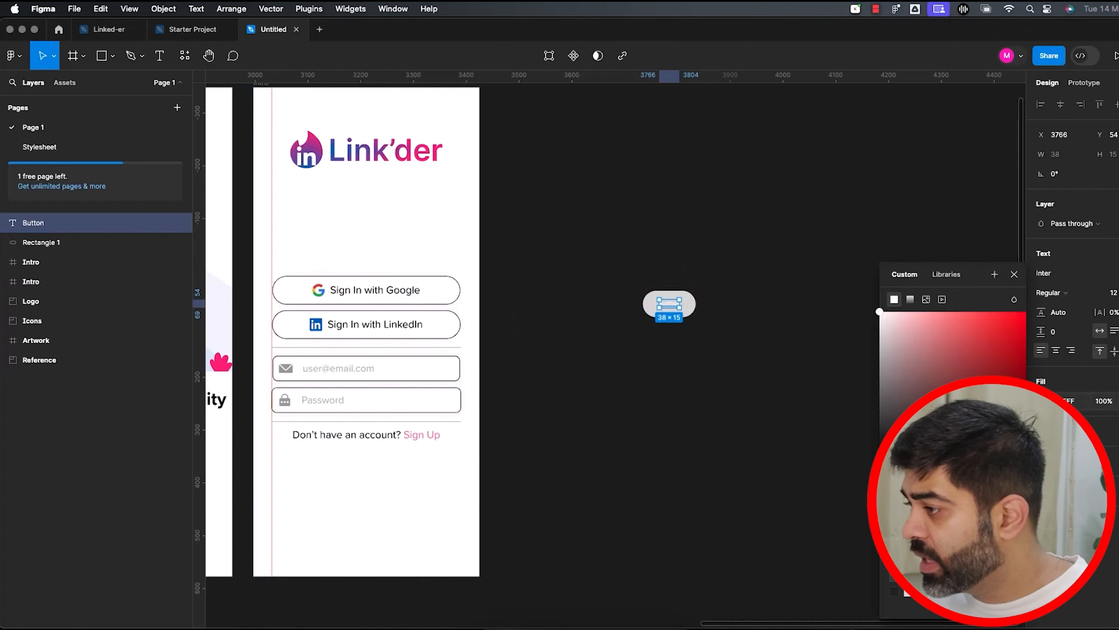
click(769, 370)
Apply the Medium 26pt text style to the Button label and centre it on the rounded rectangle.
scroll(702, 315, up, 5)
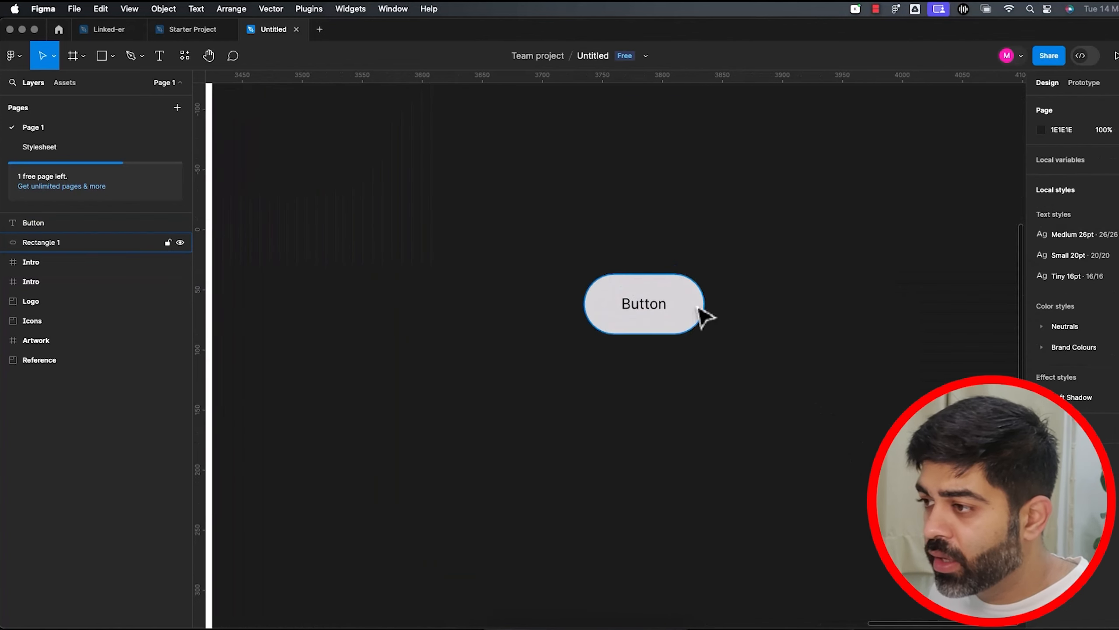
click(704, 315)
click(657, 316)
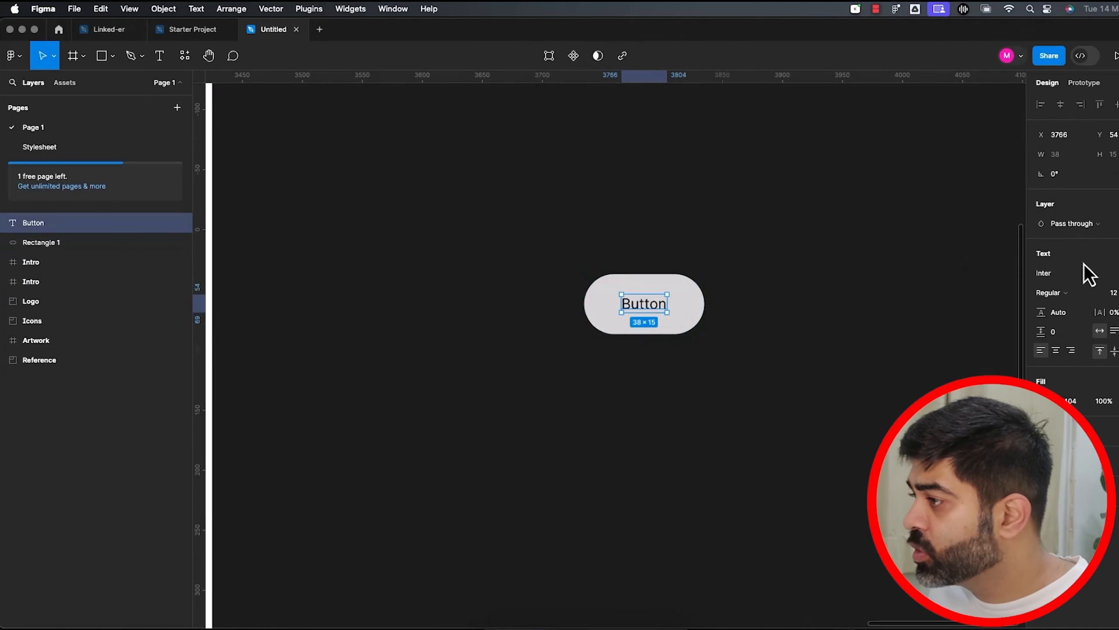
click(1116, 253)
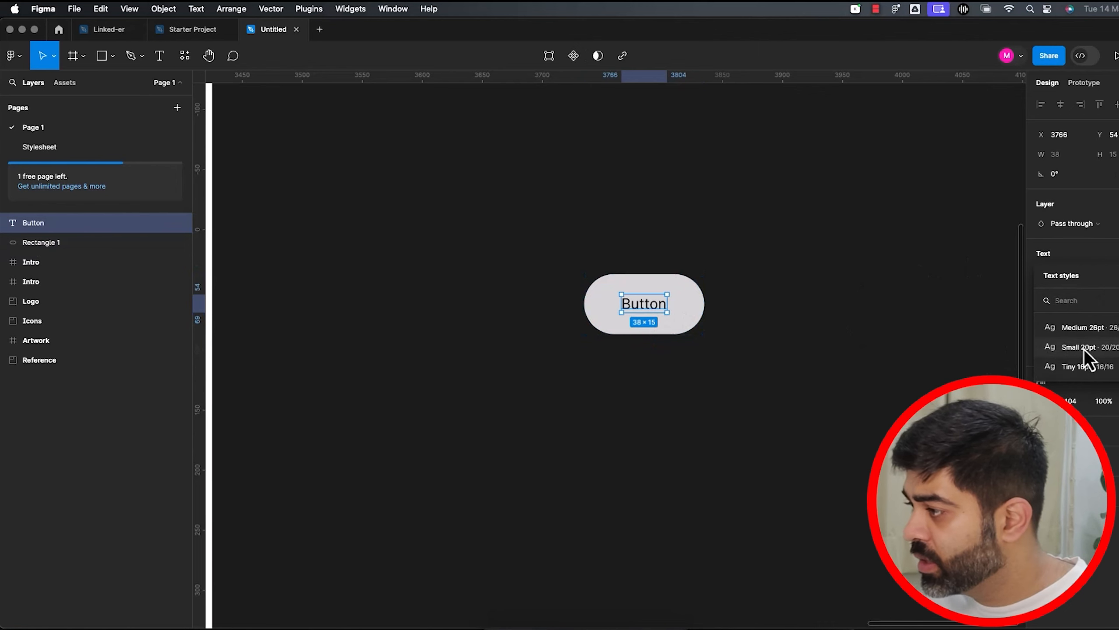
click(1089, 331)
drag(671, 317, 649, 310)
click(734, 341)
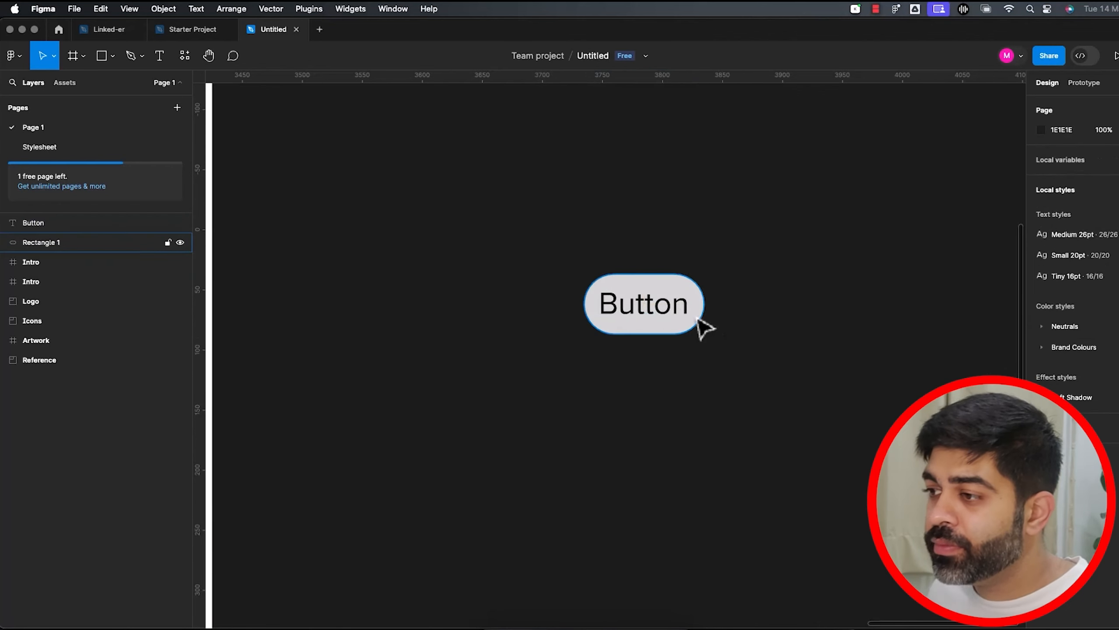
Combine the rectangle and Button label into an auto layout frame with a horizontal padding of 40.
scroll(706, 328, down, 5)
click(29, 240)
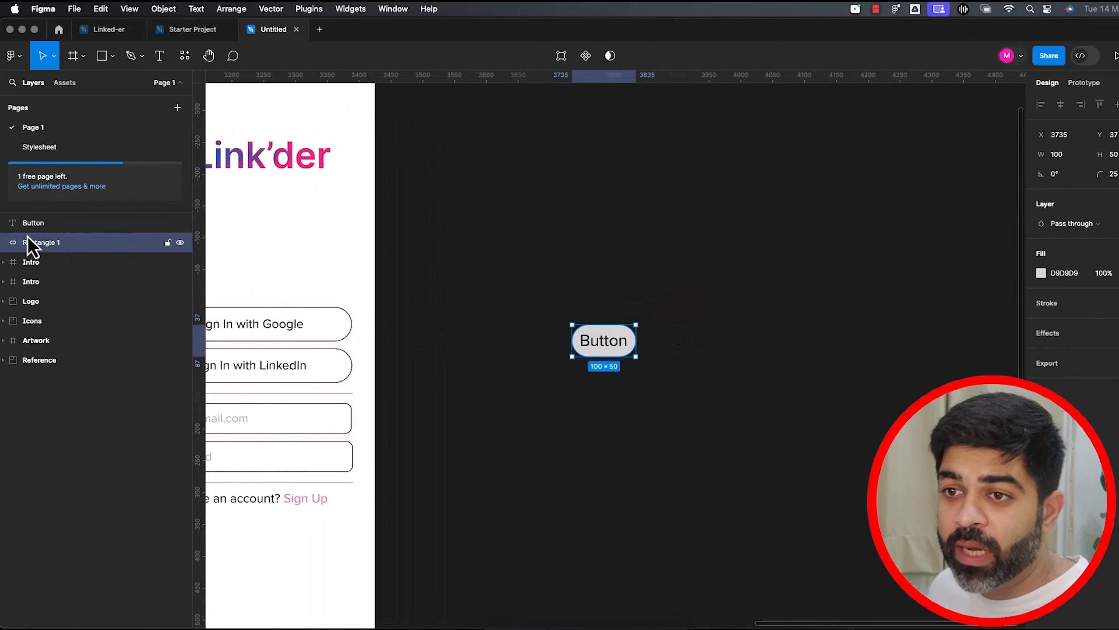
shift+click(34, 224)
key(shift+a)
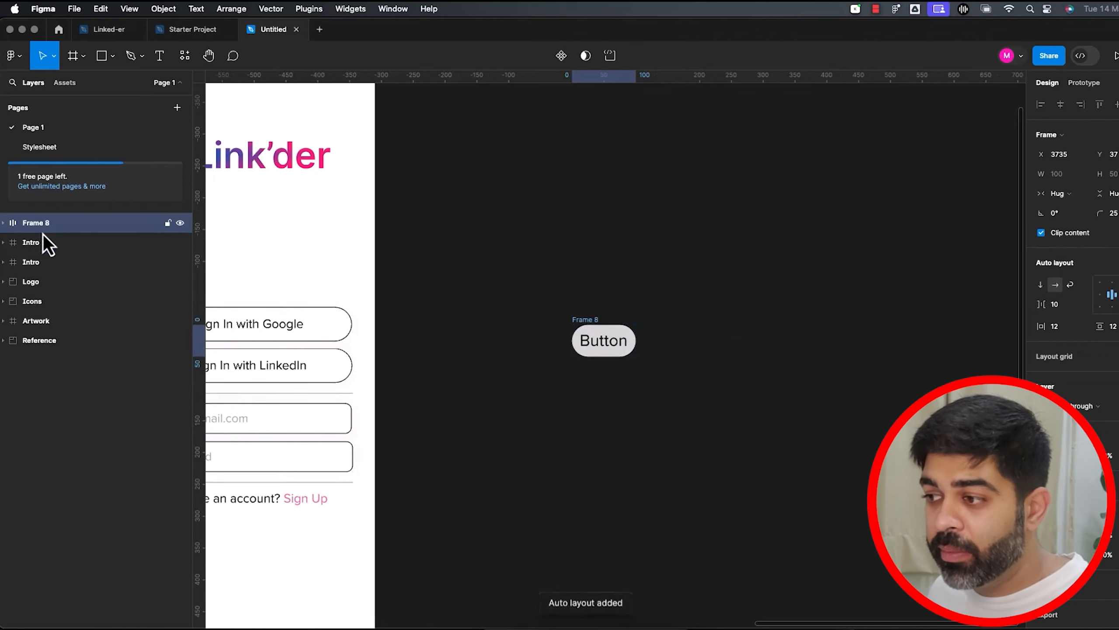
drag(1040, 326, 1075, 328)
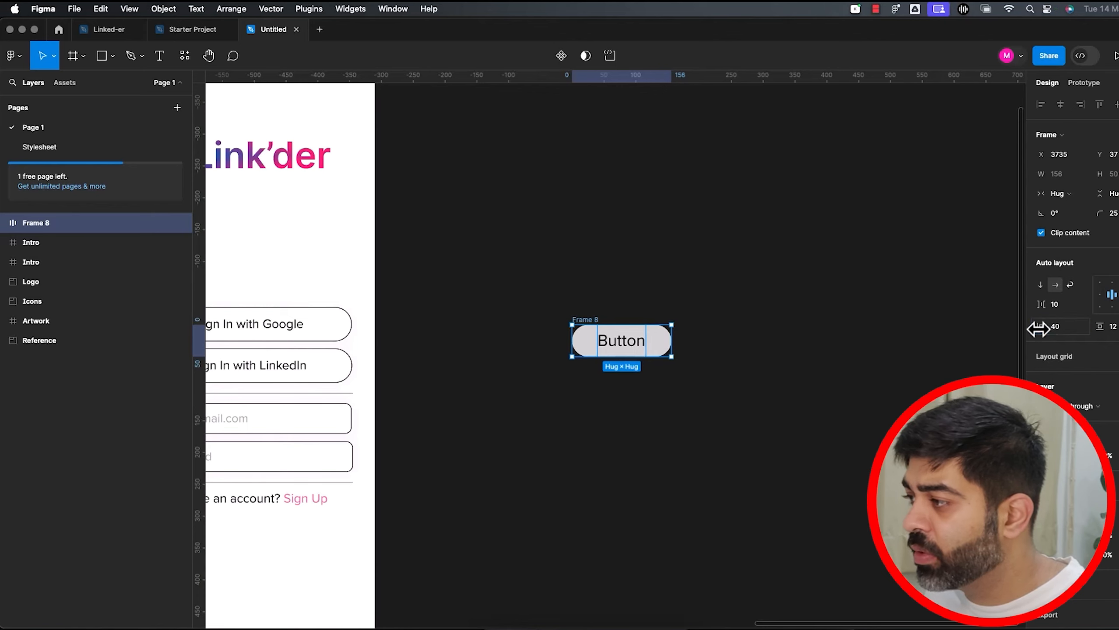
Convert the auto layout button frame into a component and rename it "Button".
click(692, 339)
click(646, 346)
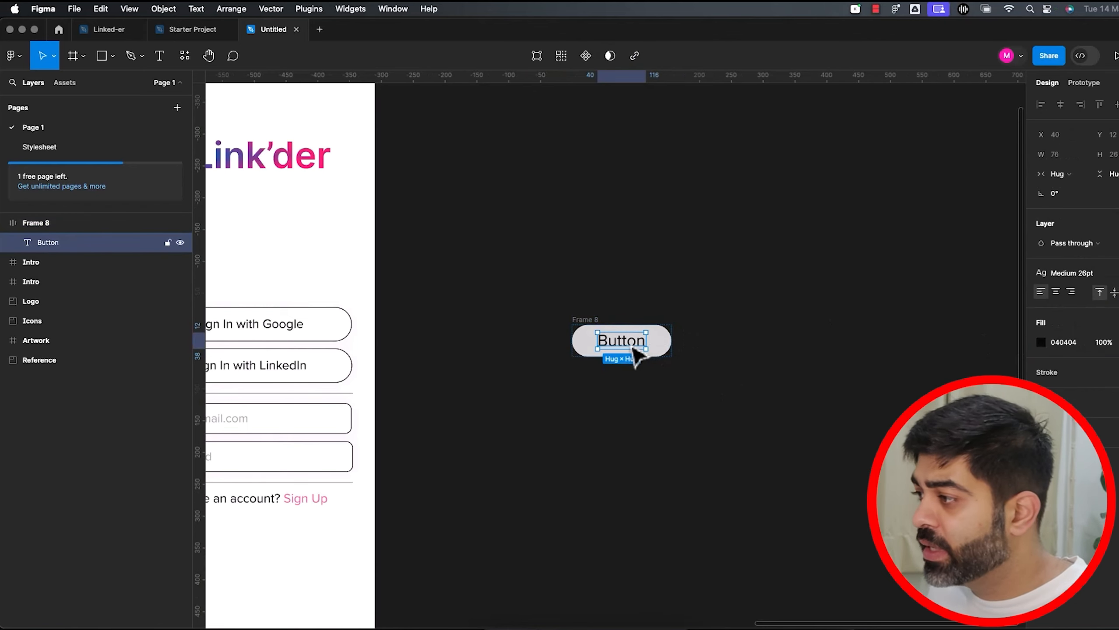
click(669, 347)
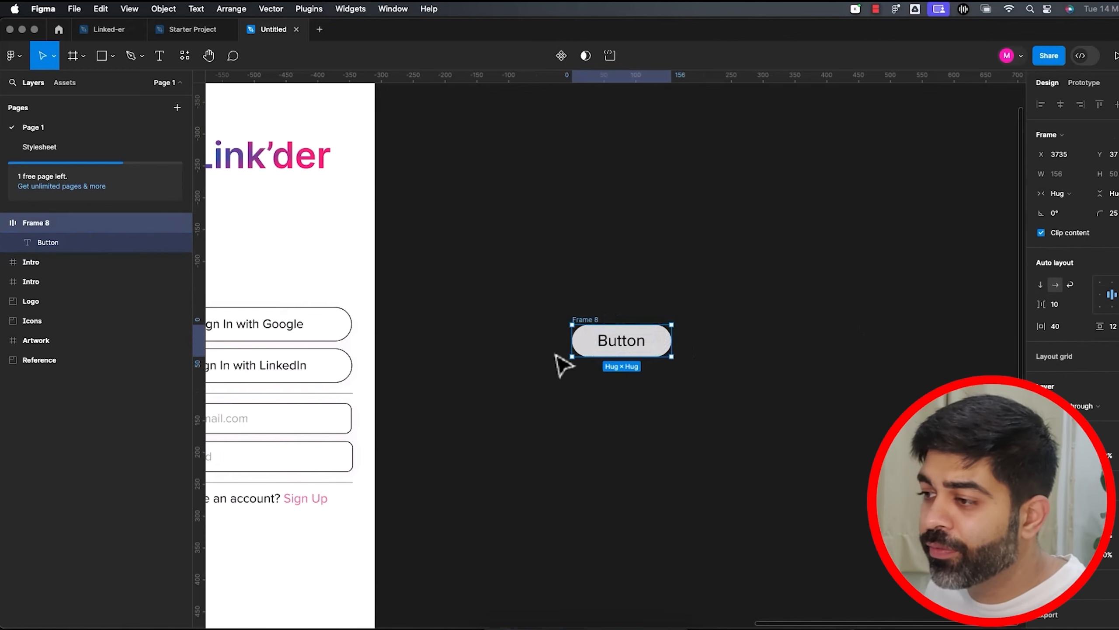
click(726, 360)
drag(519, 293, 800, 427)
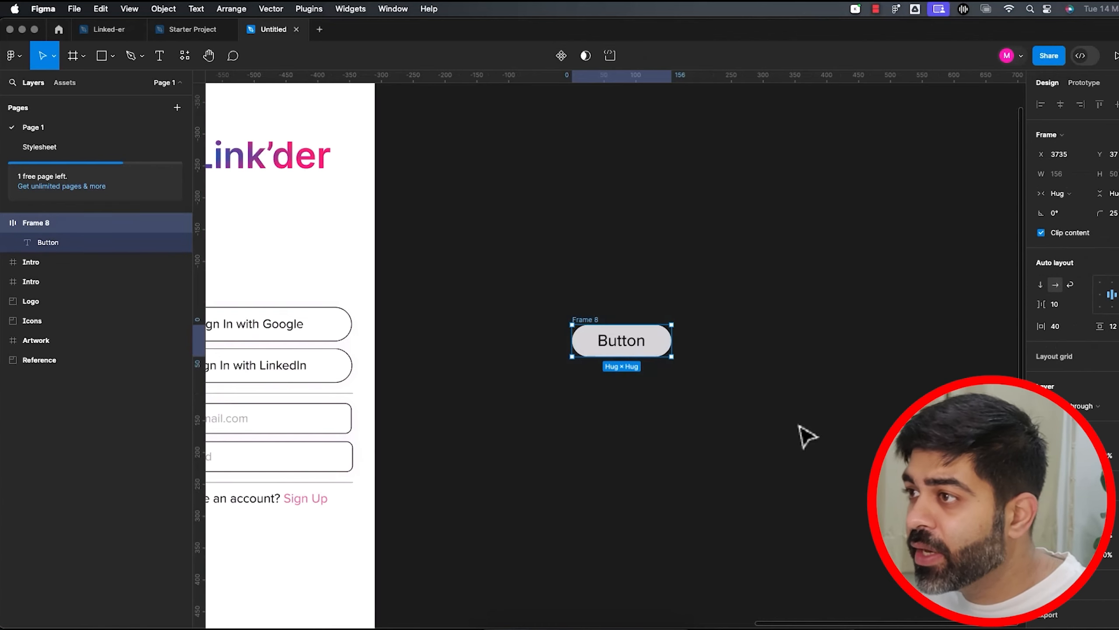
click(561, 55)
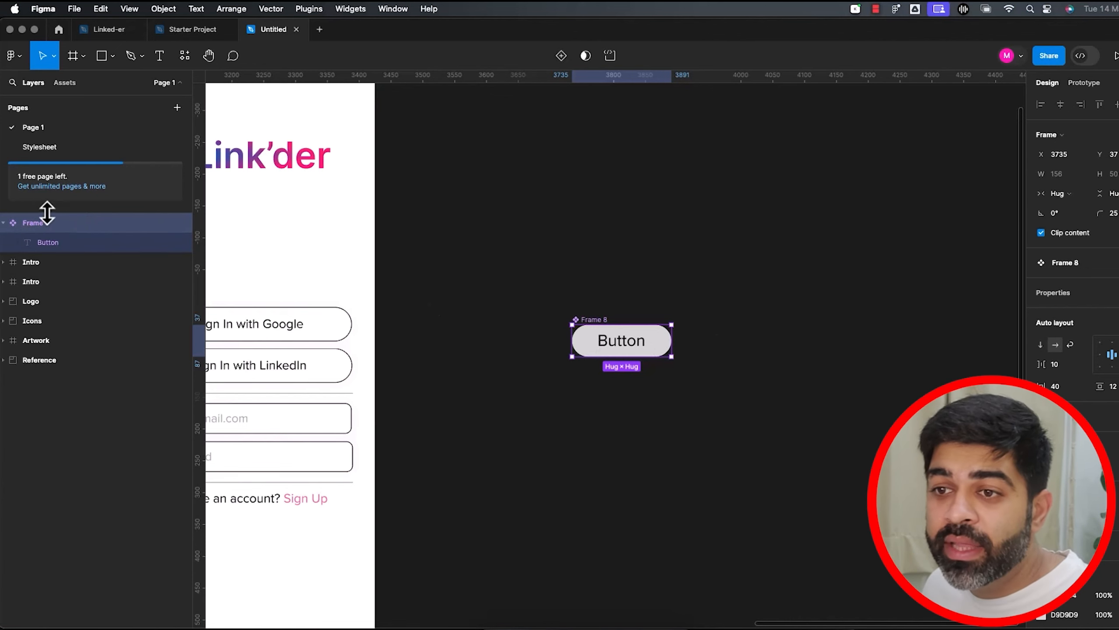
double_click(51, 225)
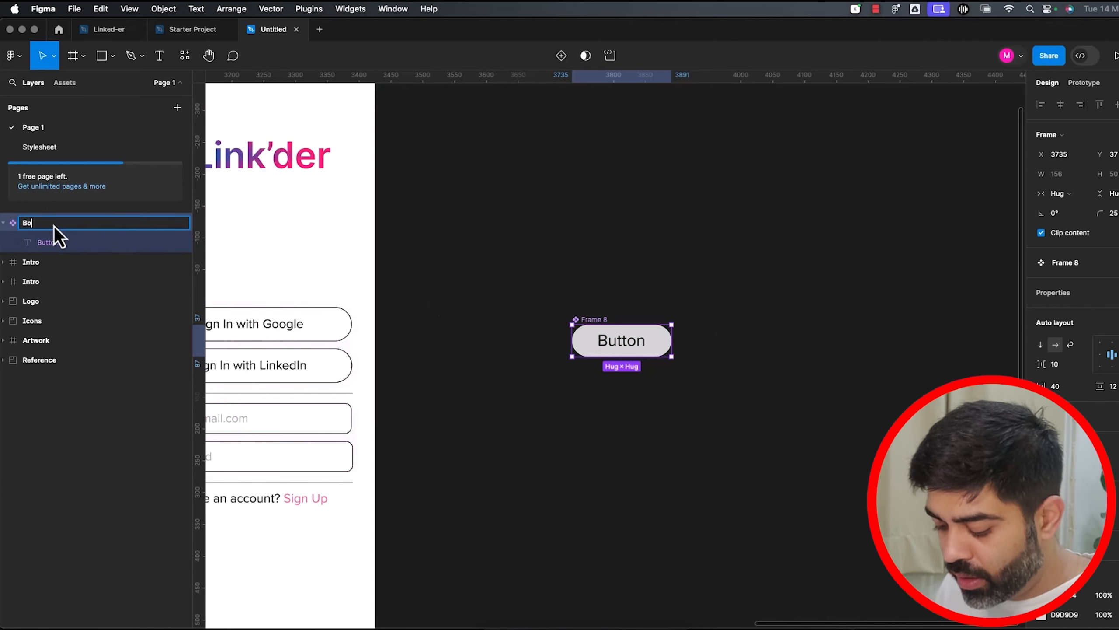
text(Button)
key(Return)
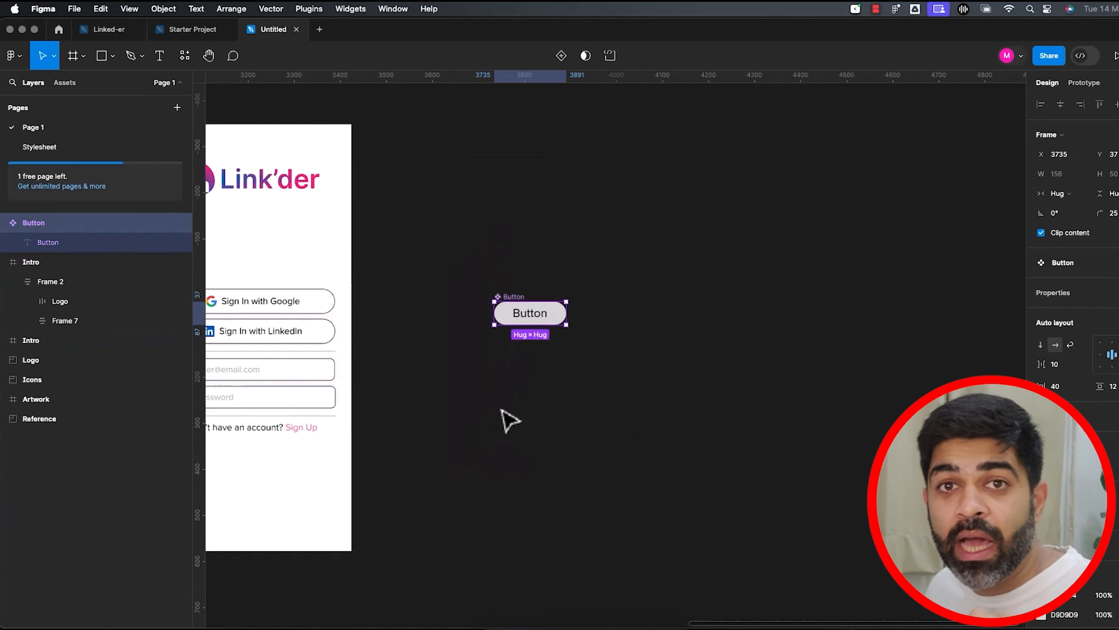
Move the Button component farther from the sign-in screen and draw a new portrait frame in the gap between them.
drag(542, 317, 887, 323)
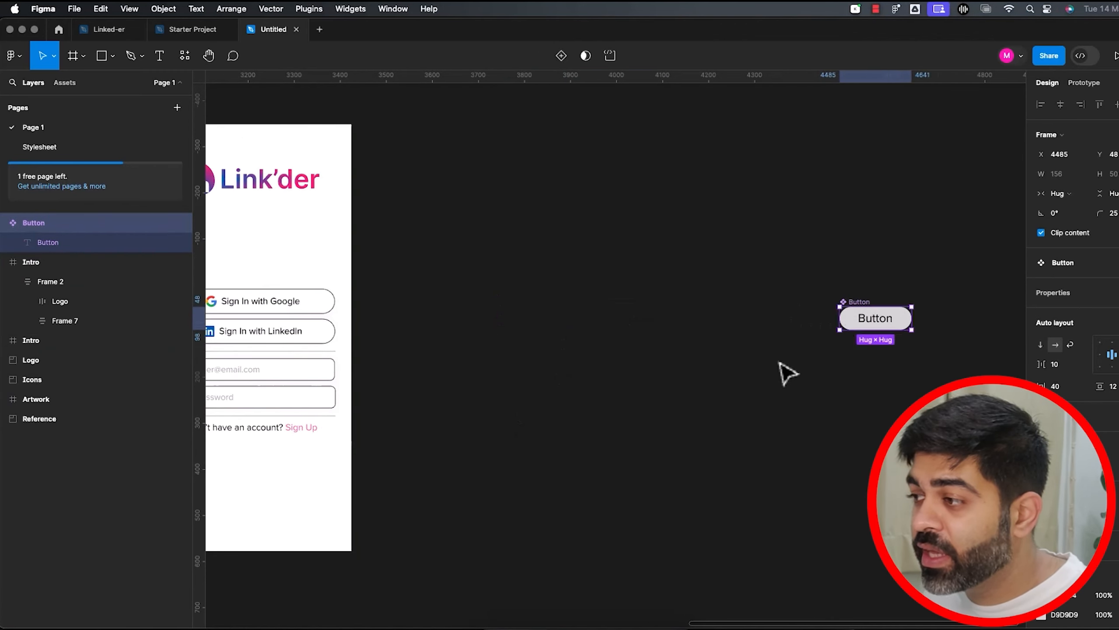
click(785, 370)
key(r)
click(70, 57)
mouse_move(420, 151)
mouse_down()
mouse_move(704, 534)
mouse_move(636, 469)
mouse_up()
click(732, 470)
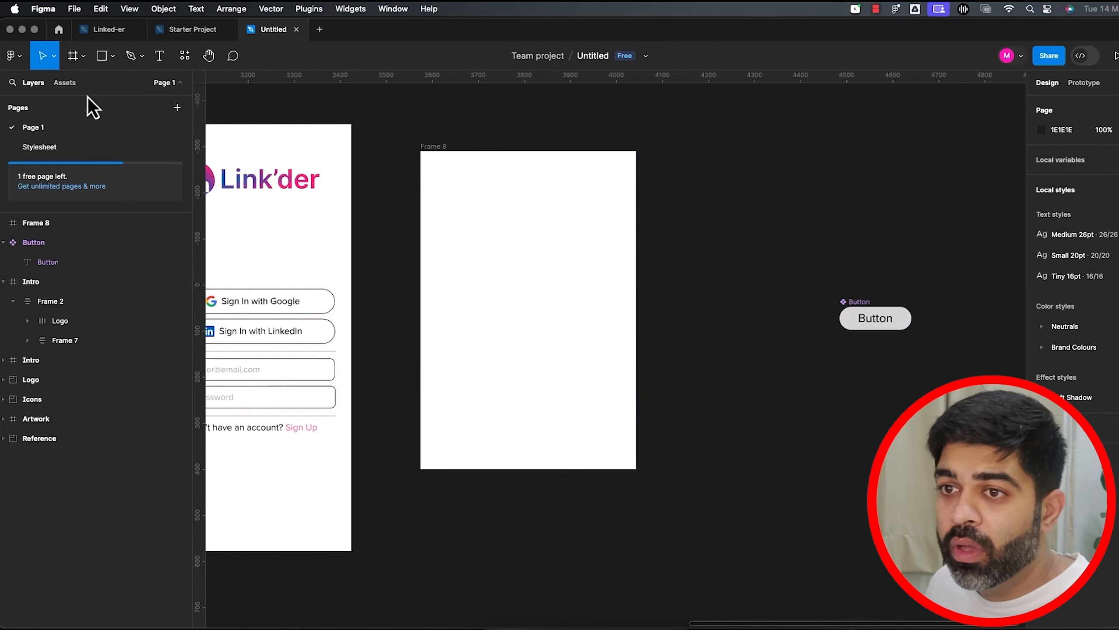
Place two instances of the Button component from the local assets in the new frame, aligned one below the other.
click(65, 82)
drag(49, 161, 542, 225)
drag(40, 162, 545, 279)
drag(525, 223, 499, 214)
drag(520, 280, 519, 282)
click(509, 208)
Change the label of the main Button component to "Text".
scroll(925, 374, up, 3)
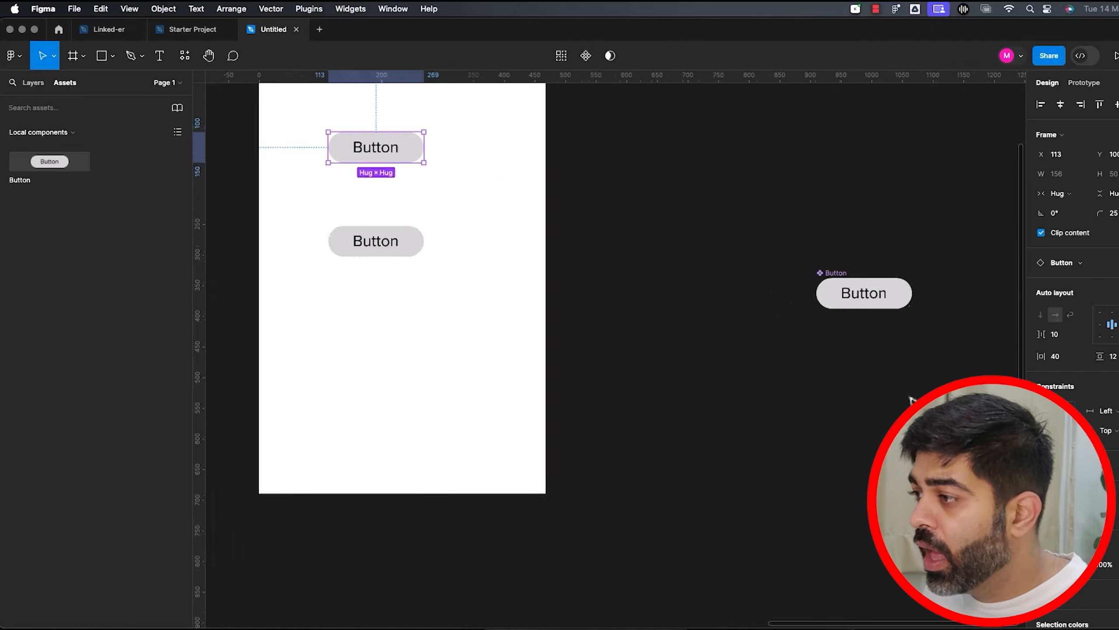
double_click(839, 324)
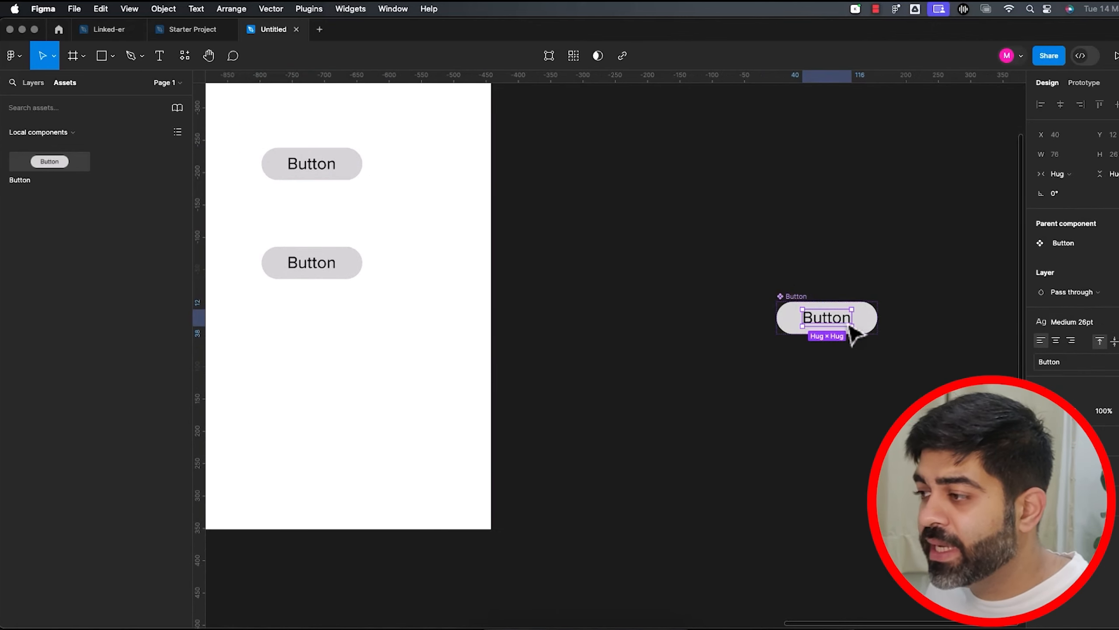
double_click(838, 318)
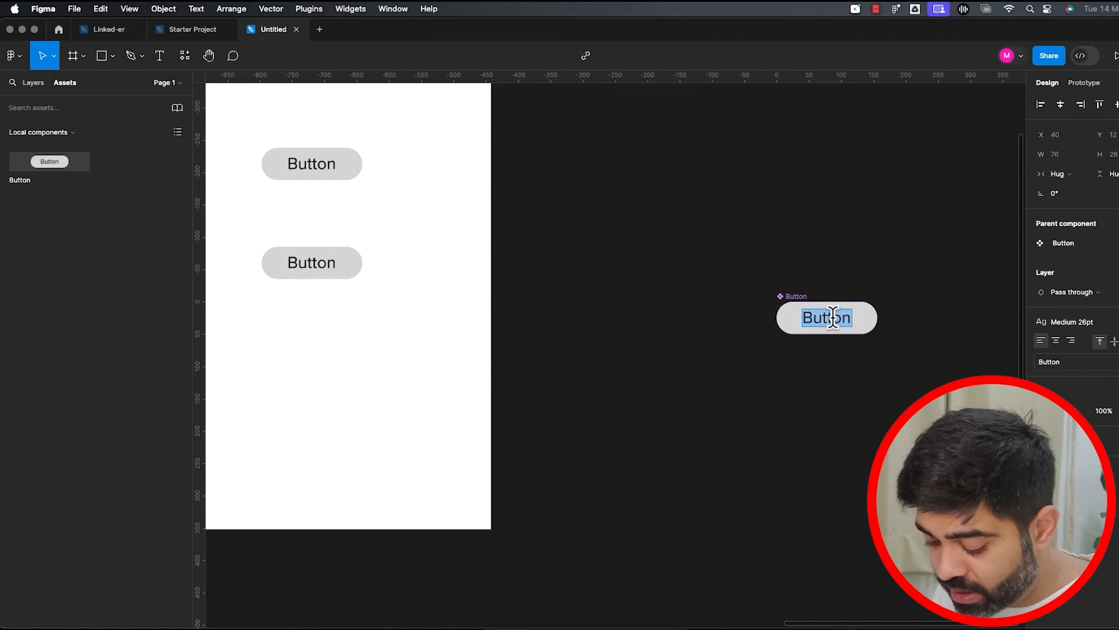
text(Text)
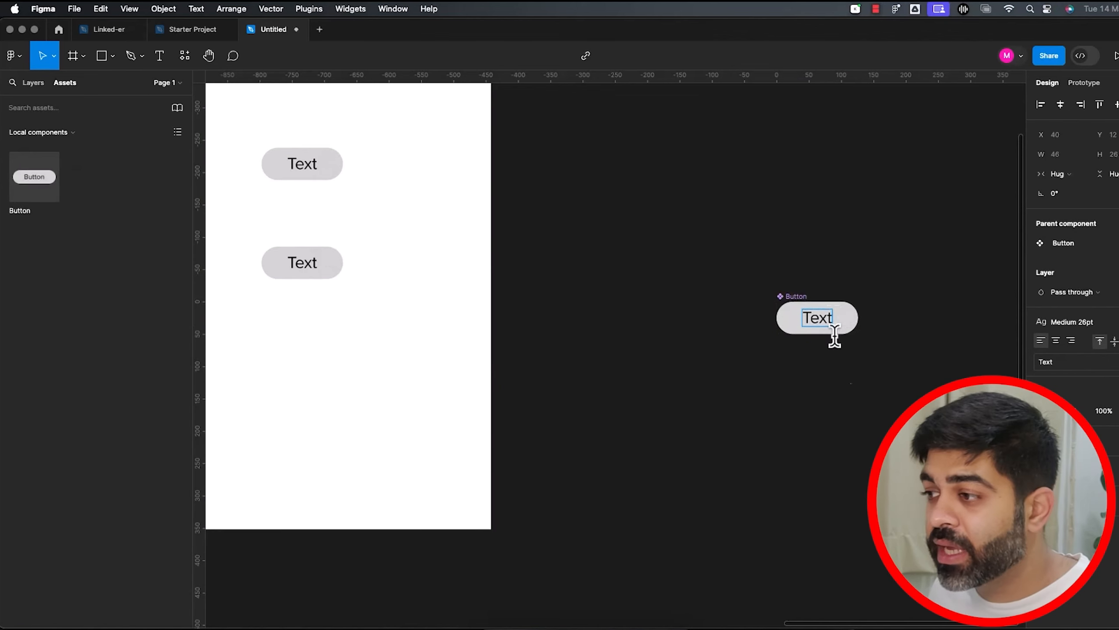
key(Escape)
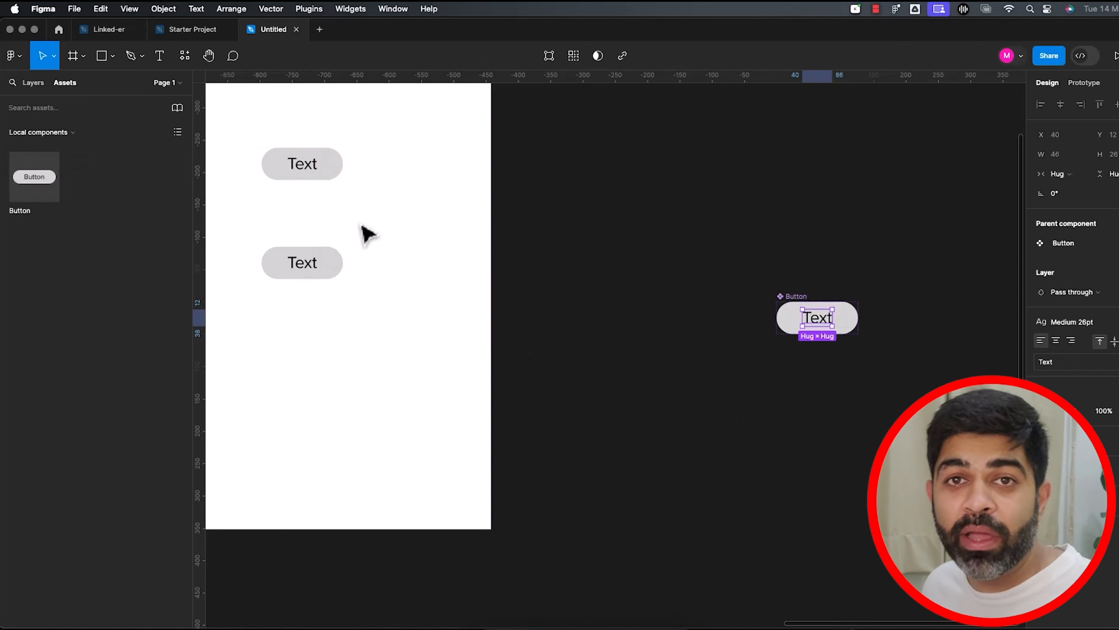
Set the main Button component's fill to the blue 0A66C2.
click(845, 320)
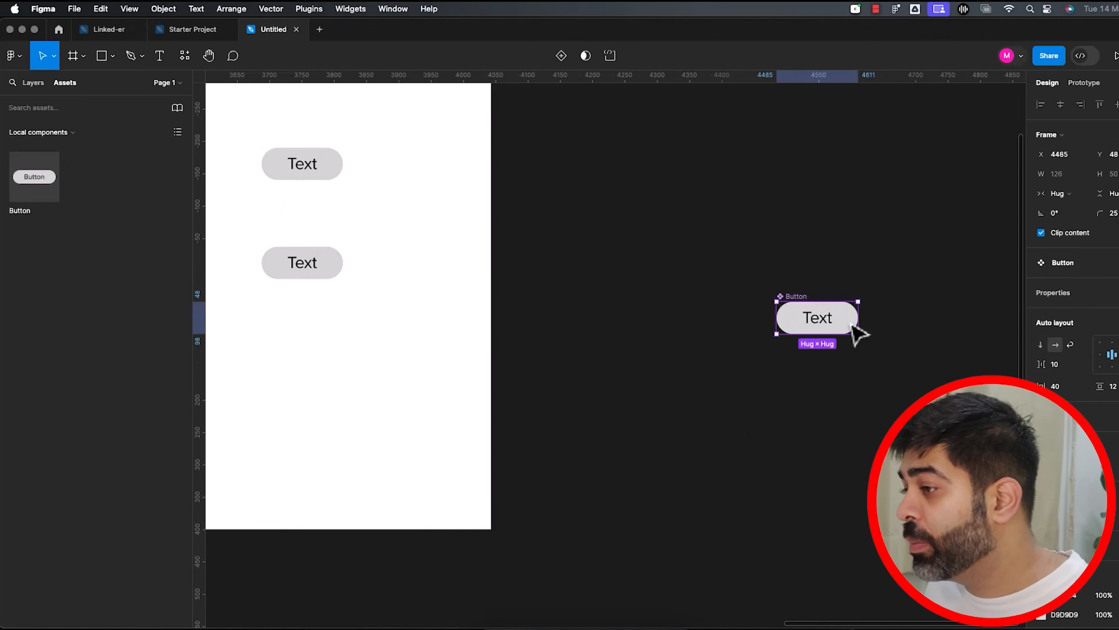
click(1041, 515)
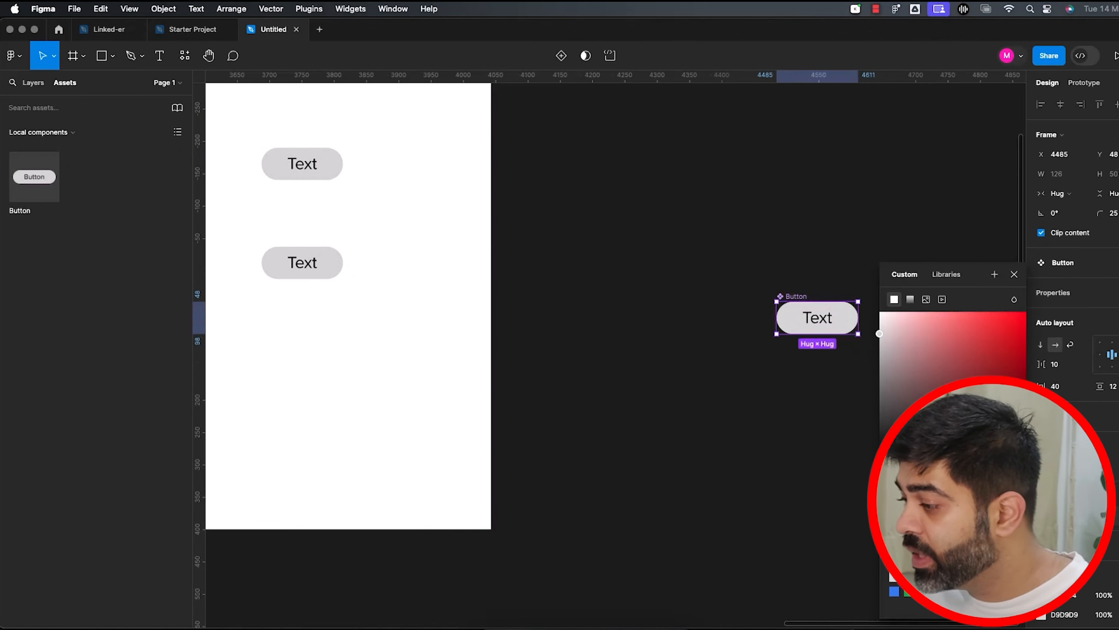
click(923, 591)
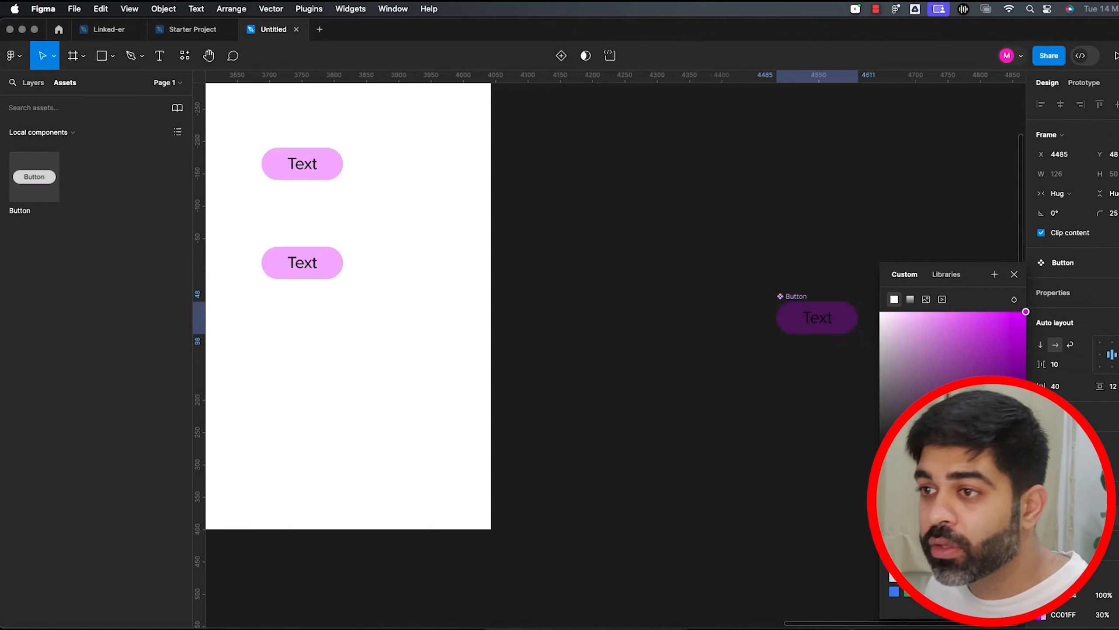
click(908, 576)
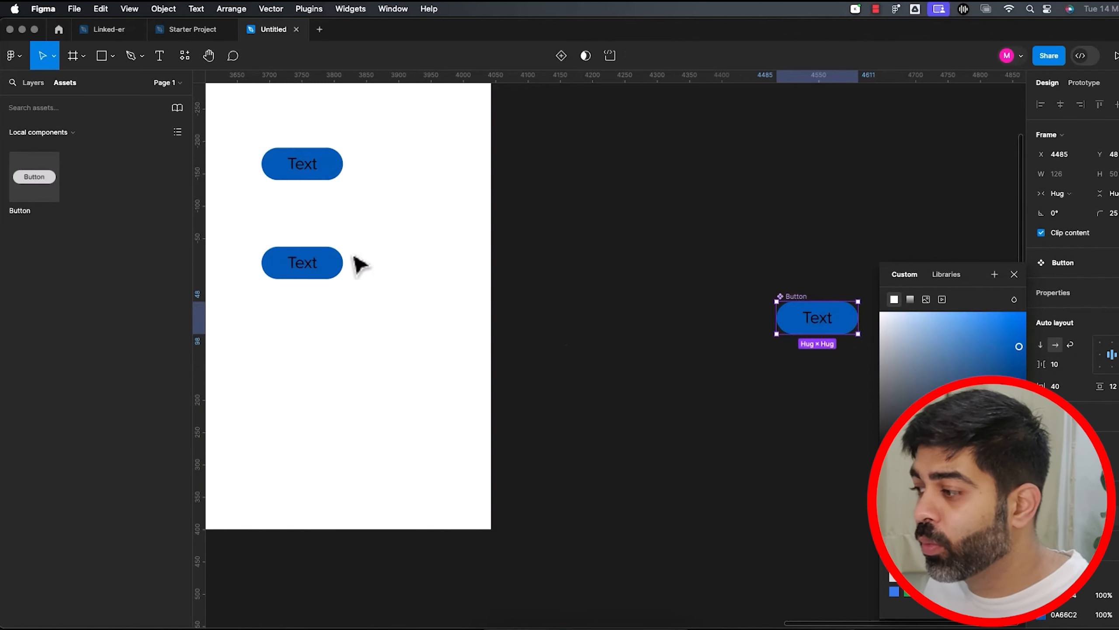
click(390, 339)
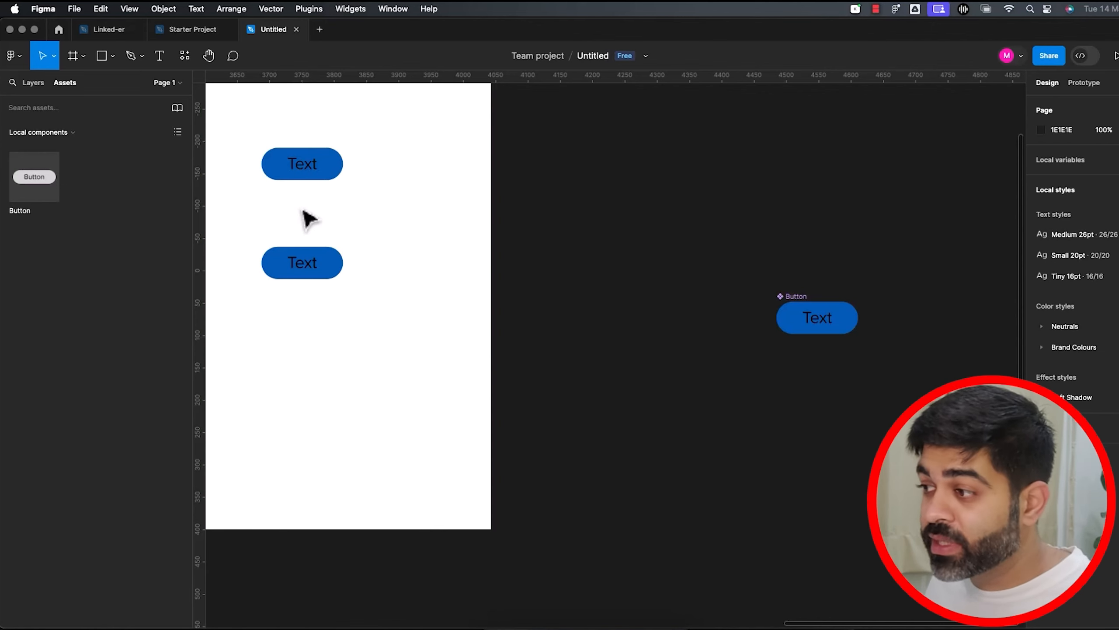
Move the main Button component closer to the frame holding its instances and add a second variant to it.
drag(744, 286, 983, 416)
drag(849, 333, 691, 245)
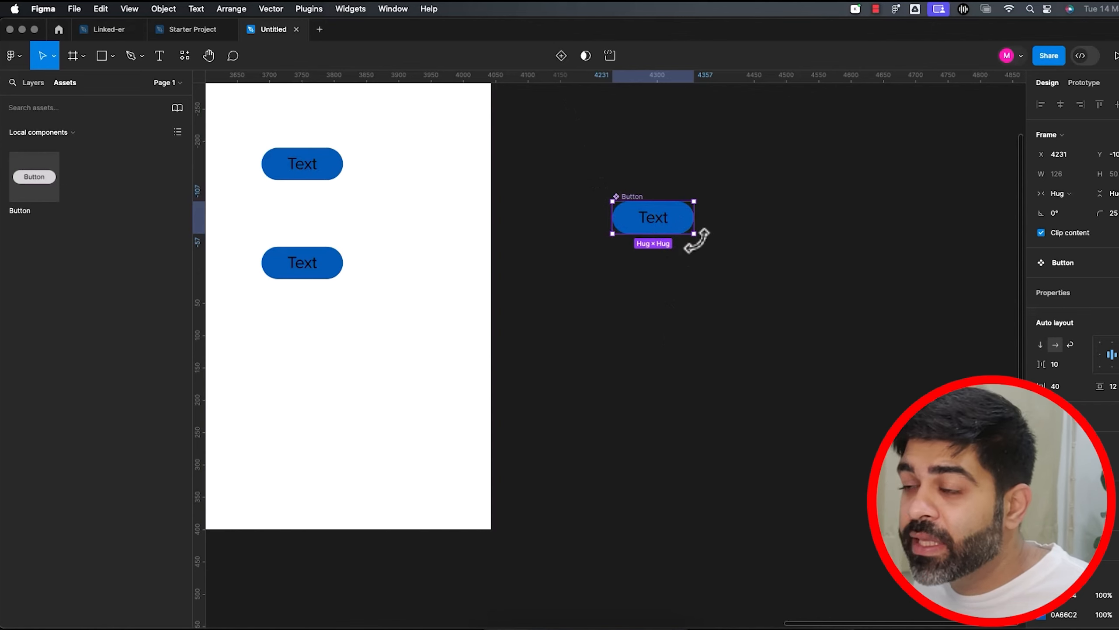
click(562, 63)
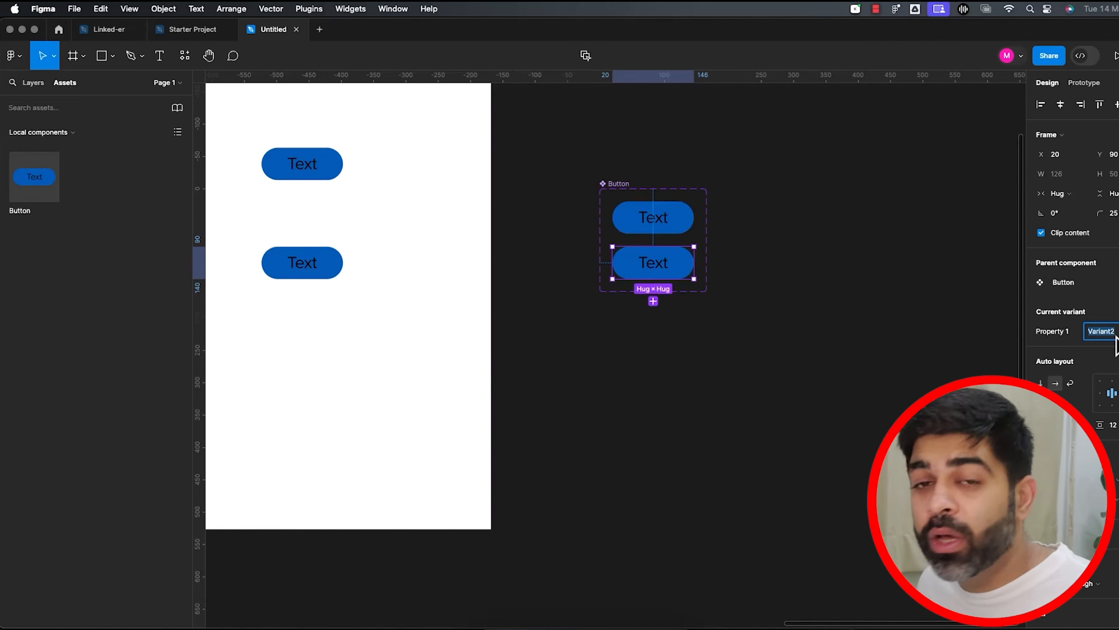
click(770, 326)
Change the fill of the Button component's second variant to orange.
click(685, 275)
scroll(1073, 309, down, 5)
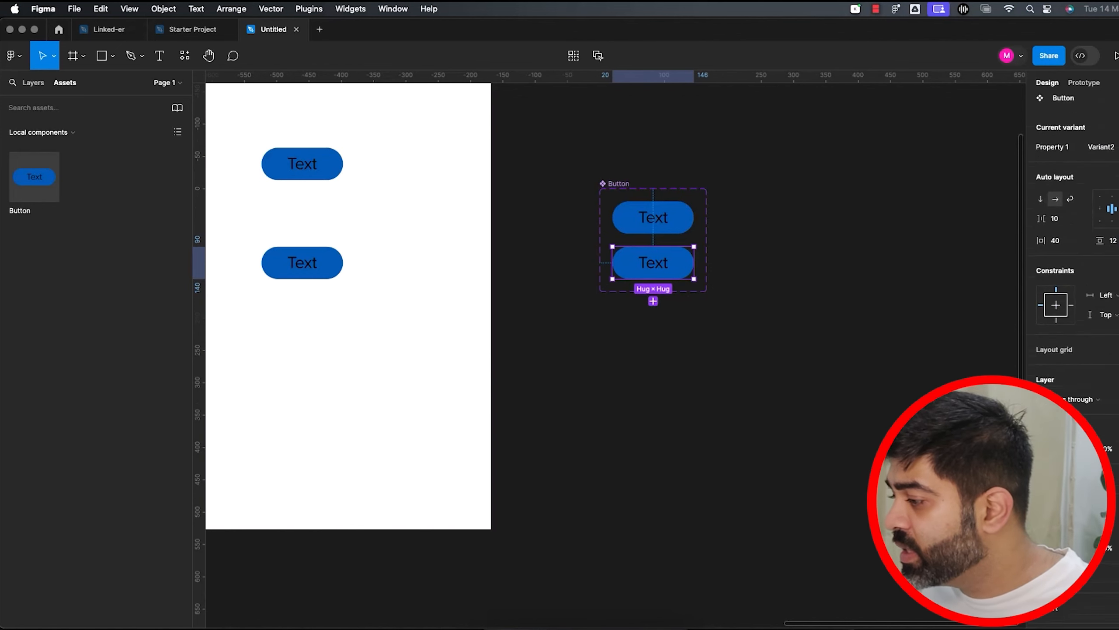
click(1041, 423)
drag(1019, 347, 1019, 397)
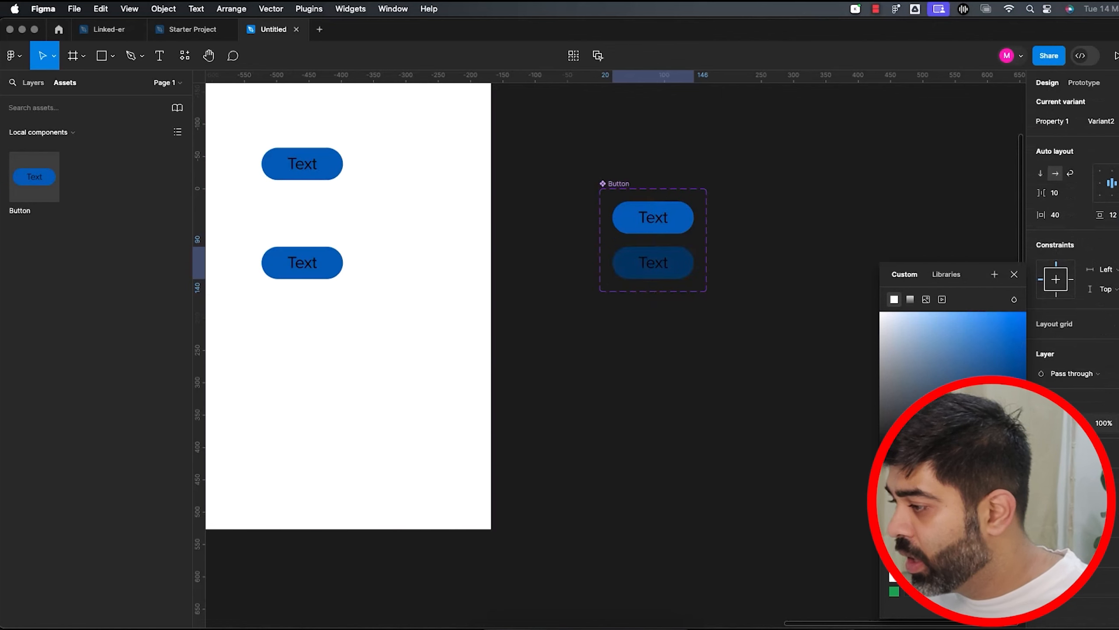
click(910, 576)
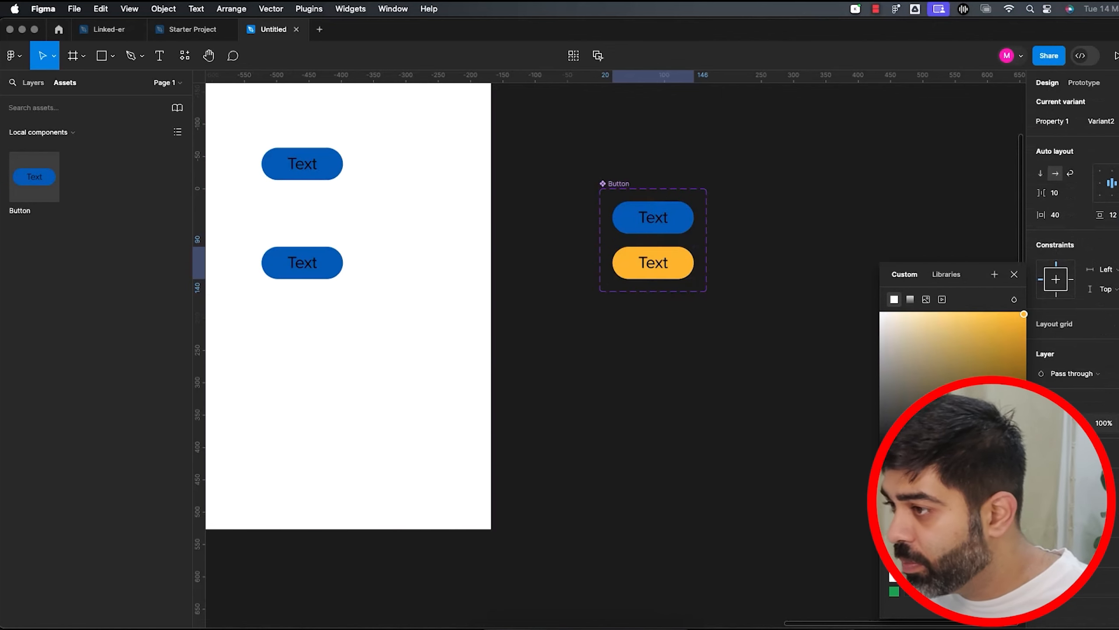
Examine the Button component's blue and orange variants and the two instances in the white frame.
click(768, 443)
click(678, 227)
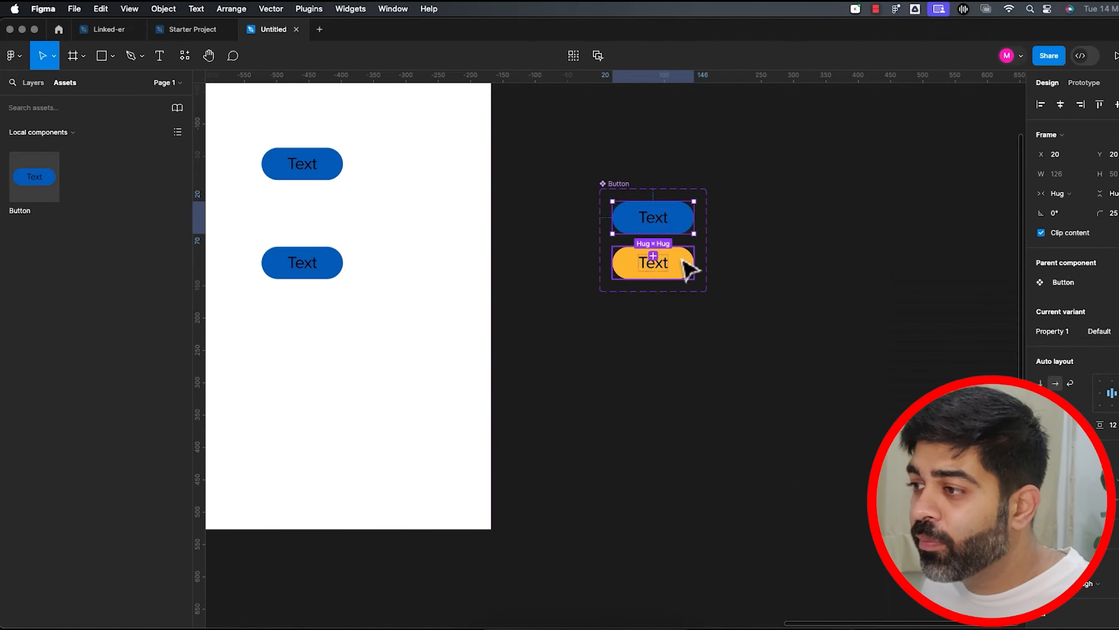
click(687, 265)
click(810, 374)
drag(219, 131, 400, 320)
click(379, 251)
scroll(368, 231, left, 3)
scroll(368, 232, up, 1)
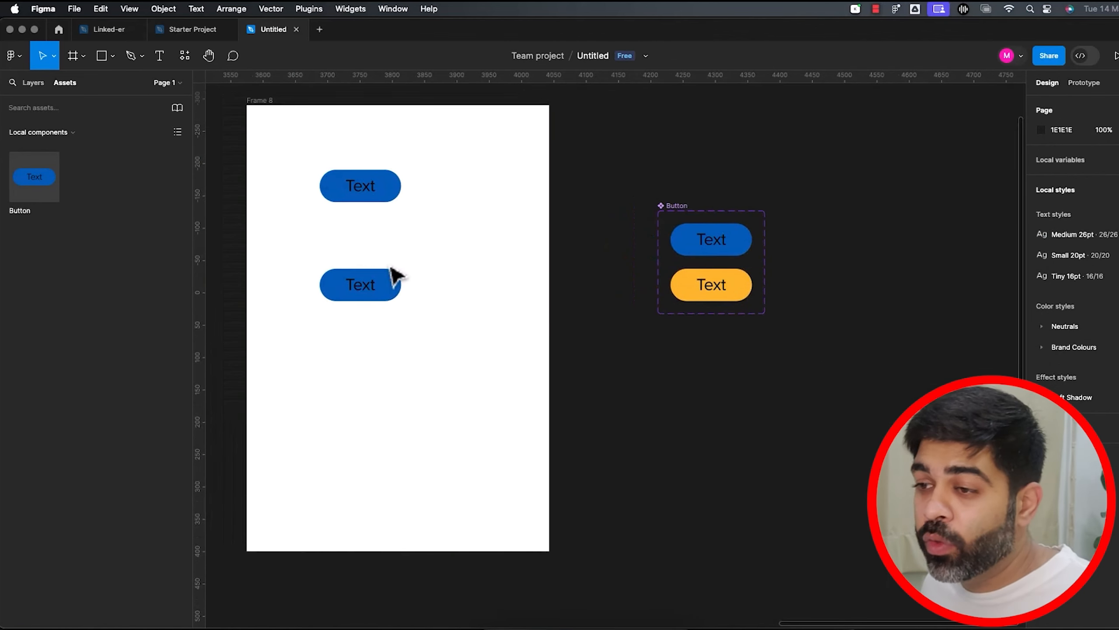
Switch the lower Button instance in the white frame to Variant2.
click(397, 286)
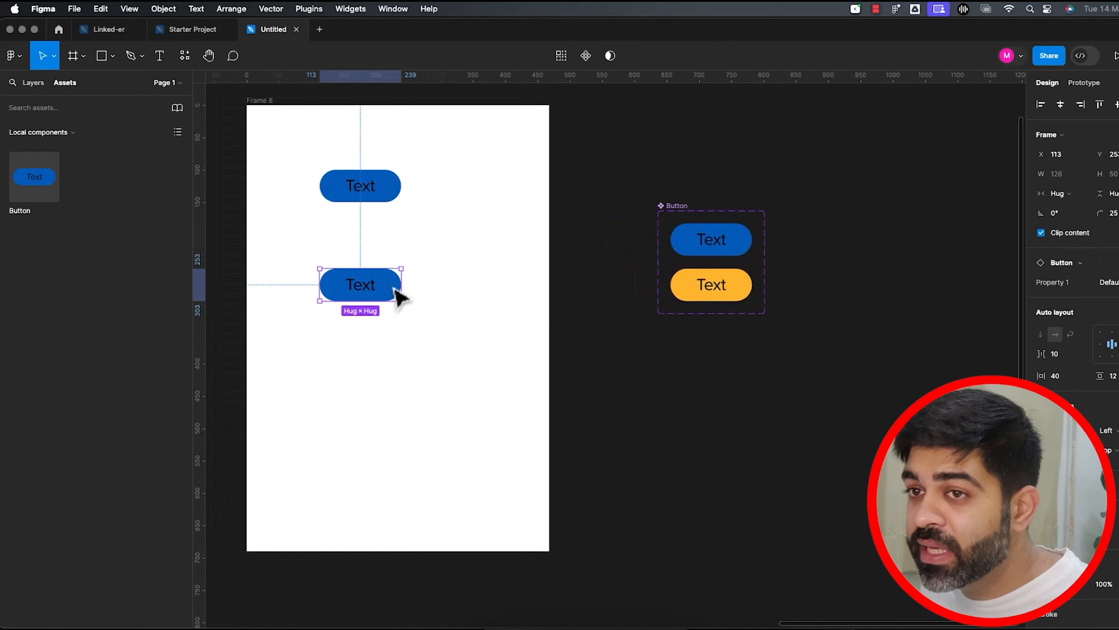
click(34, 84)
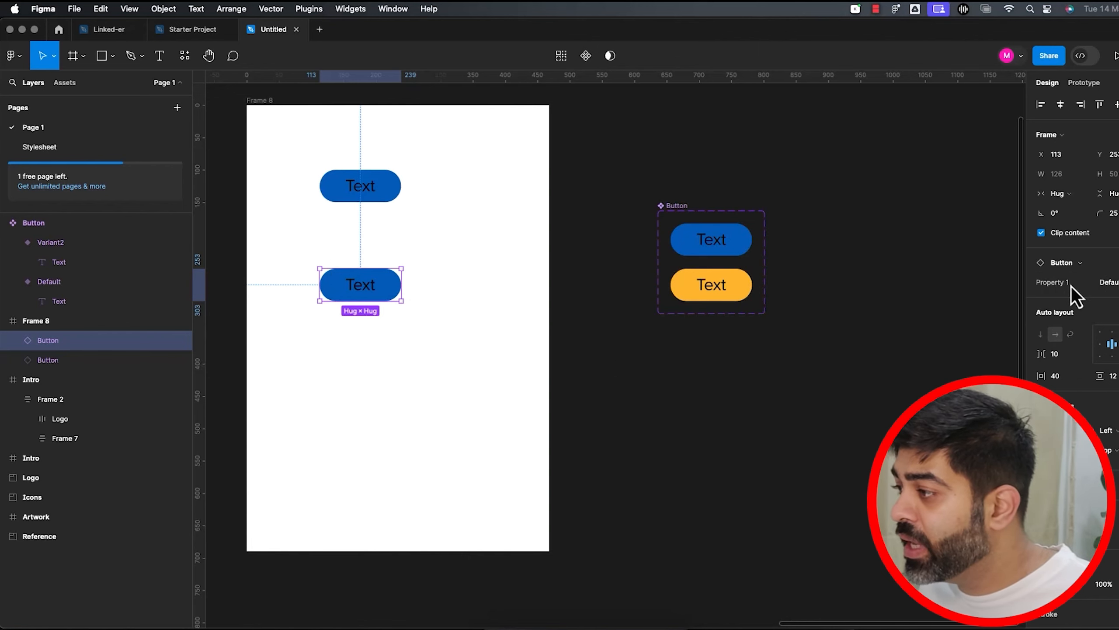
click(1114, 284)
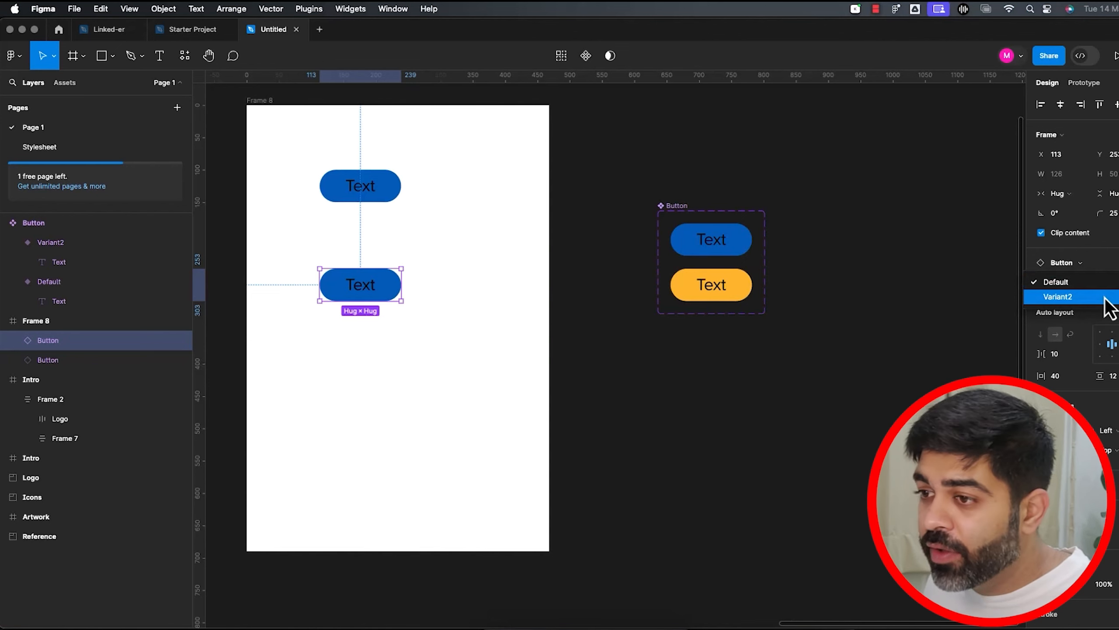
click(1109, 304)
click(828, 349)
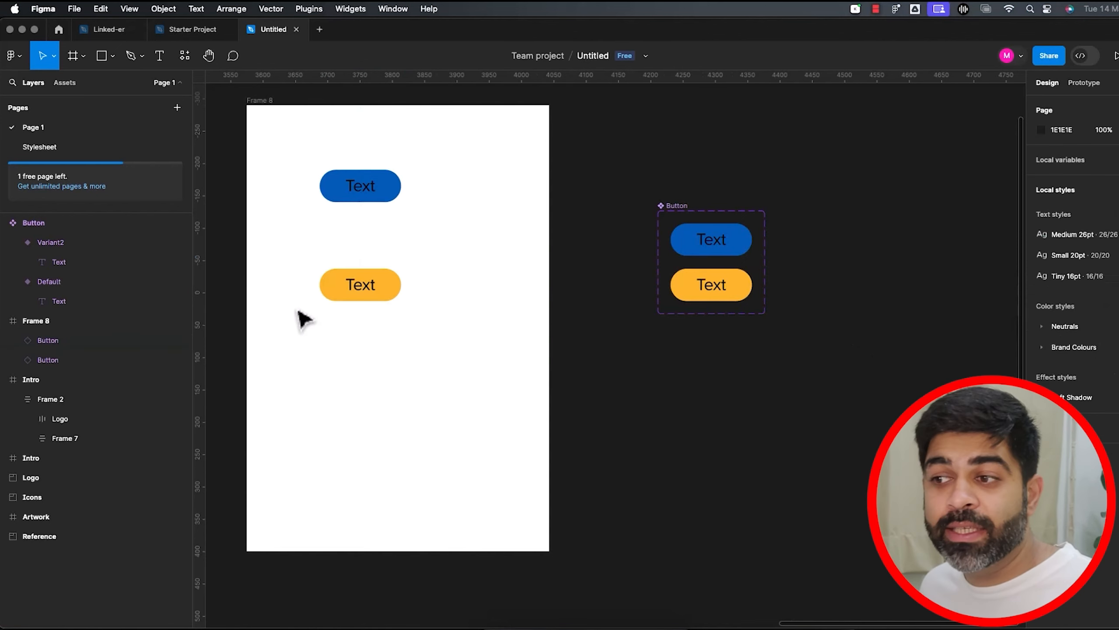
Change the label of the Button component's orange variant to "Text Longer".
double_click(717, 285)
click(727, 284)
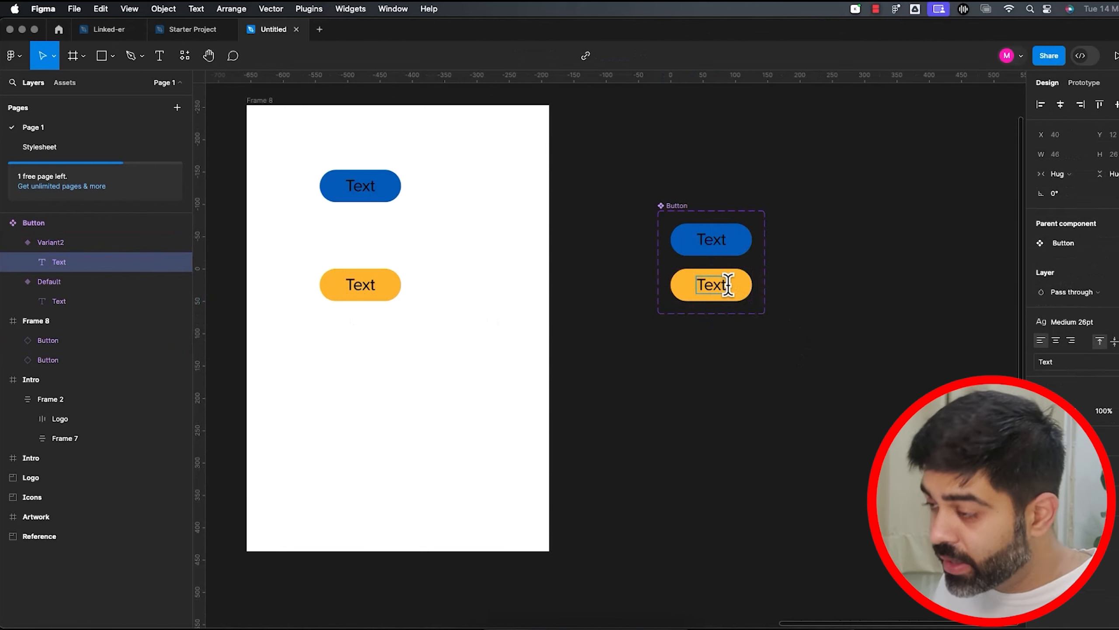
text(ger)
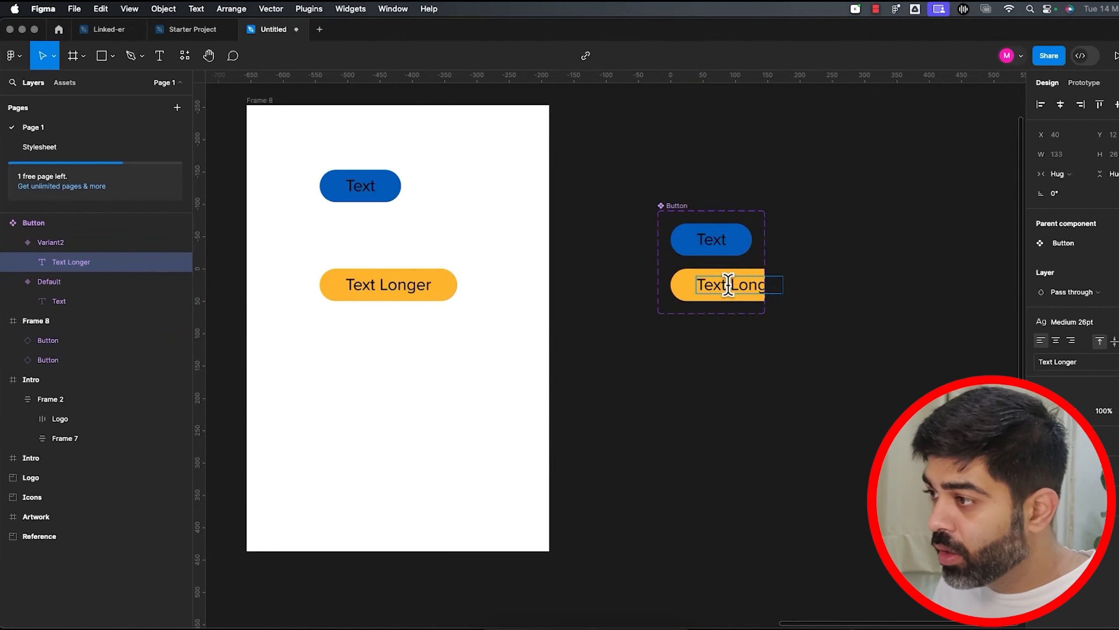
key(Return)
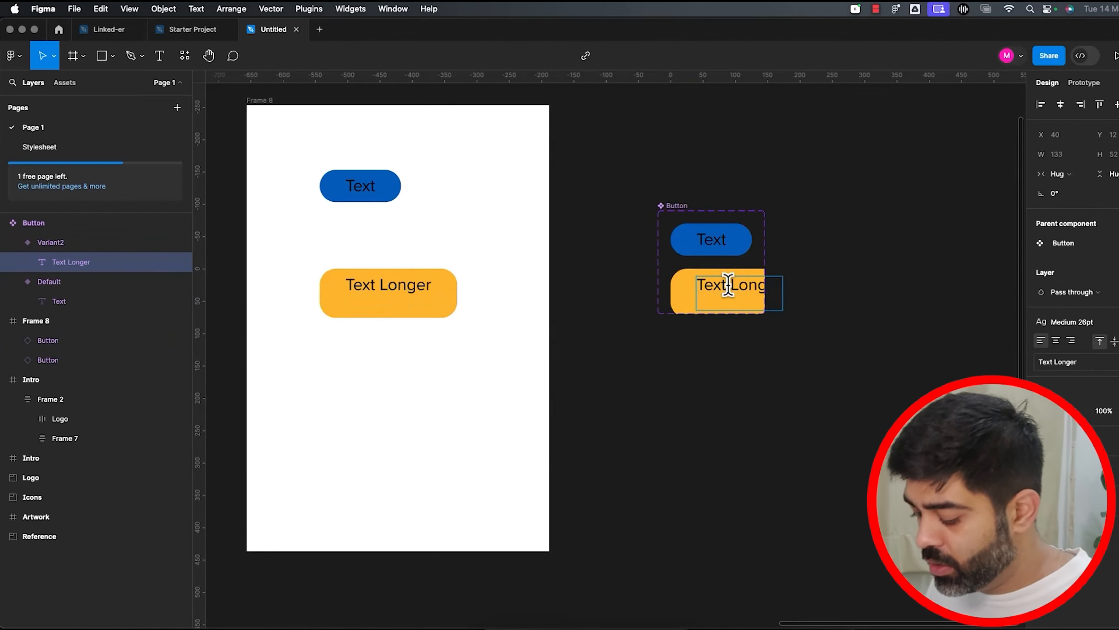
key(BackSpace)
key(Escape)
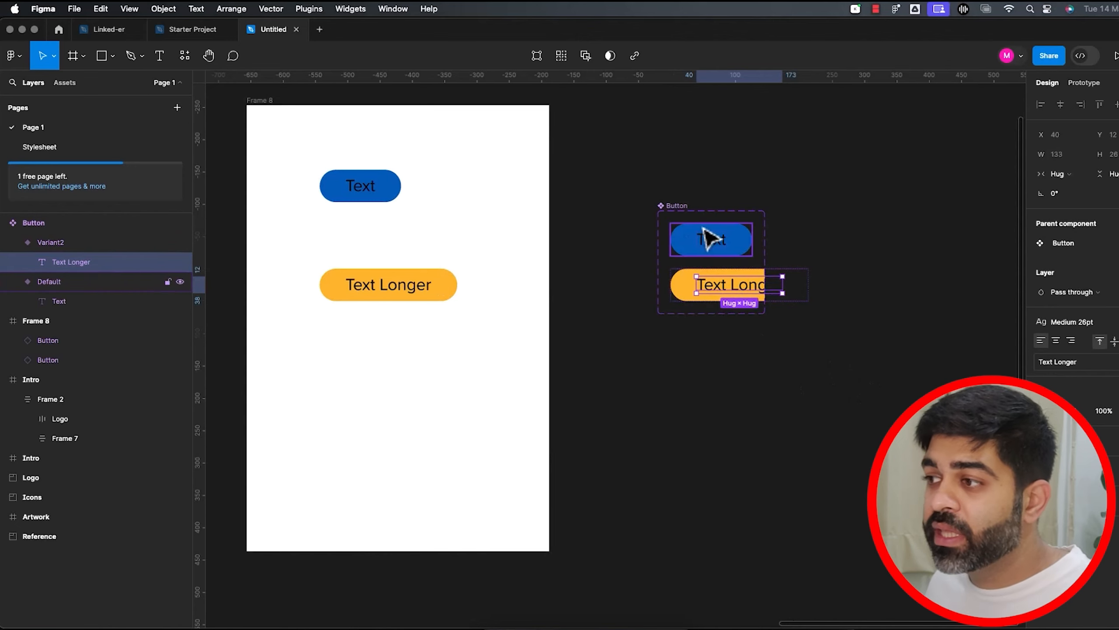
Widen the Button component set's frame to about 339 so the longer orange variant fits inside.
click(698, 211)
drag(766, 243, 876, 250)
click(822, 384)
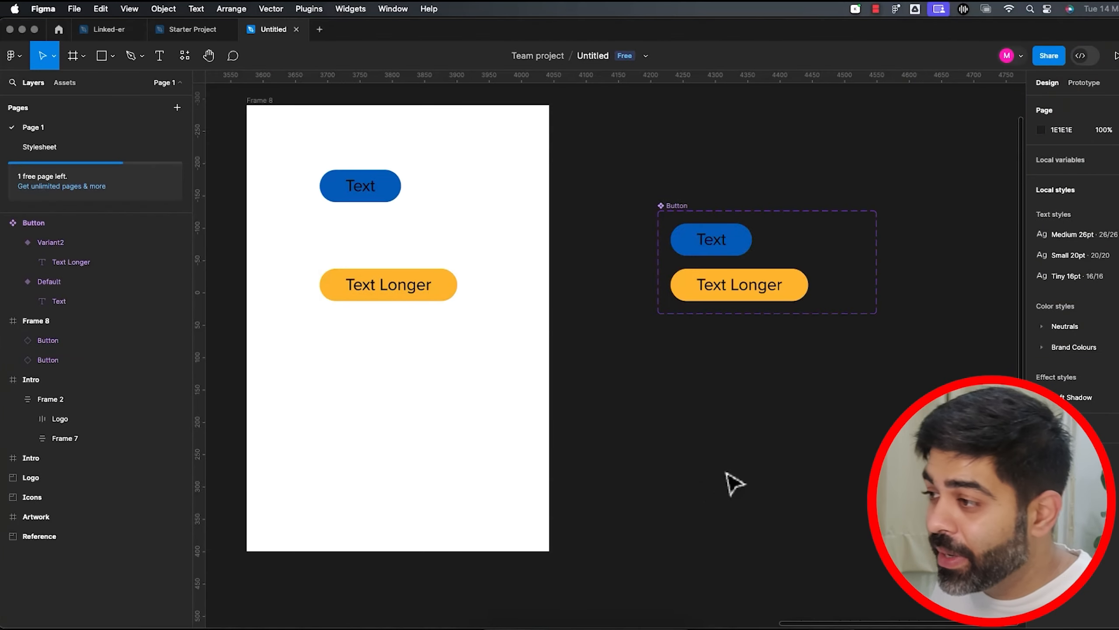
Examine the buttons and sign-up text on the two Intro screens as candidates for components.
scroll(730, 473, right, 5)
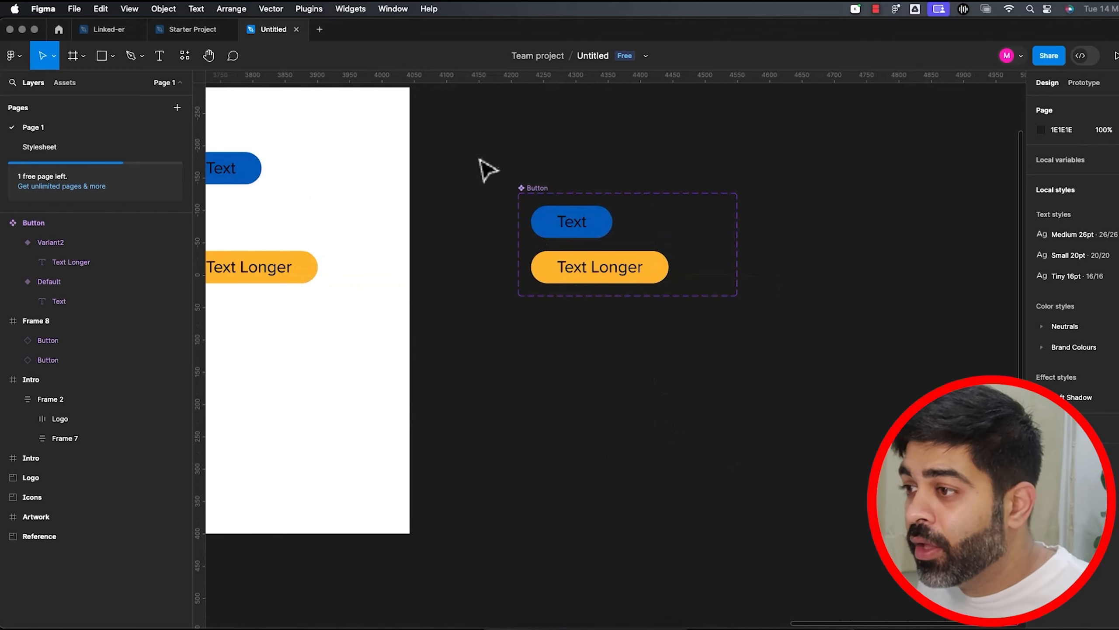
click(615, 242)
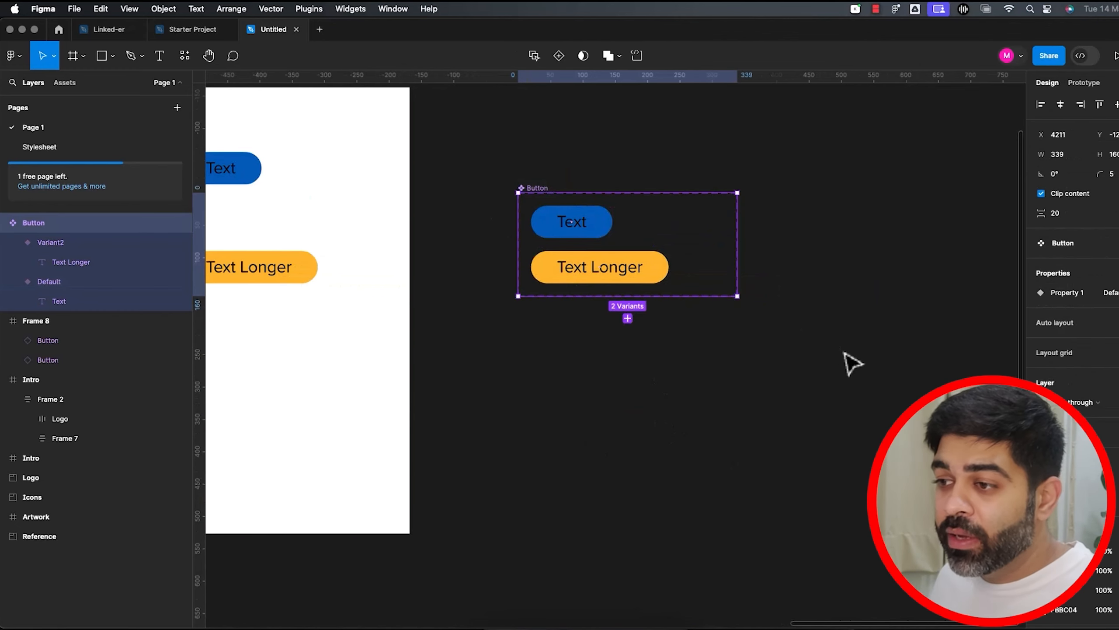
scroll(712, 425, down, 2)
scroll(538, 396, down, 5)
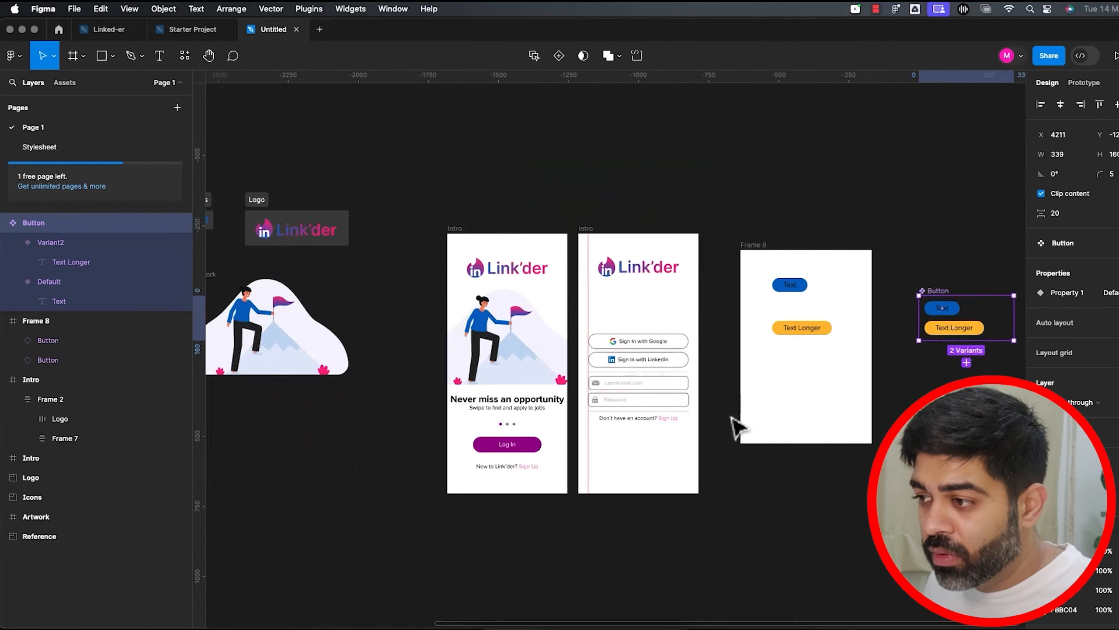
scroll(734, 426, up, 5)
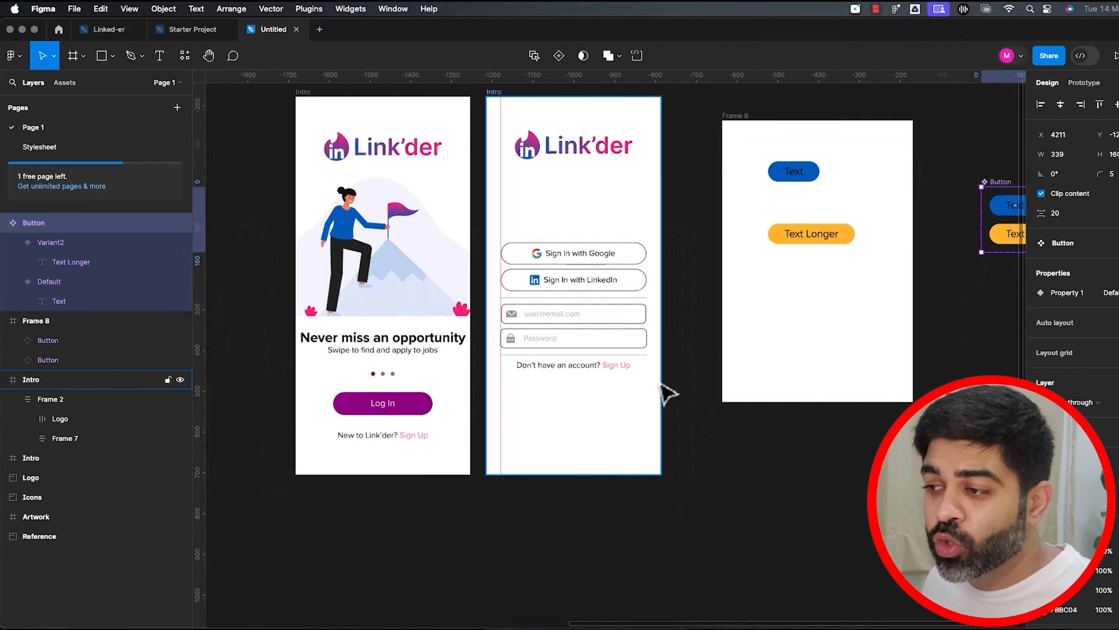
scroll(668, 392, up, 2)
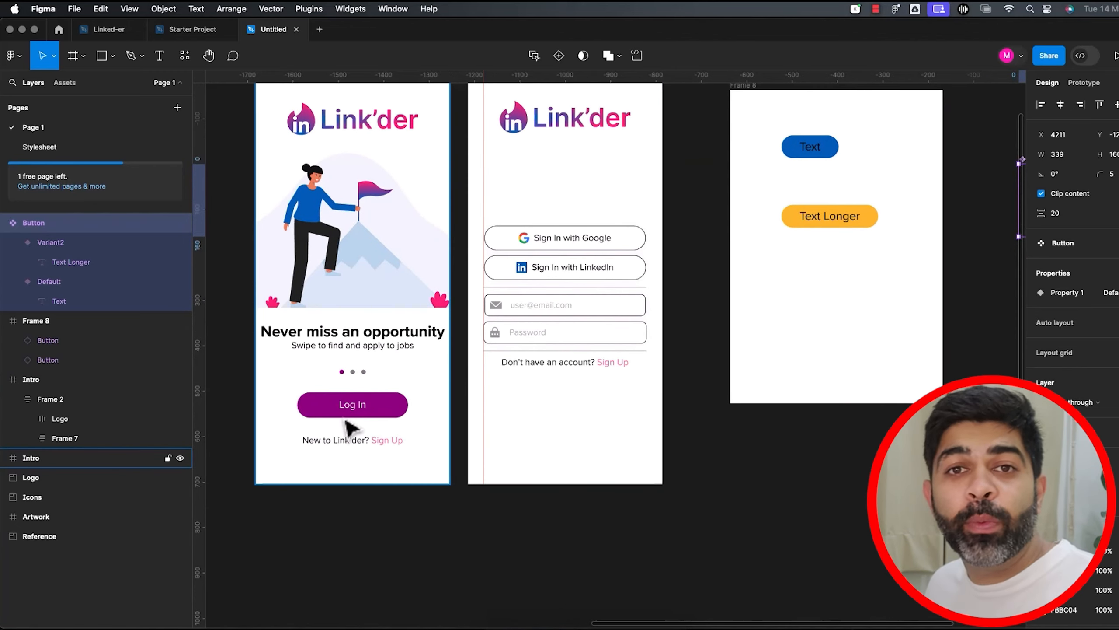
double_click(388, 410)
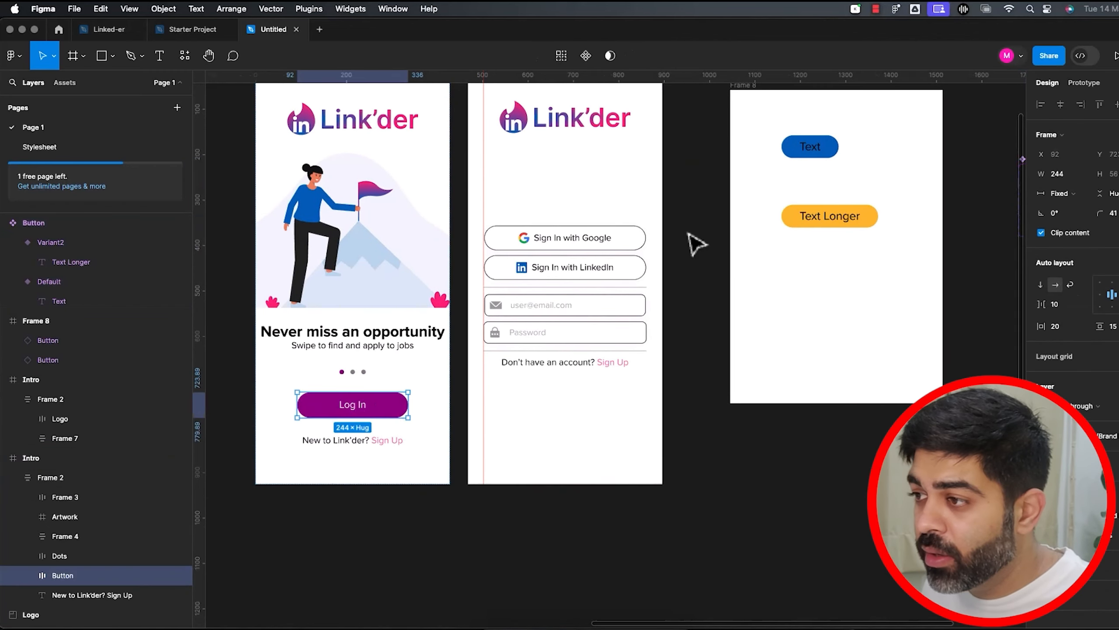
click(639, 249)
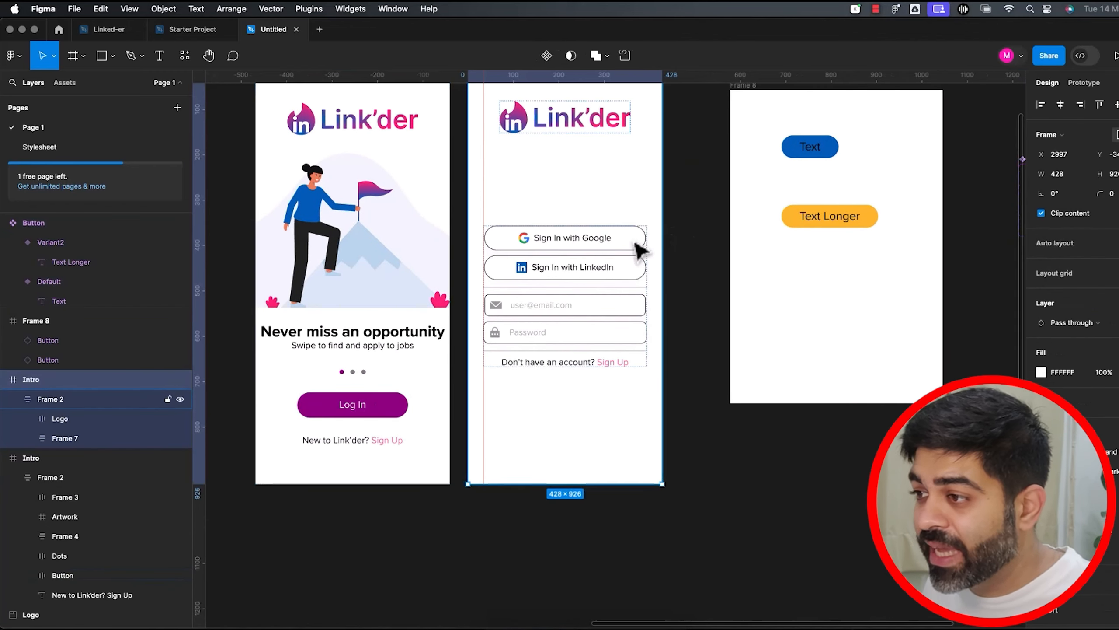
double_click(621, 372)
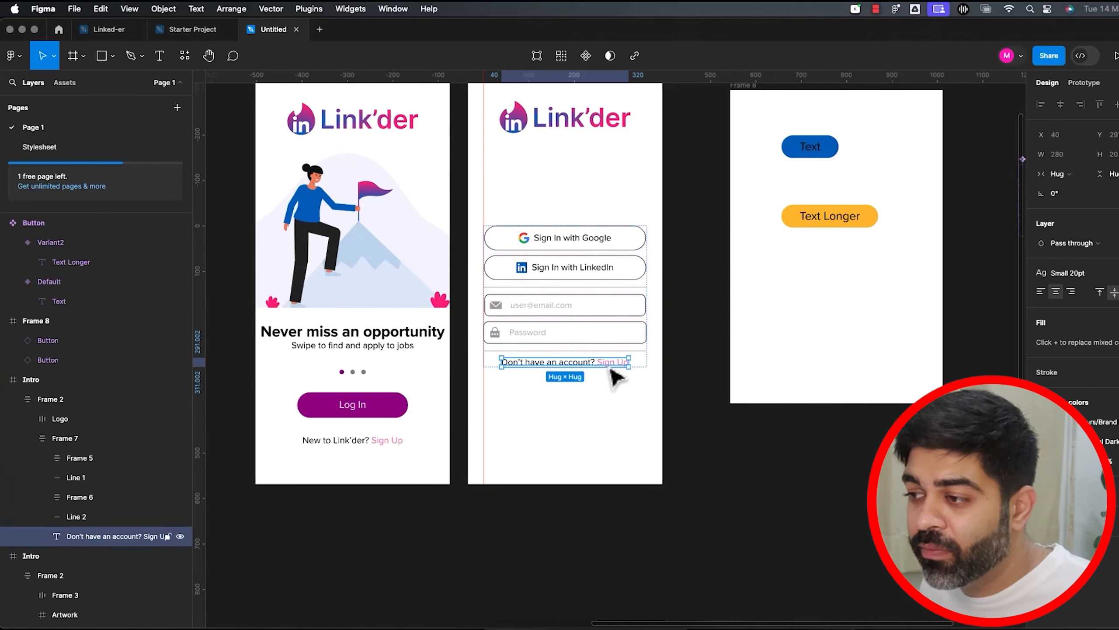
Delete the practice Button component set and both of its instances in Frame 8.
scroll(803, 350, right, 5)
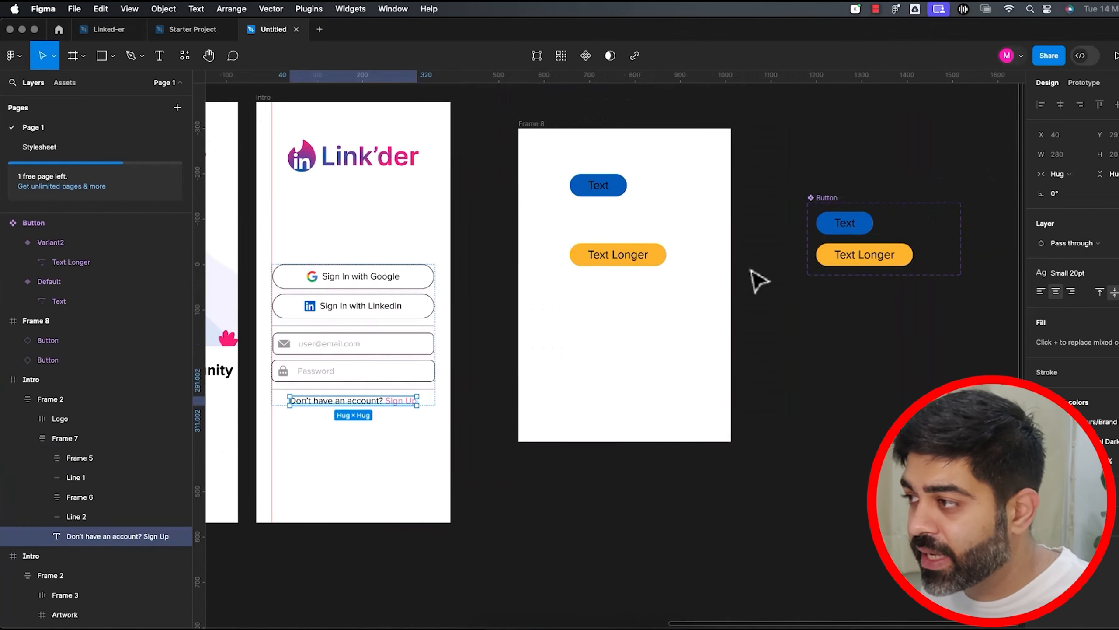
drag(775, 159, 1009, 331)
key(Delete)
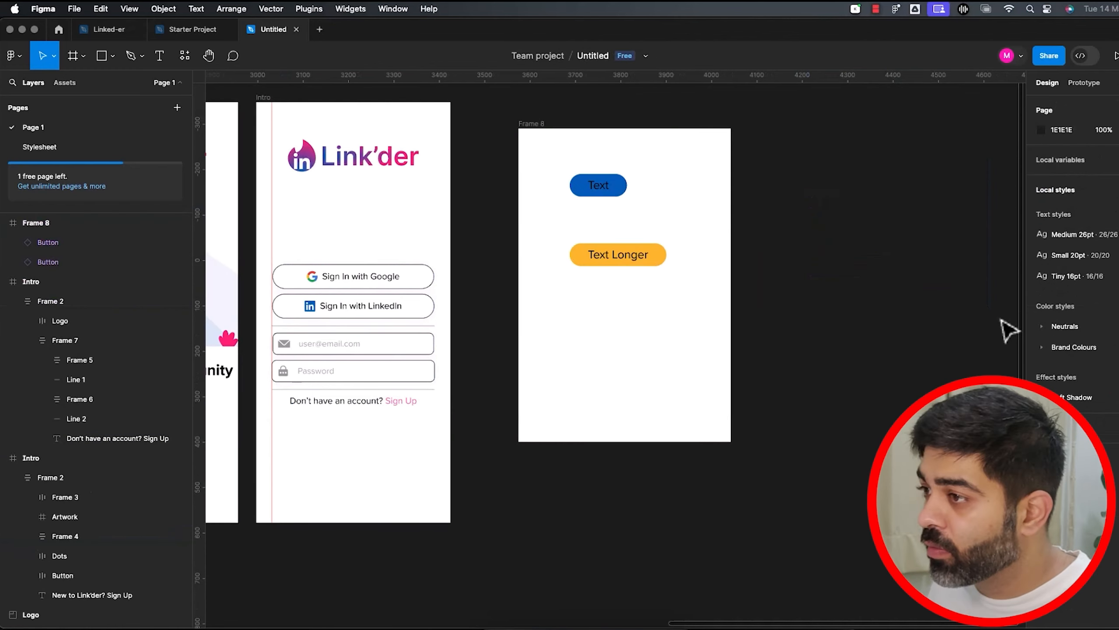
drag(547, 163, 696, 288)
key(Delete)
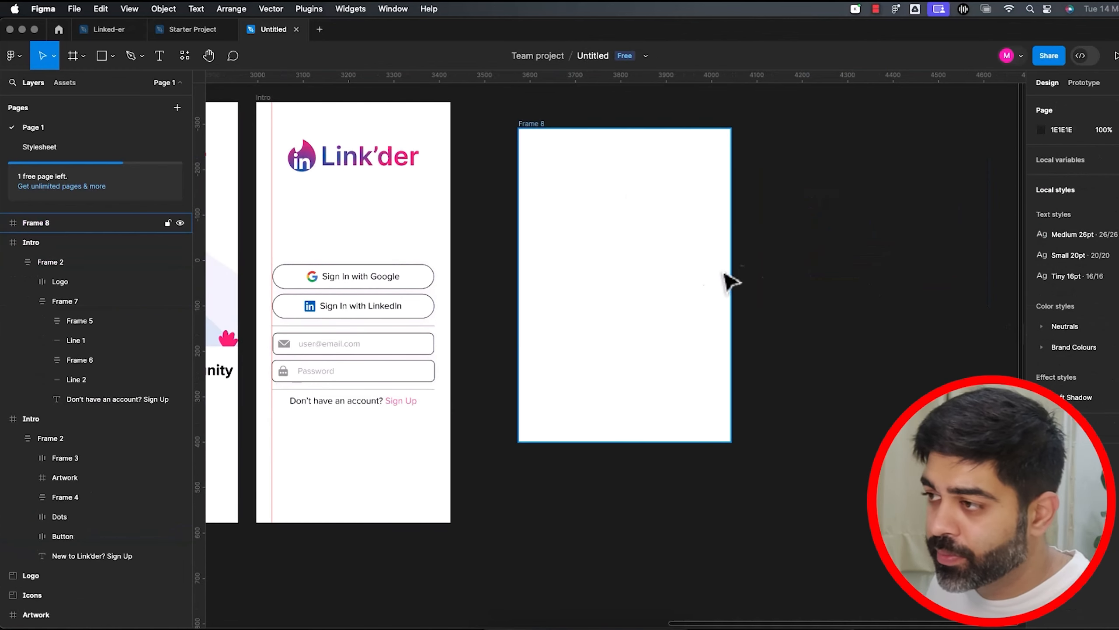
Rename the empty Frame 8 as "Component".
click(533, 123)
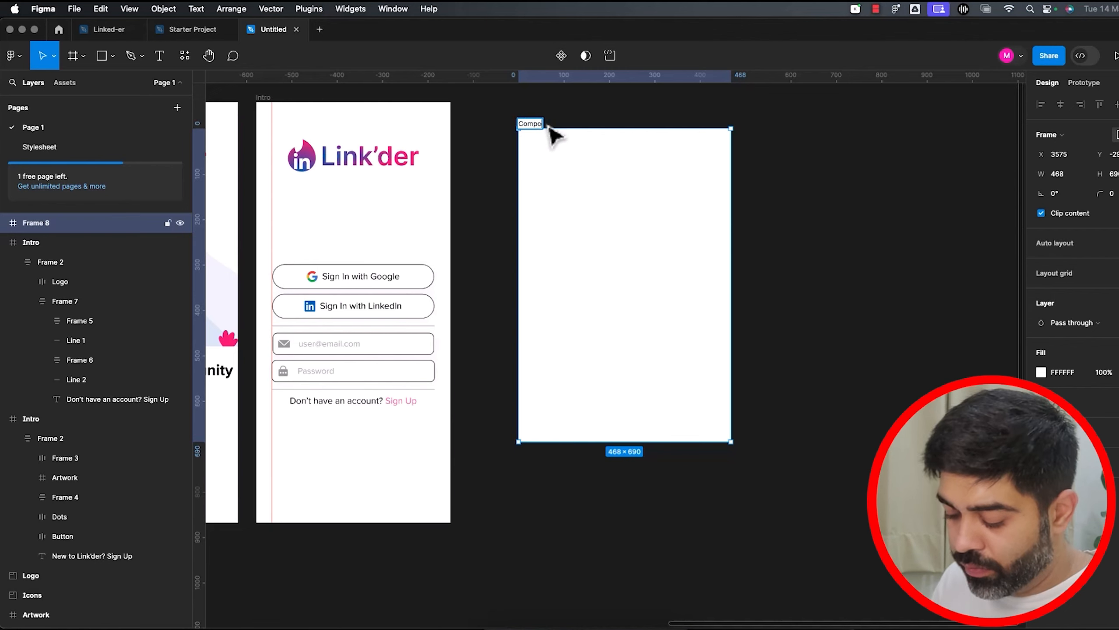
key(Return)
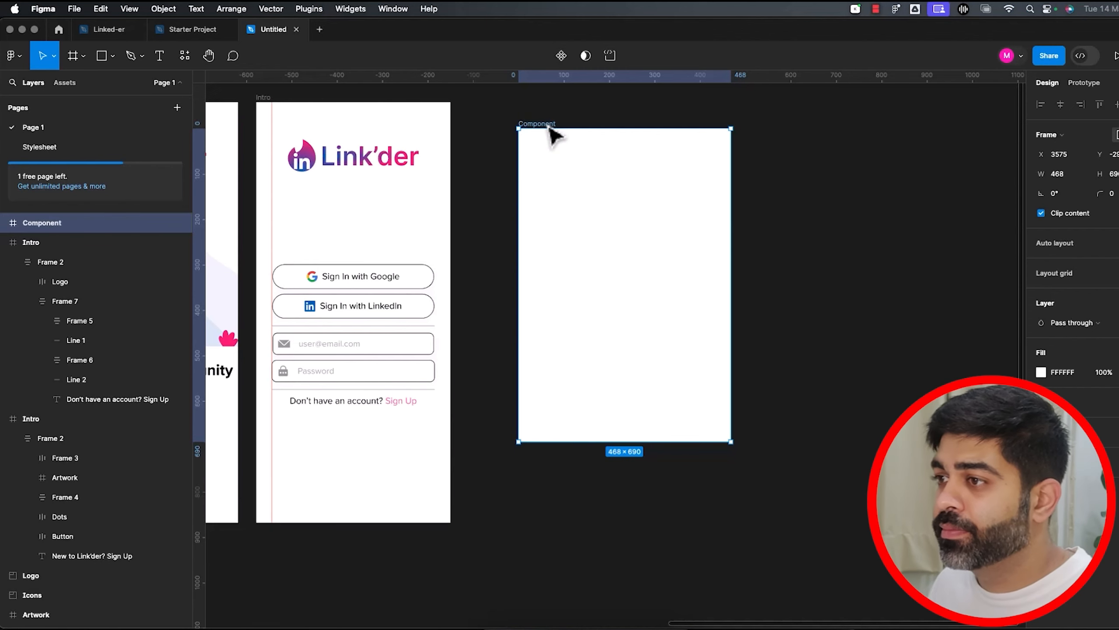
scroll(556, 101, up, 1)
click(803, 229)
Draw a wide rectangle of about 348 × 51 near the upper edge of the Component frame.
scroll(798, 309, left, 1)
scroll(806, 339, down, 1)
scroll(806, 339, left, 1)
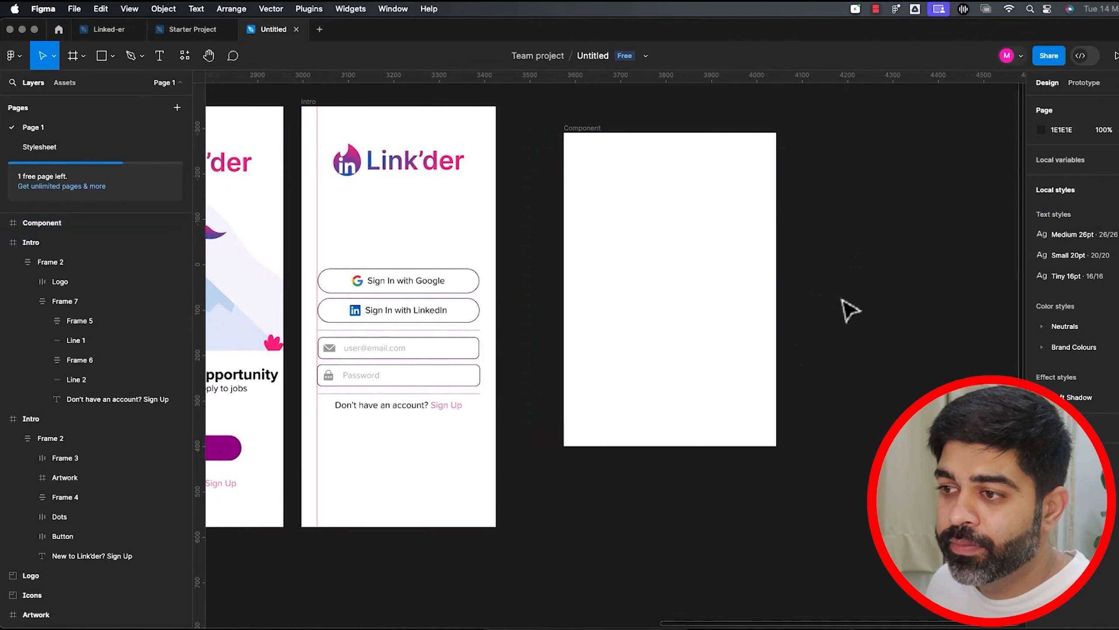
scroll(441, 286, left, 2)
scroll(441, 286, down, 1)
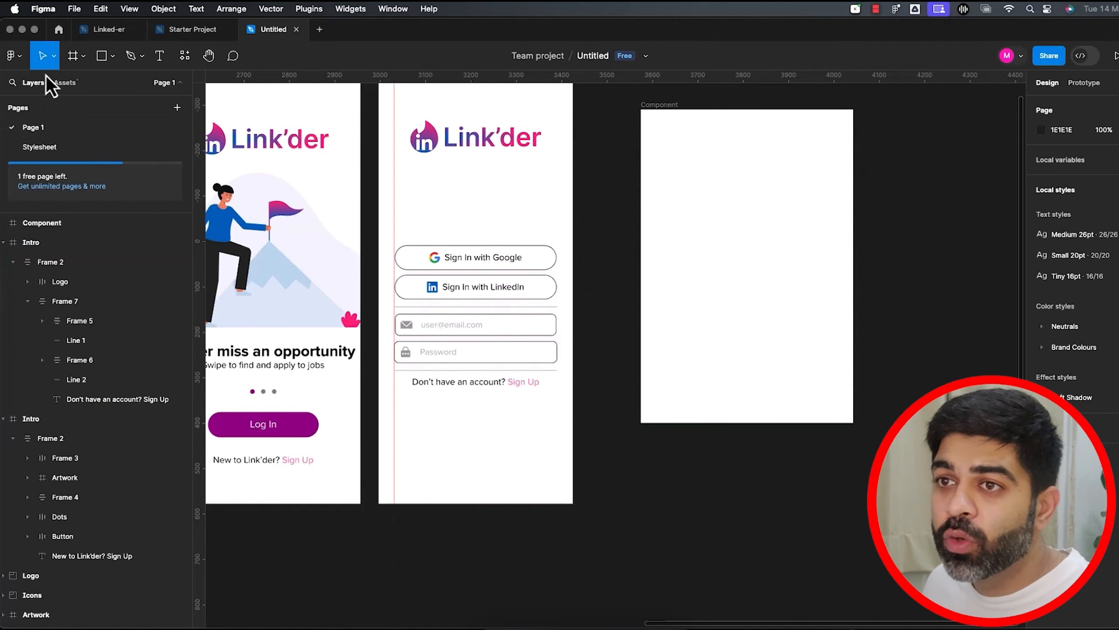
click(114, 67)
click(111, 57)
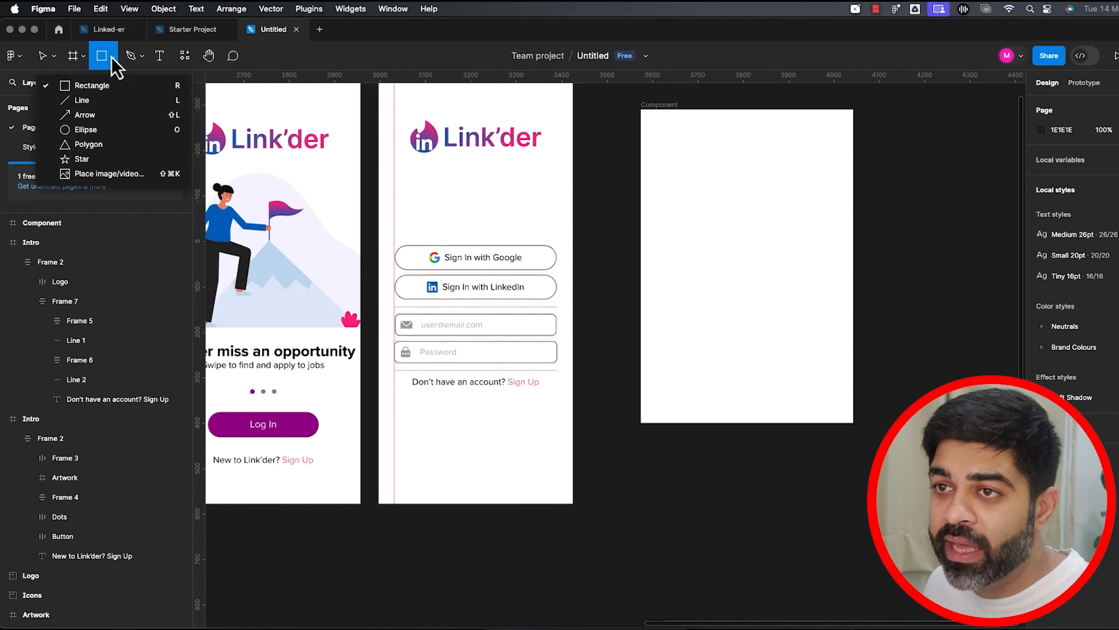
click(118, 86)
drag(664, 150, 823, 175)
Set the rectangle's width to 350, its height to 50 and its corner radius to 25.
click(1067, 155)
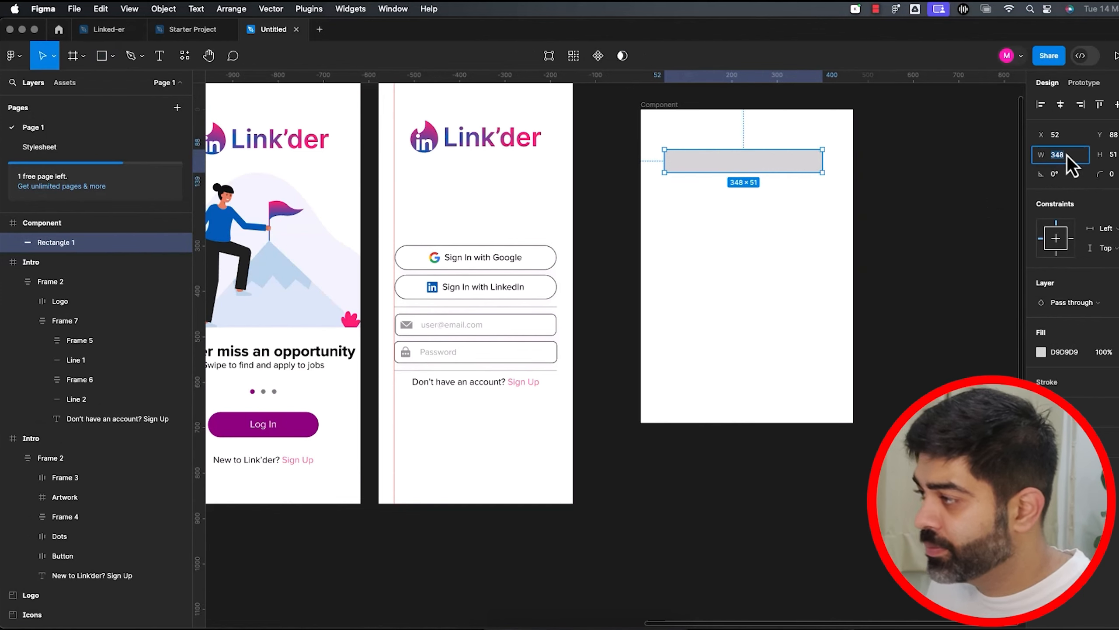
text(350)
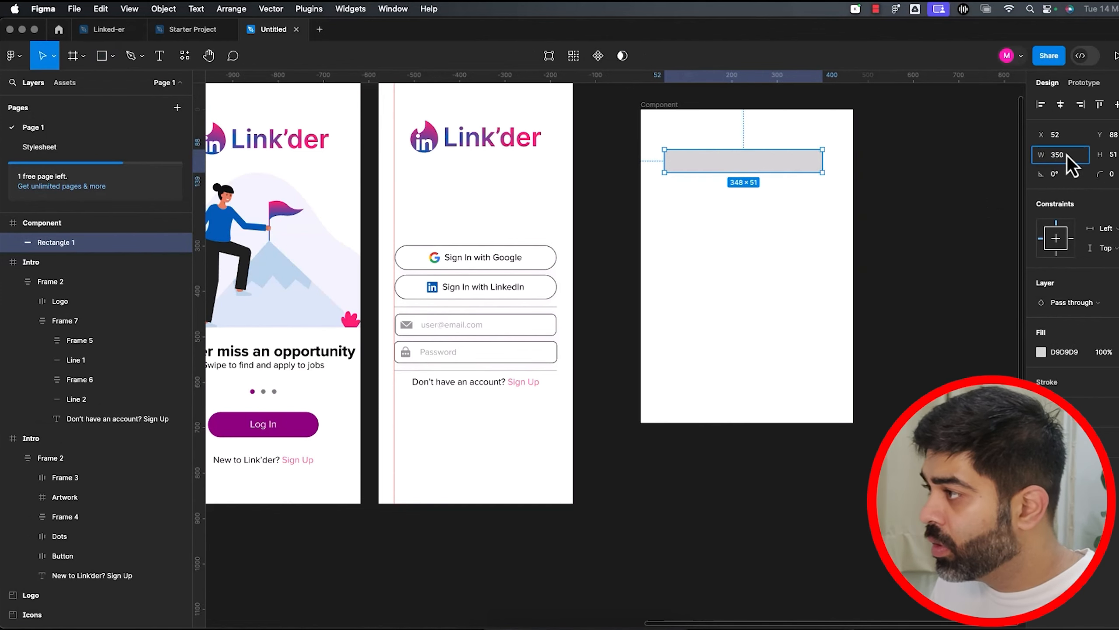
key(Tab)
text(50)
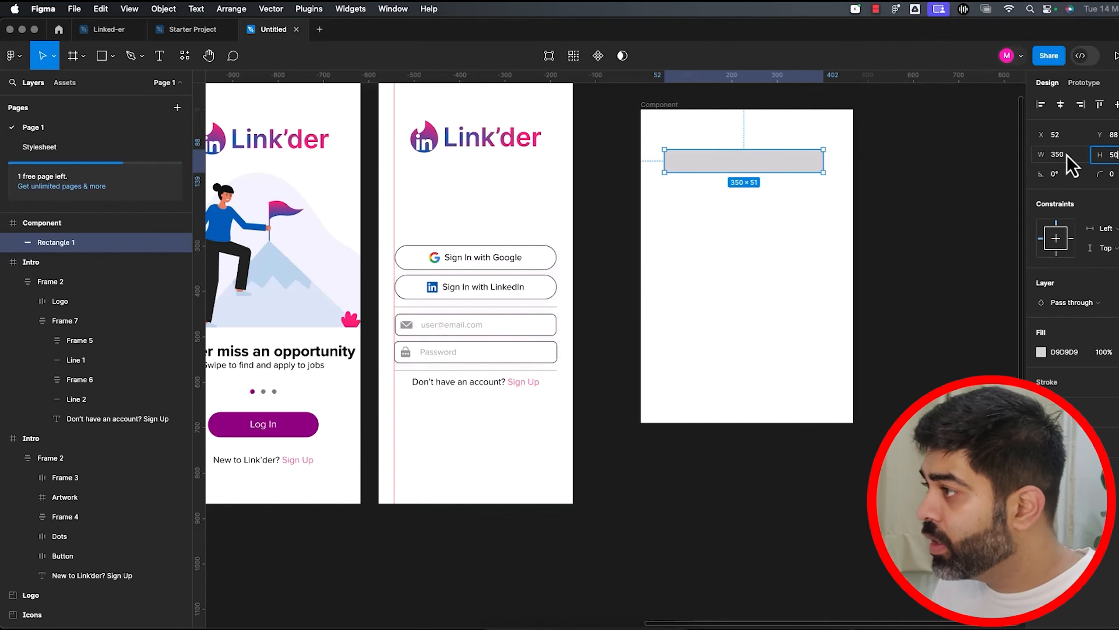
key(Tab)
key(Tab)
text(25)
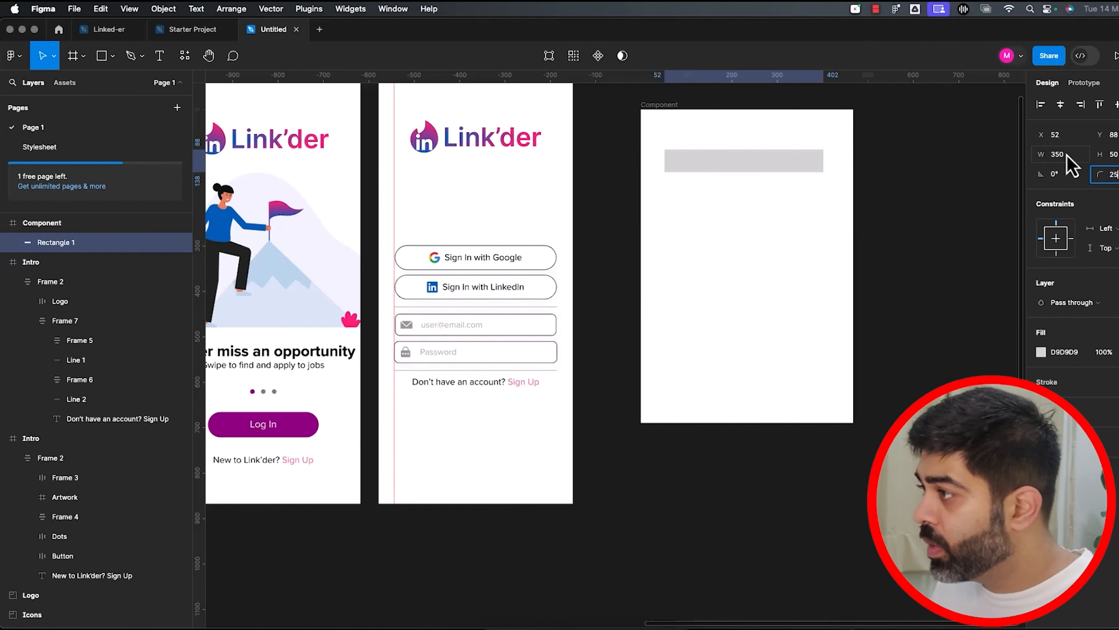
key(Return)
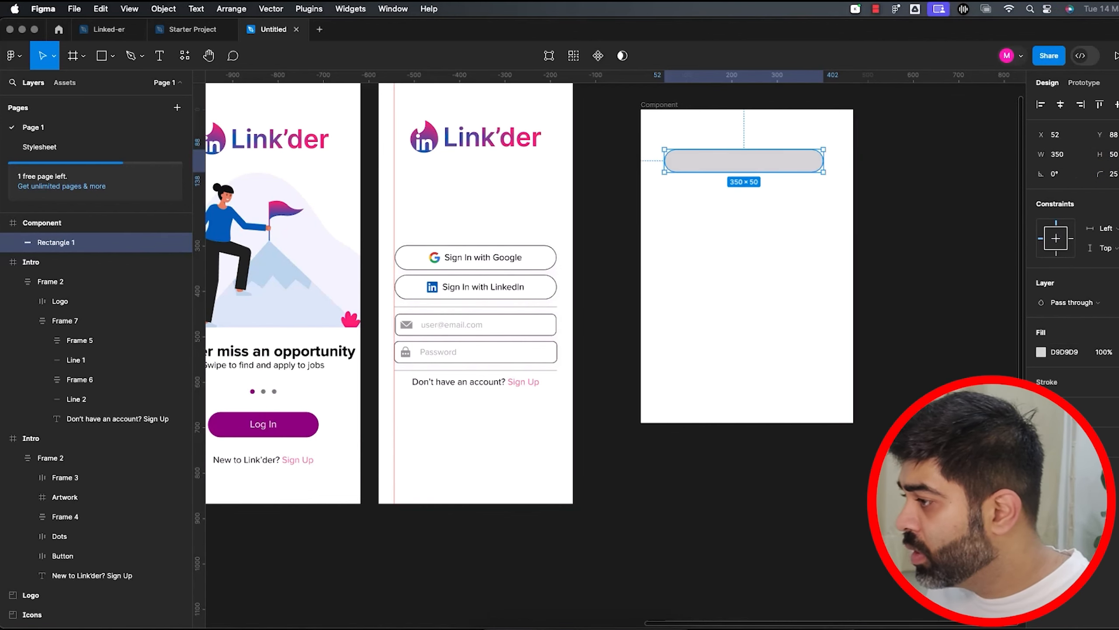
Remove the rounded rectangle's fill and give it a black 000000 stroke of width 1.
key(alt+/)
click(1115, 362)
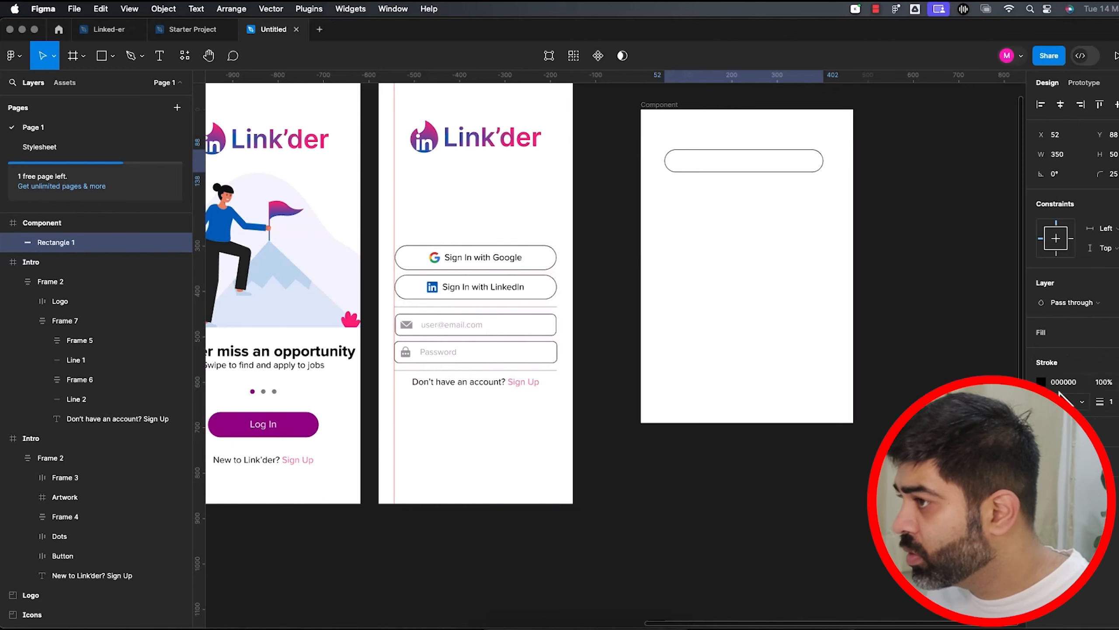
click(64, 83)
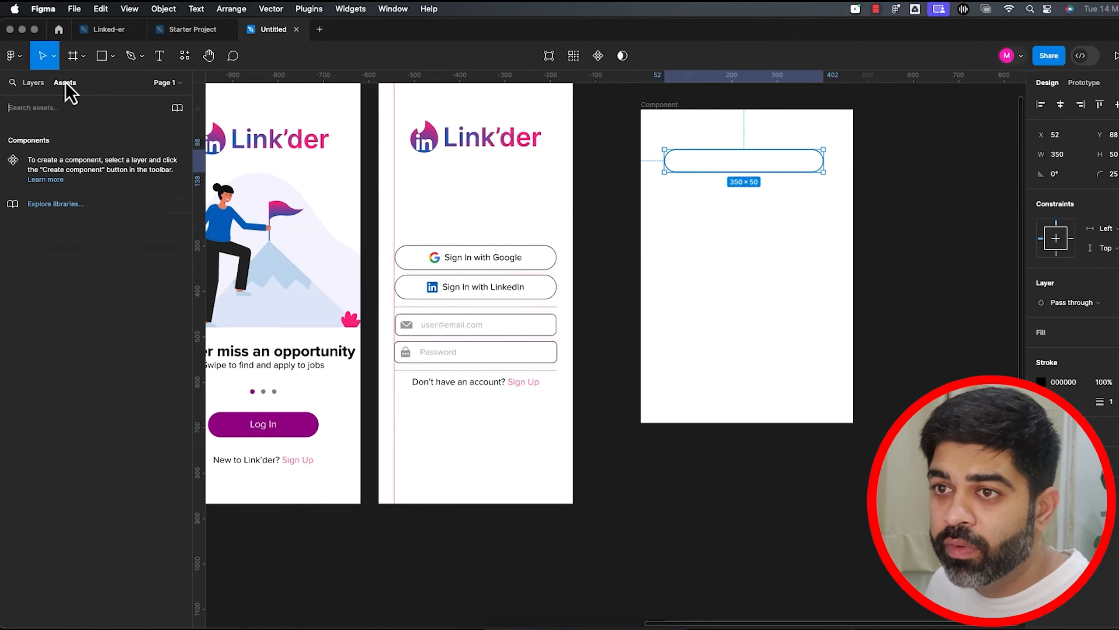
click(41, 84)
scroll(570, 379, down, 5)
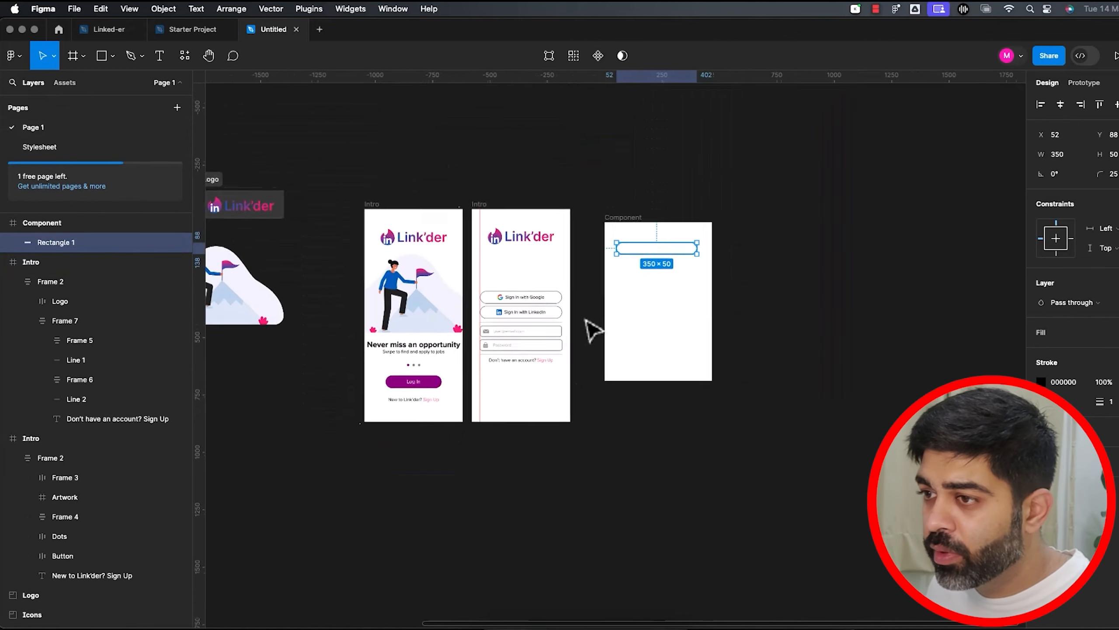
Place a copy of the Google icon from the Icons frame inside the rounded rectangle in the Component frame.
scroll(356, 331, up, 3)
drag(331, 296, 812, 357)
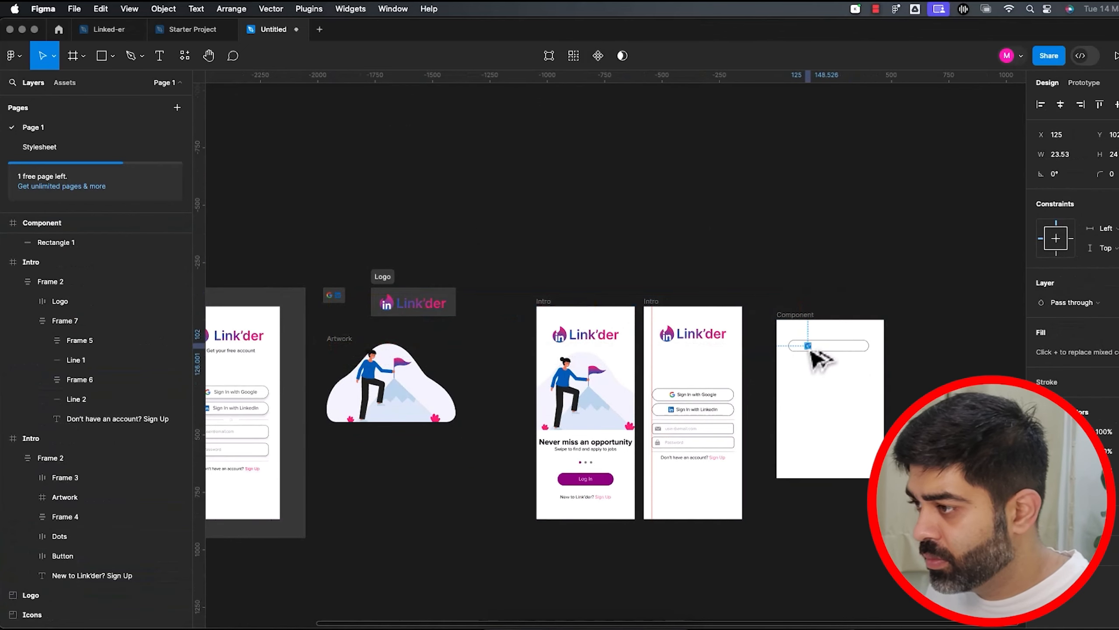
scroll(815, 360, up, 3)
scroll(827, 378, up, 3)
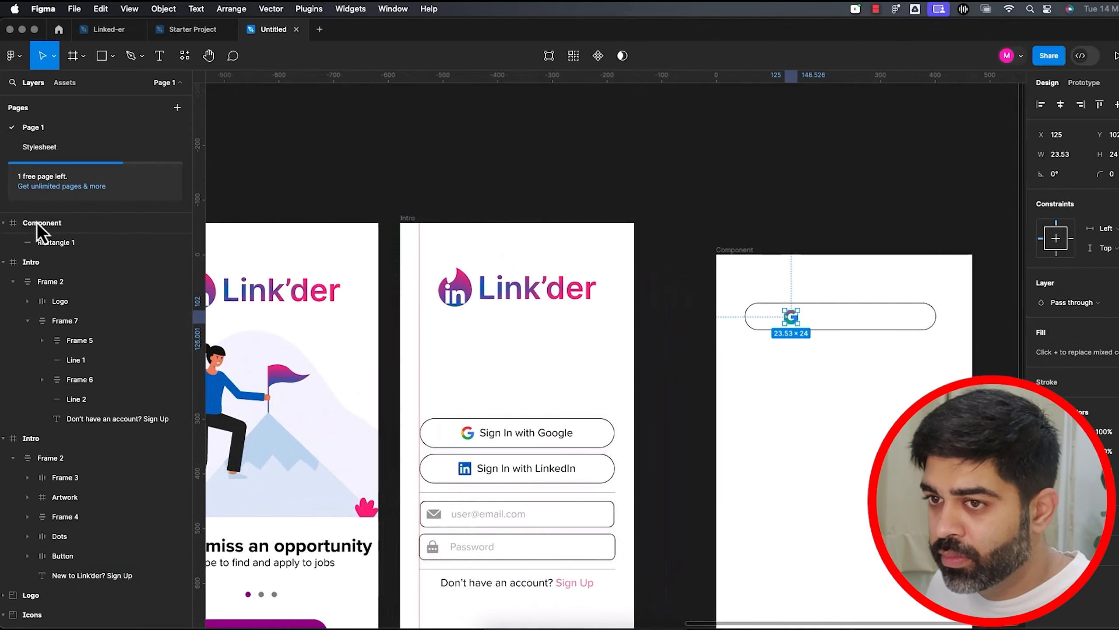
Add the text "Sign In with Google" and arrange it beside the Google icon inside the rounded rectangle.
scroll(793, 366, right, 3)
key(t)
click(752, 374)
text(Sign)
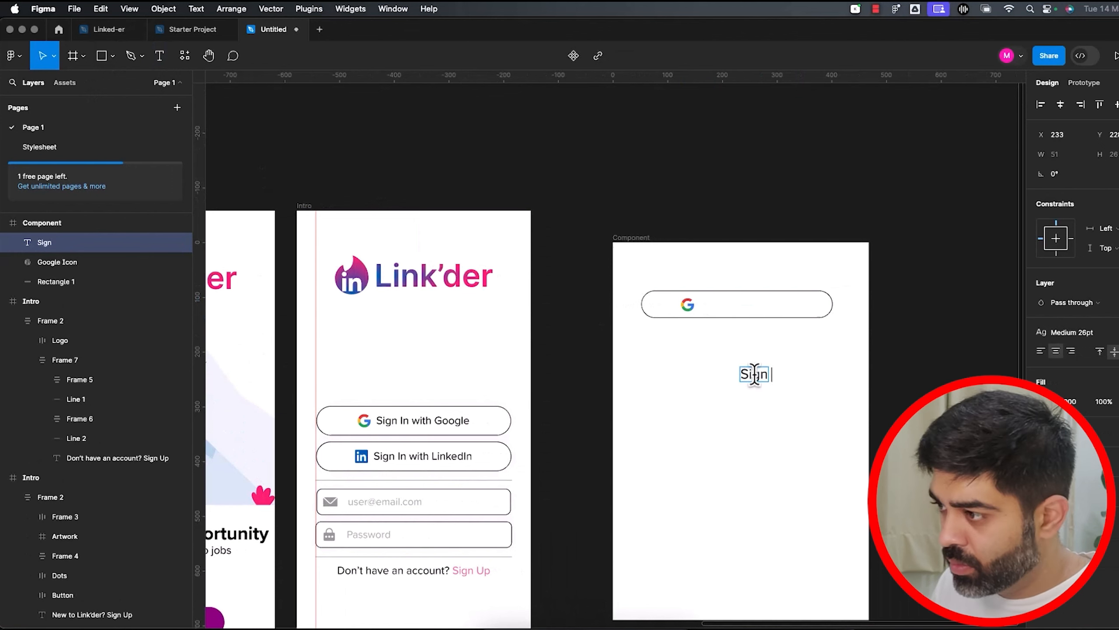
text( In with Google)
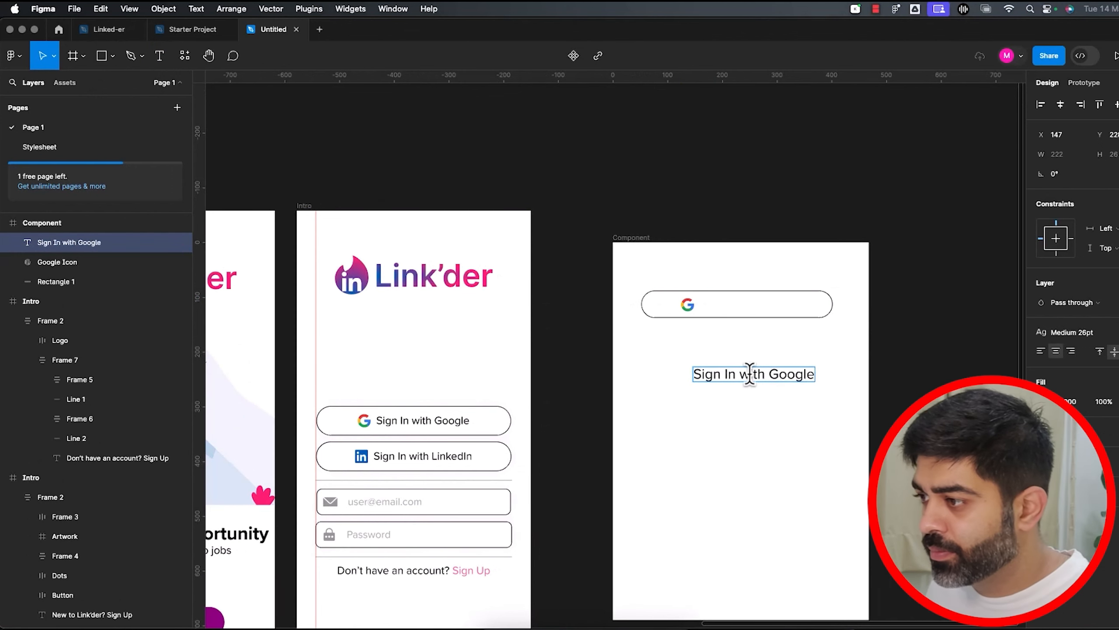
key(Escape)
drag(780, 377, 787, 307)
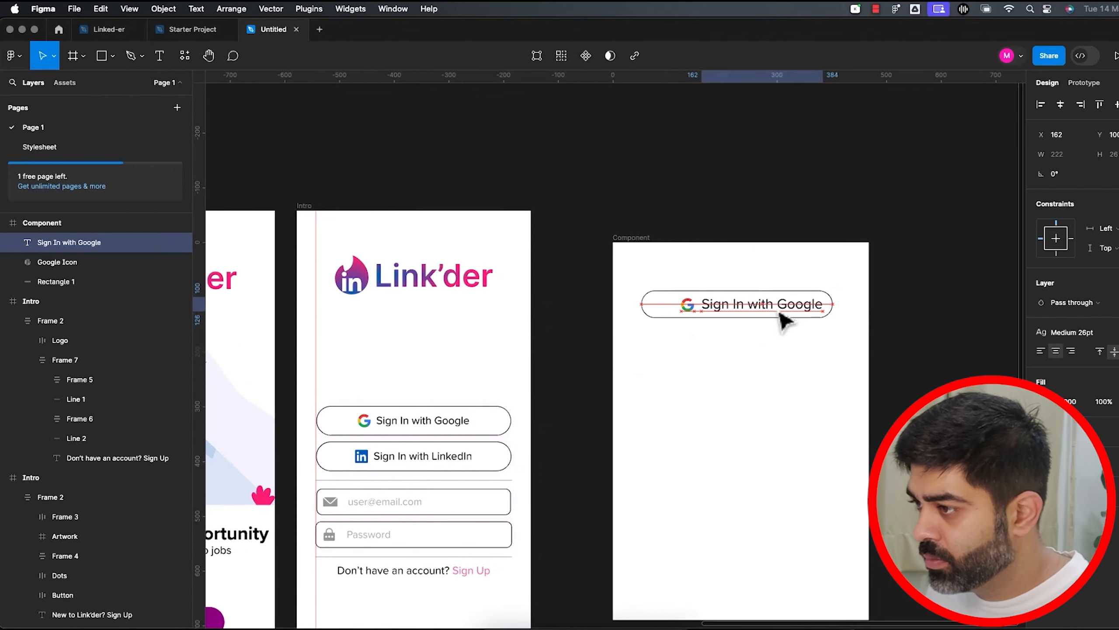
drag(692, 310, 679, 317)
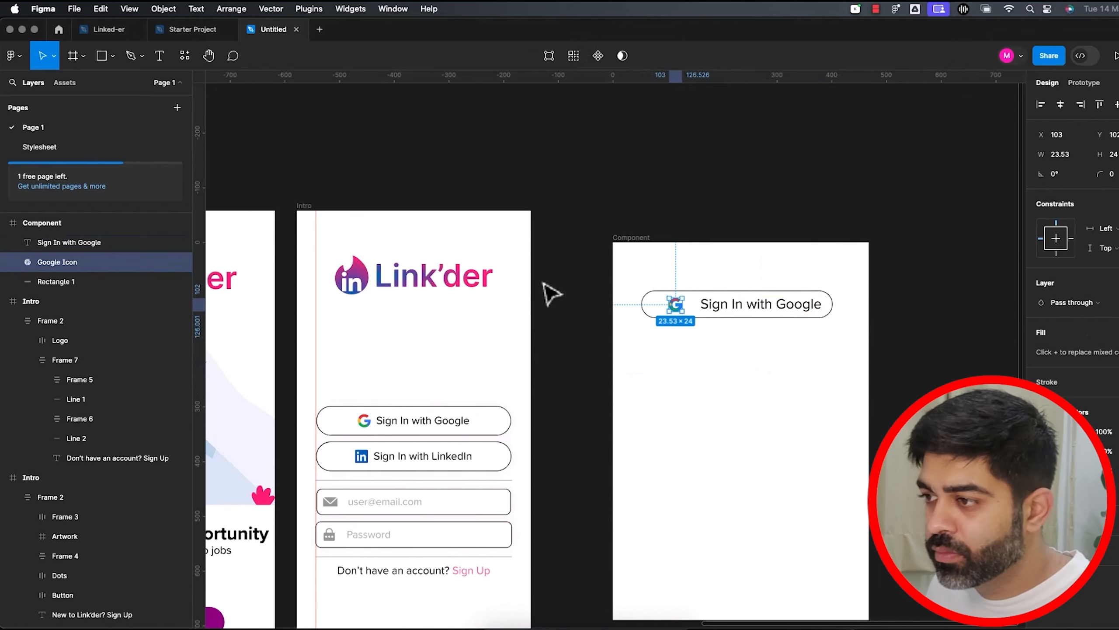
click(69, 226)
click(70, 246)
shift+click(78, 275)
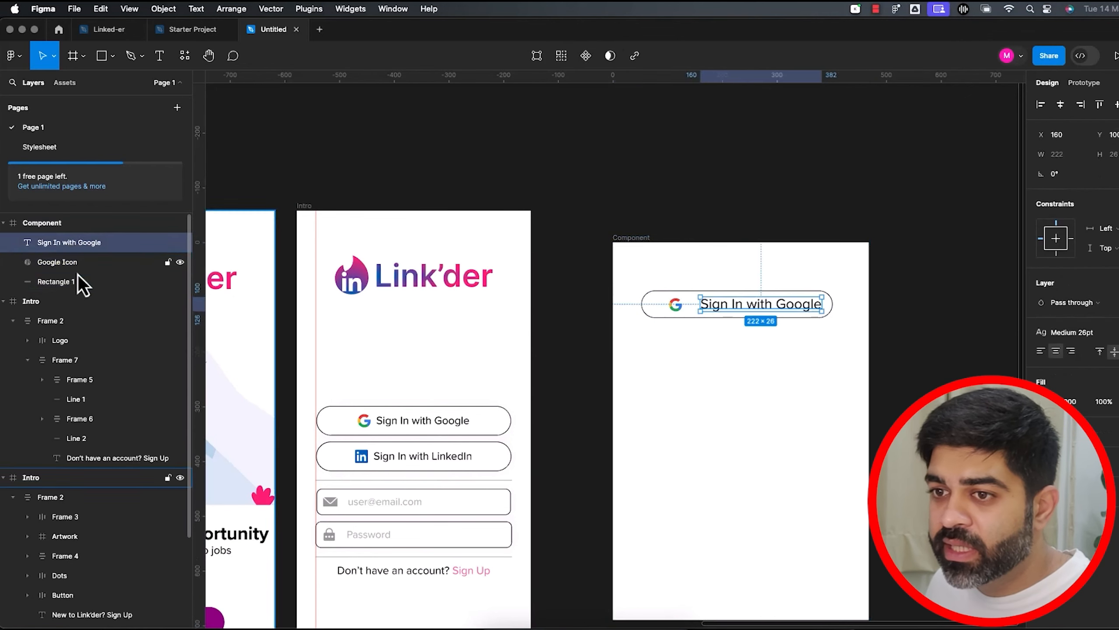
click(81, 222)
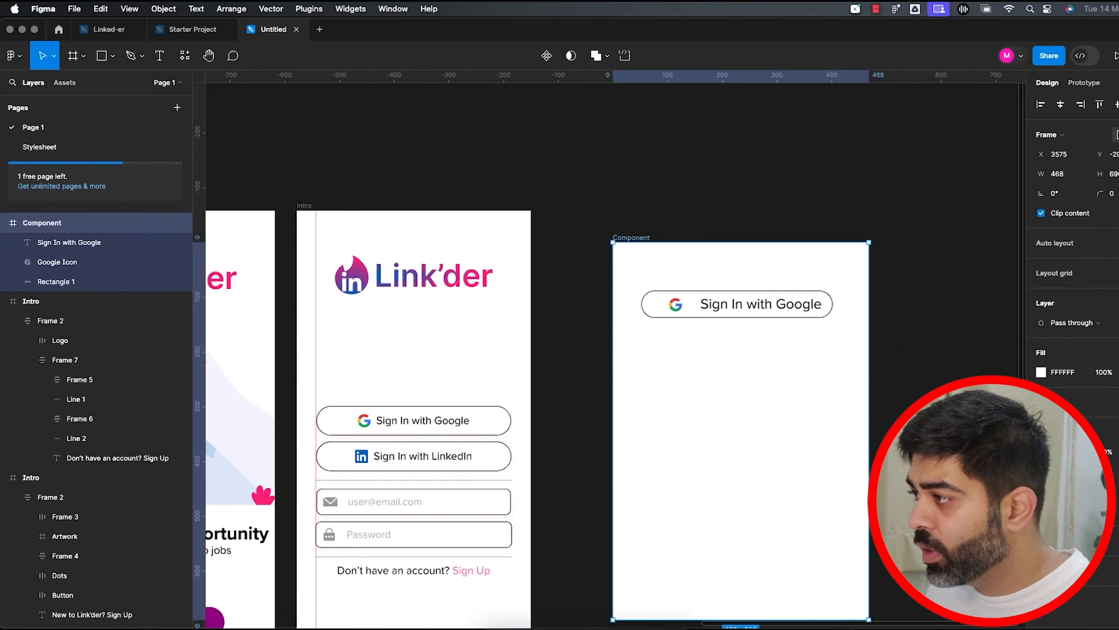
key(shift+a)
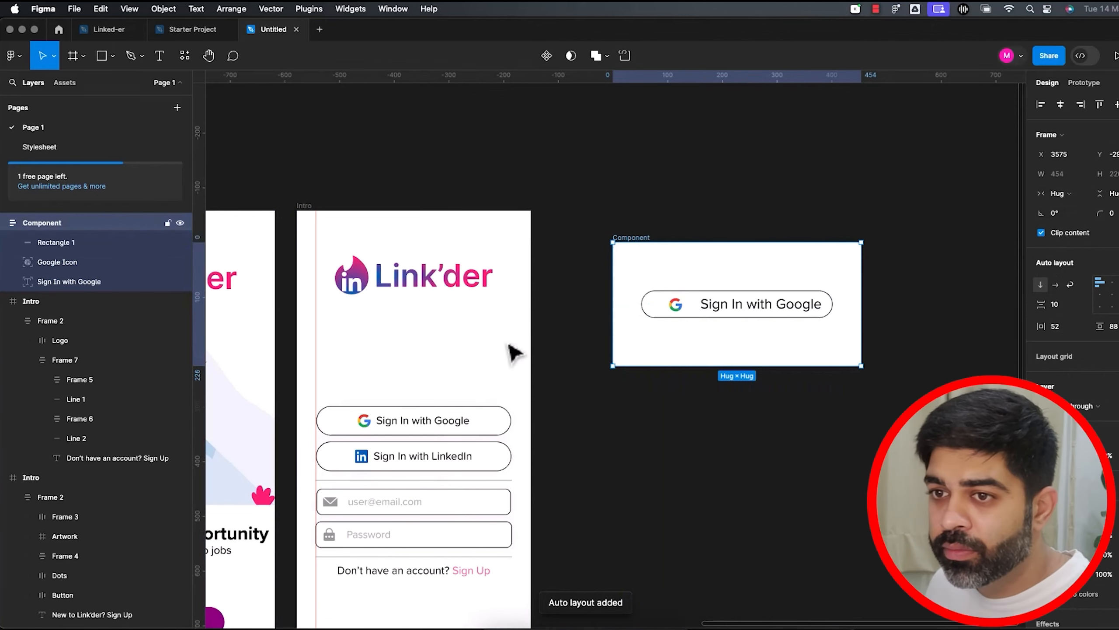
key(super+z)
Wrap the "Sign In with Google" text, the Google icon and the rounded rectangle in one auto layout frame.
click(64, 241)
shift+click(77, 279)
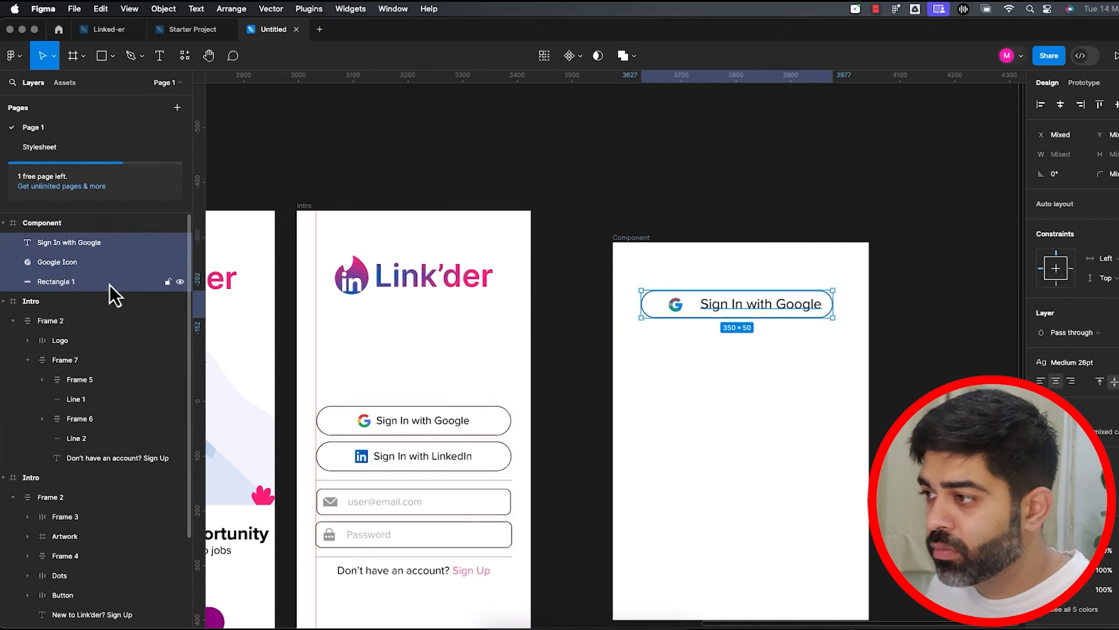
key(shift+a)
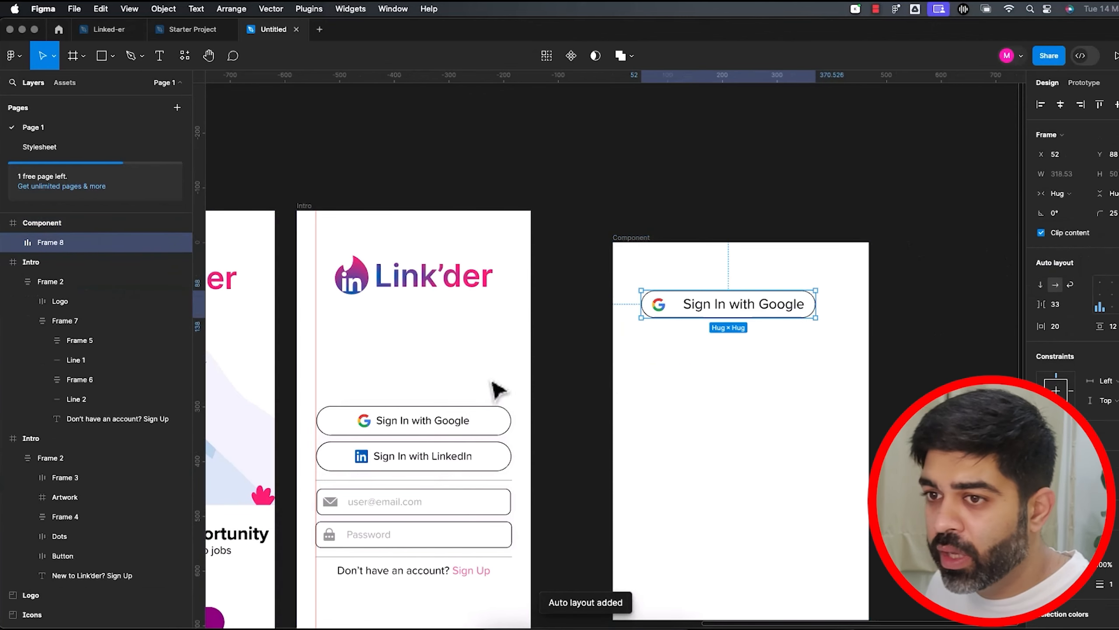
Set the Google button's horizontal padding to 25 and give it a fixed width of 350.
click(1063, 331)
text(25)
key(Return)
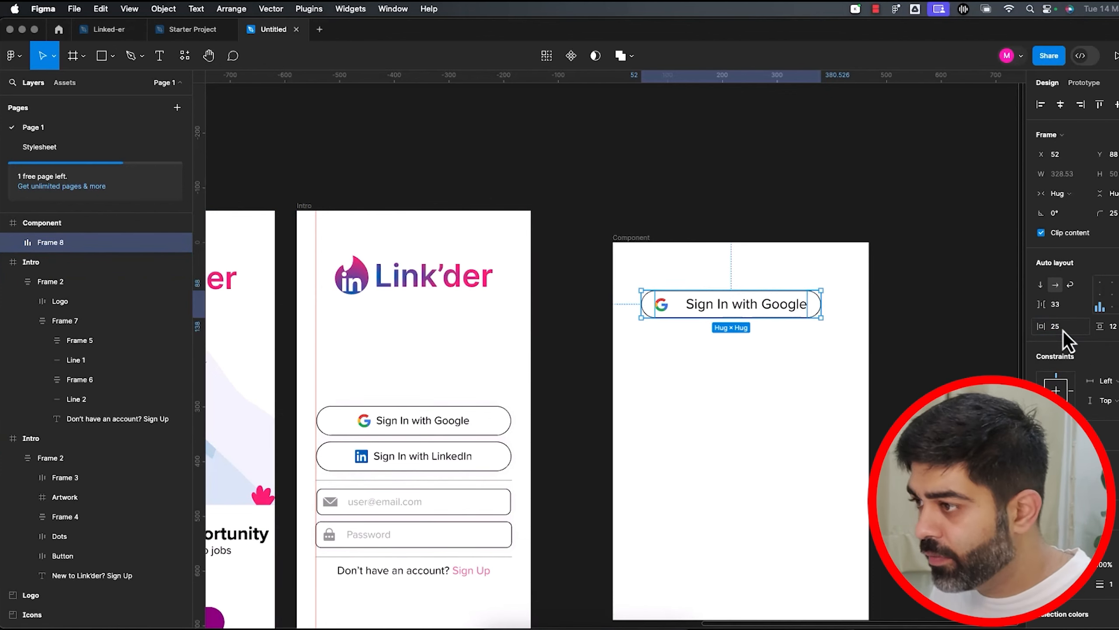
click(1065, 194)
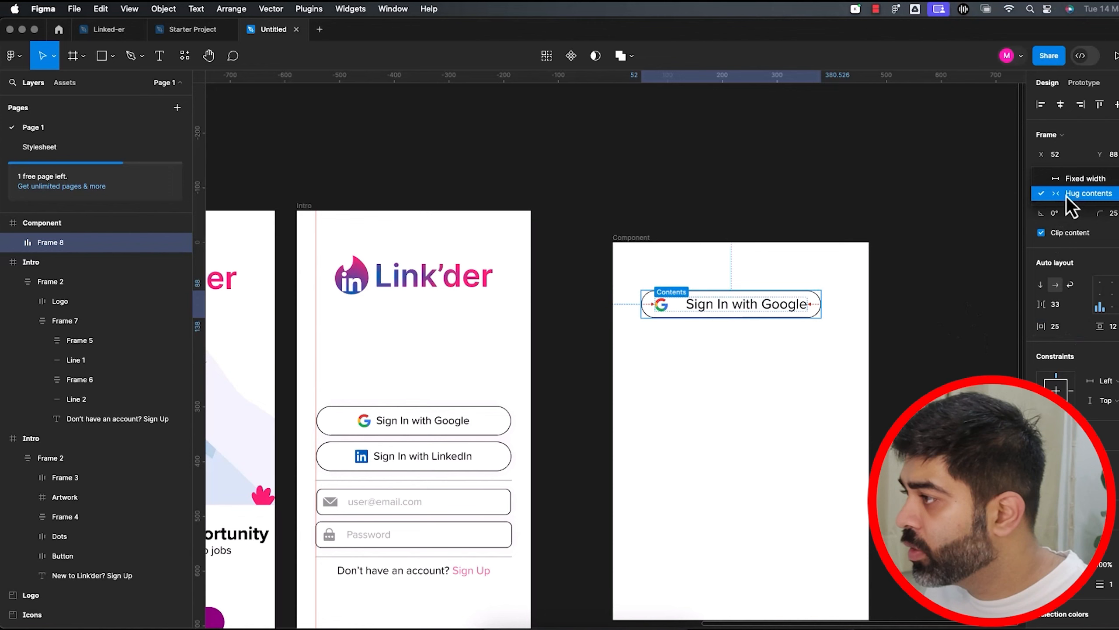
click(1084, 182)
text(350)
key(Return)
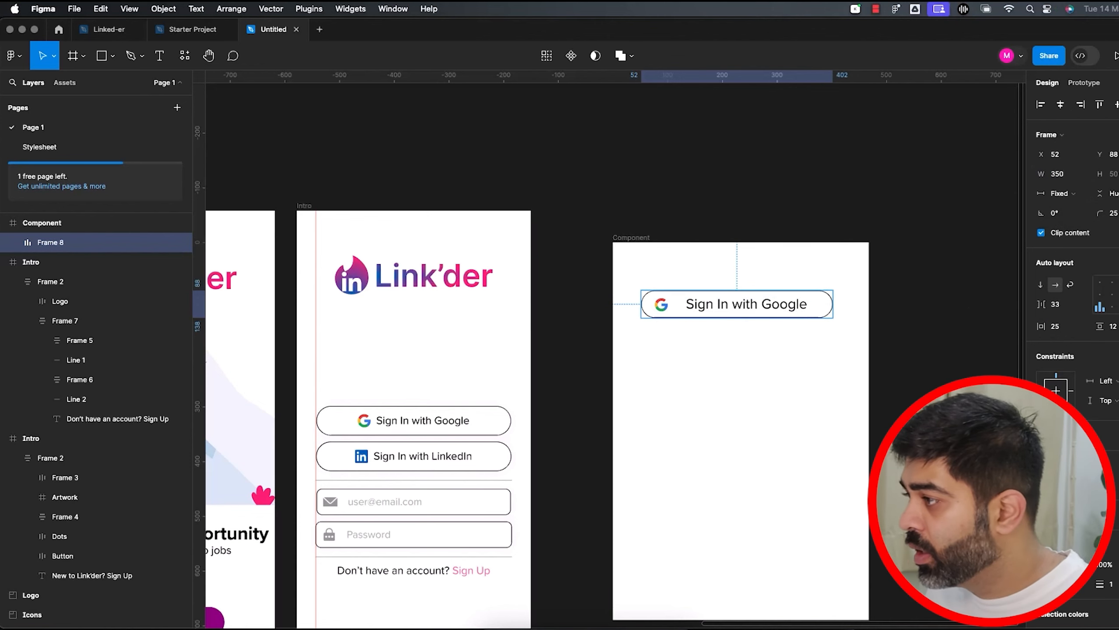
Center the Google button's contents and set the spacing between icon and text to 20.
click(1116, 307)
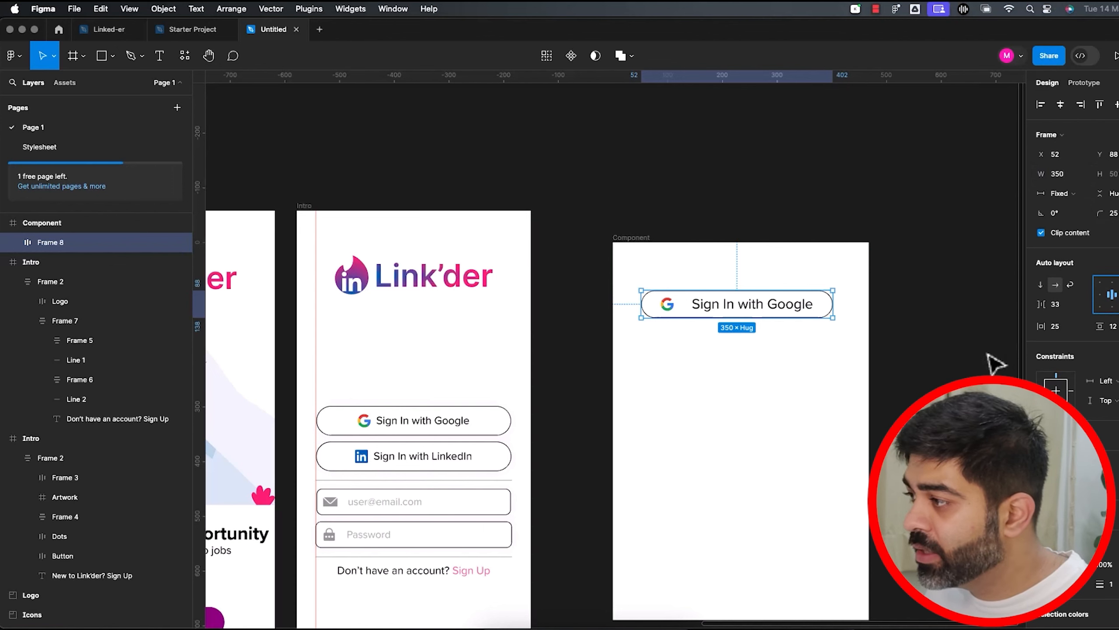
click(1052, 308)
text(20)
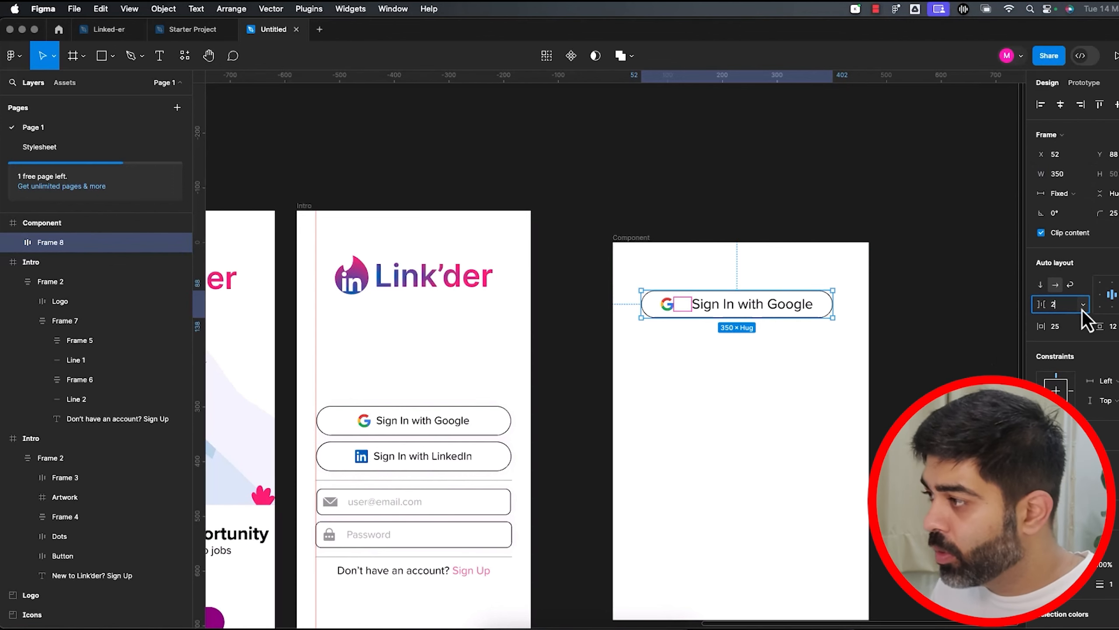
key(Return)
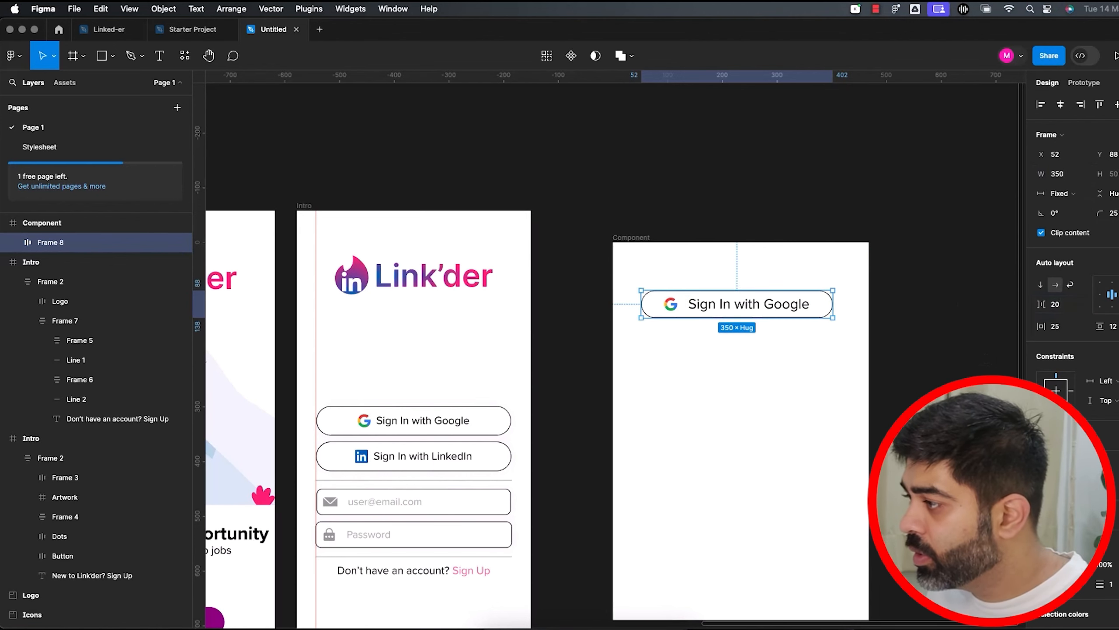
Give the Google button a fixed height of 50 and set its vertical padding to 1.
click(1109, 194)
click(1108, 178)
click(1110, 194)
click(1114, 332)
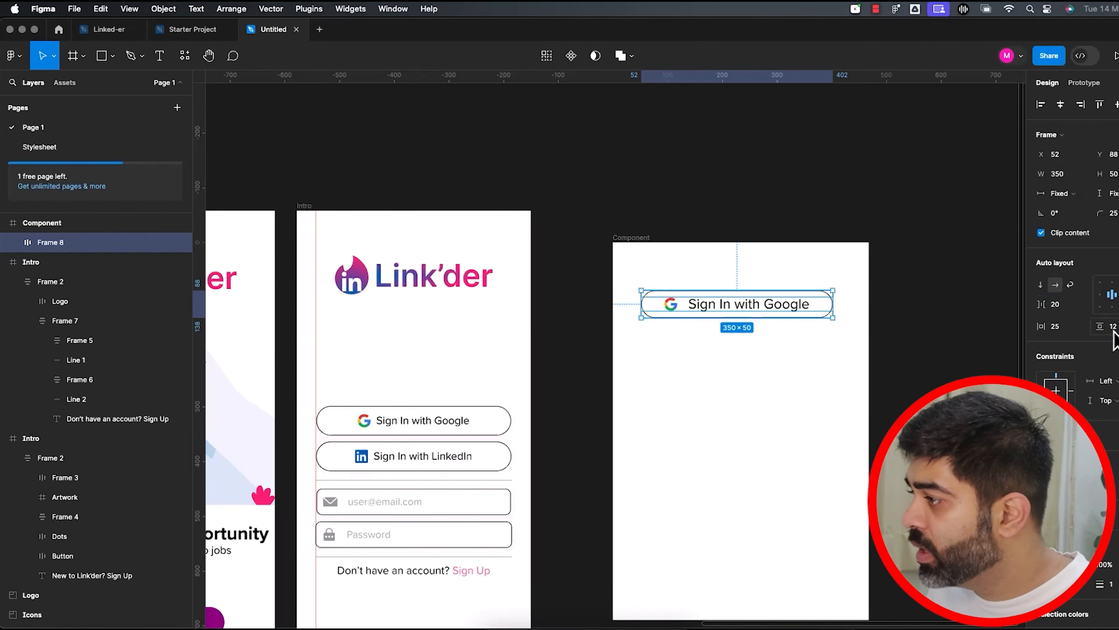
text(1)
key(Return)
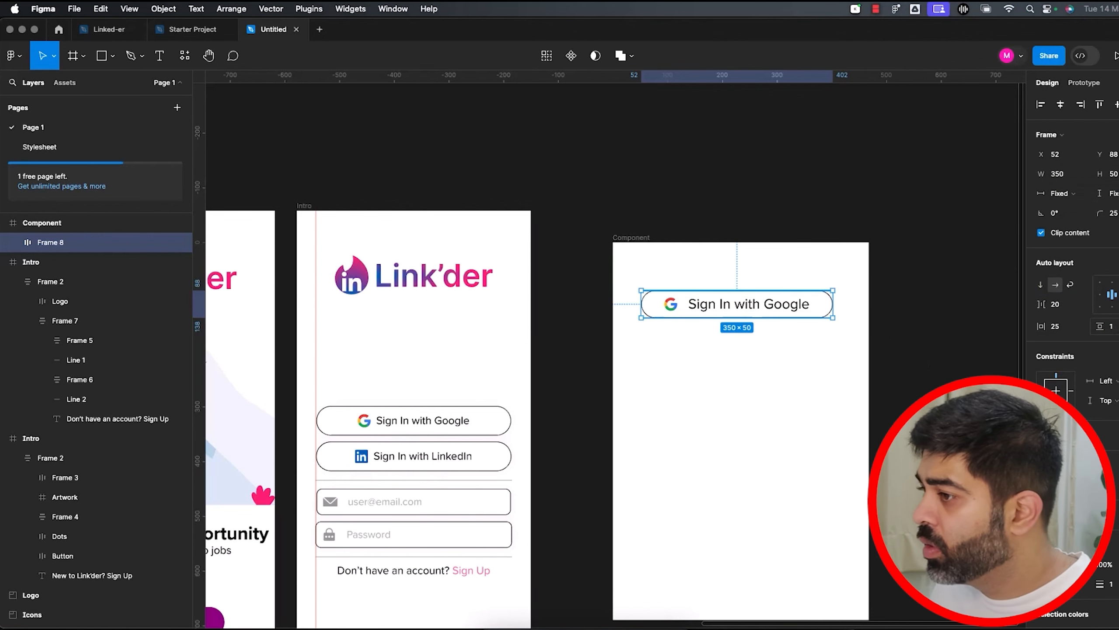
click(1114, 329)
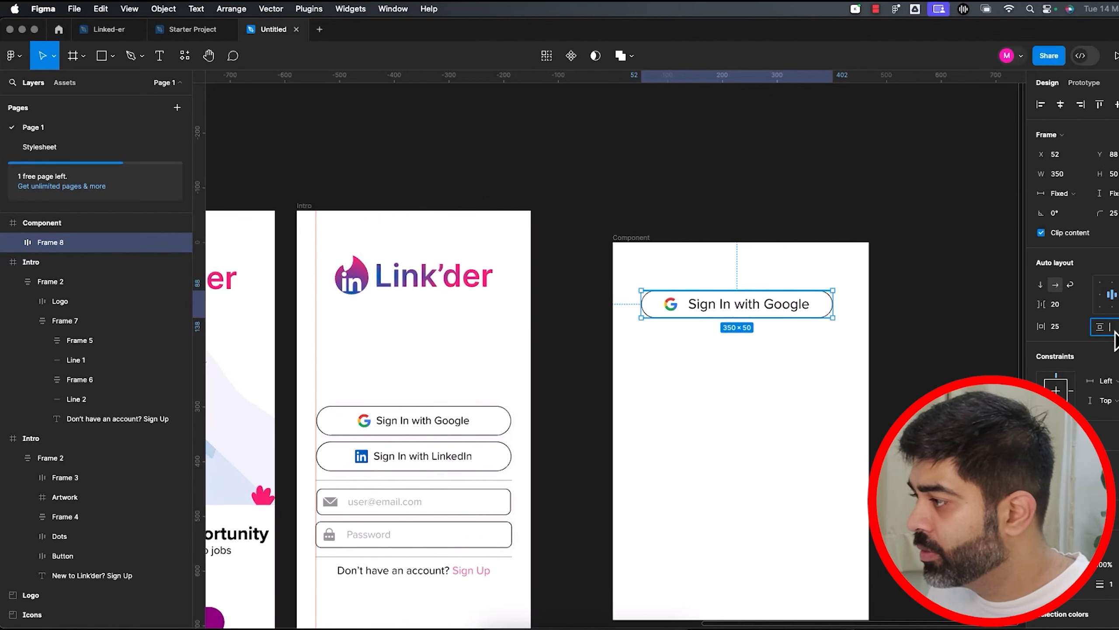
click(779, 320)
Duplicate the Google sign-in button directly below the original in the Component frame.
scroll(802, 340, up, 2)
scroll(802, 345, right, 3)
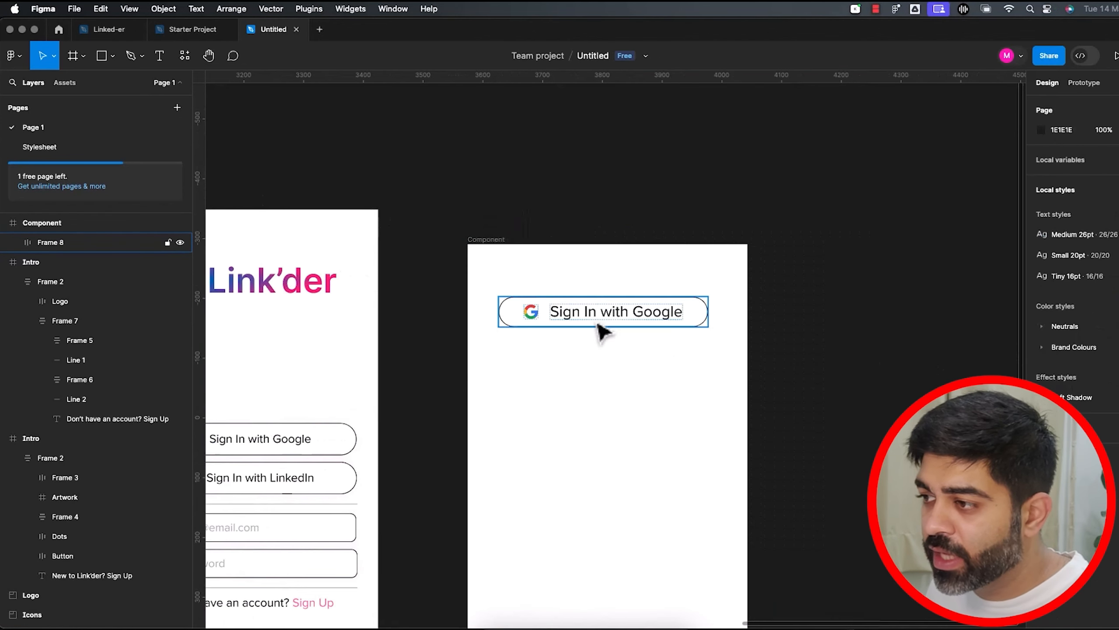
double_click(537, 320)
click(490, 299)
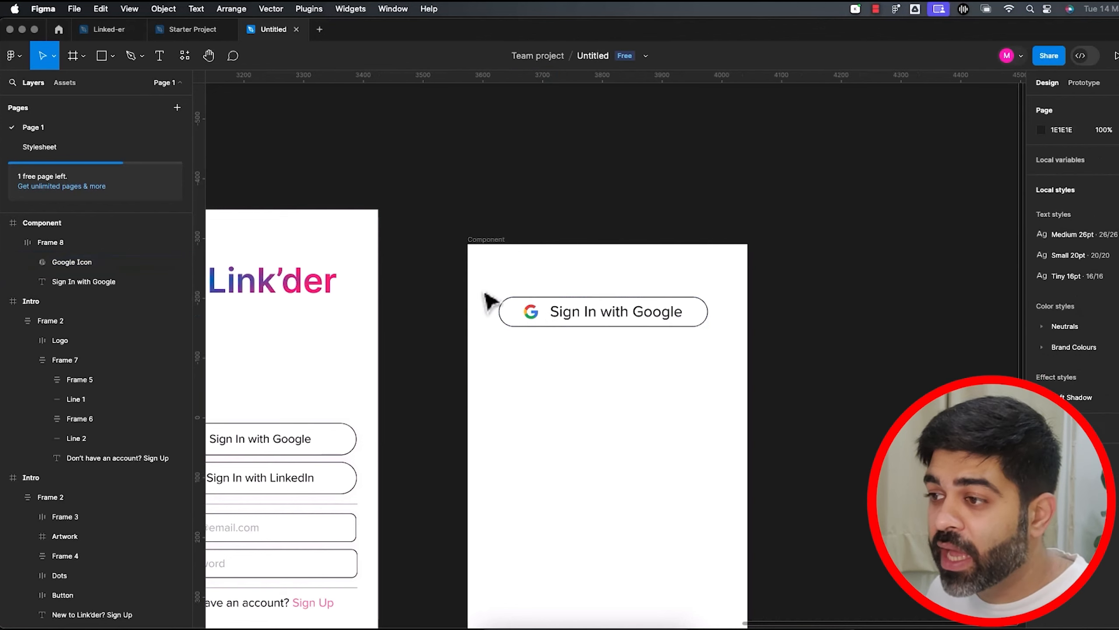
click(703, 320)
alt+drag(705, 330, 696, 379)
key(Escape)
Change the duplicated button's text to "Sign In with LinkedIn".
double_click(662, 358)
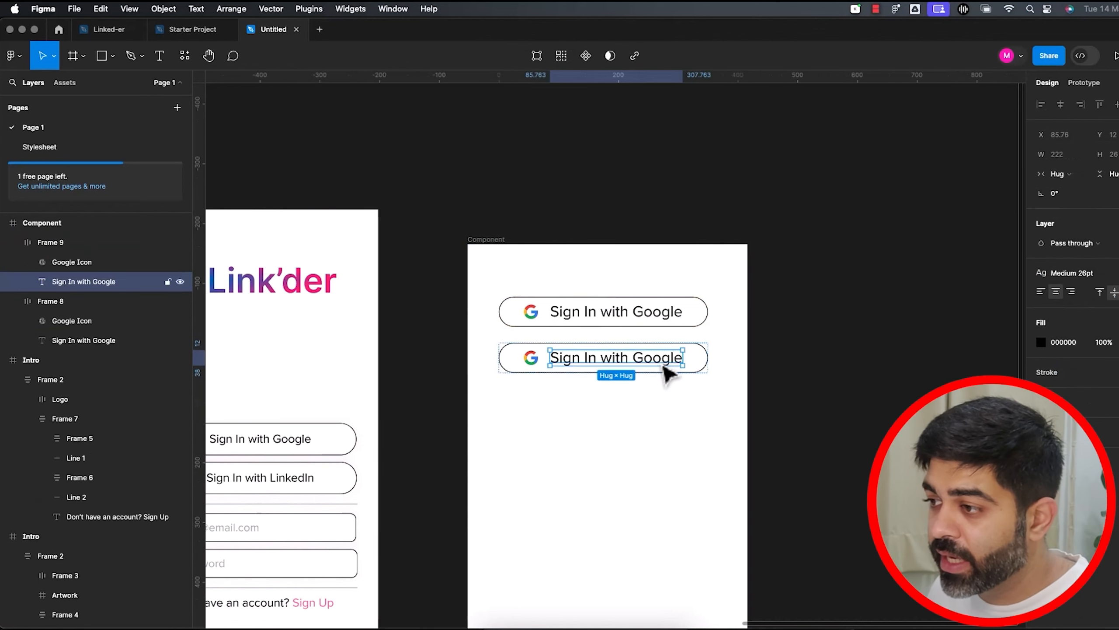
double_click(657, 362)
double_click(660, 360)
text(Li)
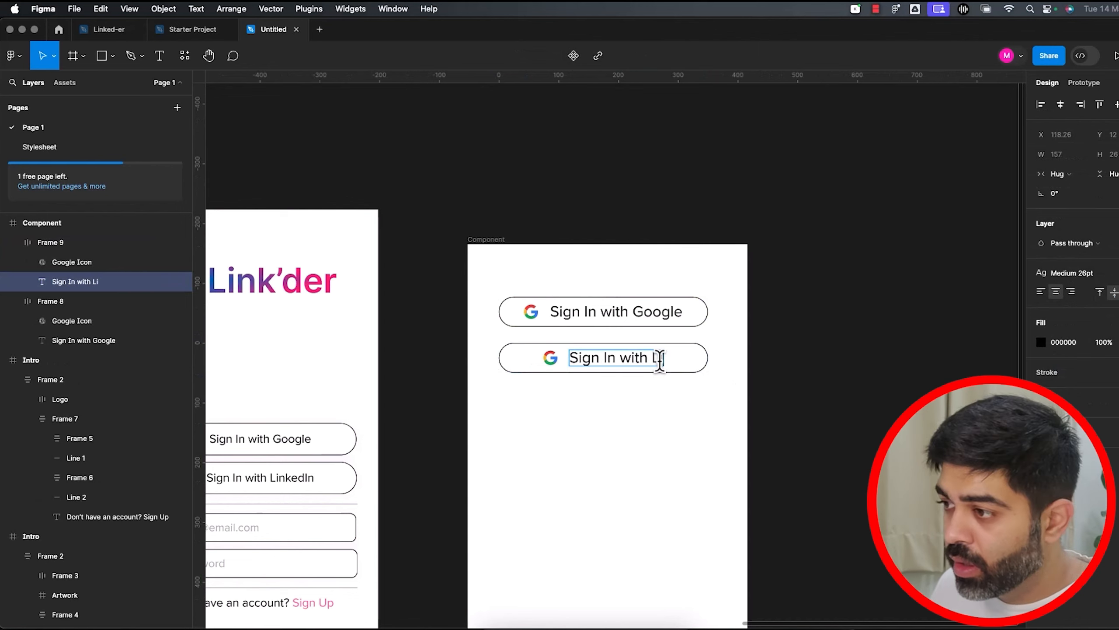
text(nkedIn)
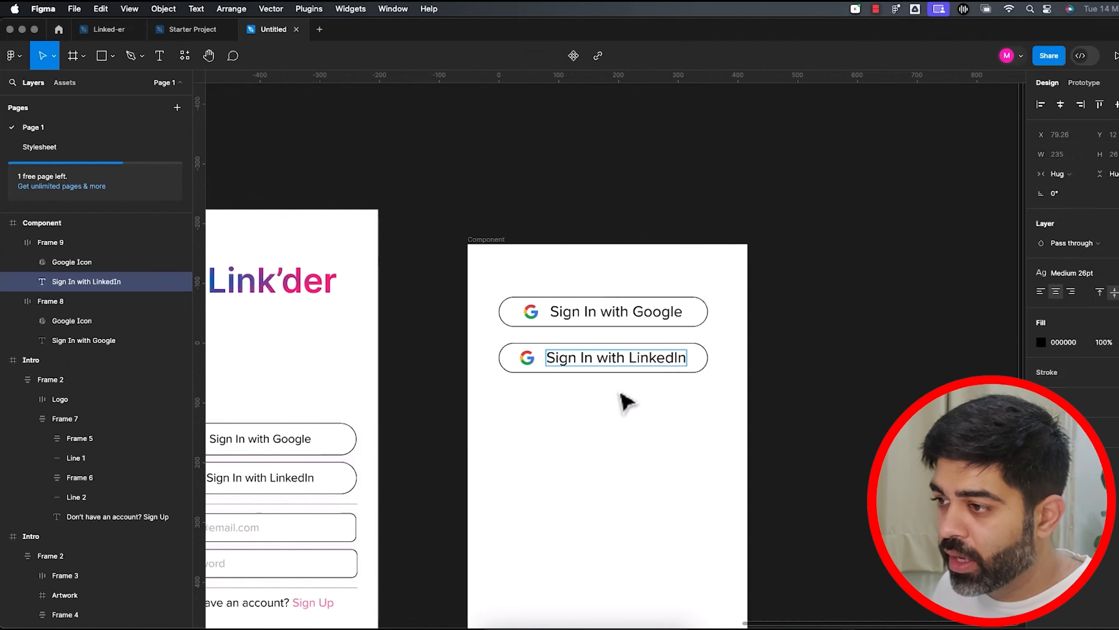
Replace the Google icon in the LinkedIn button with a copy of the LinkedIn icon from the Icons frame.
click(535, 364)
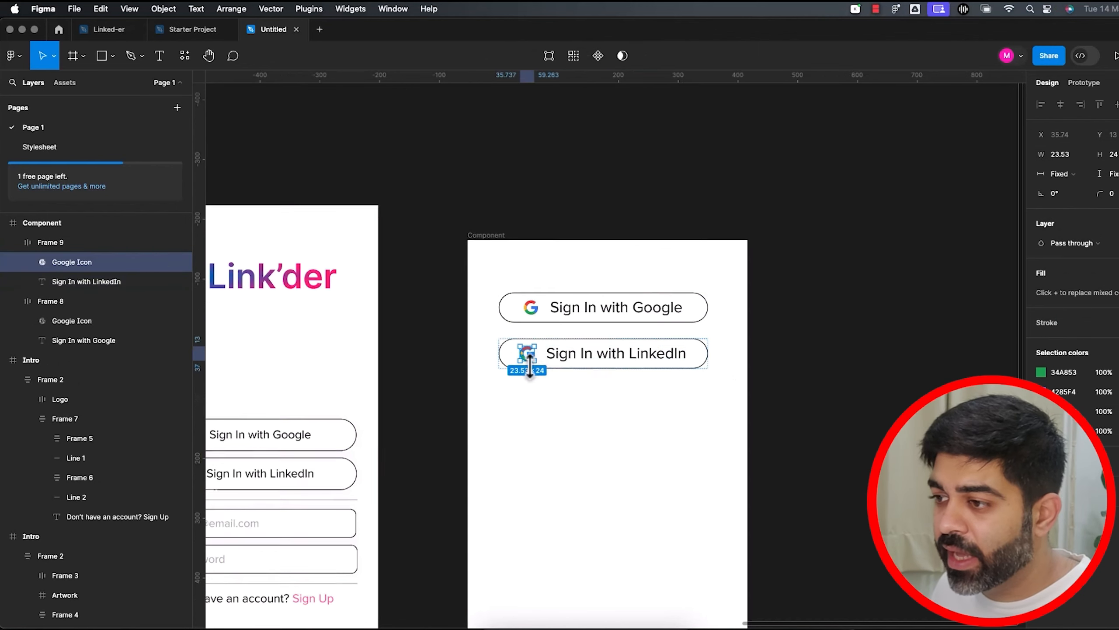
scroll(534, 372, down, 5)
scroll(533, 379, left, 10)
click(369, 319)
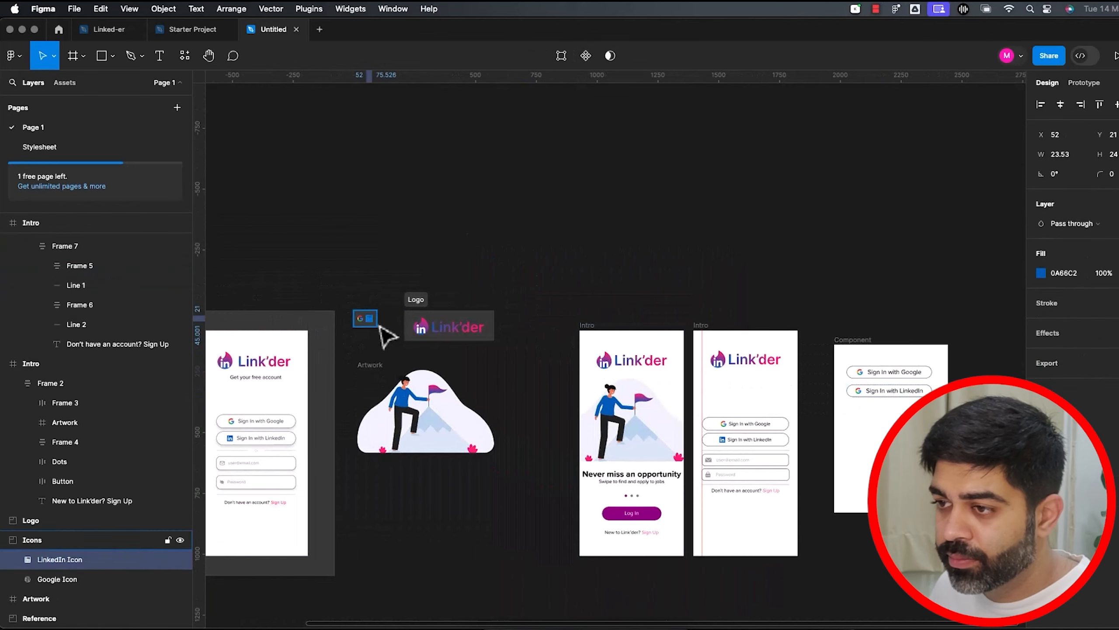
drag(371, 322, 851, 353)
scroll(870, 419, up, 5)
scroll(874, 421, up, 2)
click(849, 348)
key(Delete)
drag(794, 412, 399, 370)
drag(608, 382, 665, 385)
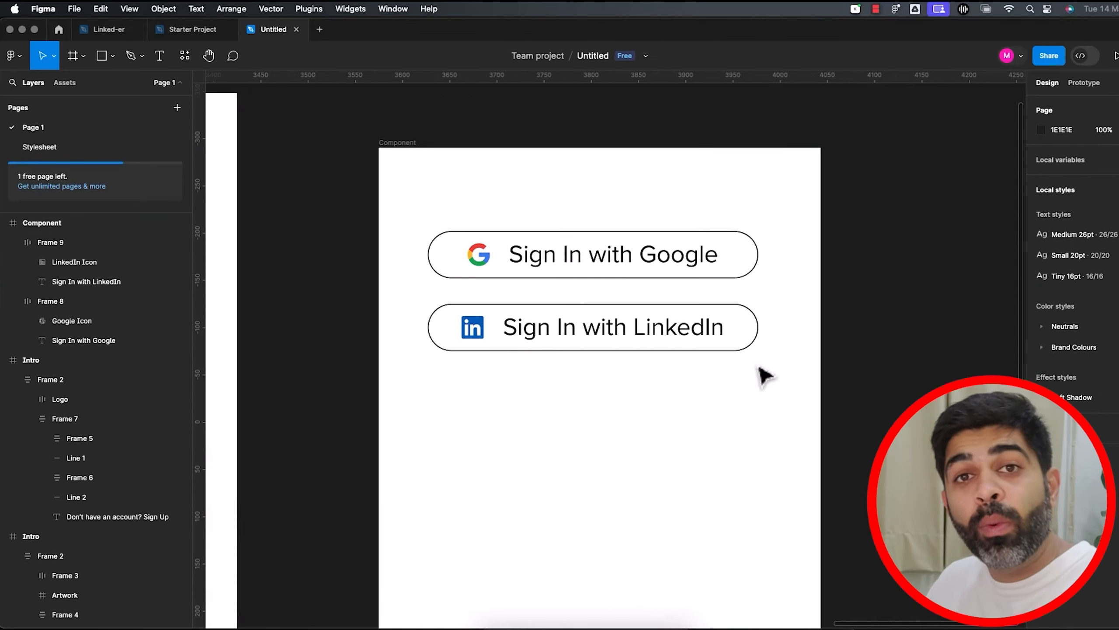
Combine the Google and LinkedIn sign-in buttons into a component set.
drag(401, 207, 813, 439)
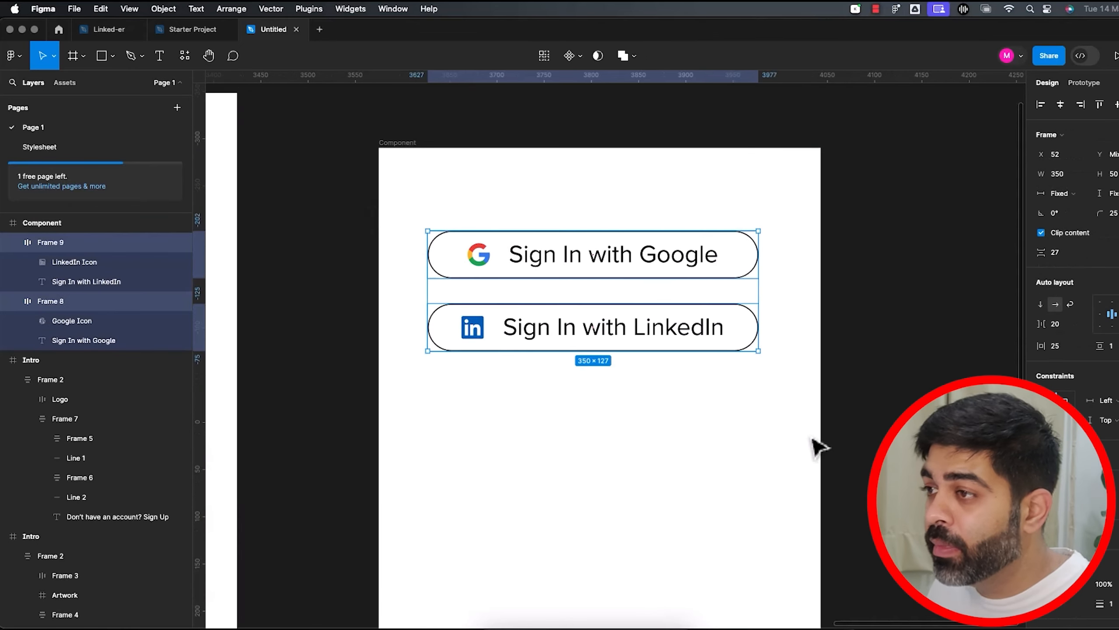
click(583, 61)
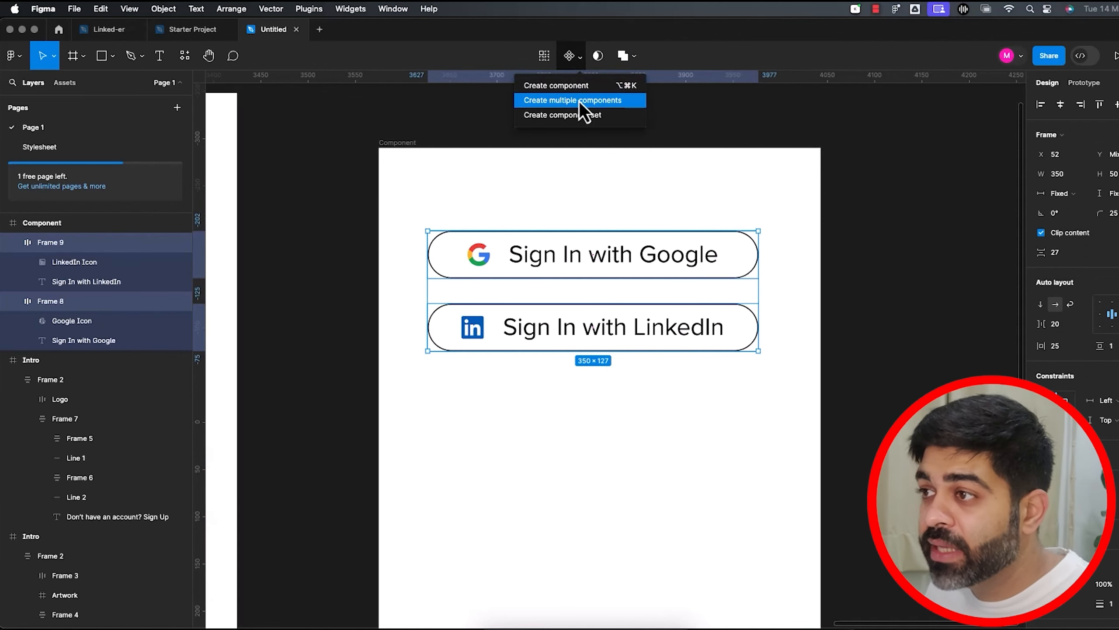
click(589, 114)
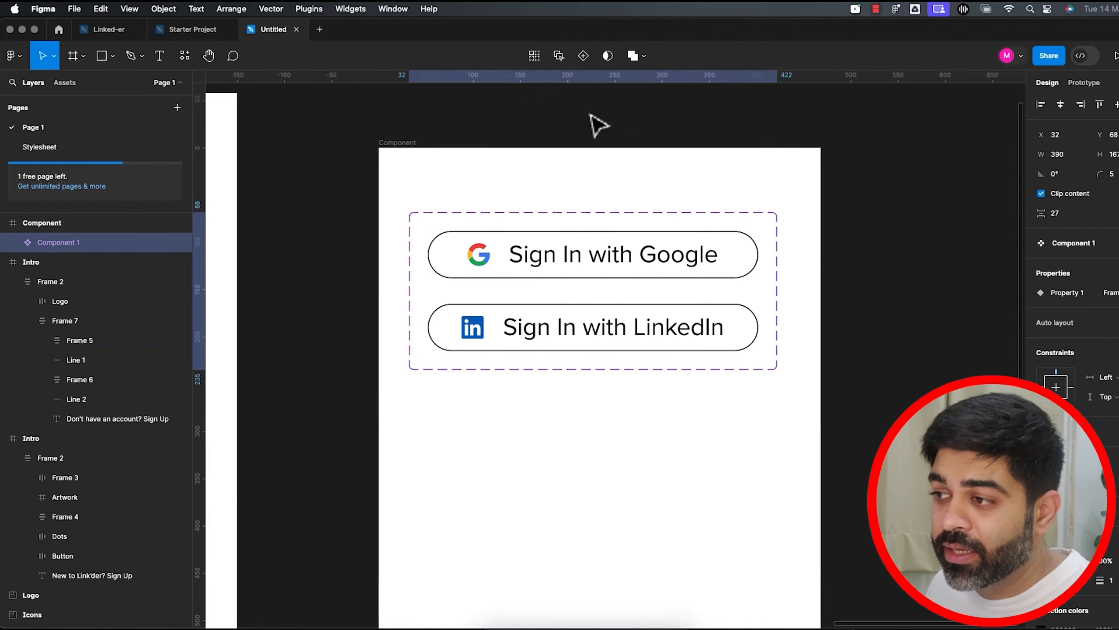
Examine the component set's layers and its two variant frames, collapsing each variant's contents.
click(14, 243)
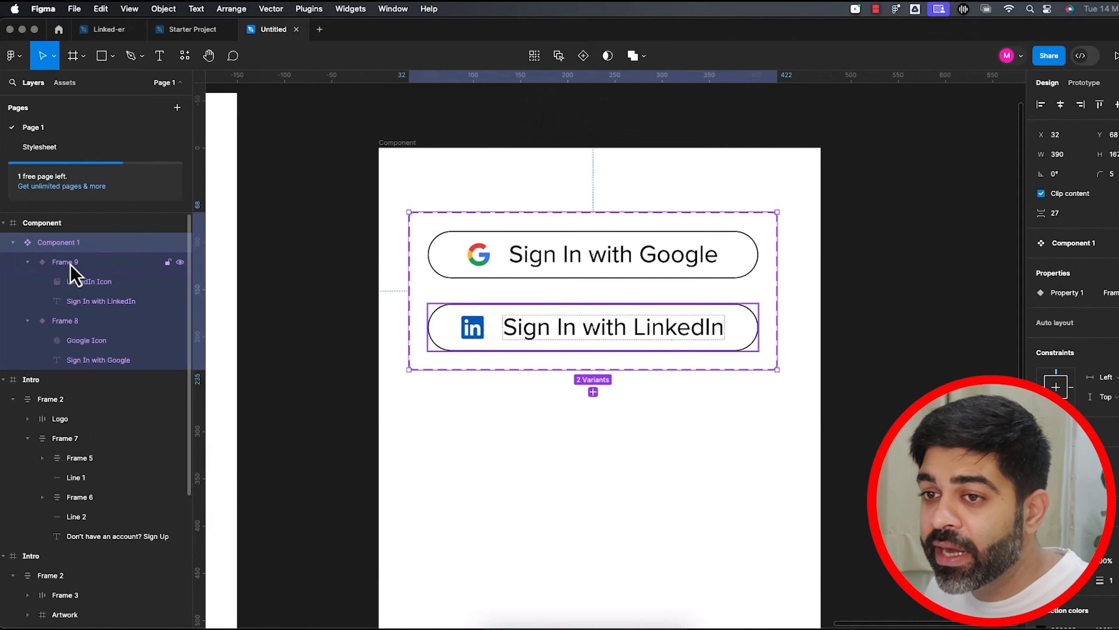
click(70, 264)
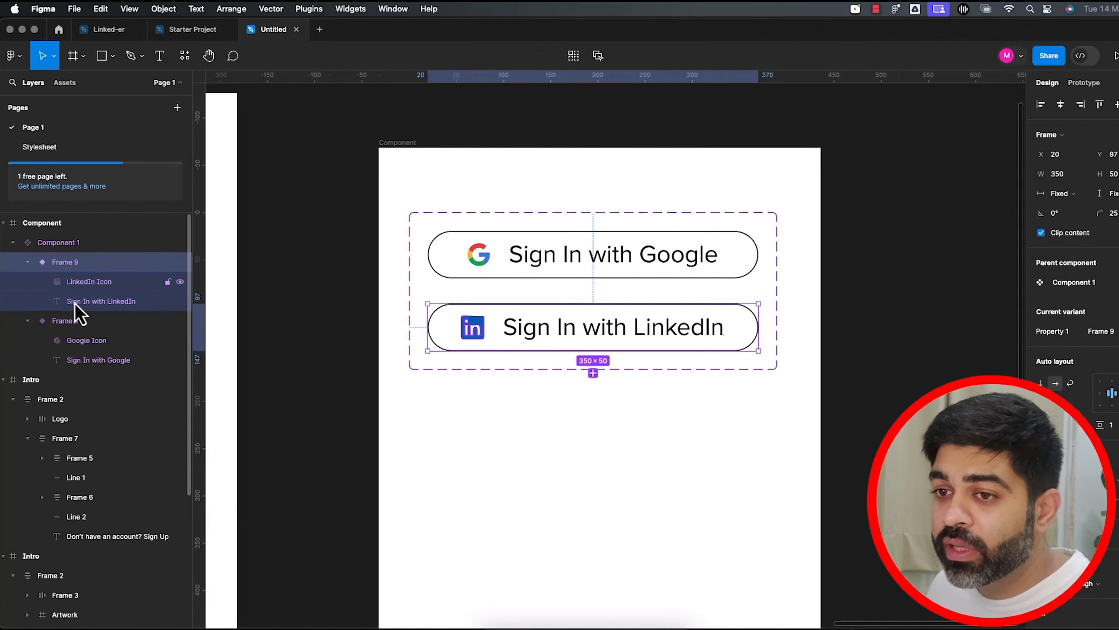
click(44, 319)
click(27, 262)
click(28, 282)
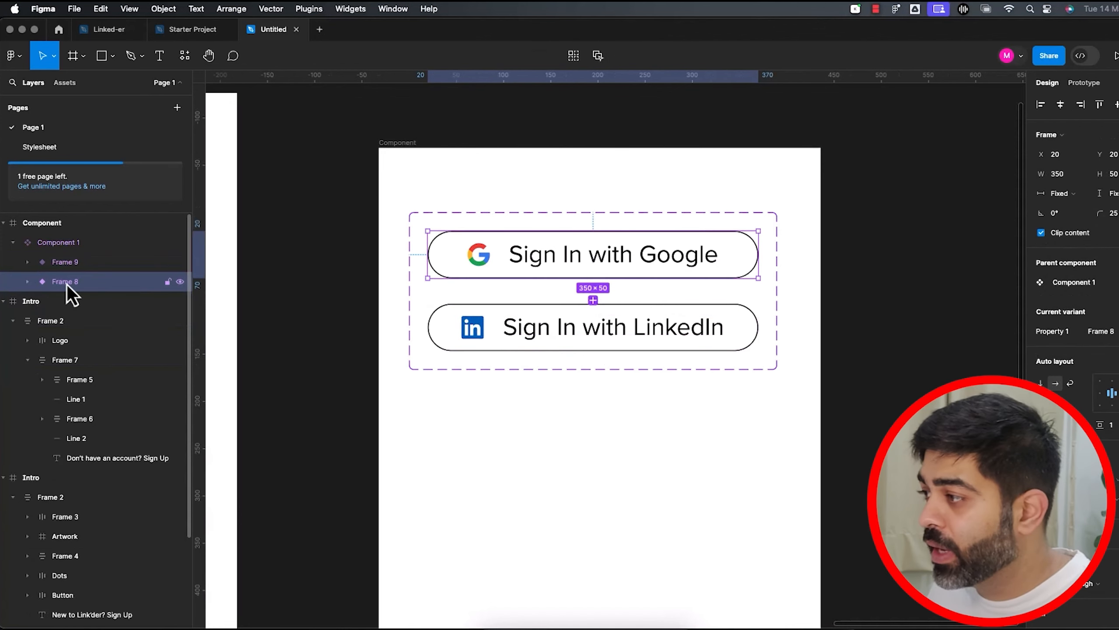
click(68, 264)
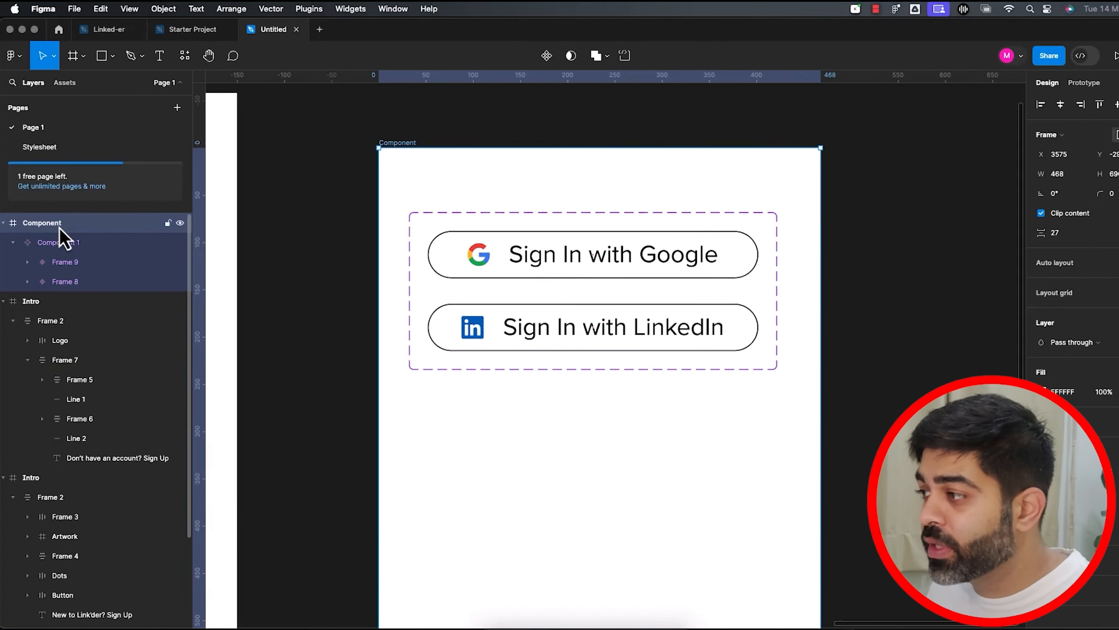
Rename the sign-in button component set's variant property to App.
click(66, 244)
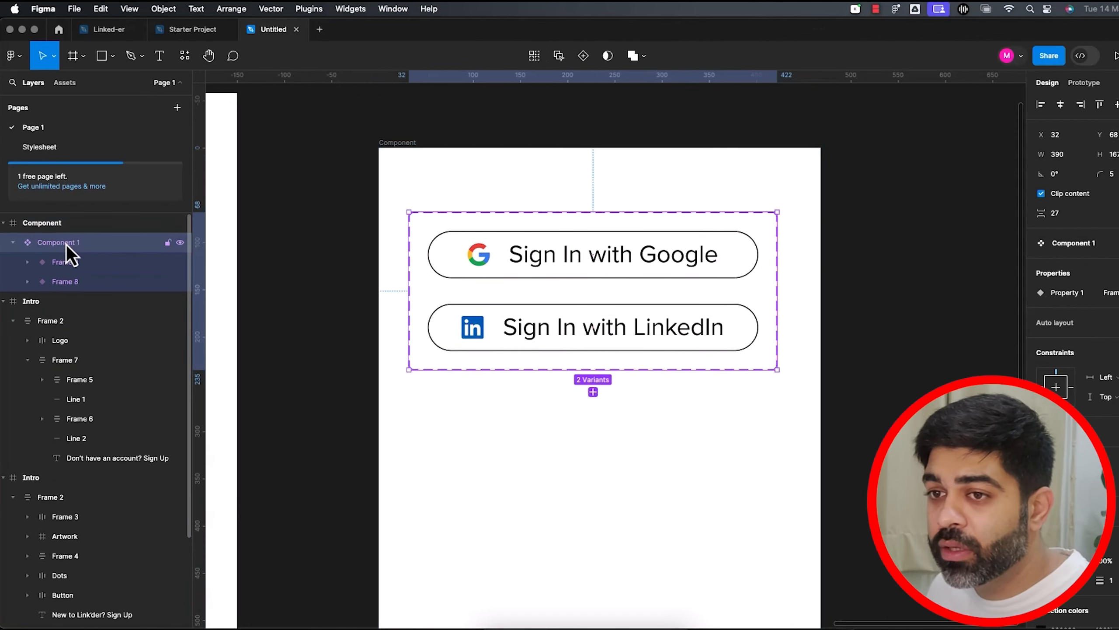
double_click(1071, 295)
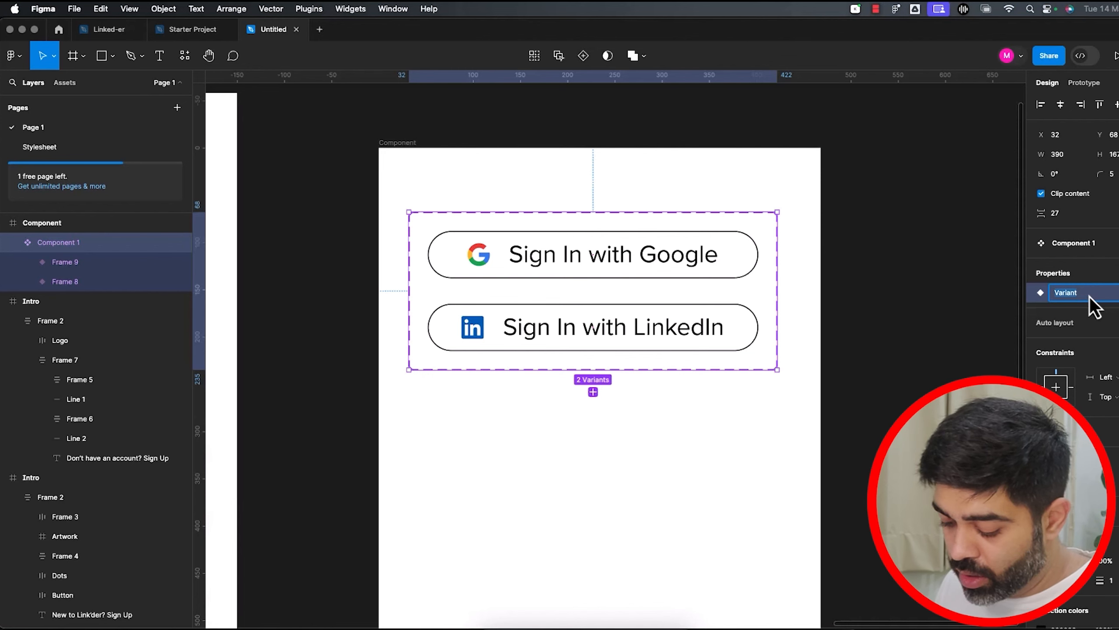
click(965, 336)
Set the App value of the Google sign-in button variant to Google.
click(614, 261)
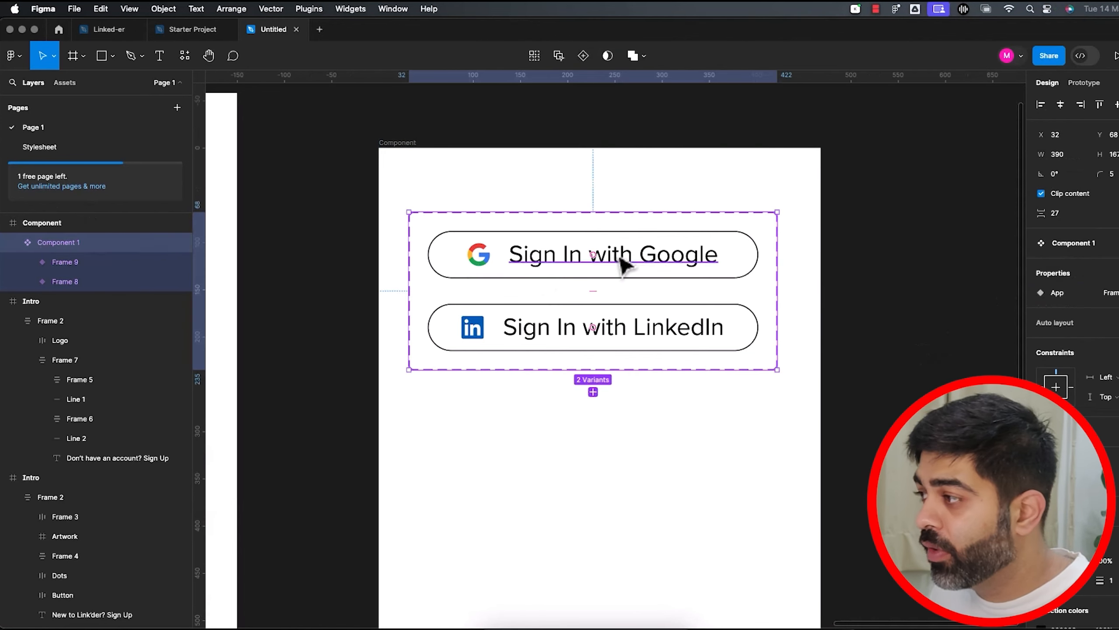
double_click(615, 260)
click(92, 264)
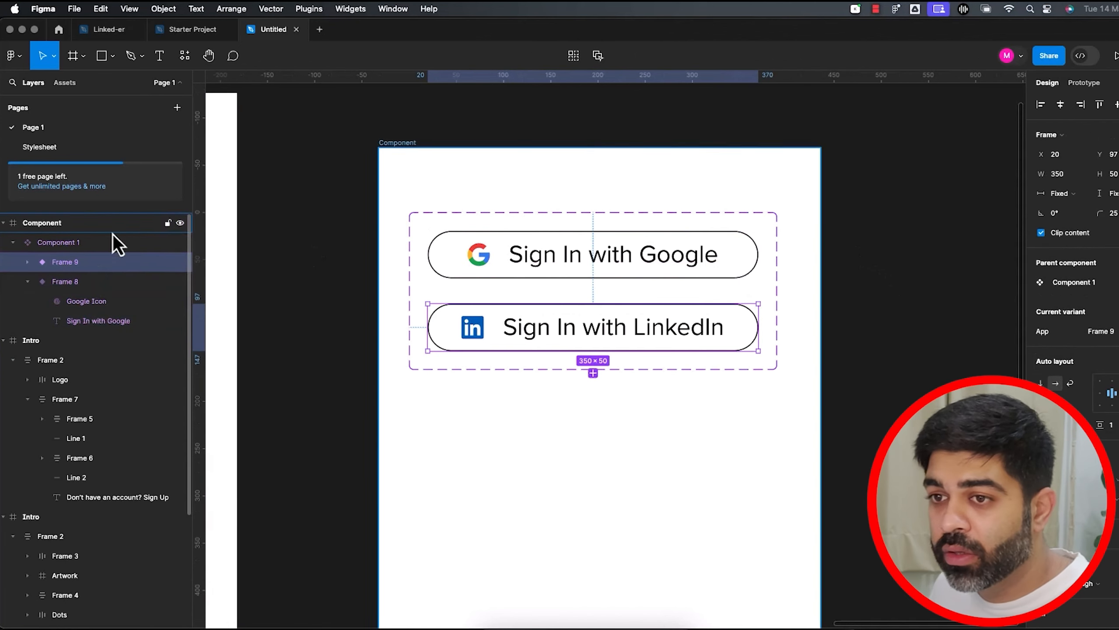
click(93, 284)
click(1100, 331)
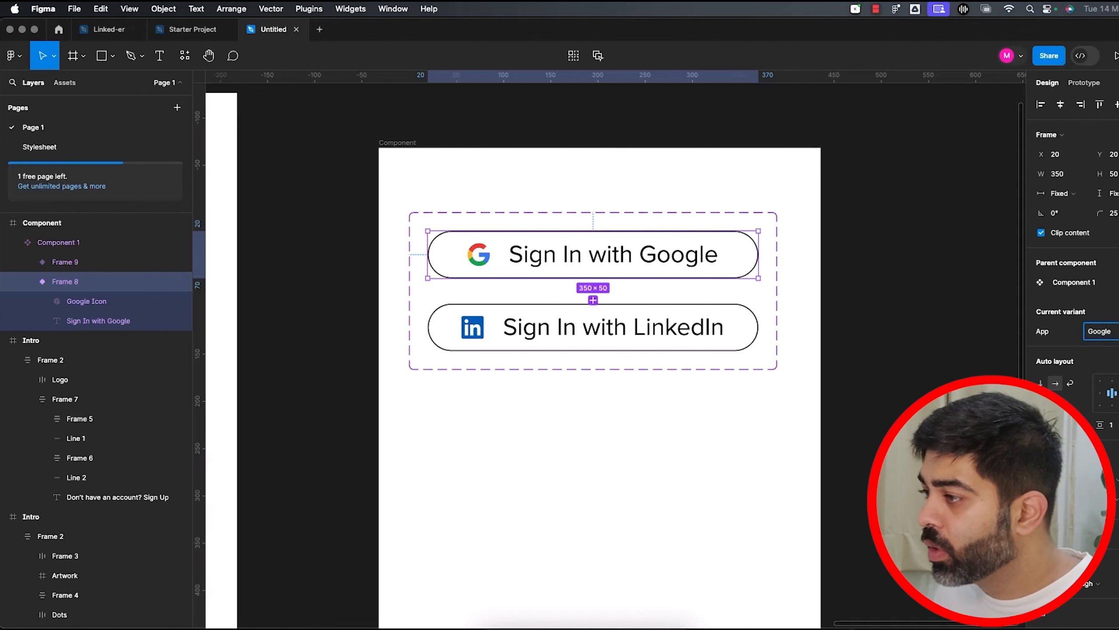
click(994, 315)
Set the App value of the LinkedIn sign-in button variant to LinkedIn.
click(735, 334)
click(72, 277)
click(64, 262)
click(1115, 334)
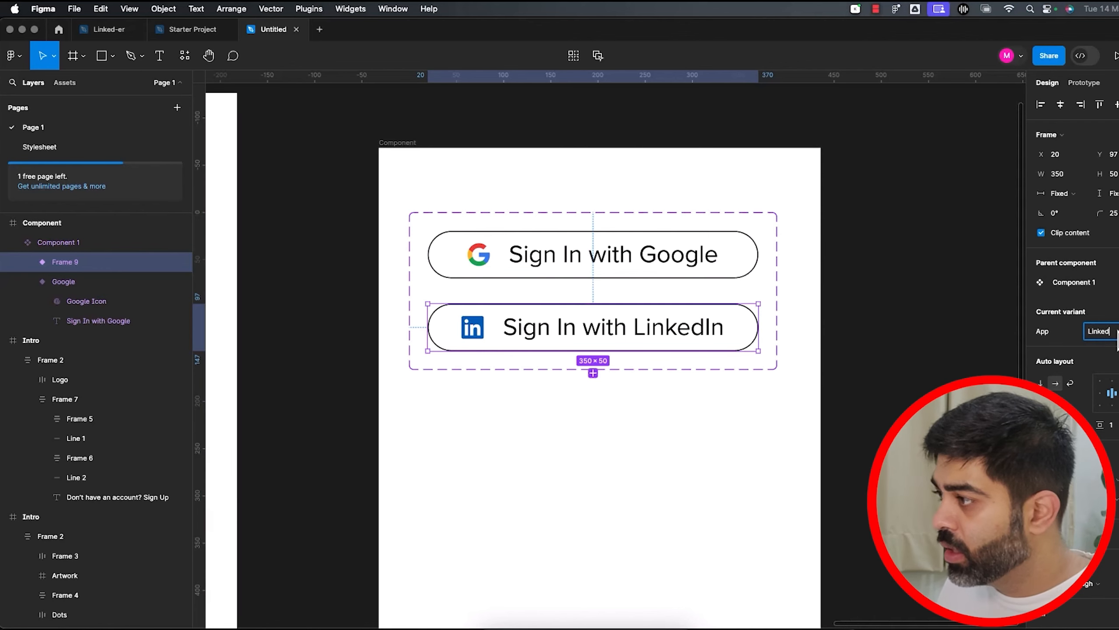
click(954, 372)
Place an instance of the local sign-in button component at the bottom of the Intro sign-in screen.
scroll(953, 371, down, 5)
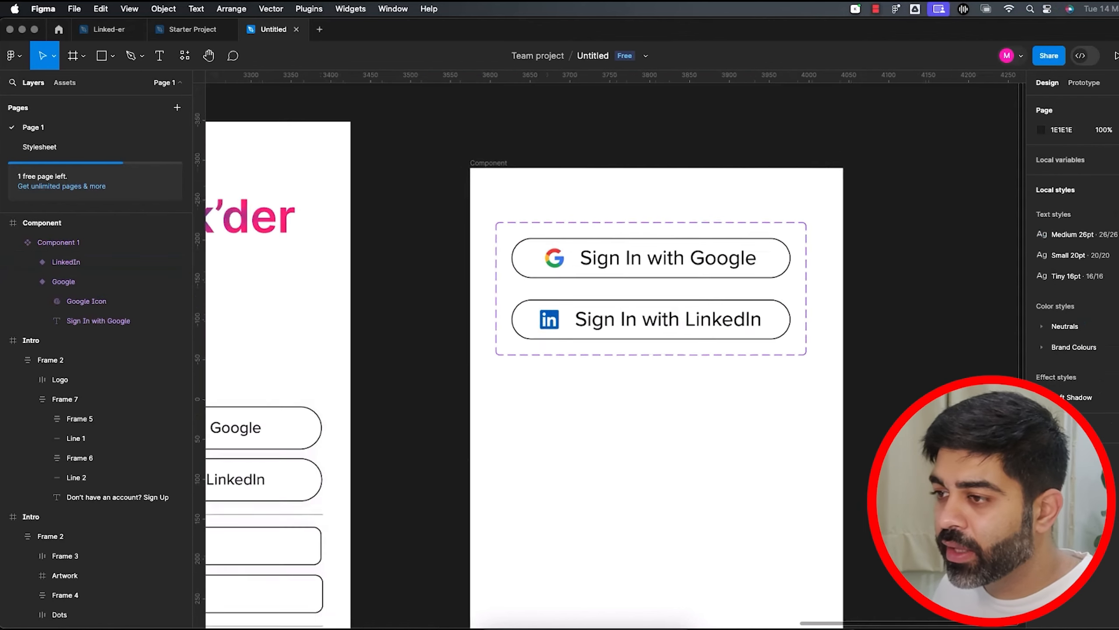
drag(946, 390, 834, 190)
drag(780, 226, 788, 258)
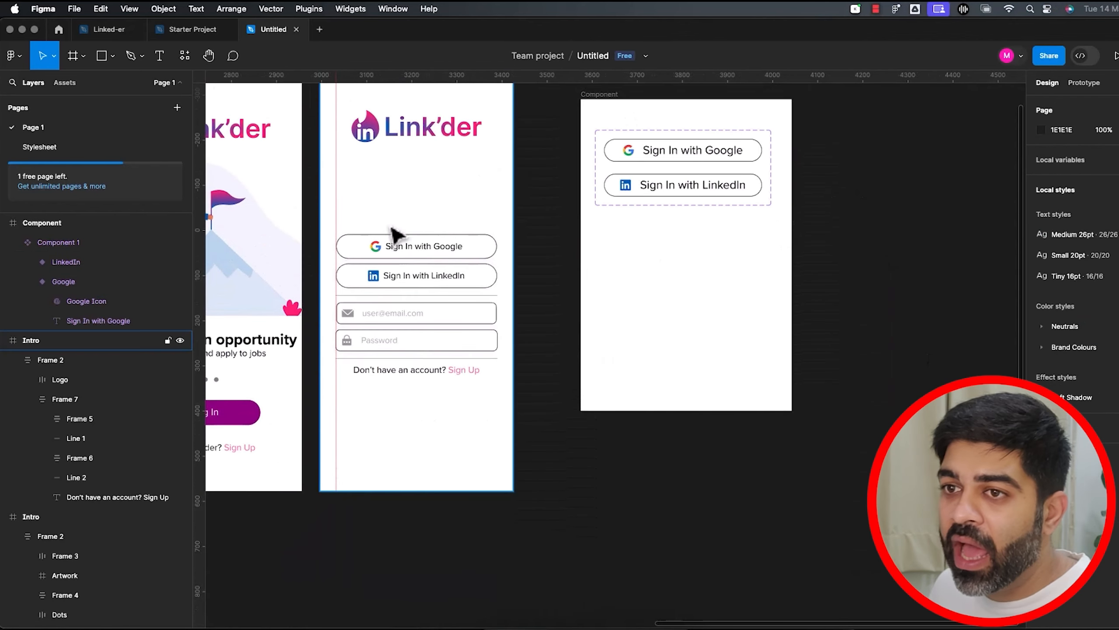
click(64, 83)
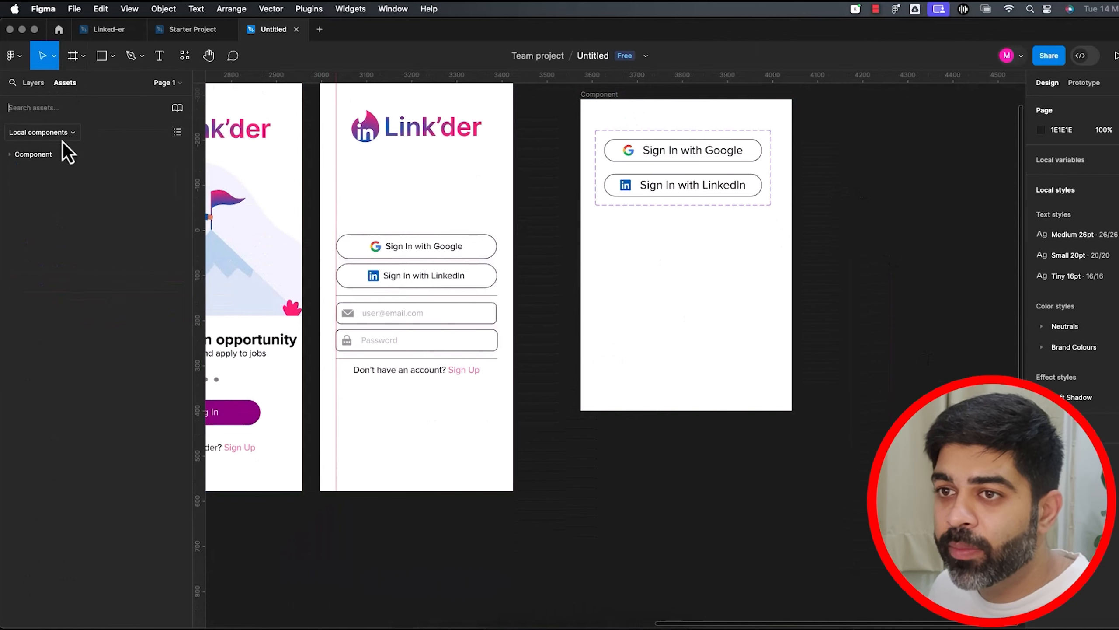
scroll(670, 301, down, 1)
scroll(670, 300, down, 2)
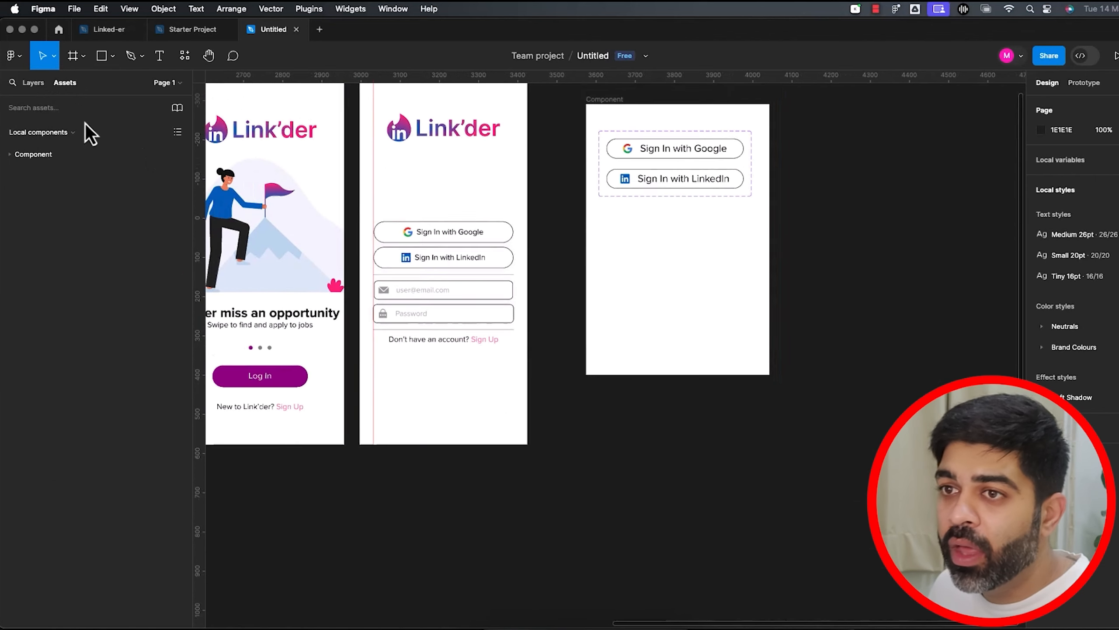
click(33, 153)
drag(50, 179, 442, 434)
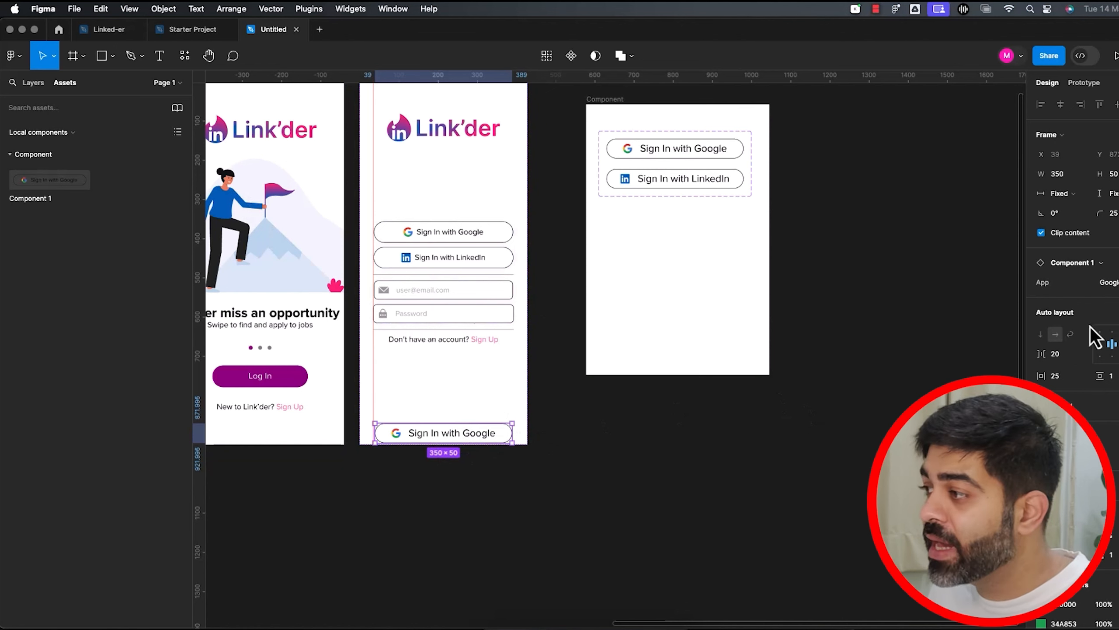
Switch the placed button instance's App property to LinkedIn.
click(1106, 282)
click(1092, 304)
click(1116, 296)
click(1092, 267)
click(1102, 284)
click(1104, 297)
click(832, 442)
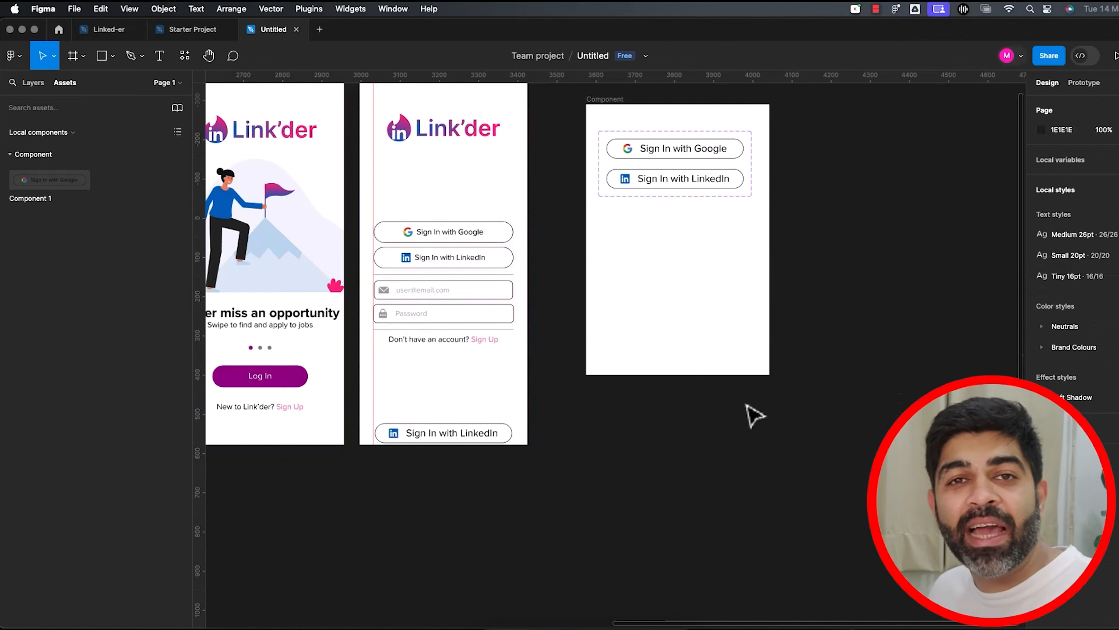
Remove the sign-in button instance from the bottom of the Intro sign-in screen.
double_click(504, 429)
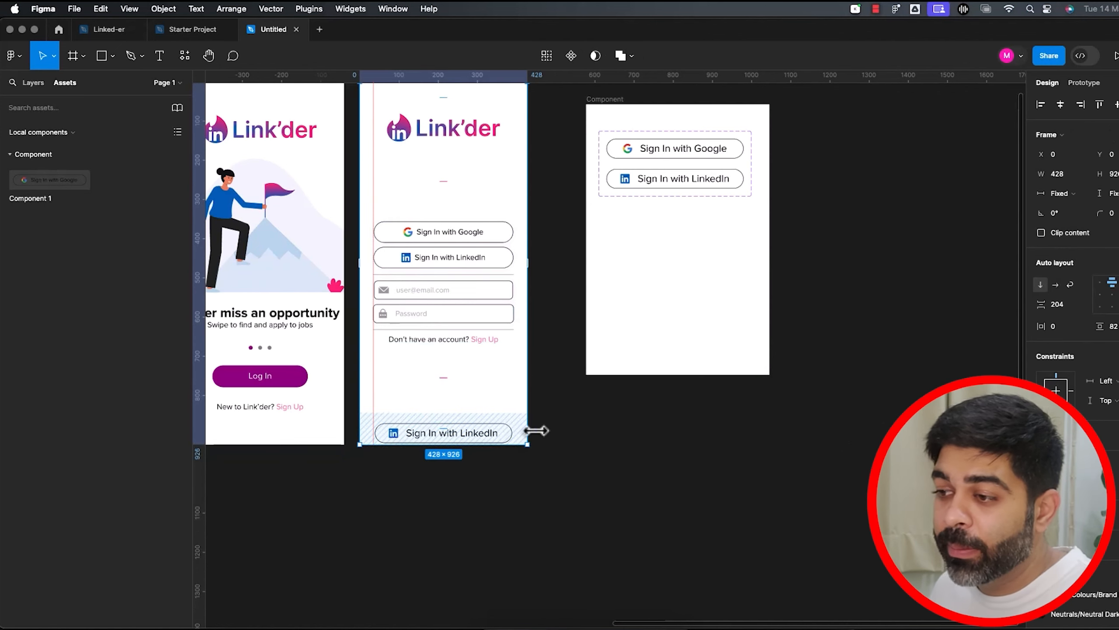
click(553, 437)
super+click(484, 437)
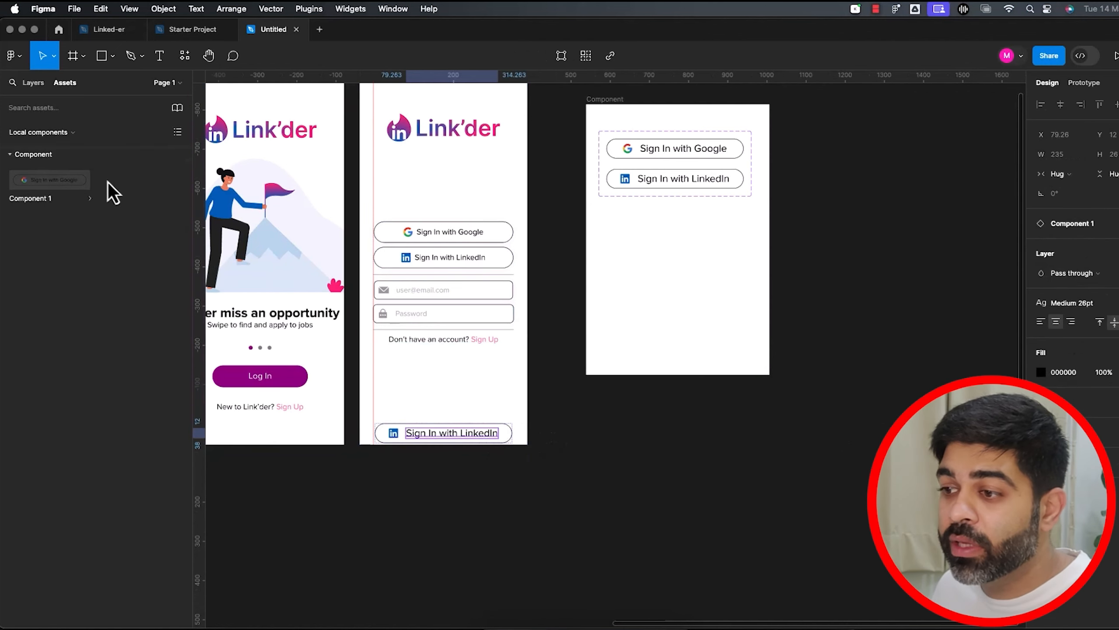
click(540, 434)
click(512, 435)
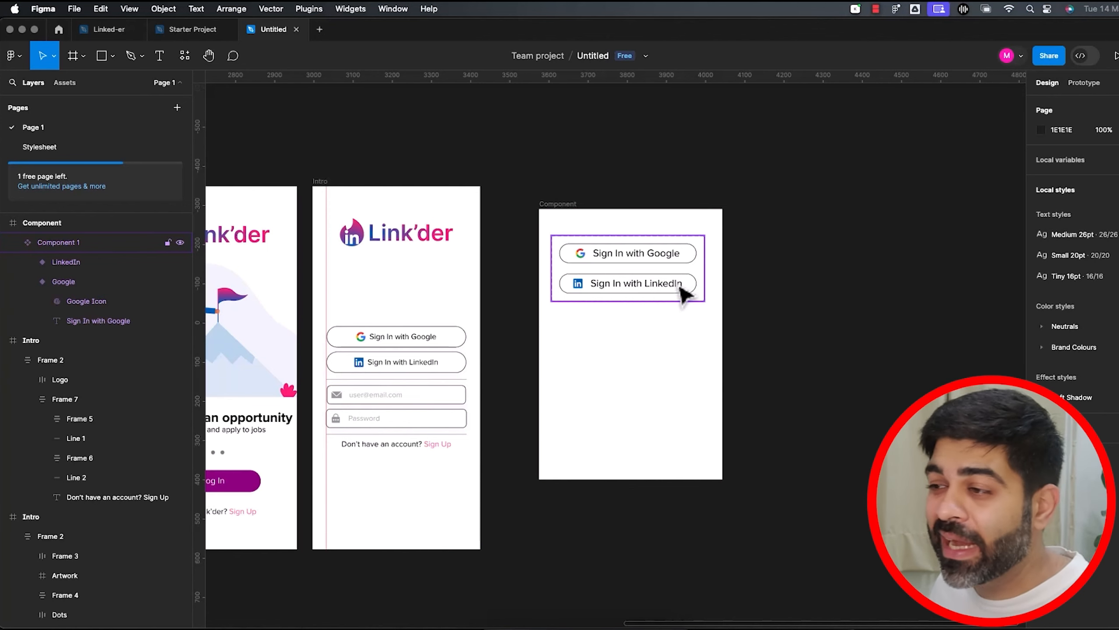
Combine the Google and LinkedIn icons in the Icons section into a component set.
scroll(682, 293, up, 5)
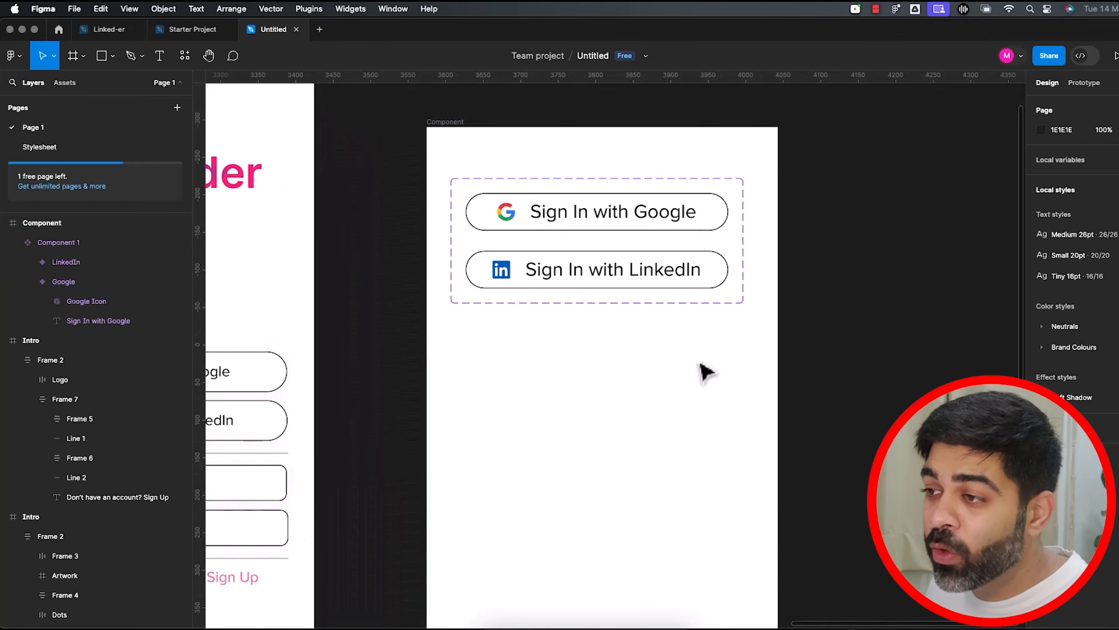
super+click(498, 217)
super+click(499, 276)
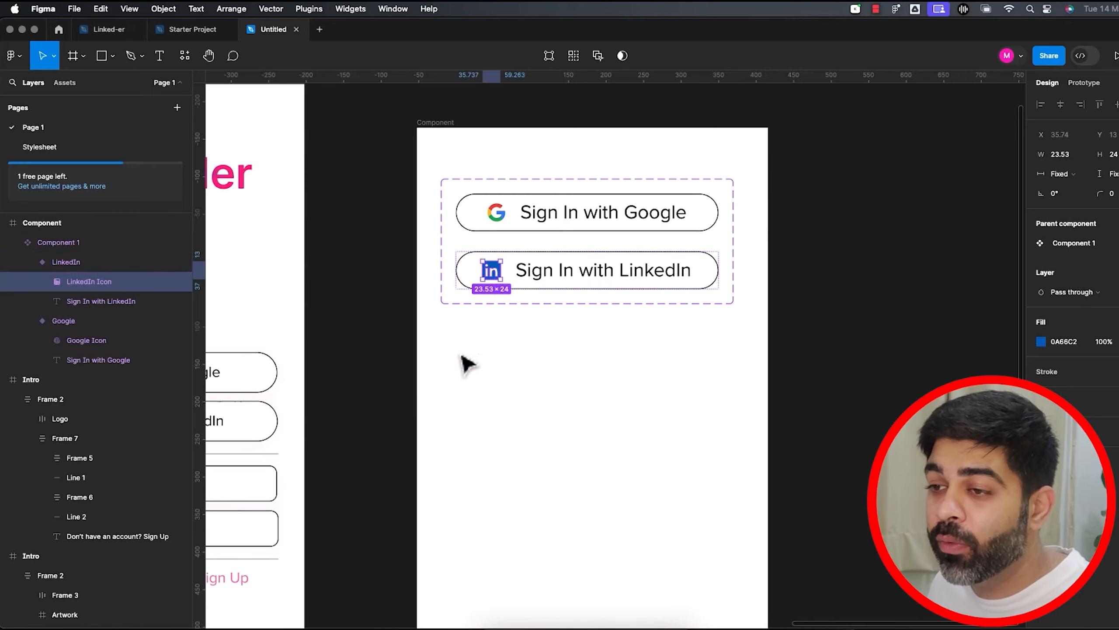
scroll(575, 358, down, 5)
scroll(579, 357, left, 10)
scroll(727, 365, up, 5)
scroll(601, 313, left, 5)
drag(467, 269, 556, 320)
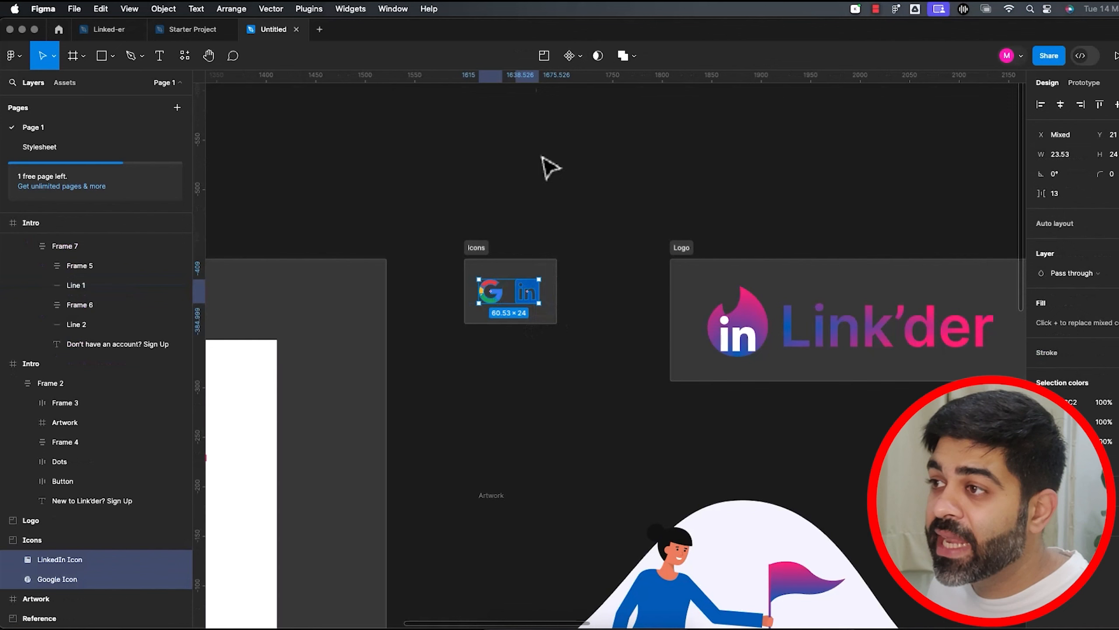
click(573, 56)
click(591, 115)
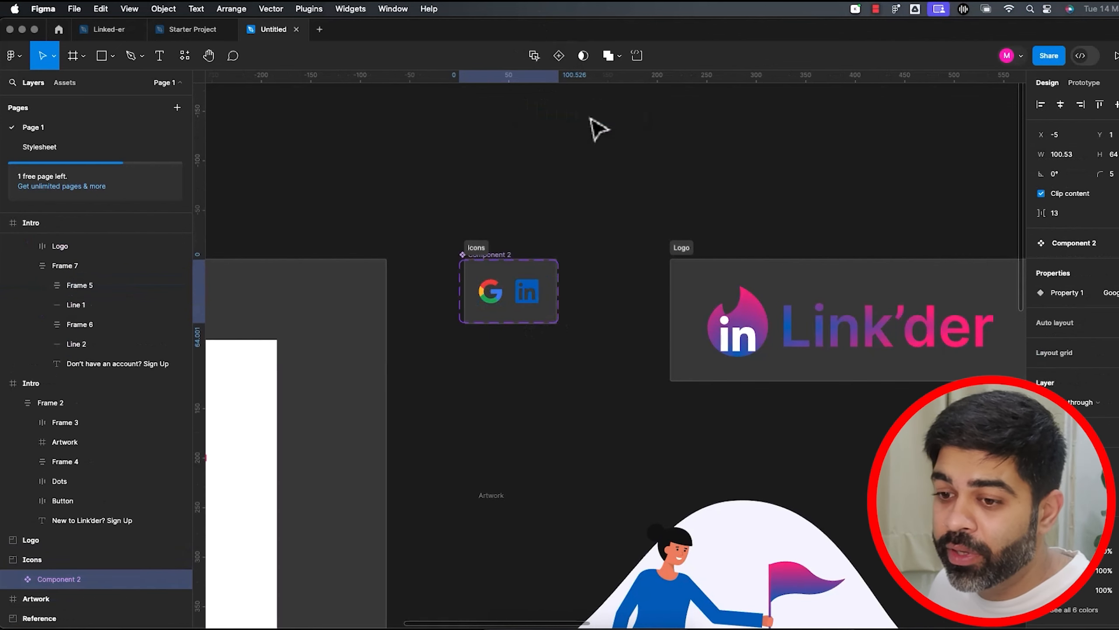
Rename the icon component set Apps and its variant property Logo.
double_click(75, 579)
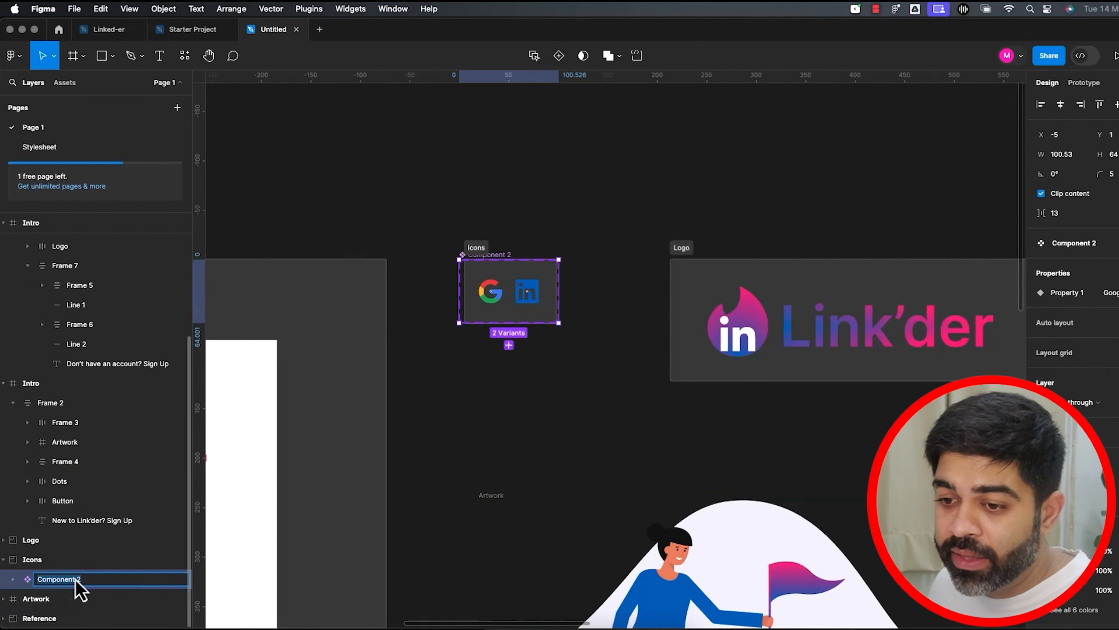
text(Apps)
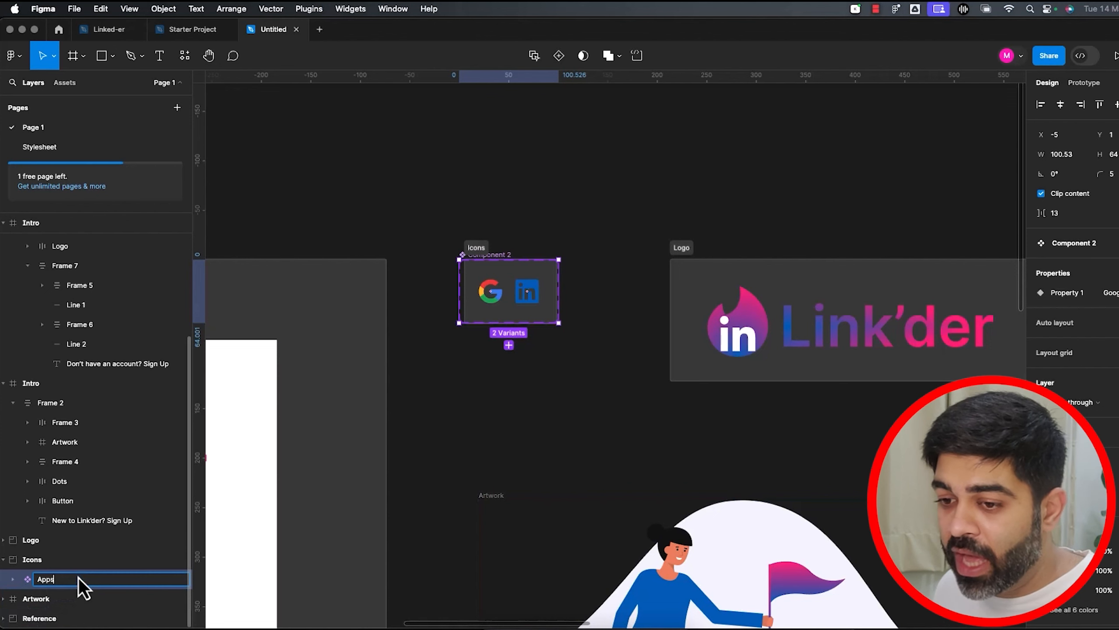
key(Return)
click(12, 579)
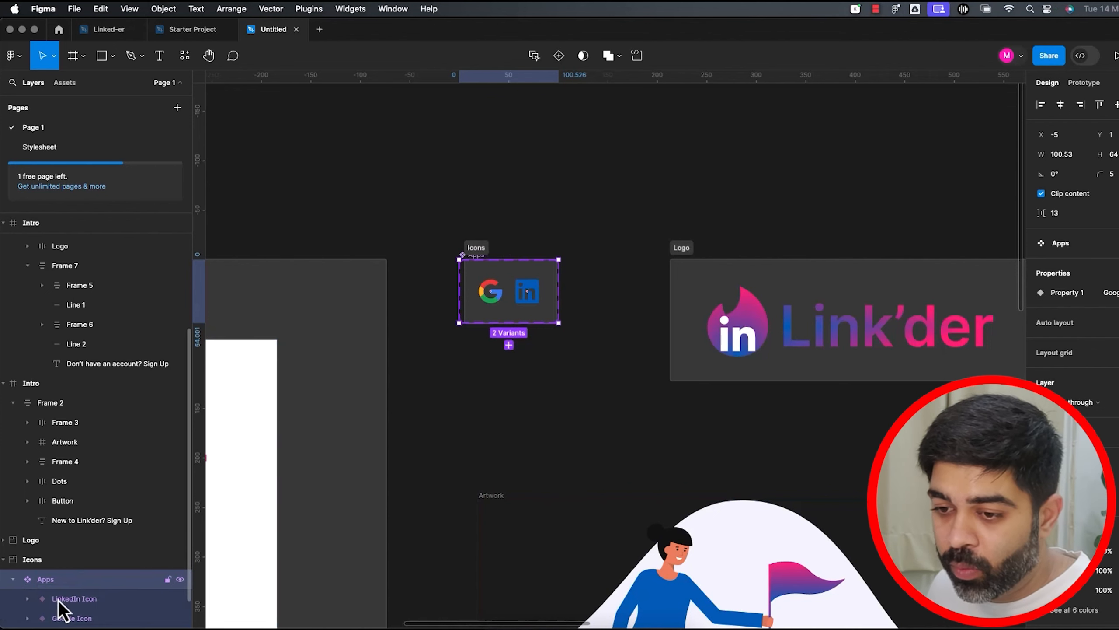
click(59, 600)
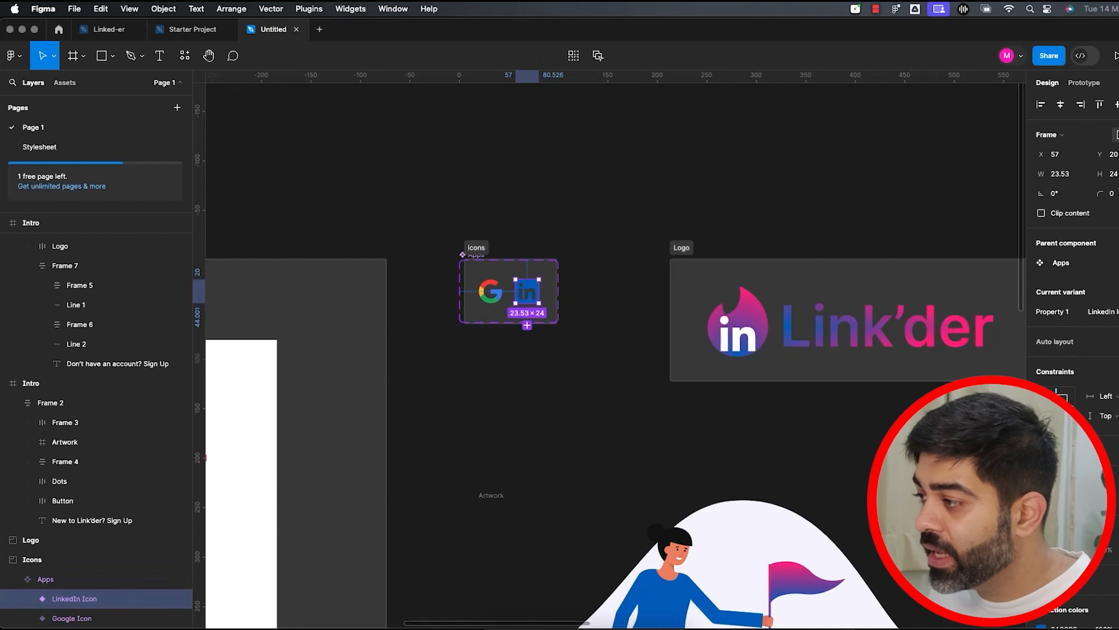
double_click(1060, 314)
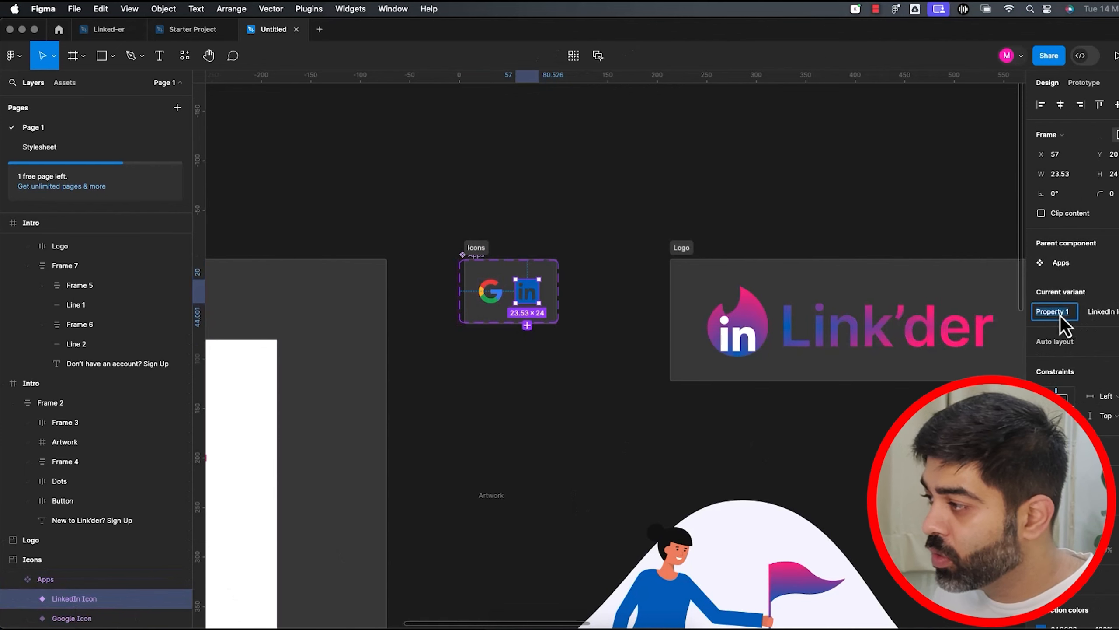
text(L)
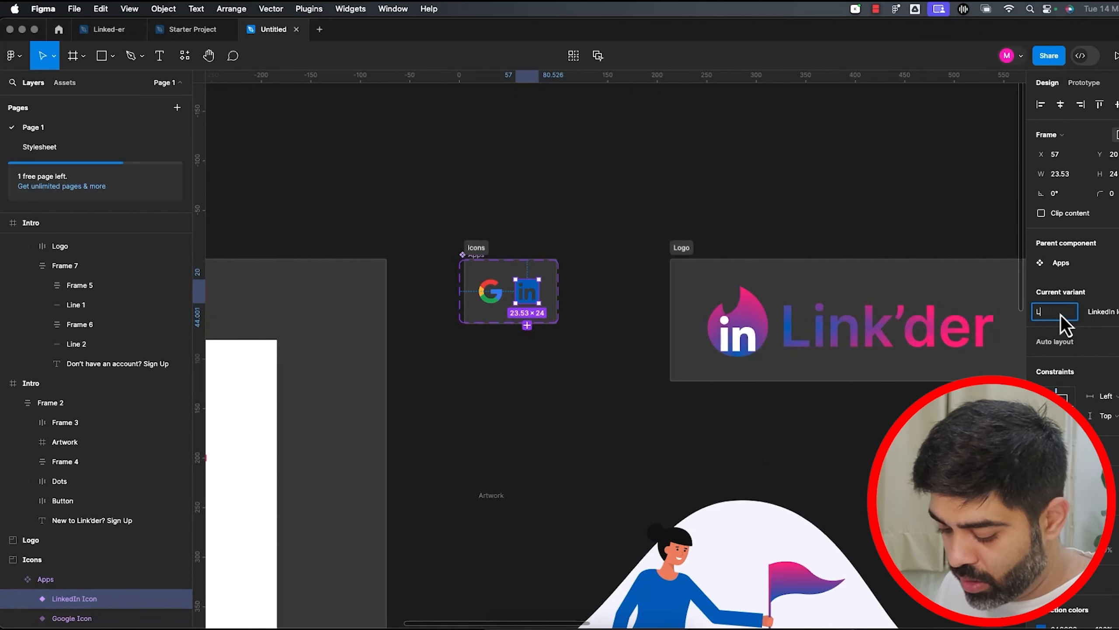
text(ogo)
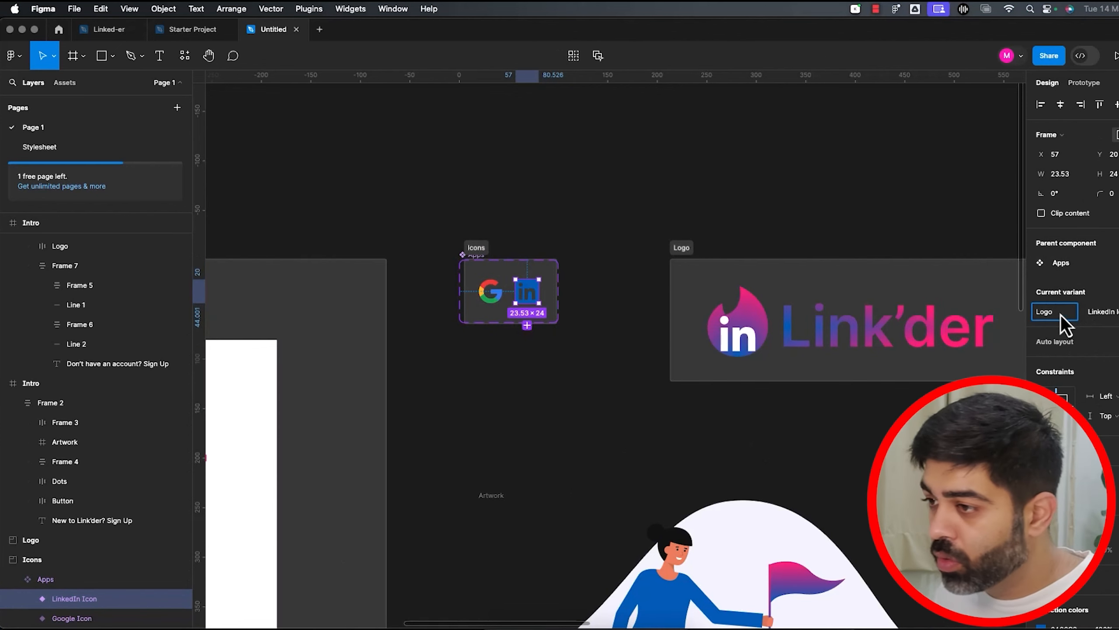
Rename the icon component set Logo and its variant property Icon.
double_click(44, 581)
text(Logo)
key(Return)
click(86, 599)
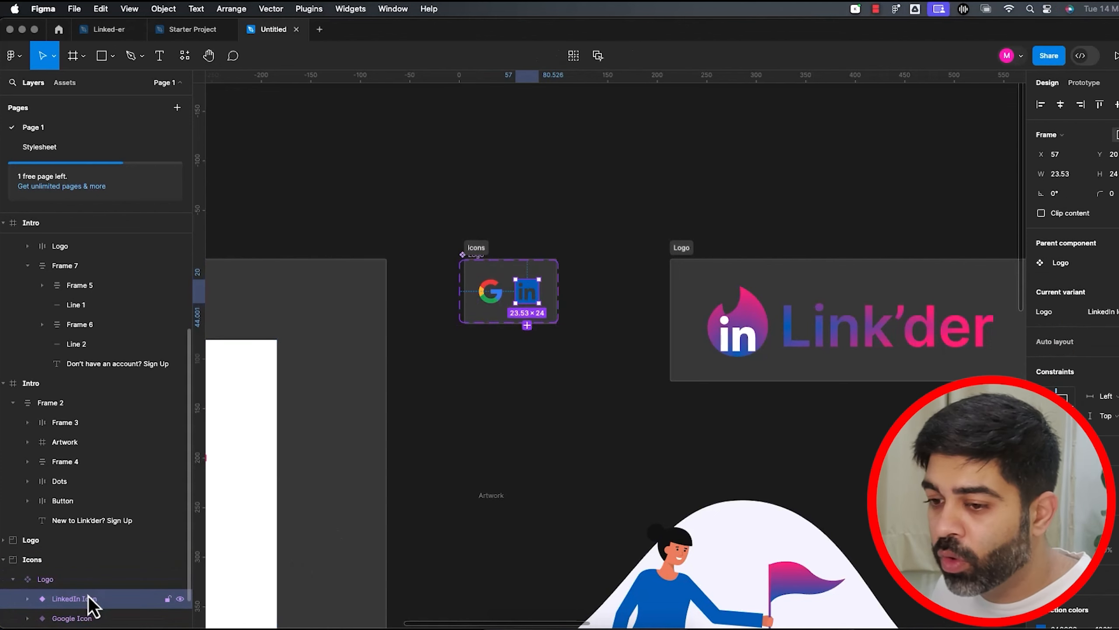
double_click(1055, 315)
text(Icon)
key(Return)
Set the Icon values of the two icon variants to LinkedIn and Google.
double_click(1102, 312)
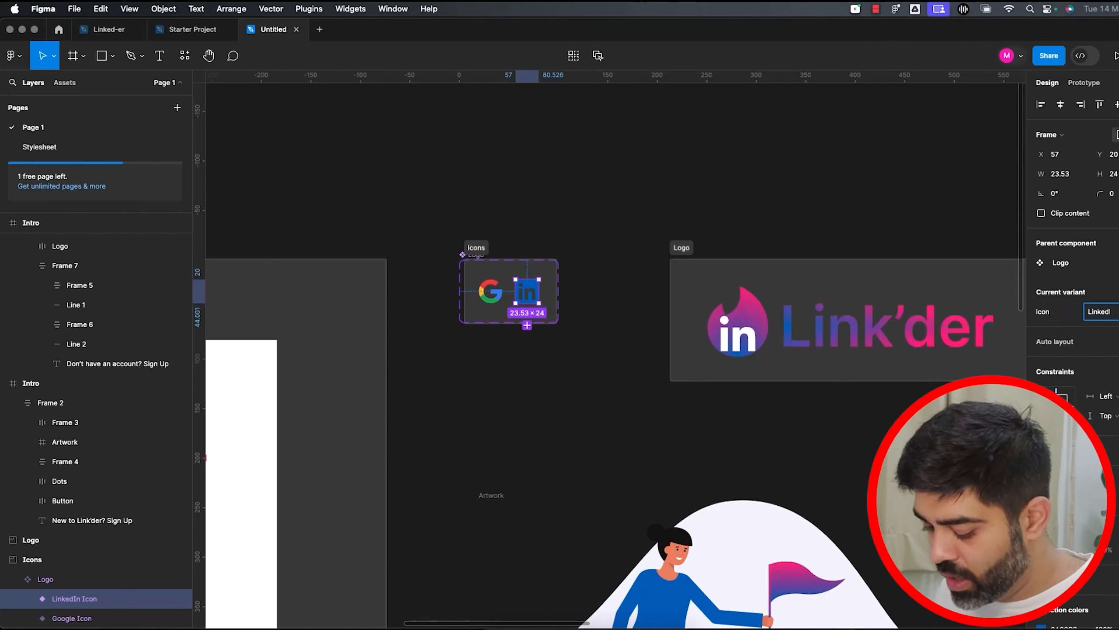
key(BackSpace)
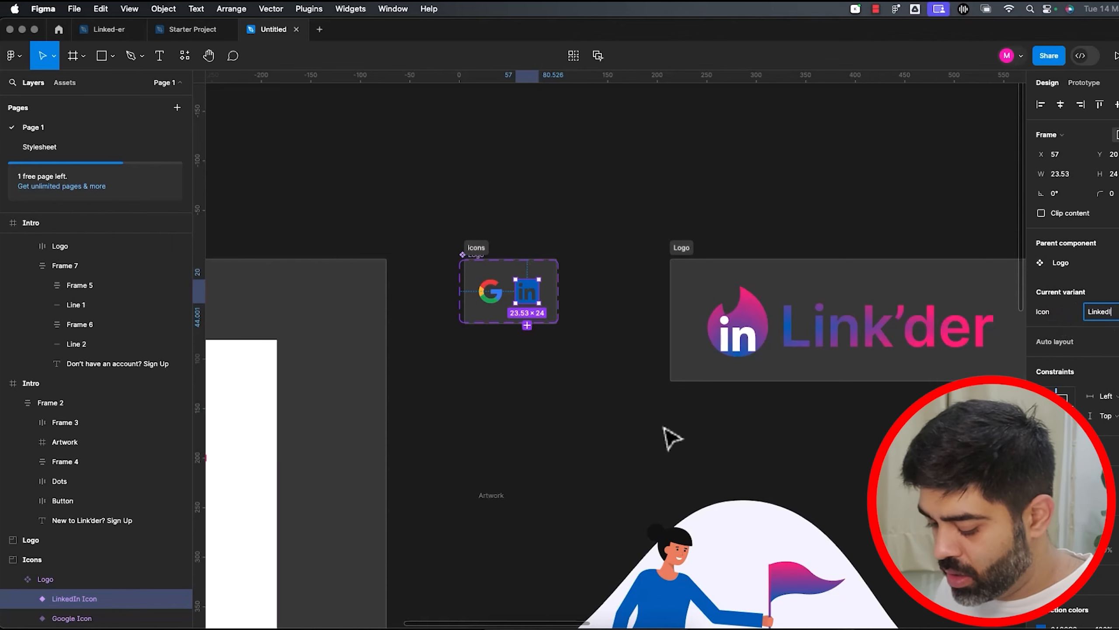
click(71, 617)
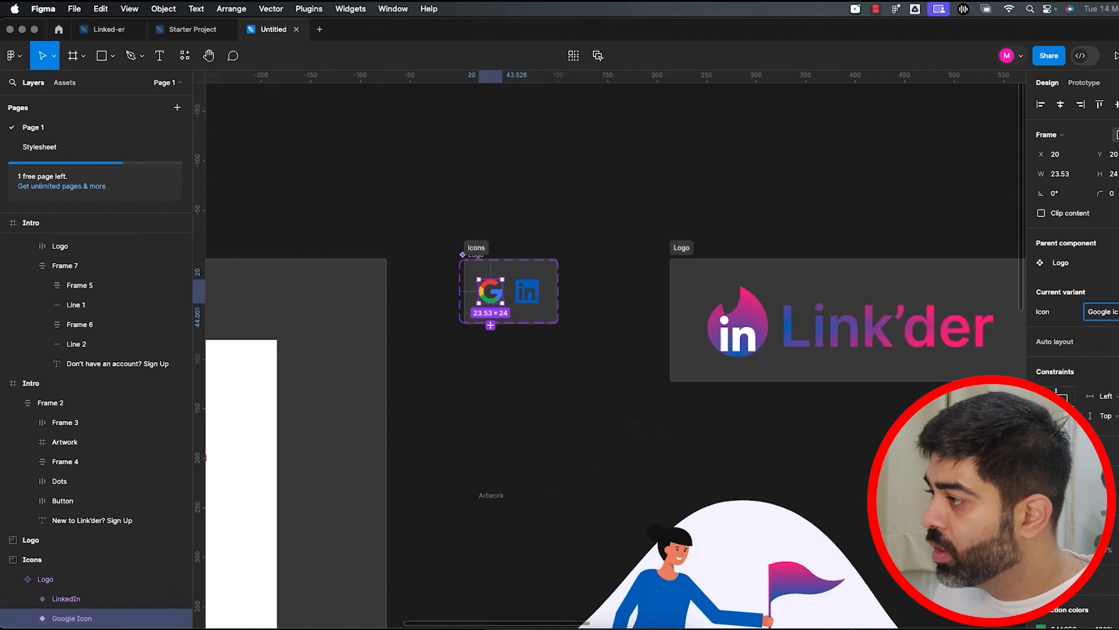
click(910, 443)
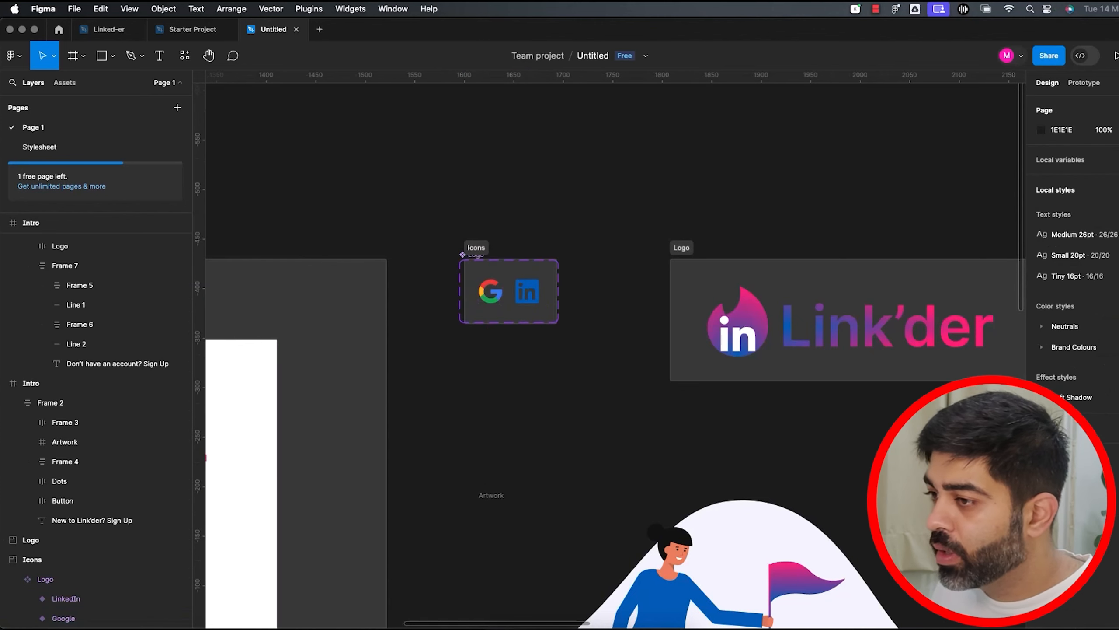
Delete the LinkedIn variant from the sign-in button component set in the Component frame.
scroll(911, 442, down, 5)
drag(736, 400, 390, 405)
drag(875, 425, 494, 378)
drag(733, 501, 317, 343)
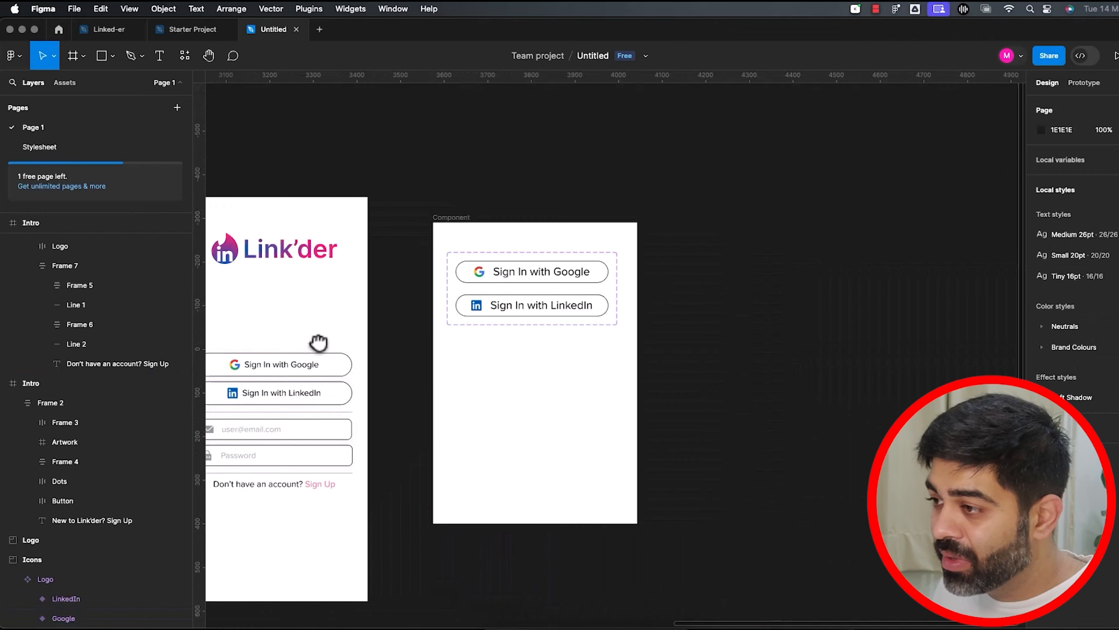
super+click(559, 302)
drag(556, 340, 576, 365)
scroll(577, 366, up, 5)
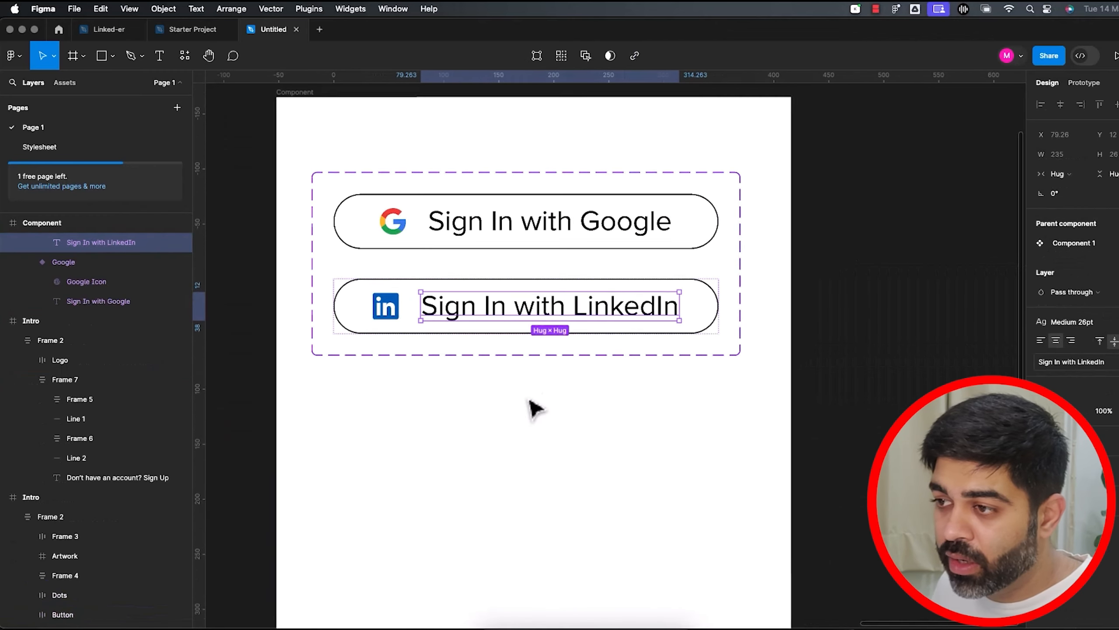
click(577, 398)
drag(330, 270, 350, 251)
key(super+z)
click(433, 292)
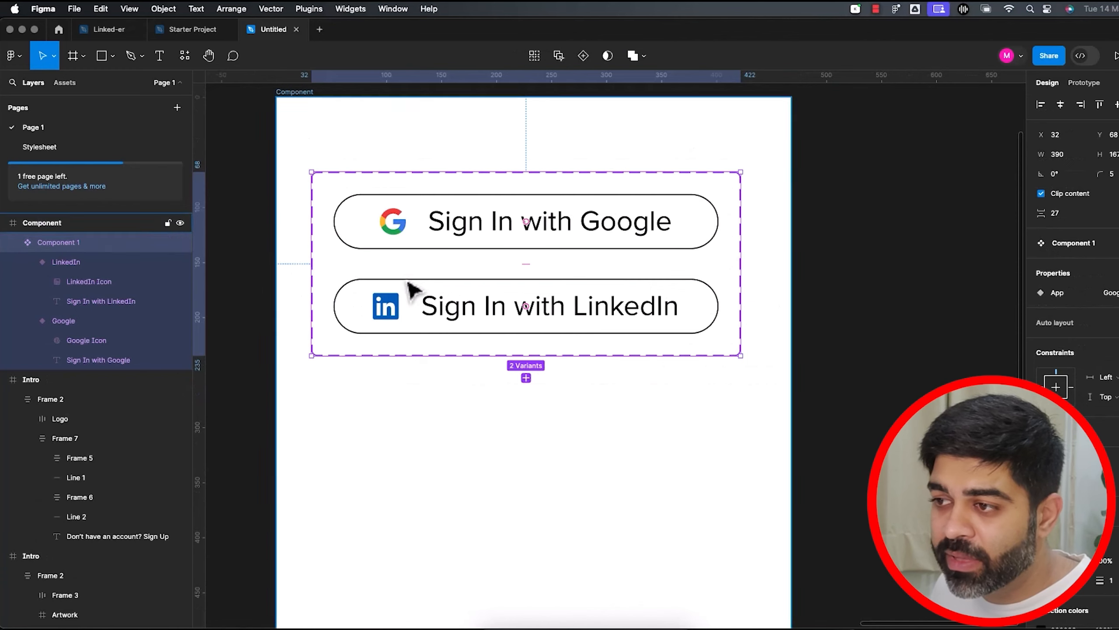
key(shift+Return)
click(487, 317)
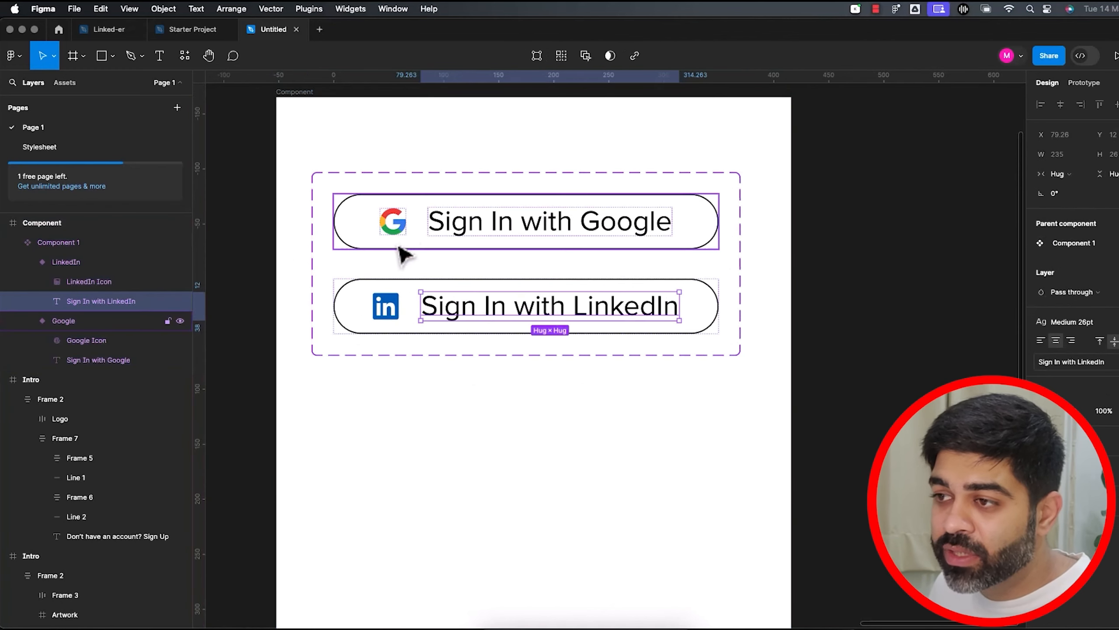
click(403, 238)
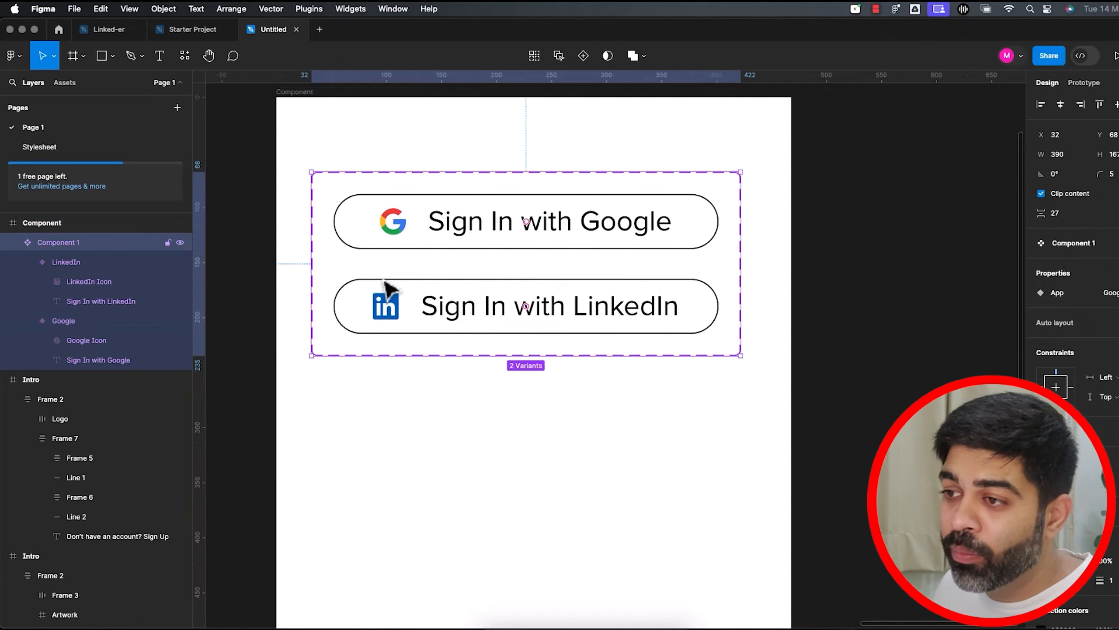
click(83, 264)
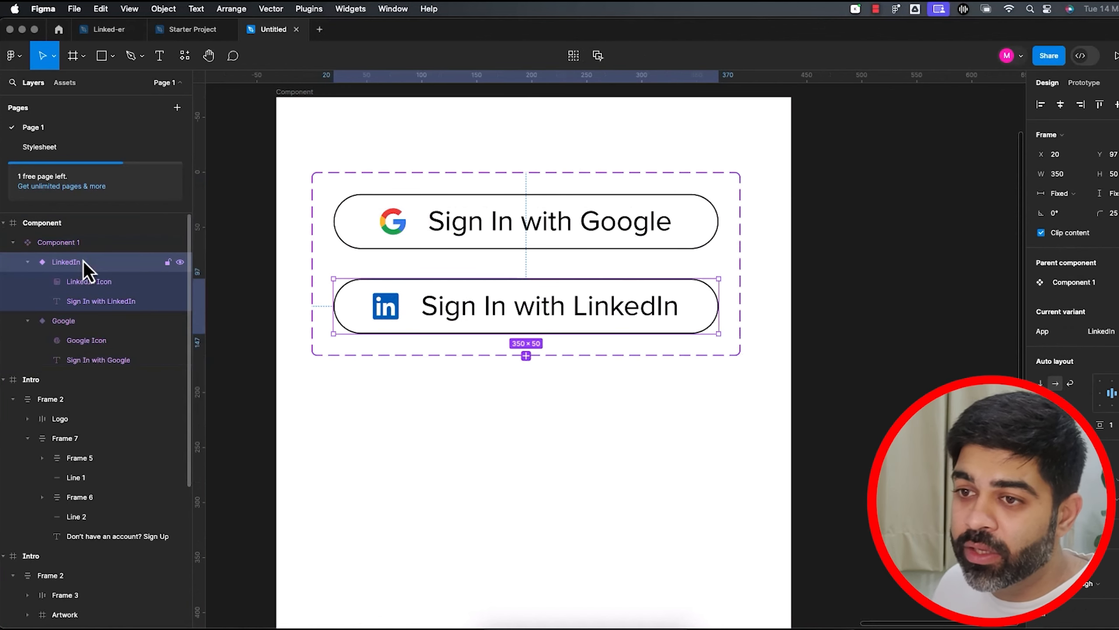
key(Delete)
Replace the Google icon in the sign-in button with an instance of the local Logo component, deleting the original icon.
click(80, 260)
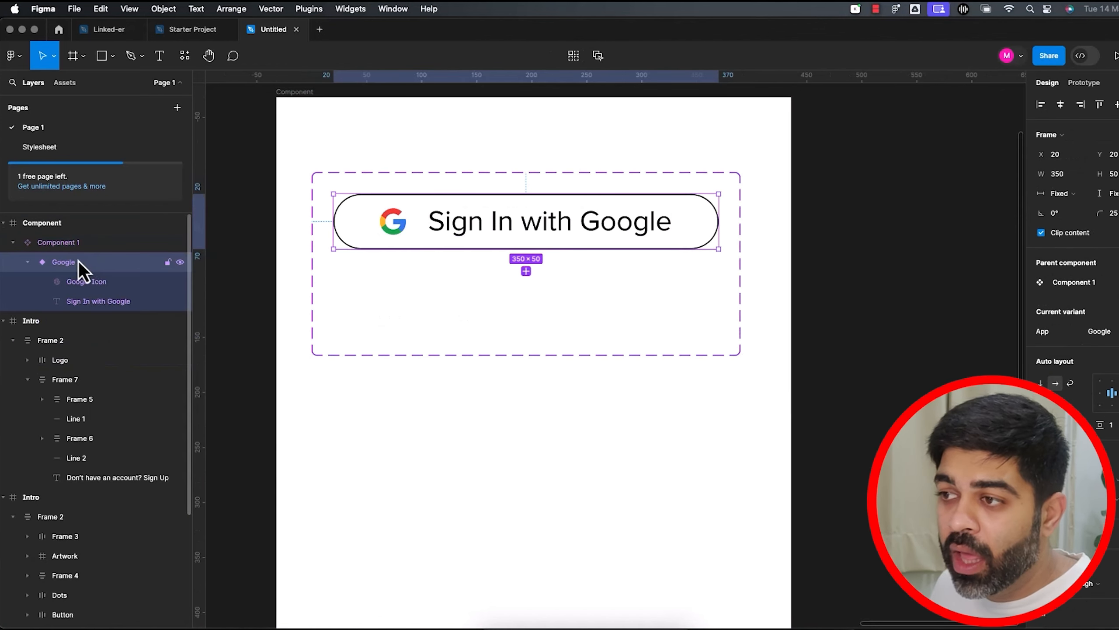
click(89, 284)
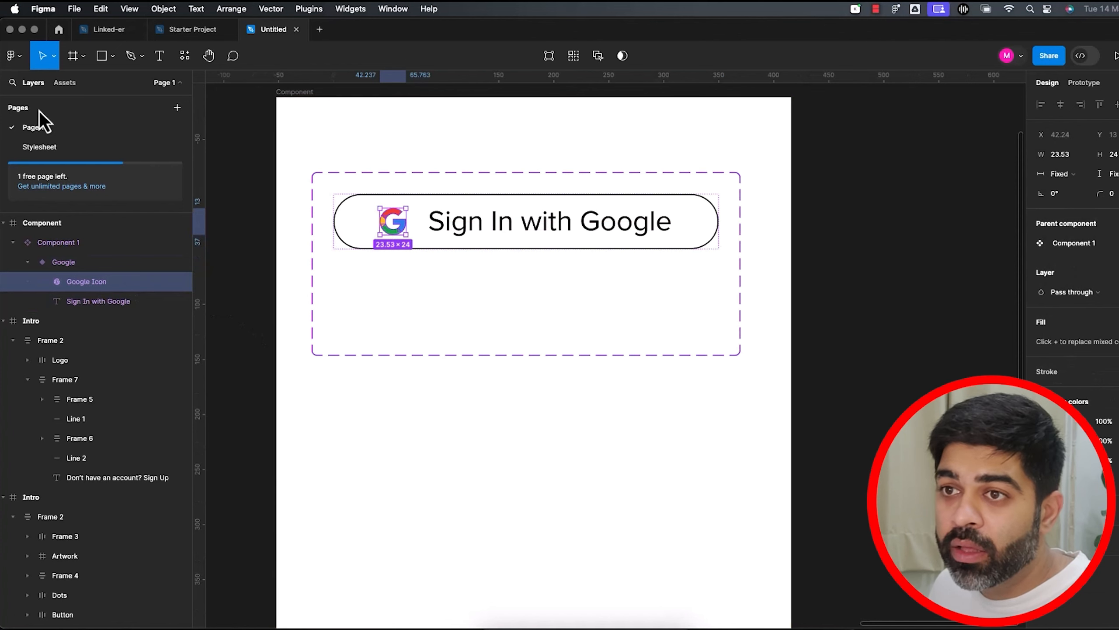
click(65, 83)
click(17, 214)
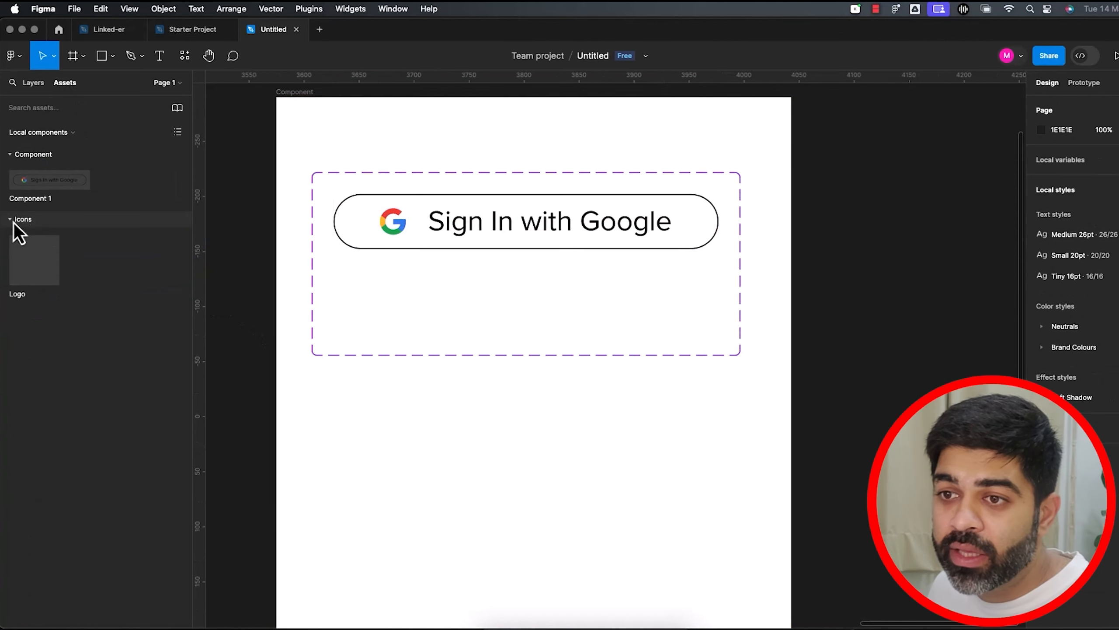
drag(40, 269, 382, 231)
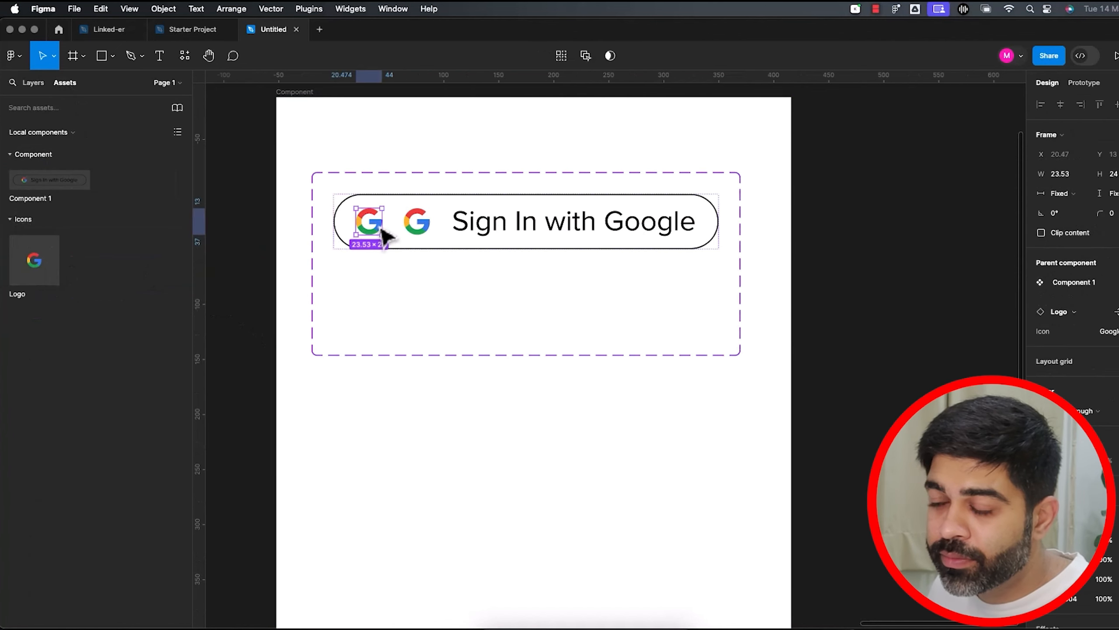
click(421, 232)
click(421, 234)
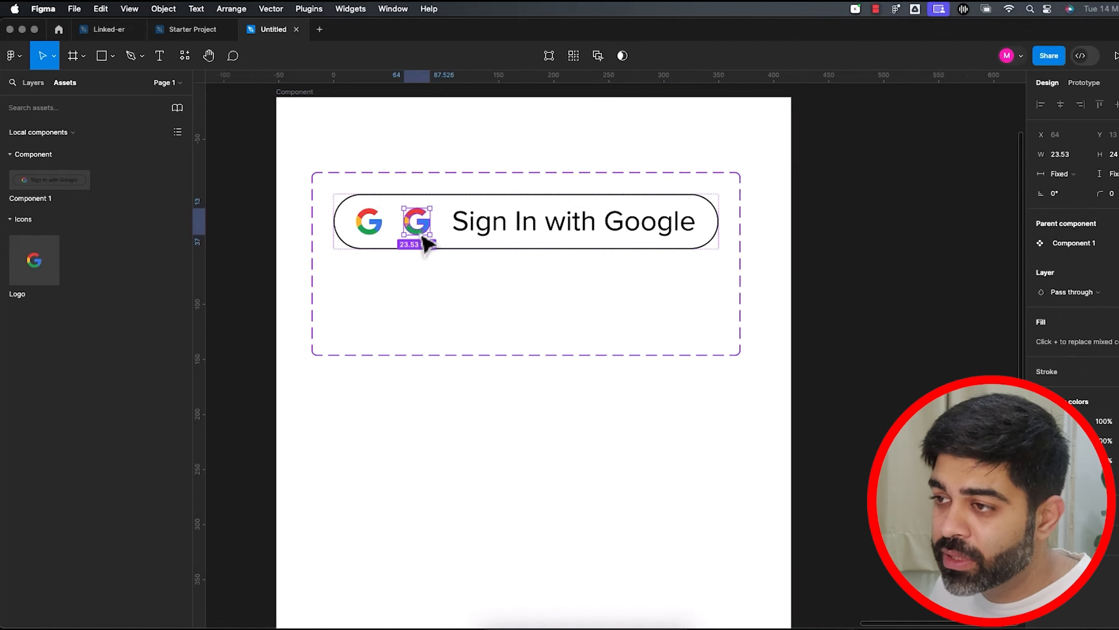
key(Delete)
Try switching the Icon value of the button's Logo instance to LinkedIn and back to Google.
click(417, 242)
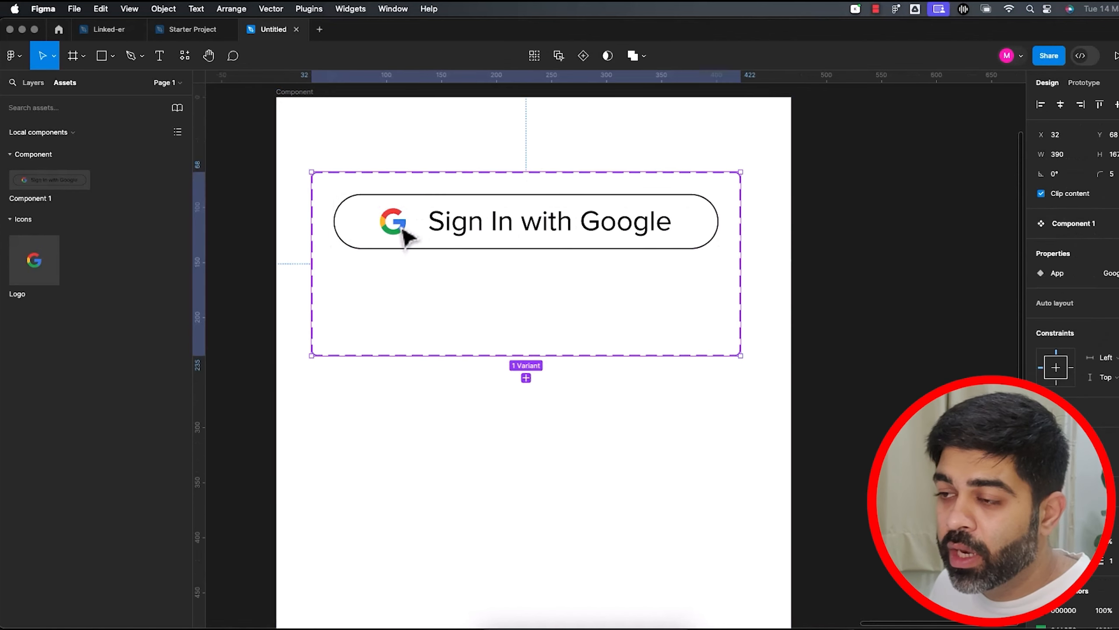
click(413, 239)
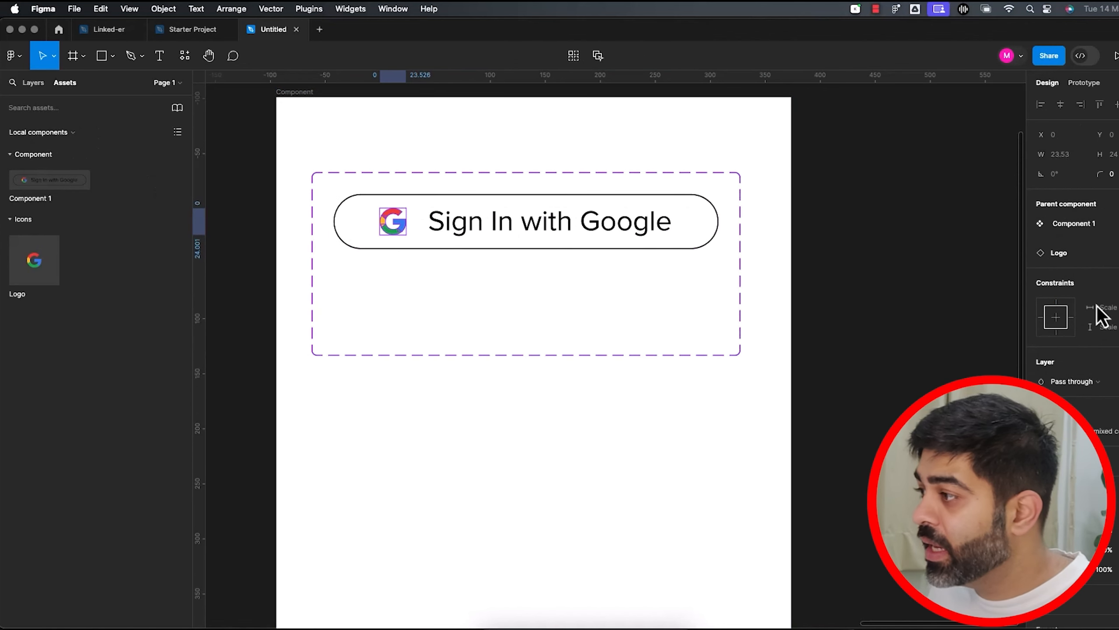
click(1097, 253)
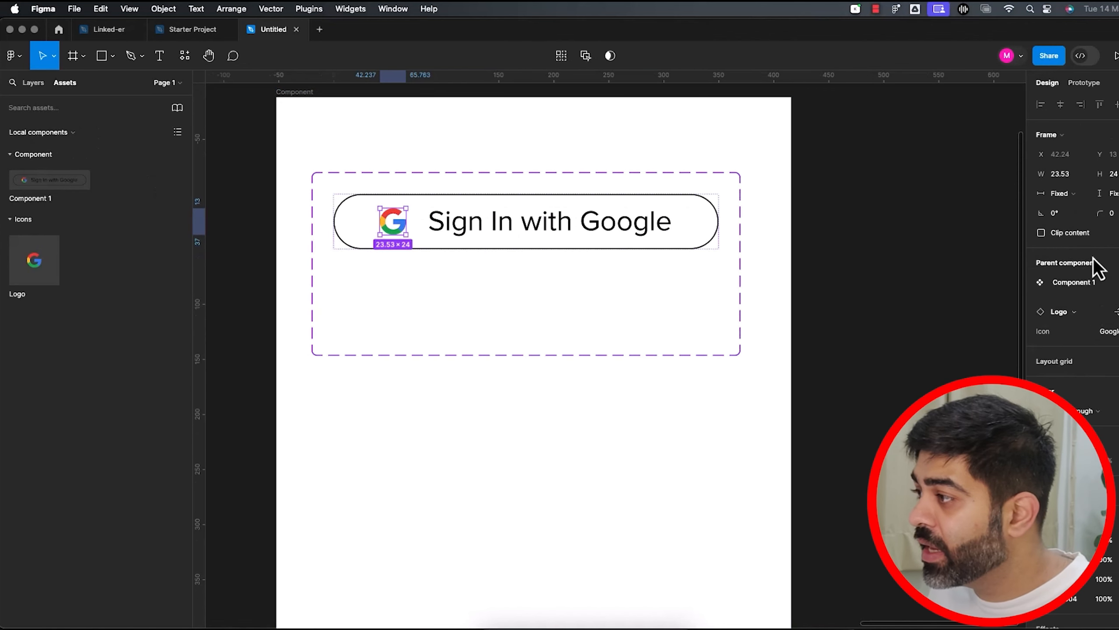
click(1117, 330)
click(1082, 348)
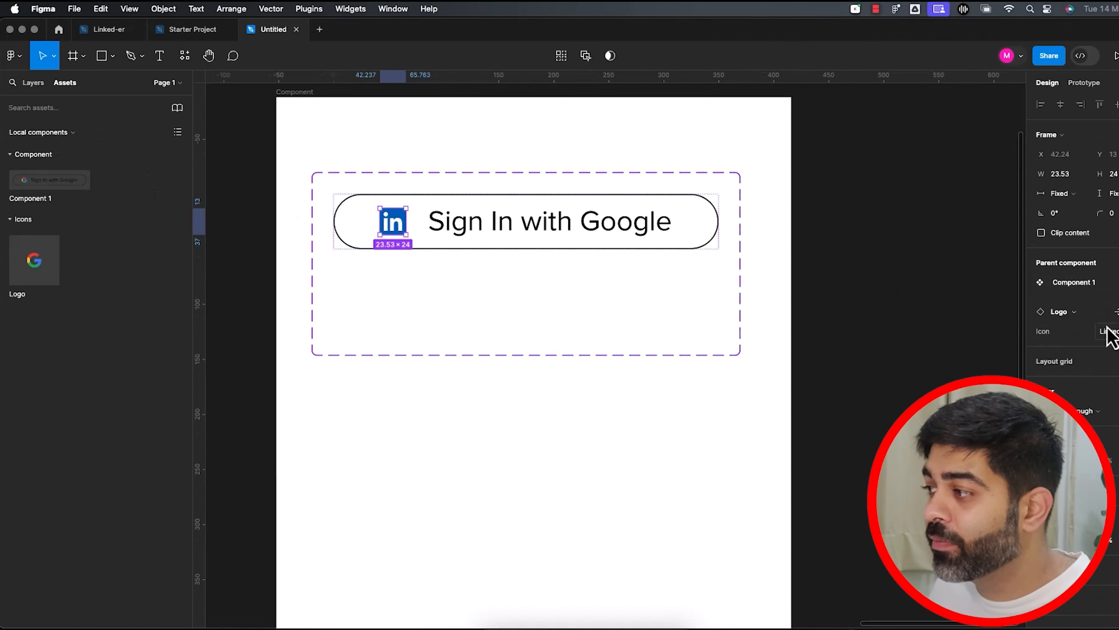
click(1108, 332)
click(1081, 331)
click(1104, 330)
click(1088, 316)
click(947, 326)
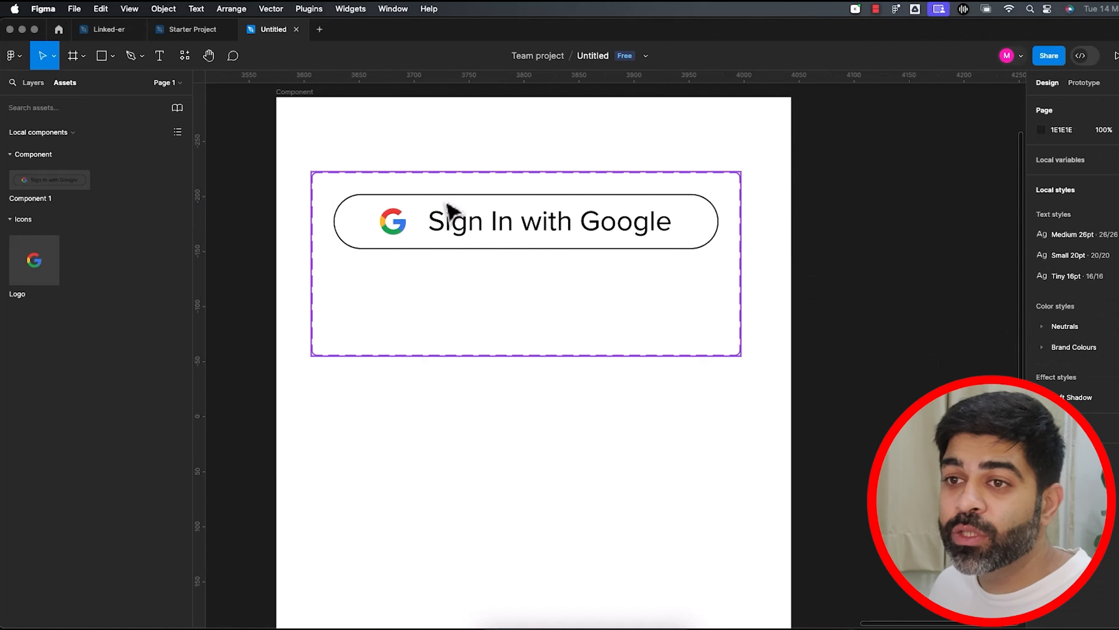
Examine the Google variant's layers and the Icon options of its nested Logo instance.
click(33, 83)
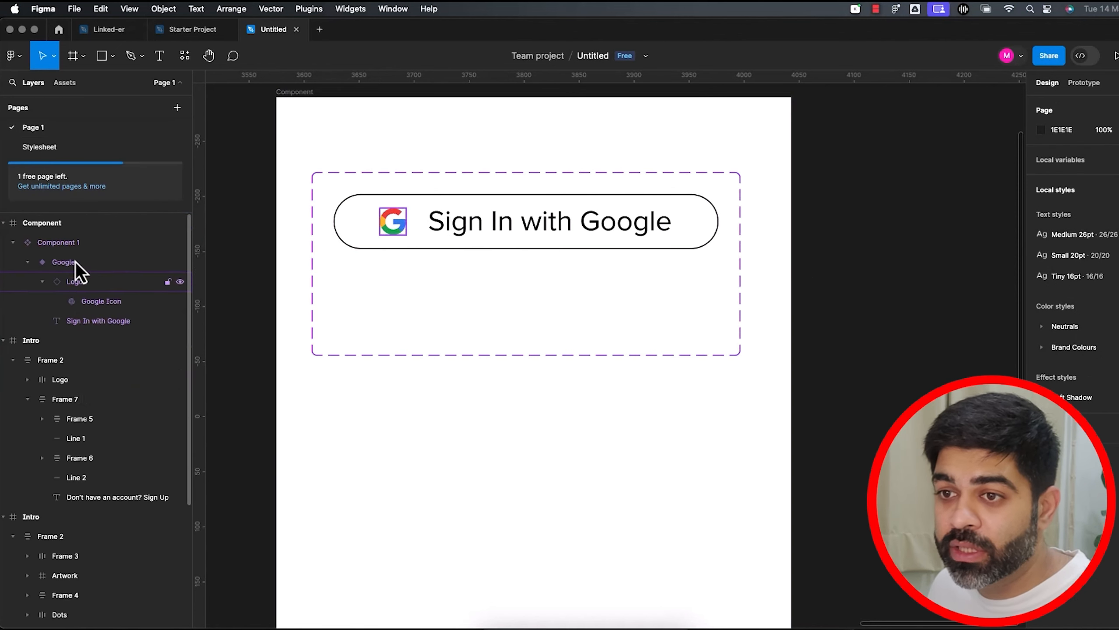
click(64, 262)
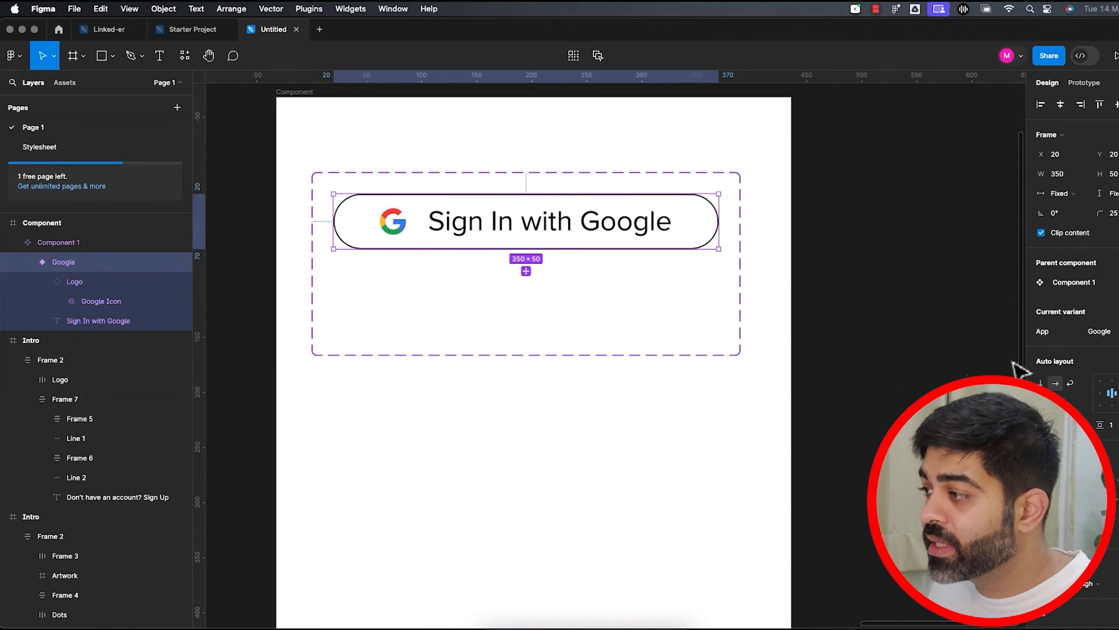
click(27, 262)
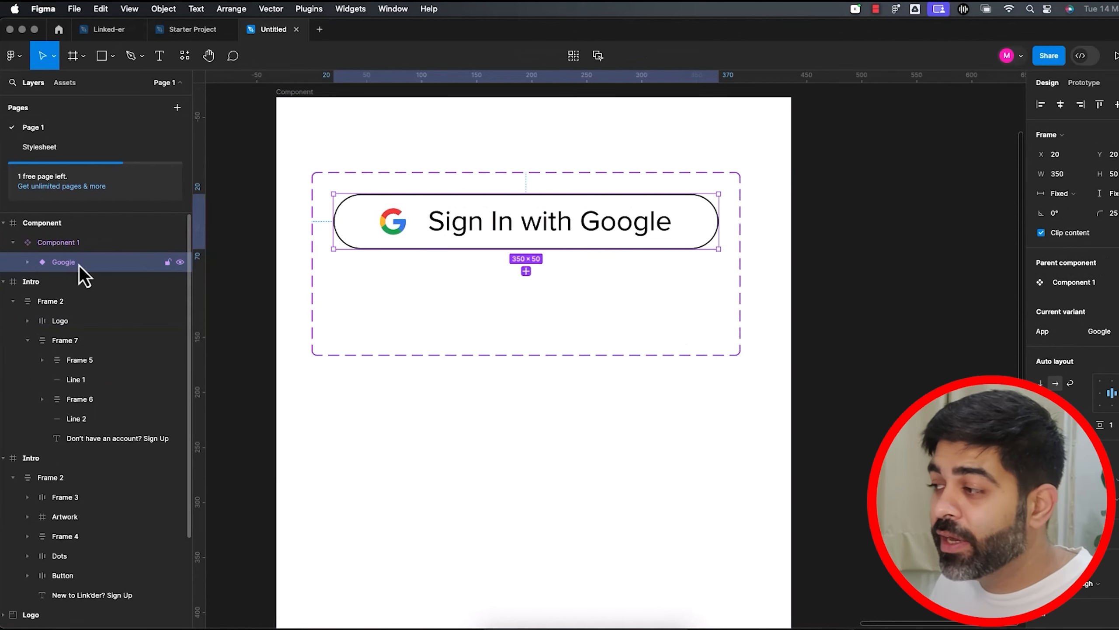
click(27, 262)
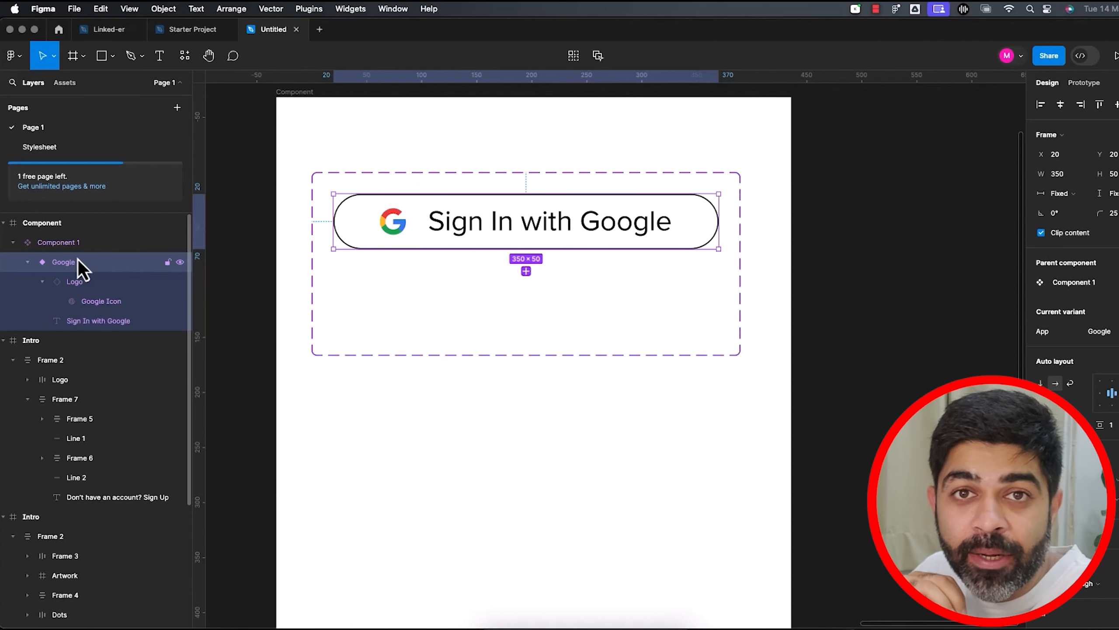
click(89, 282)
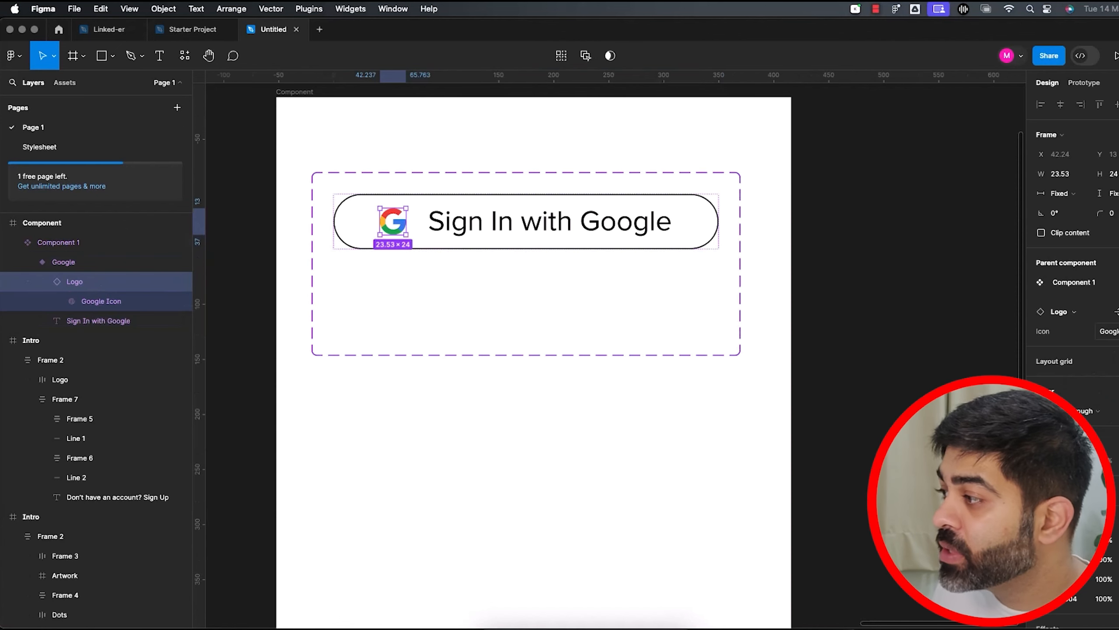
click(1115, 331)
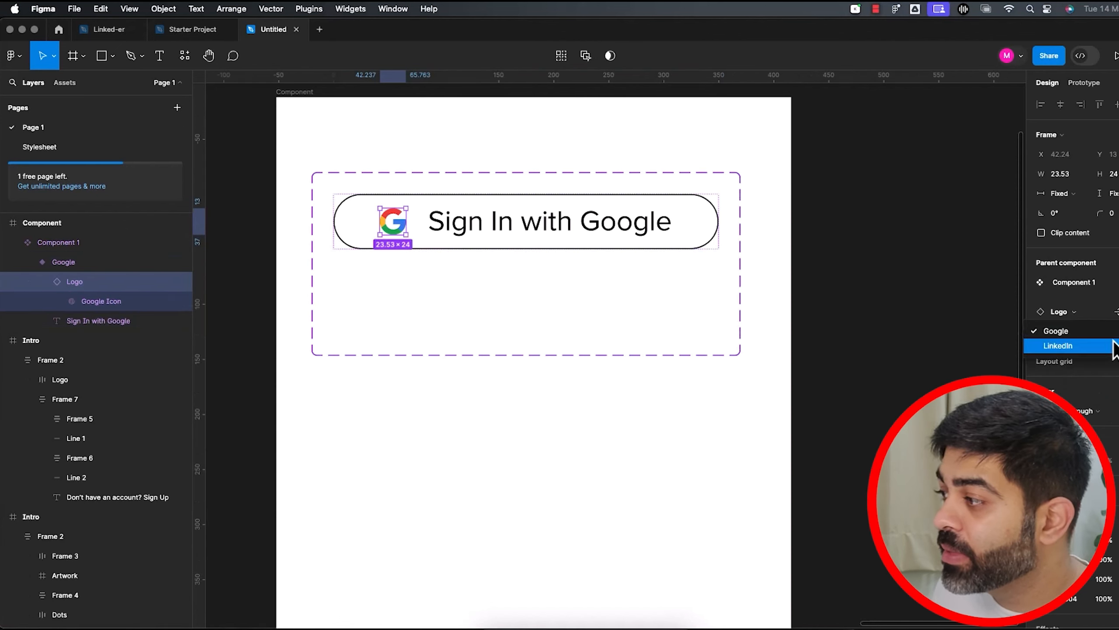
click(1116, 339)
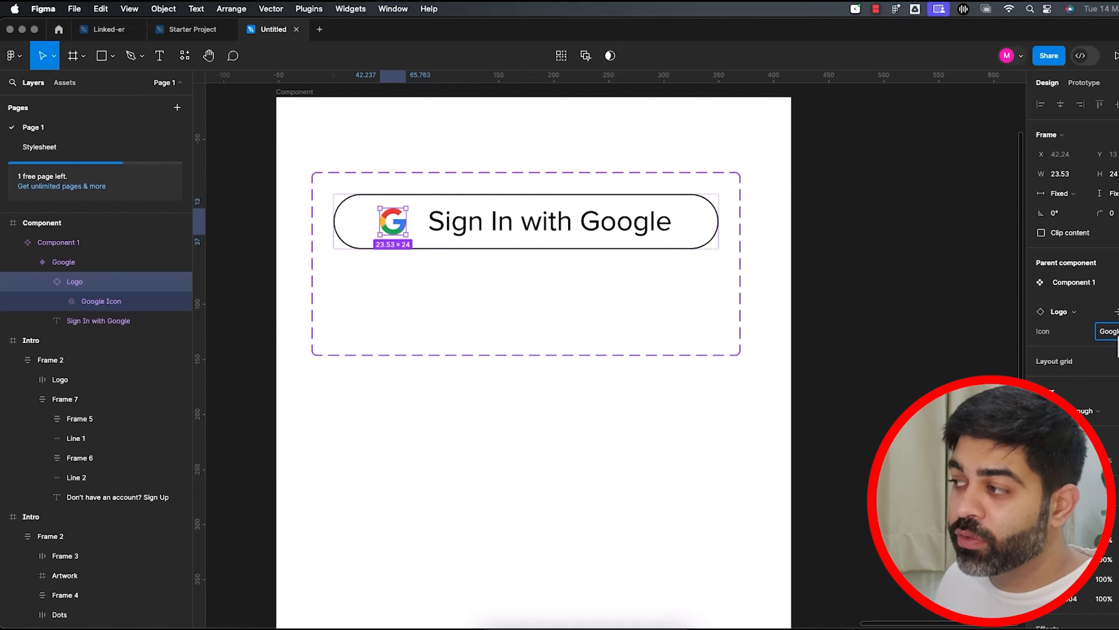
click(1111, 331)
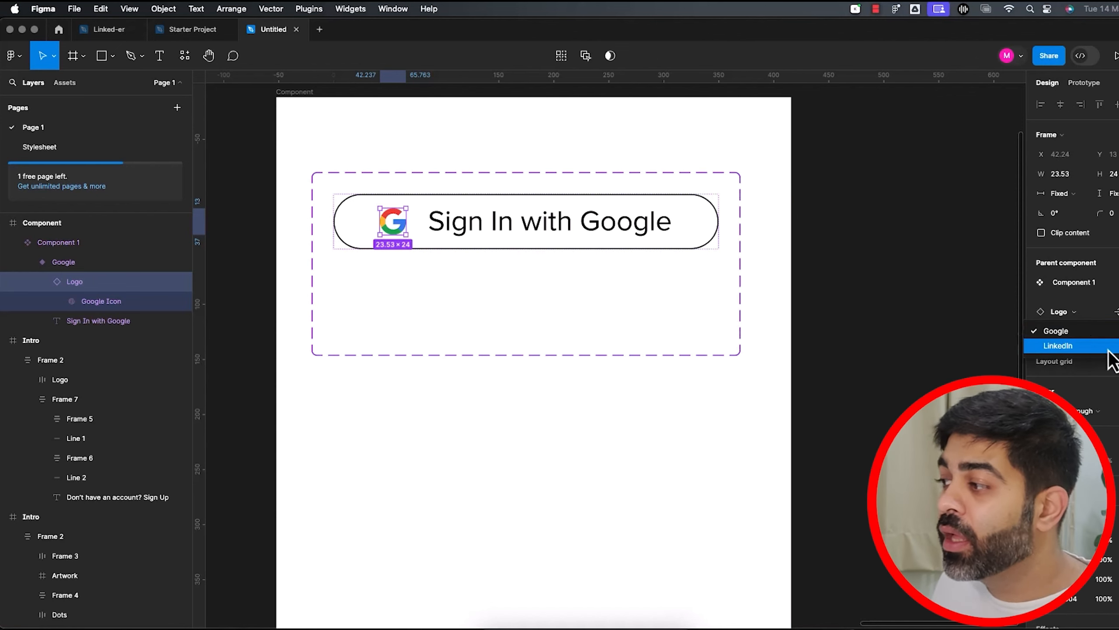
click(1085, 329)
click(1110, 331)
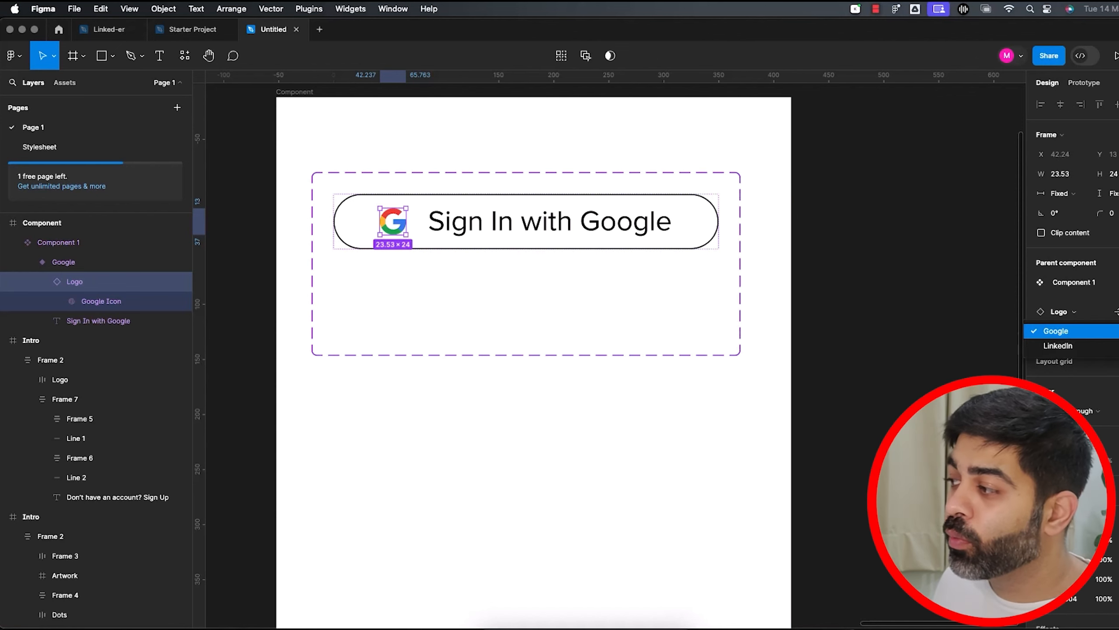
click(1057, 314)
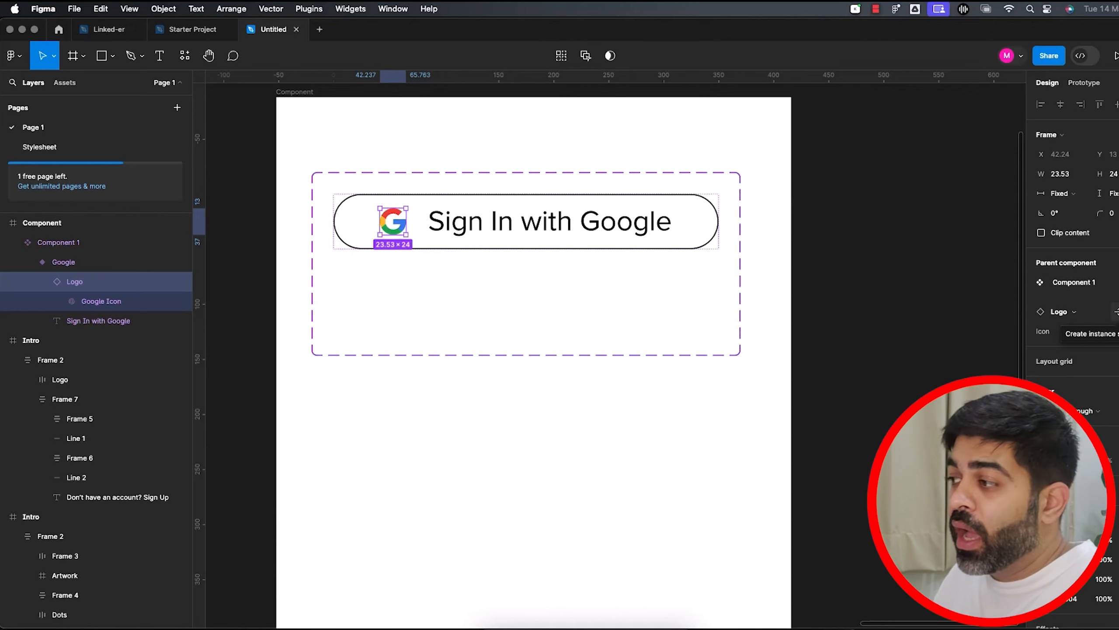
Create an instance swap property named App for the button's Logo instance, with Logo as its value and preferred value.
click(1116, 311)
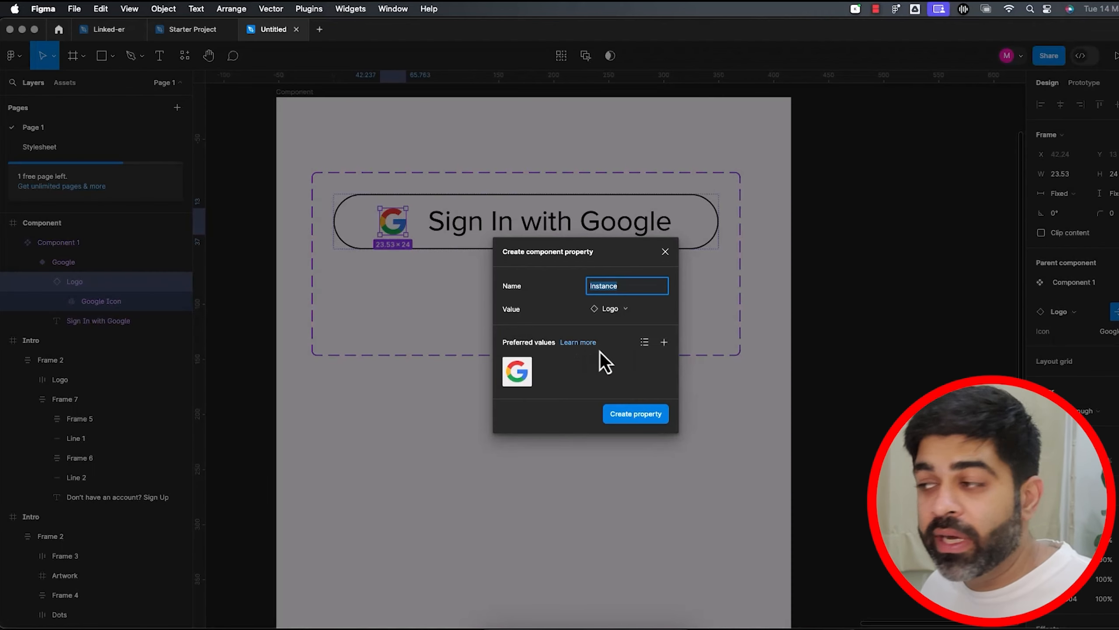
click(663, 343)
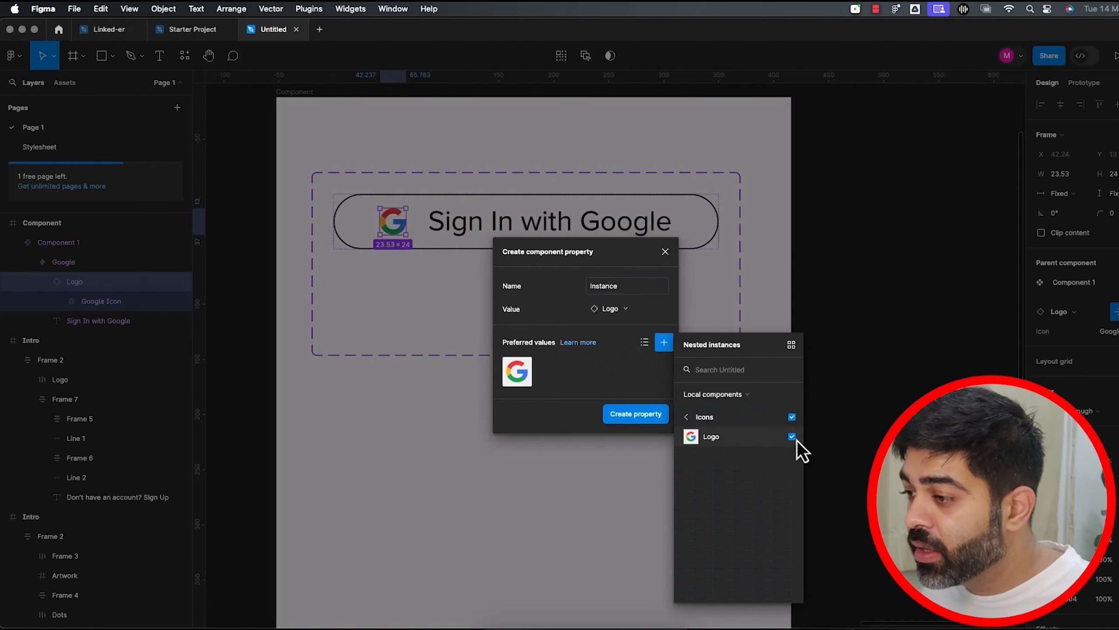
click(685, 420)
click(726, 443)
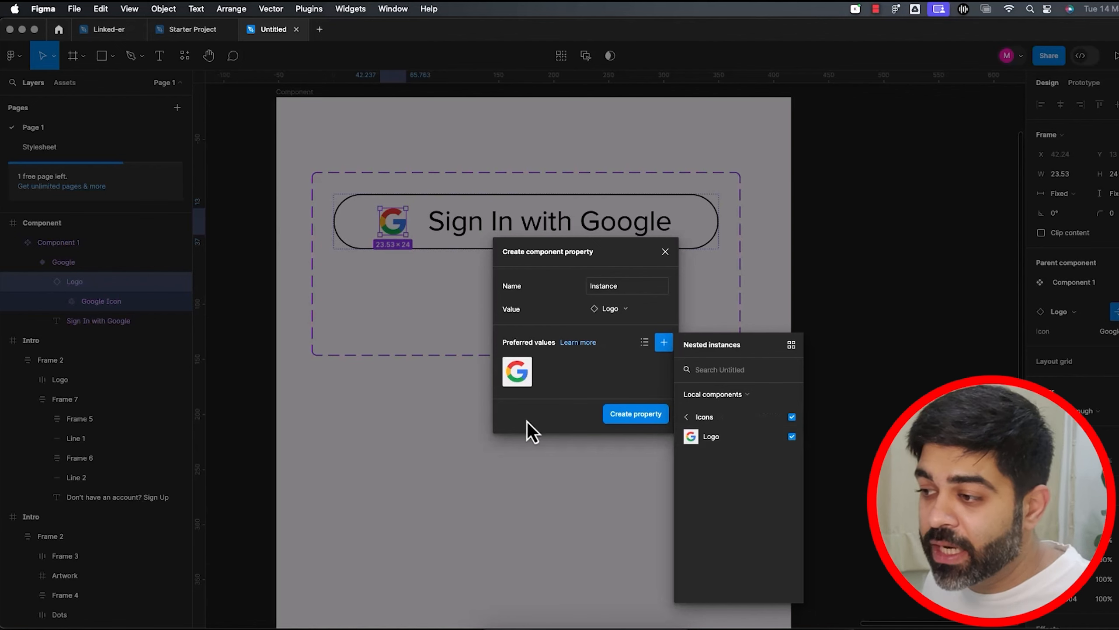
click(567, 414)
click(626, 286)
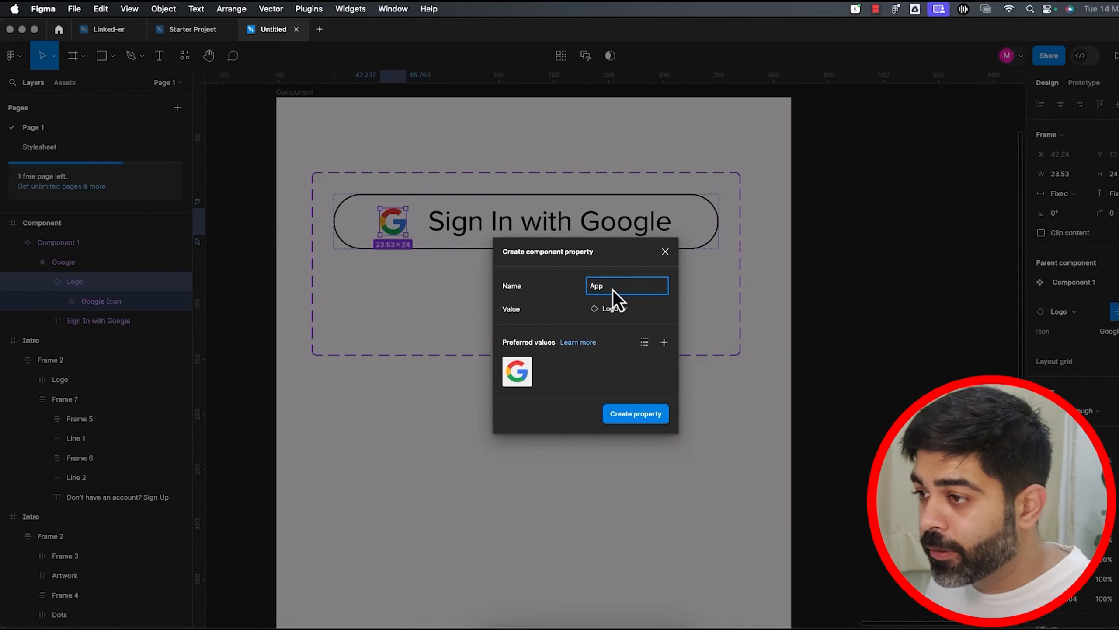
click(638, 413)
click(877, 414)
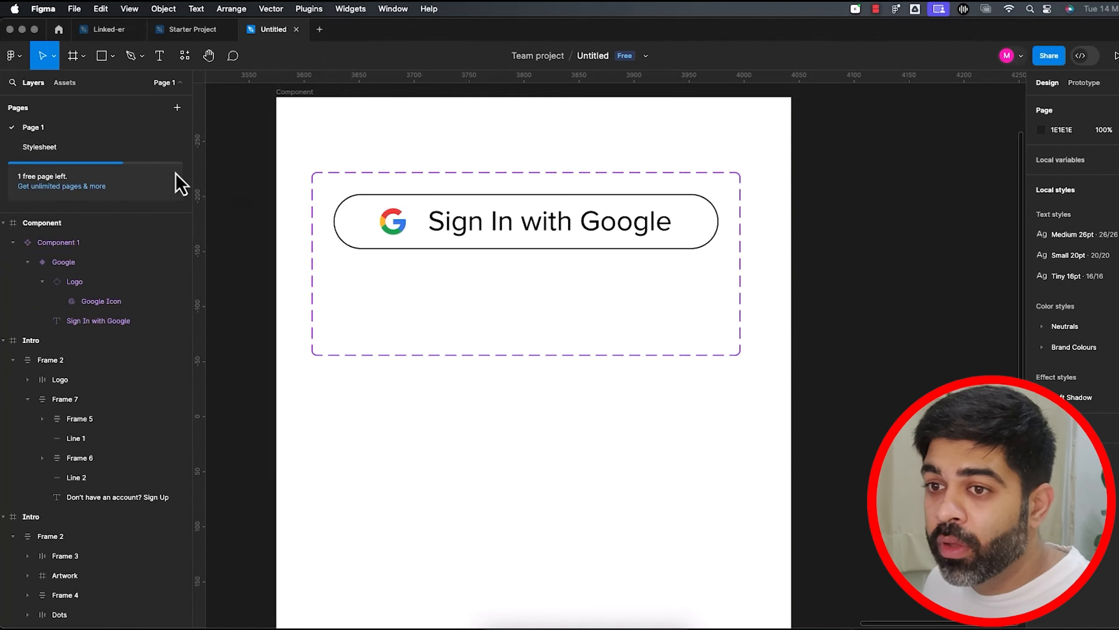
Delete the App instance swap property from Component 1, keeping its App variant property.
click(76, 263)
click(81, 246)
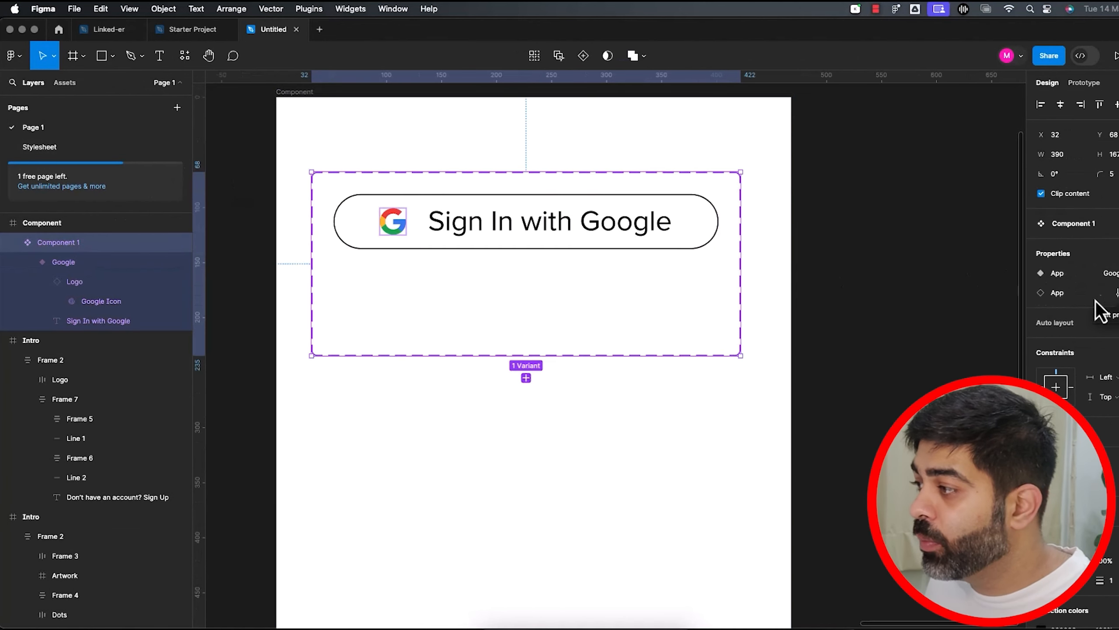
click(1118, 292)
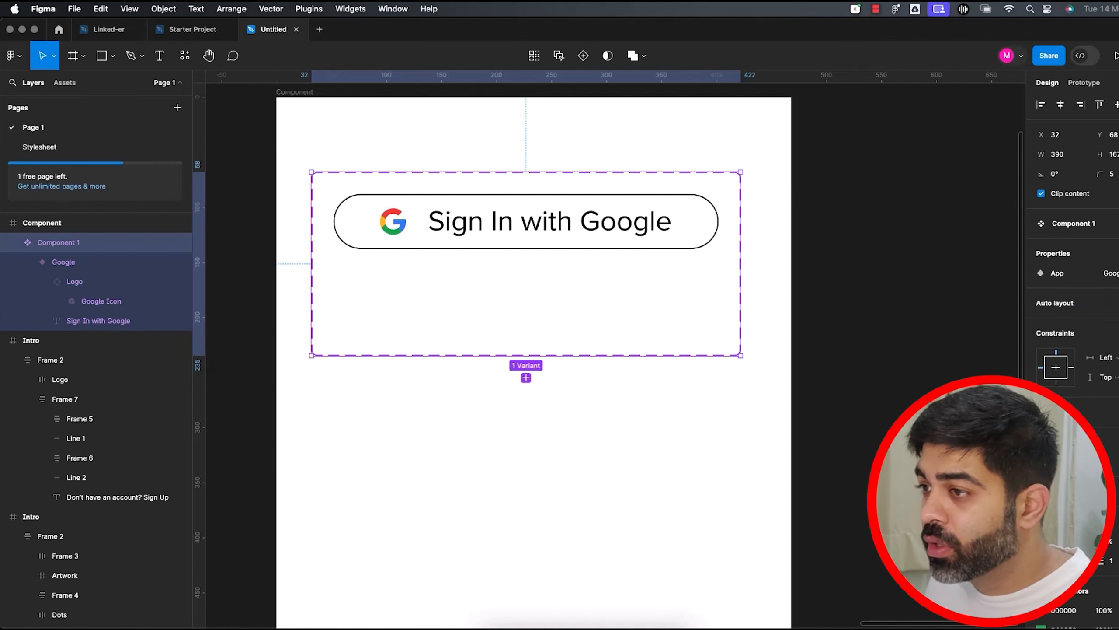
click(1118, 273)
key(Escape)
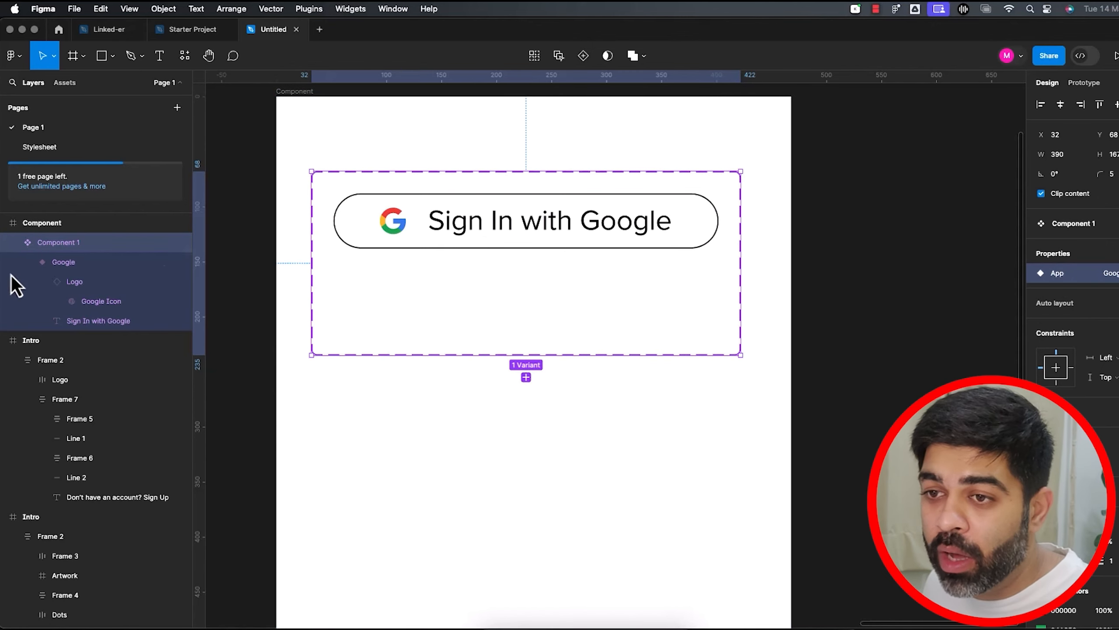
click(58, 265)
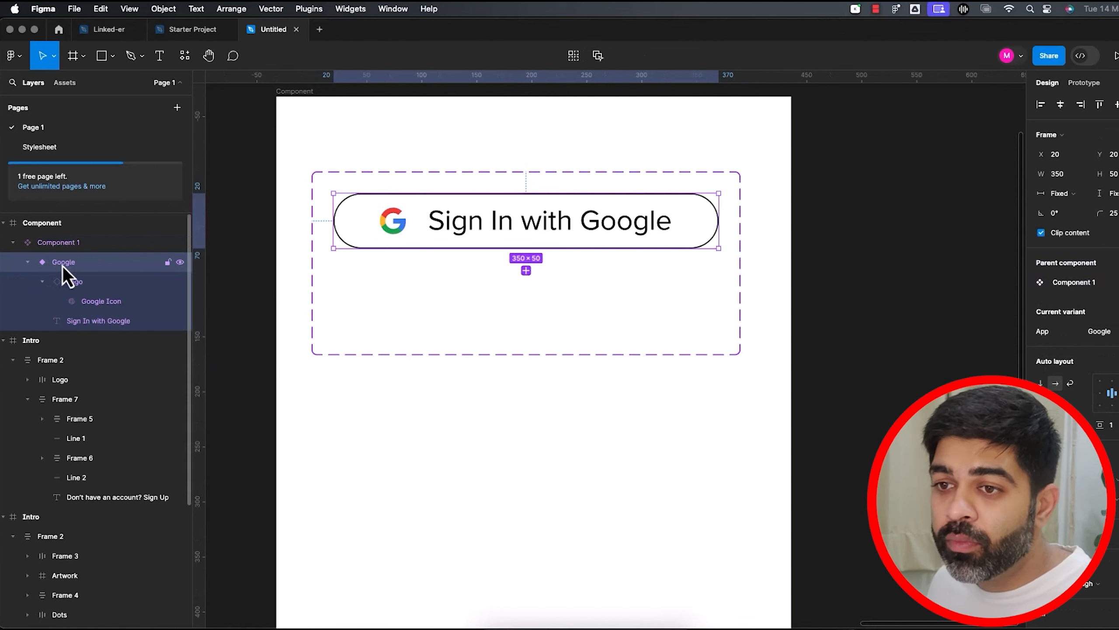
Rename the Google variant of Component 1 to App=Button with Icon.
double_click(90, 266)
click(101, 247)
double_click(90, 265)
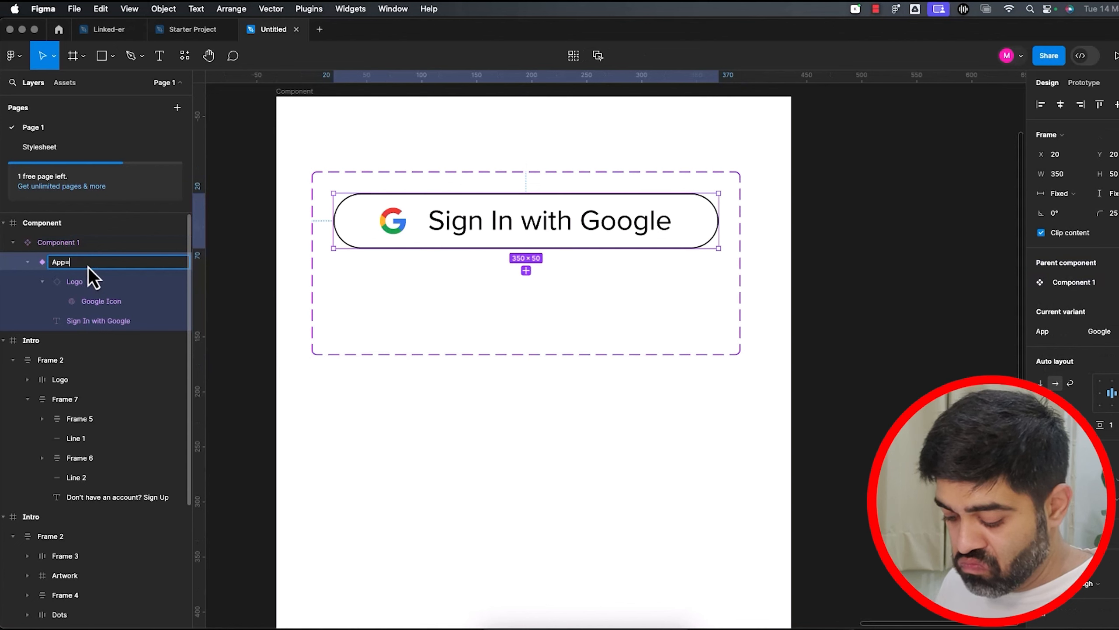
text(App=Button with )
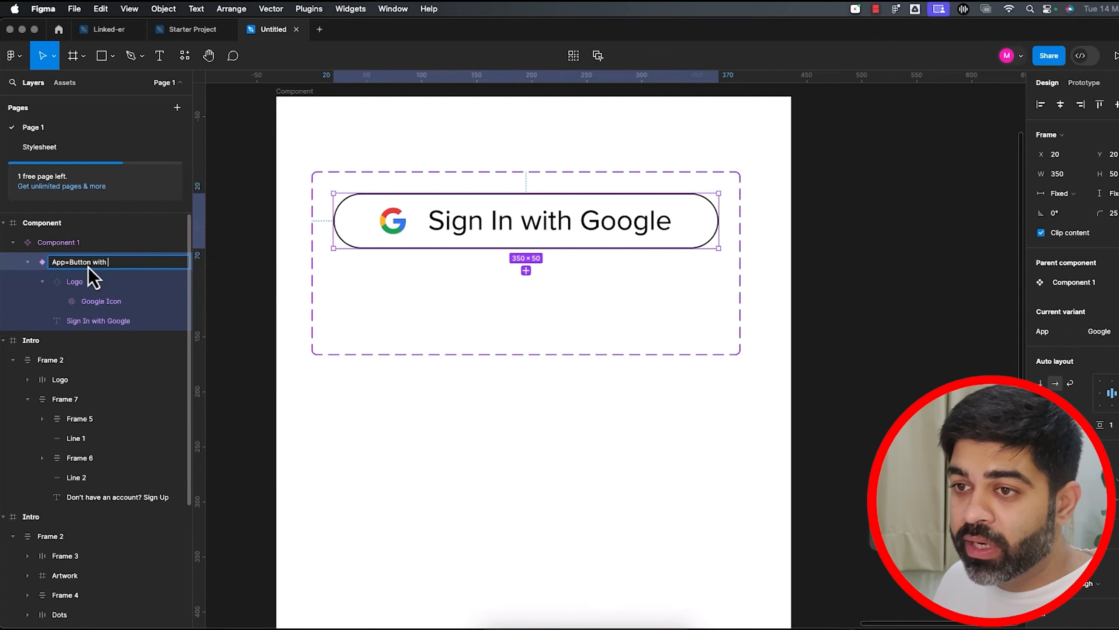
text(IWon)
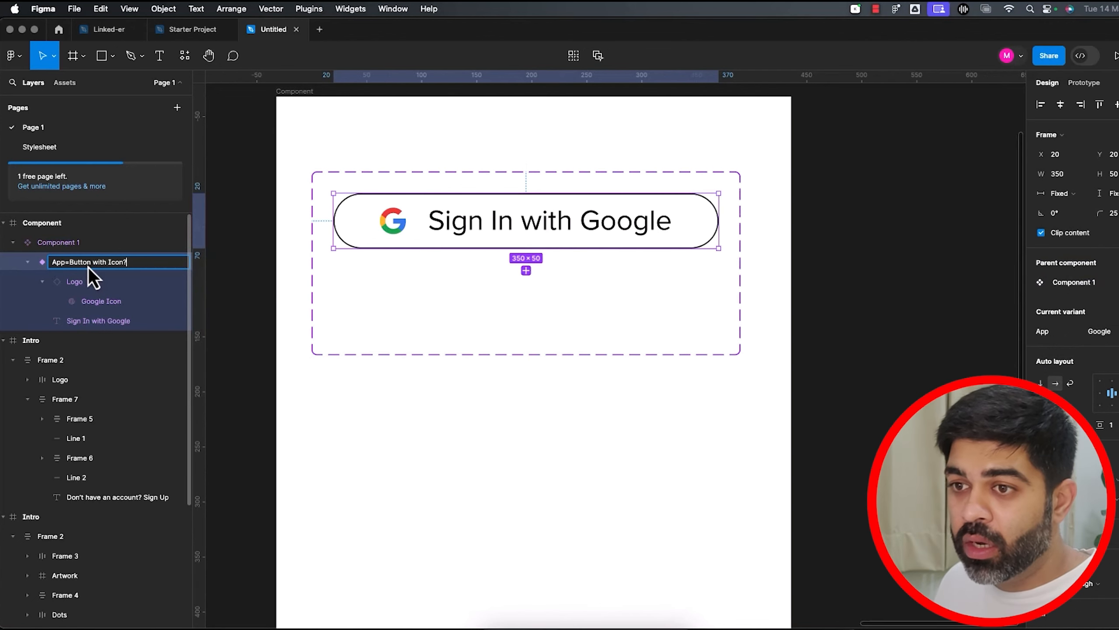
key(Return)
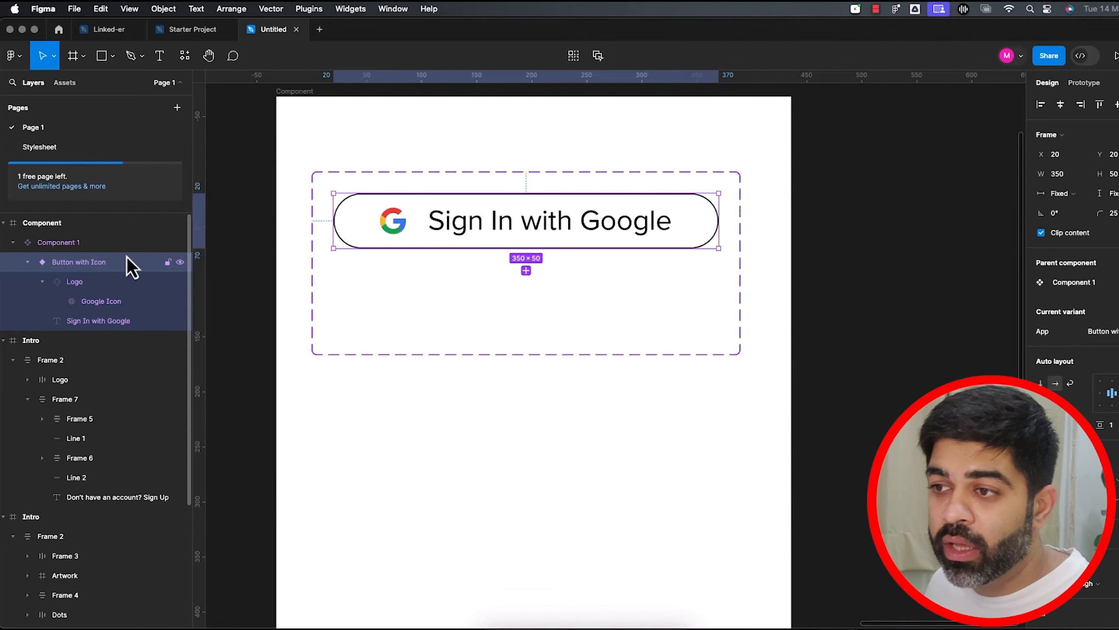
click(245, 313)
Create a text property named Text for the Button with Icon variant's label, with the value "Sign In with ______".
click(28, 262)
click(75, 265)
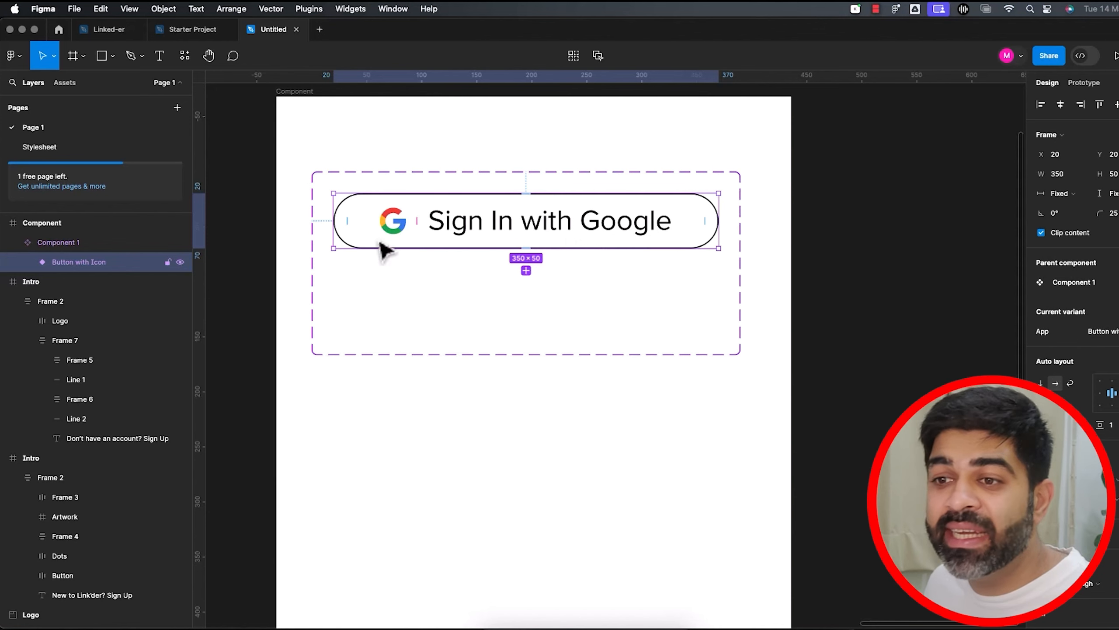
click(28, 264)
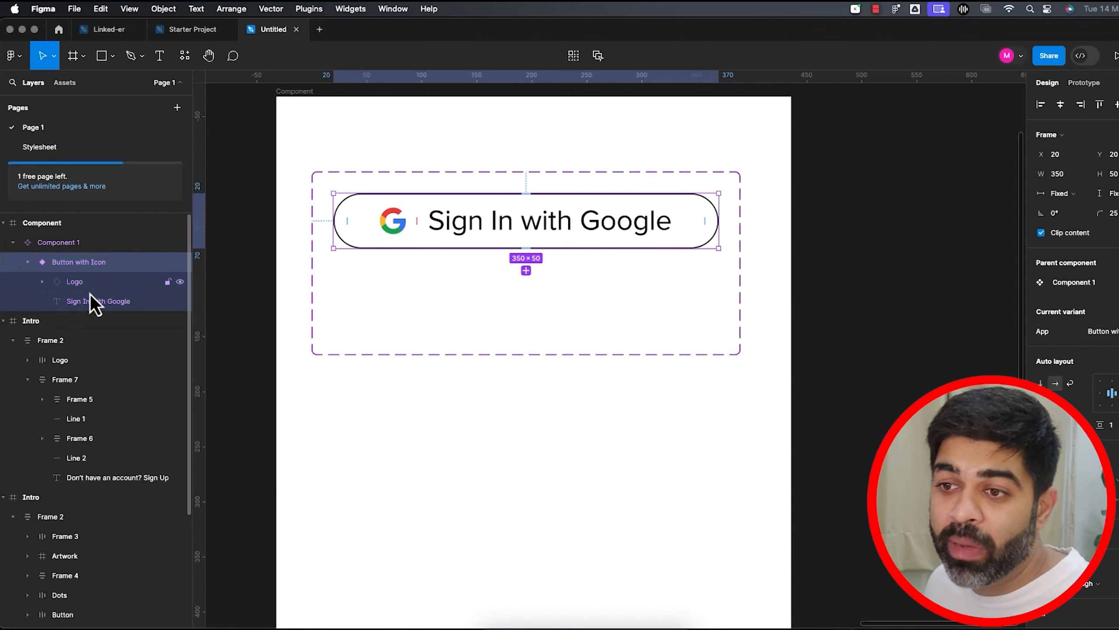
click(97, 302)
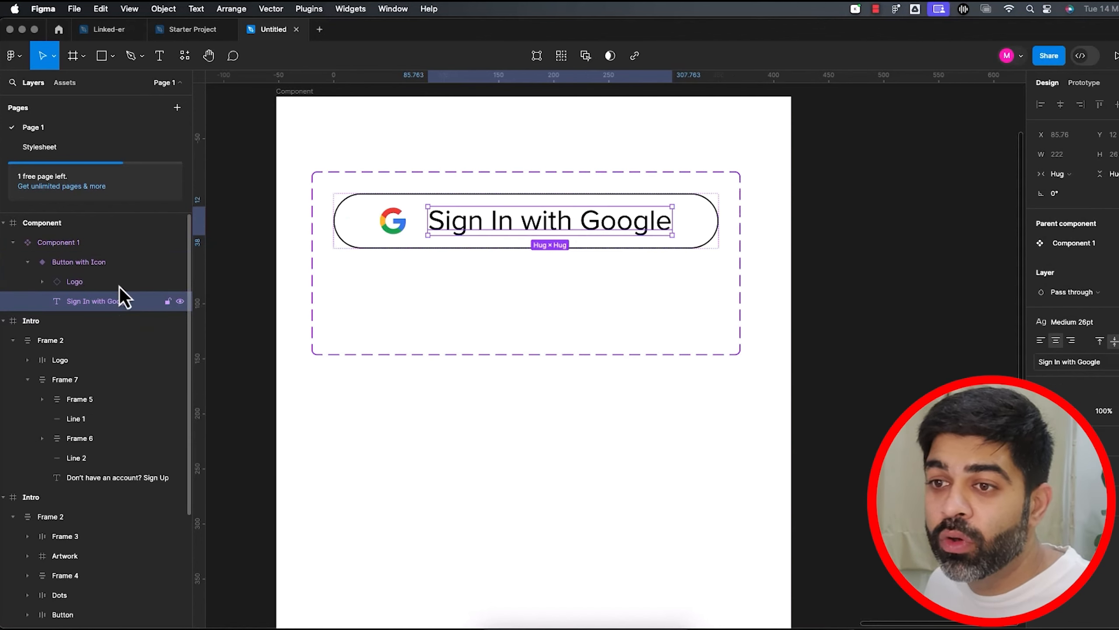
click(107, 262)
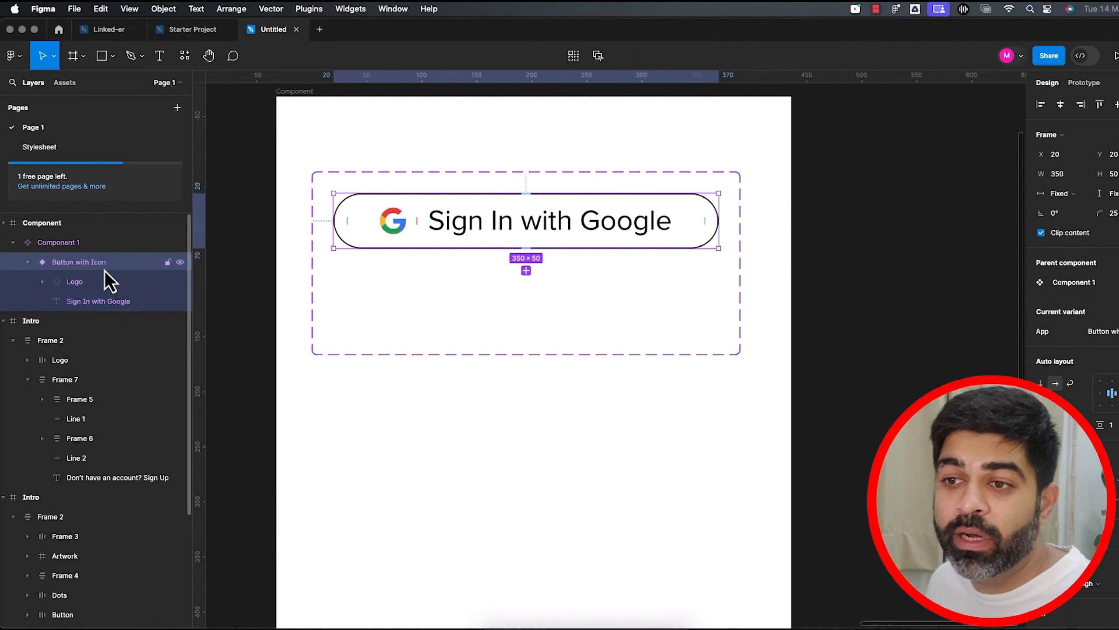
click(126, 307)
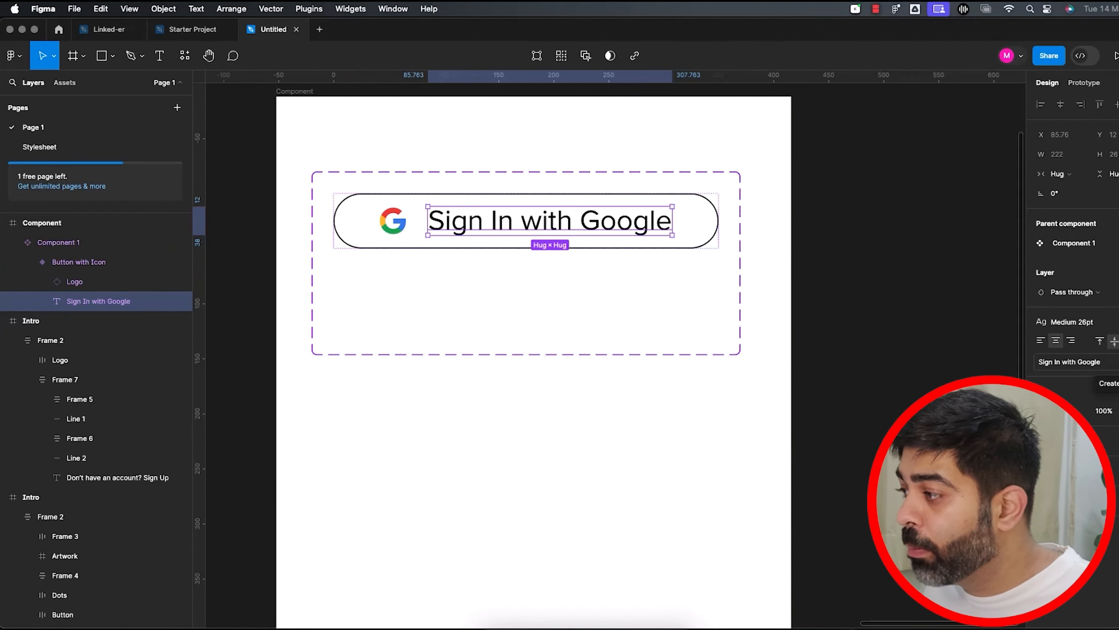
click(1114, 361)
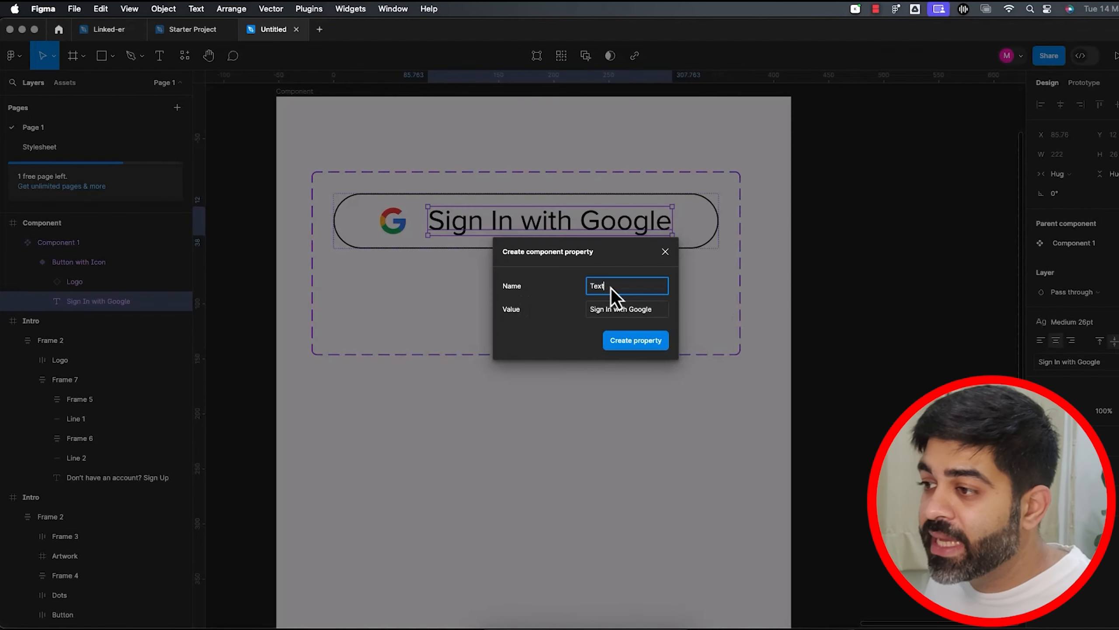
click(636, 314)
double_click(646, 312)
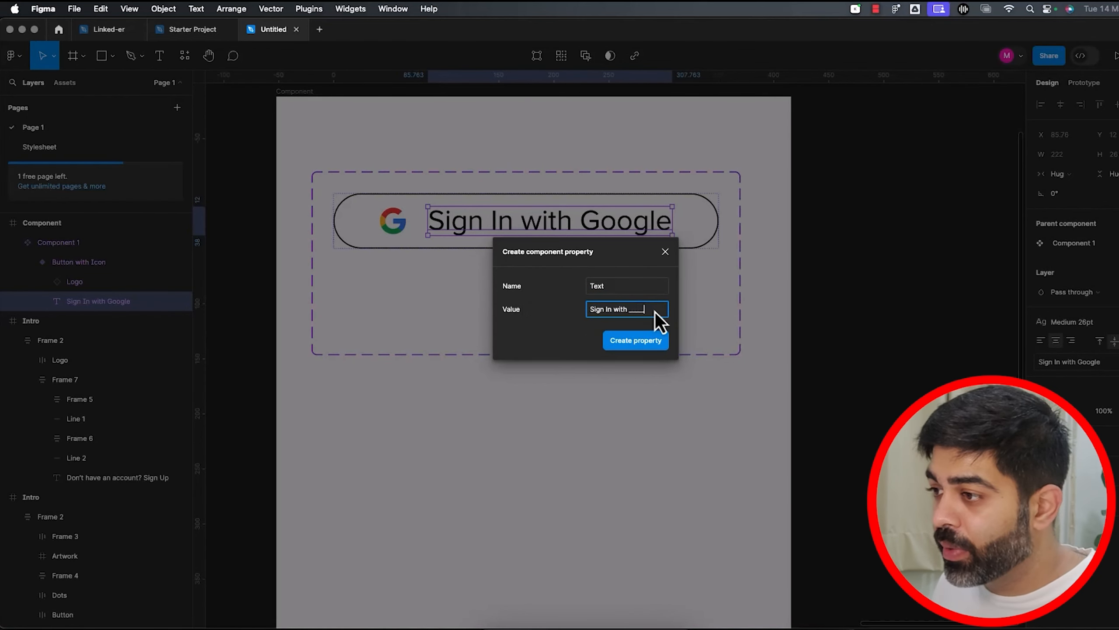
text(______)
click(645, 340)
click(674, 426)
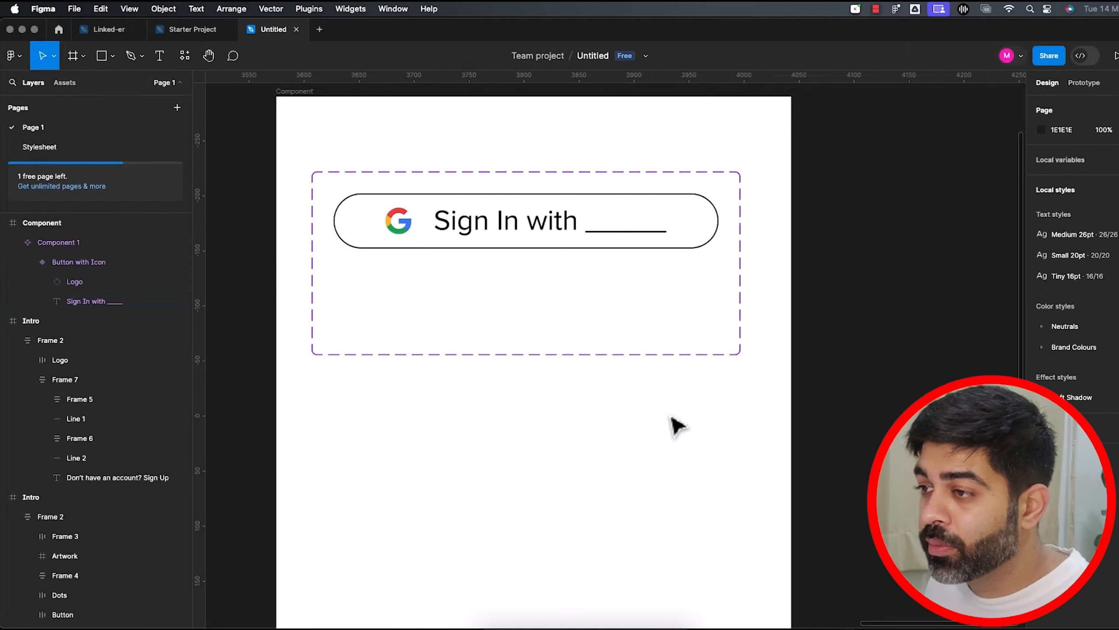
Place an instance of Component 1 near the lower edge of the Component frame.
click(66, 264)
click(560, 454)
scroll(561, 457, down, 2)
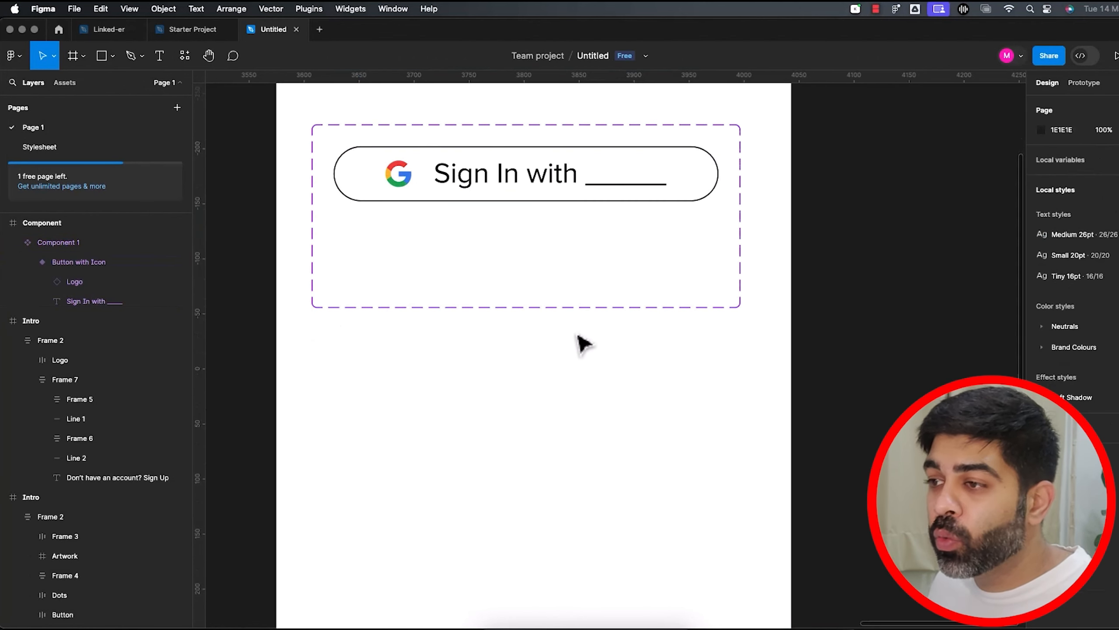
click(157, 263)
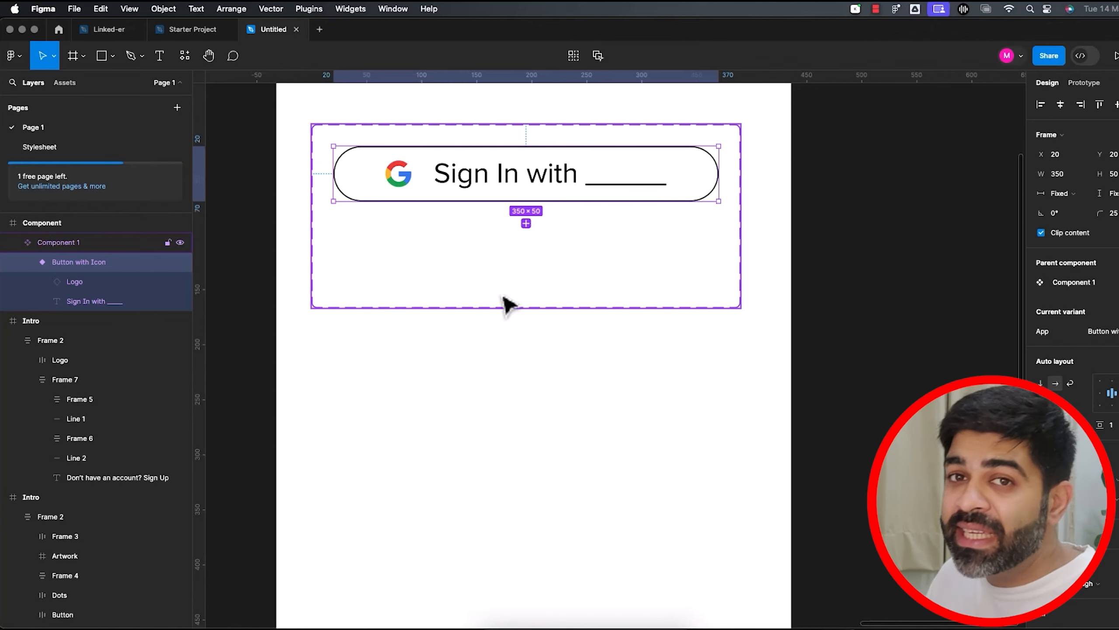
scroll(526, 380, down, 1)
ctrl+scroll(555, 395, down, 5)
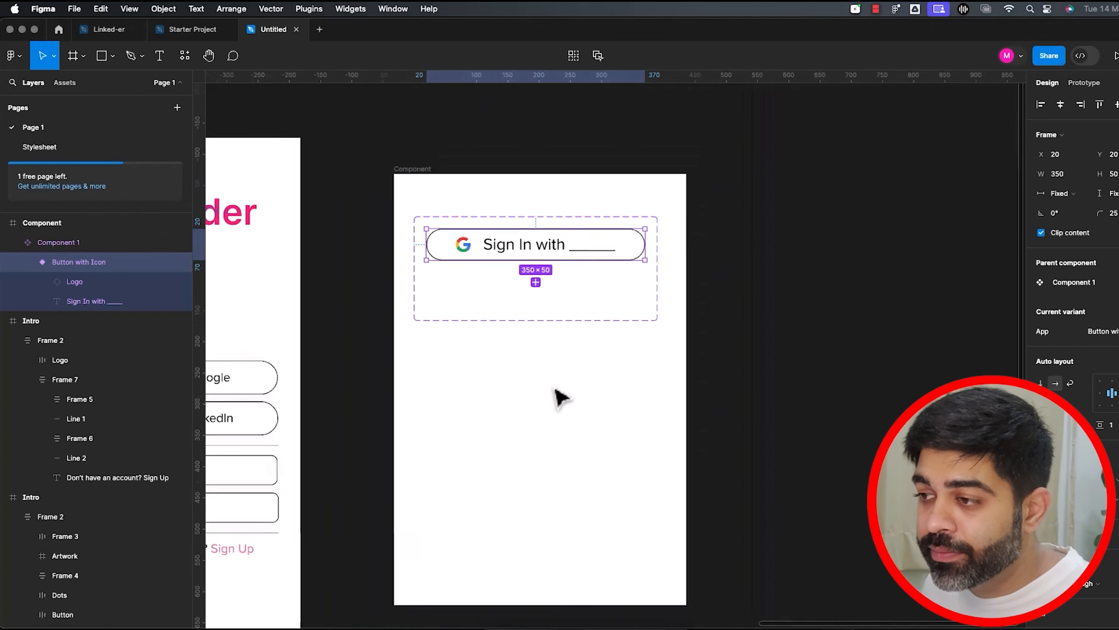
click(65, 82)
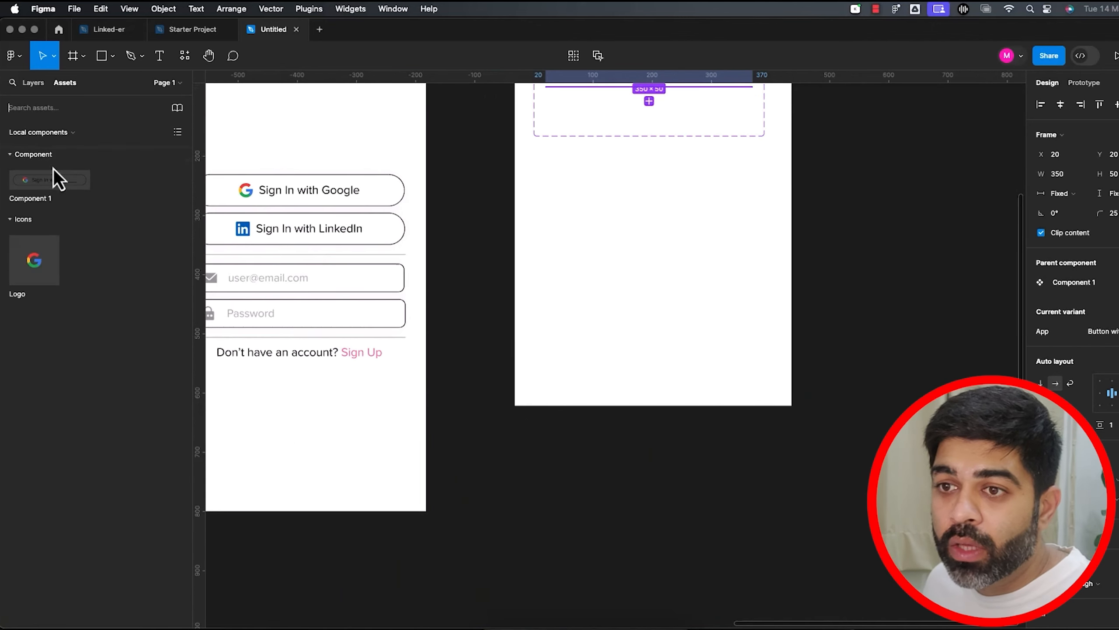
drag(60, 191, 643, 375)
ctrl+scroll(737, 398, up, 3)
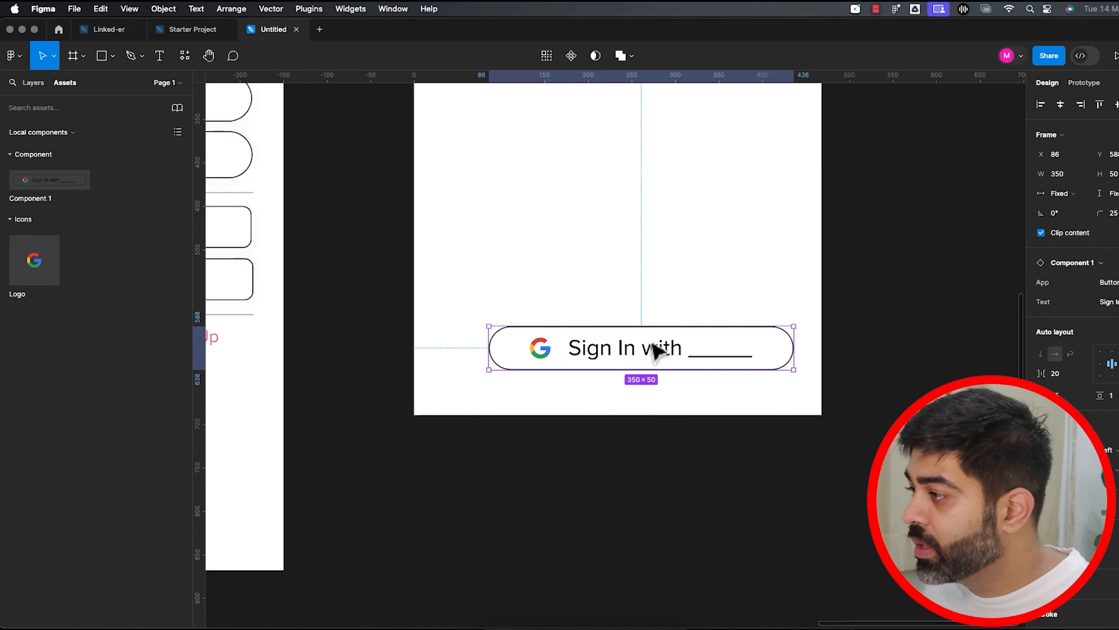
Set the Text property of the placed button instance to "Sign In with LinkedIn".
click(1109, 302)
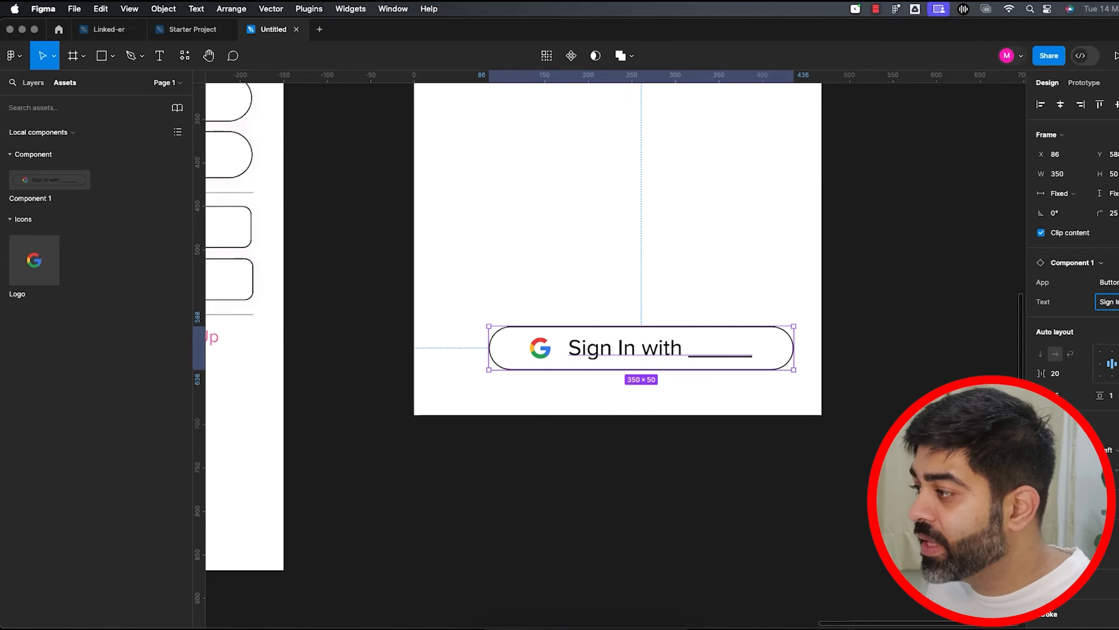
text(LinkedIn)
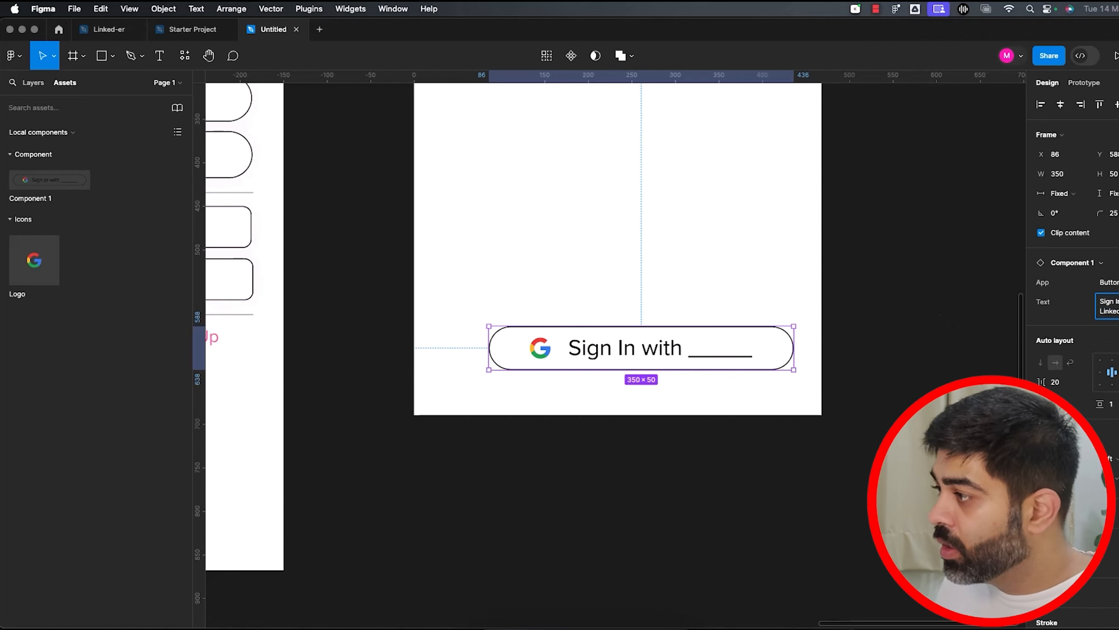
key(Return)
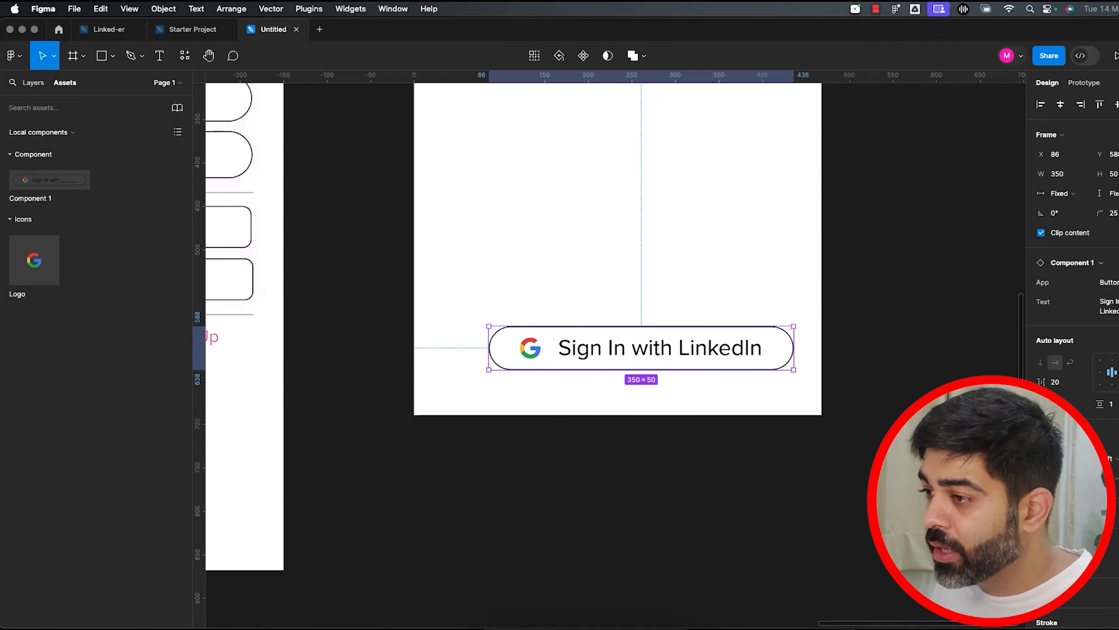
Try switching the Logo icon inside the placed button instance to LinkedIn and back to Google.
click(33, 82)
click(13, 242)
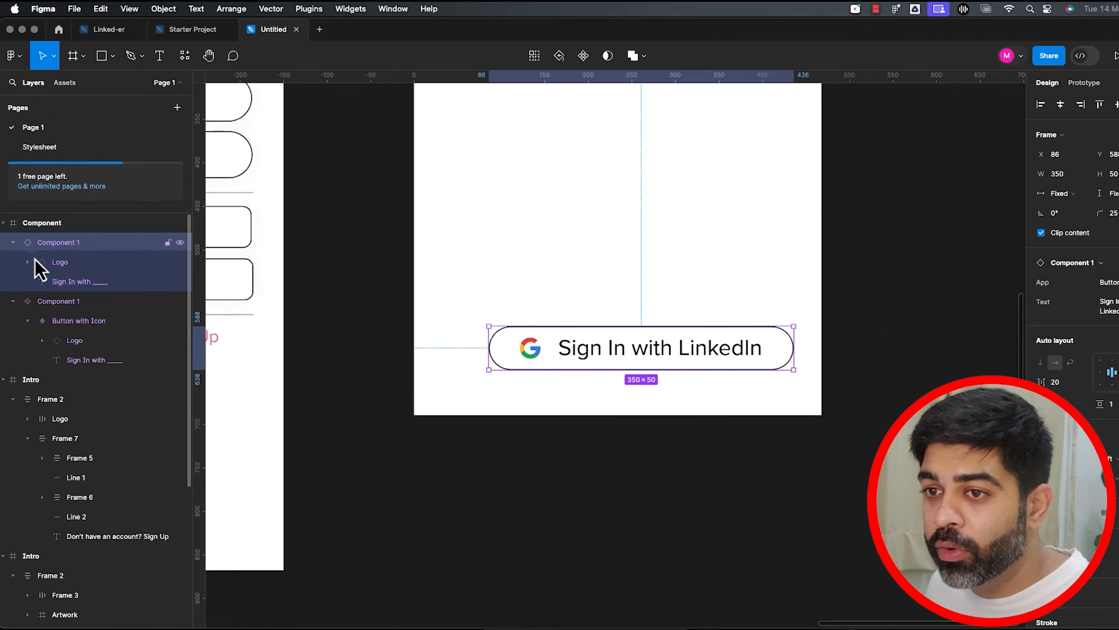
click(59, 265)
click(1108, 263)
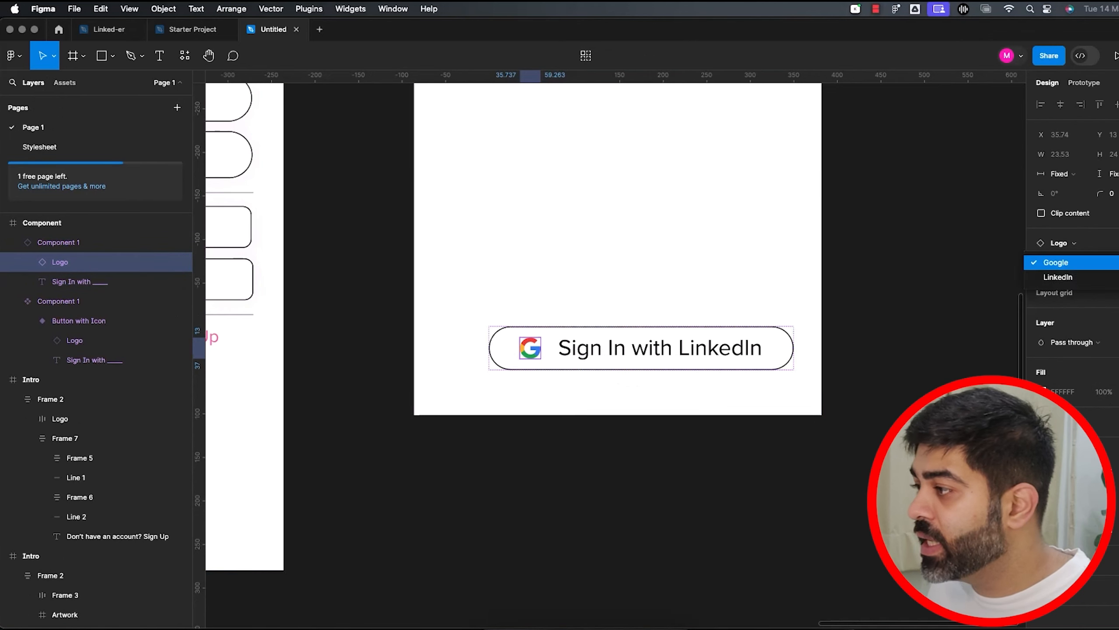
click(1092, 277)
click(1108, 263)
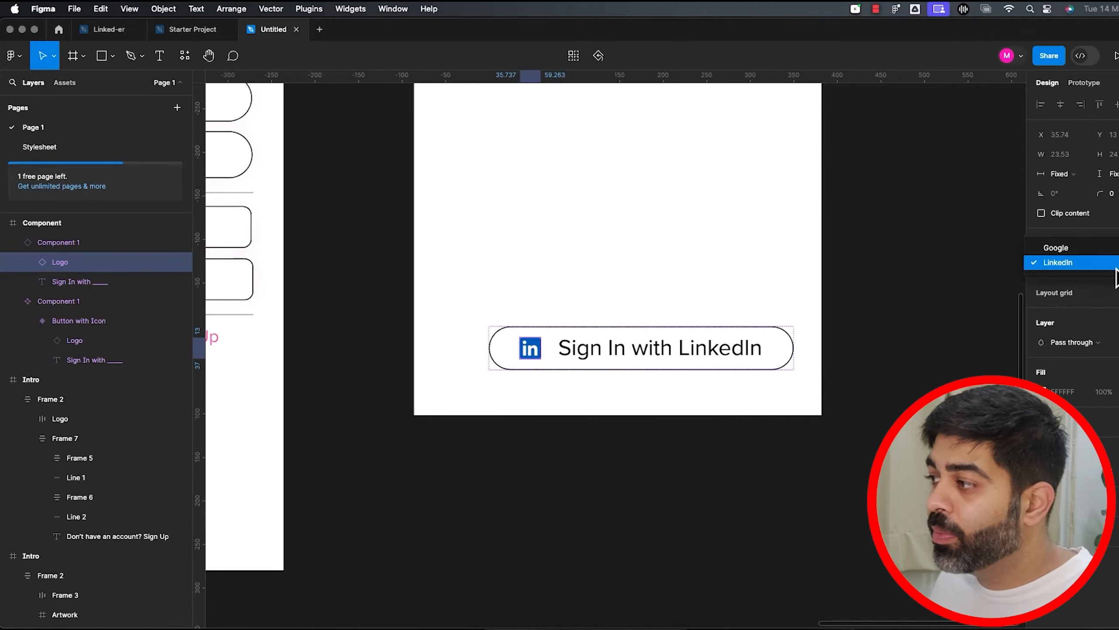
click(1097, 246)
click(861, 388)
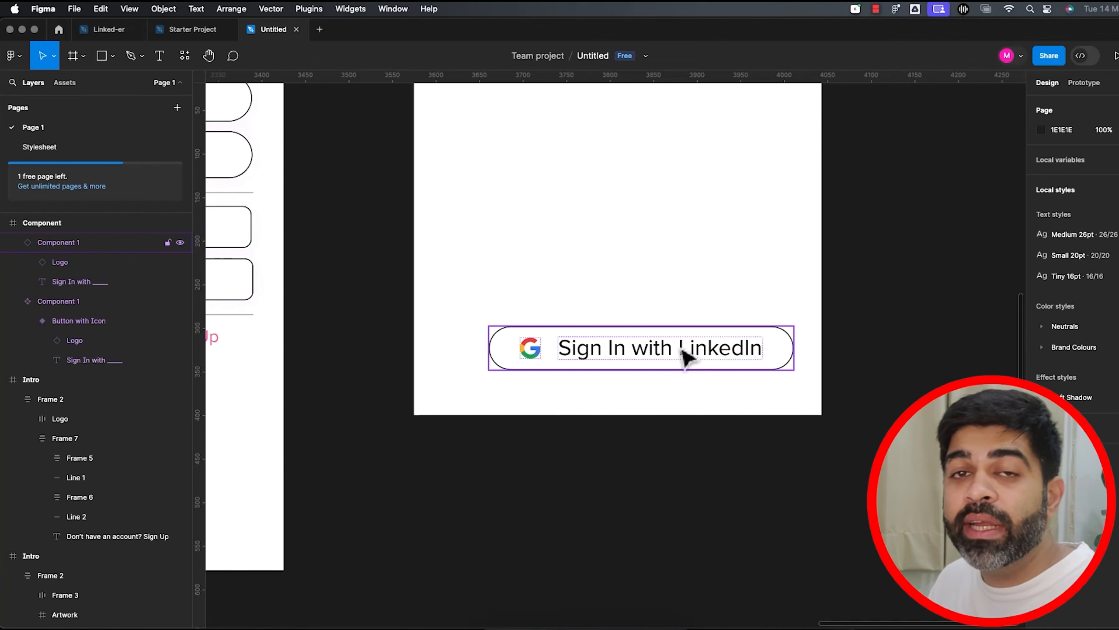
Delete the "Sign In with LinkedIn" button instance from the Component frame.
scroll(682, 350, down, 1)
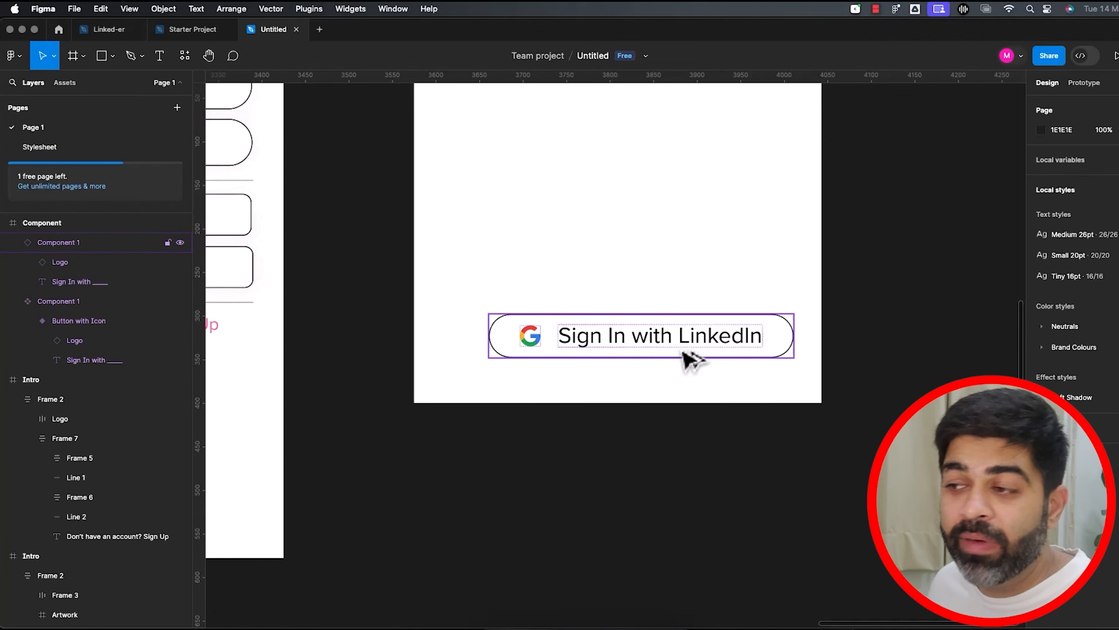
scroll(683, 351, down, 3)
drag(687, 258, 655, 439)
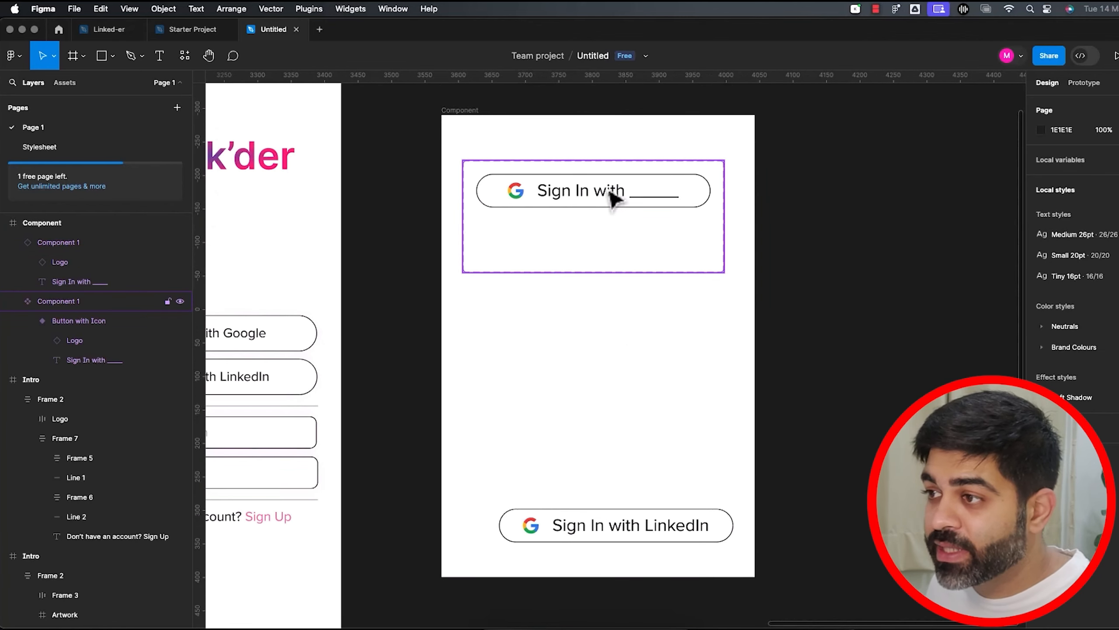
click(548, 198)
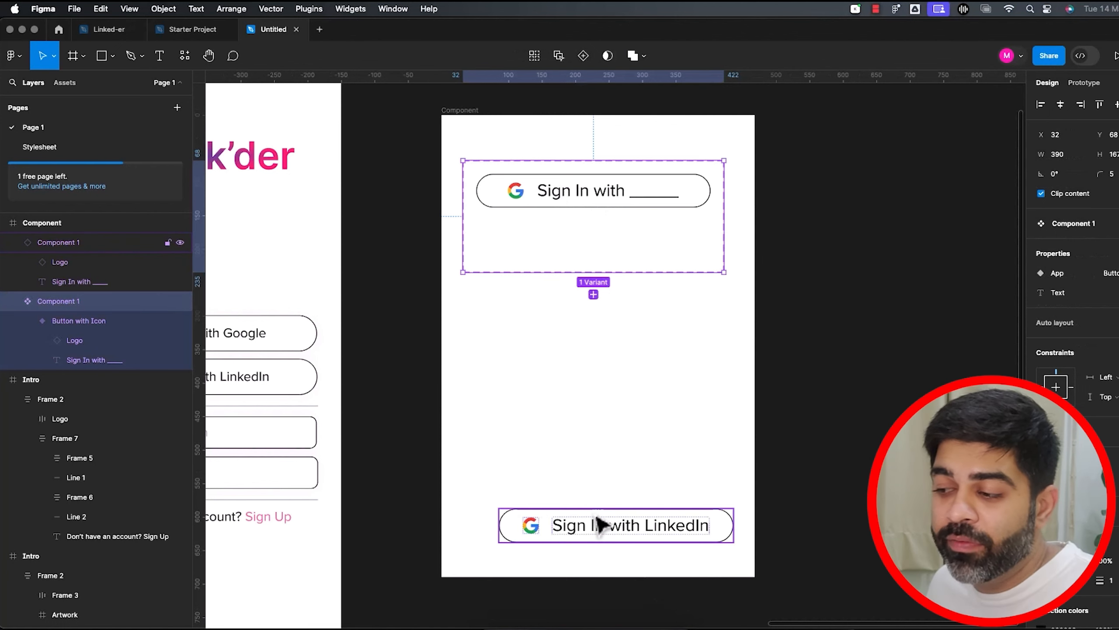
double_click(607, 531)
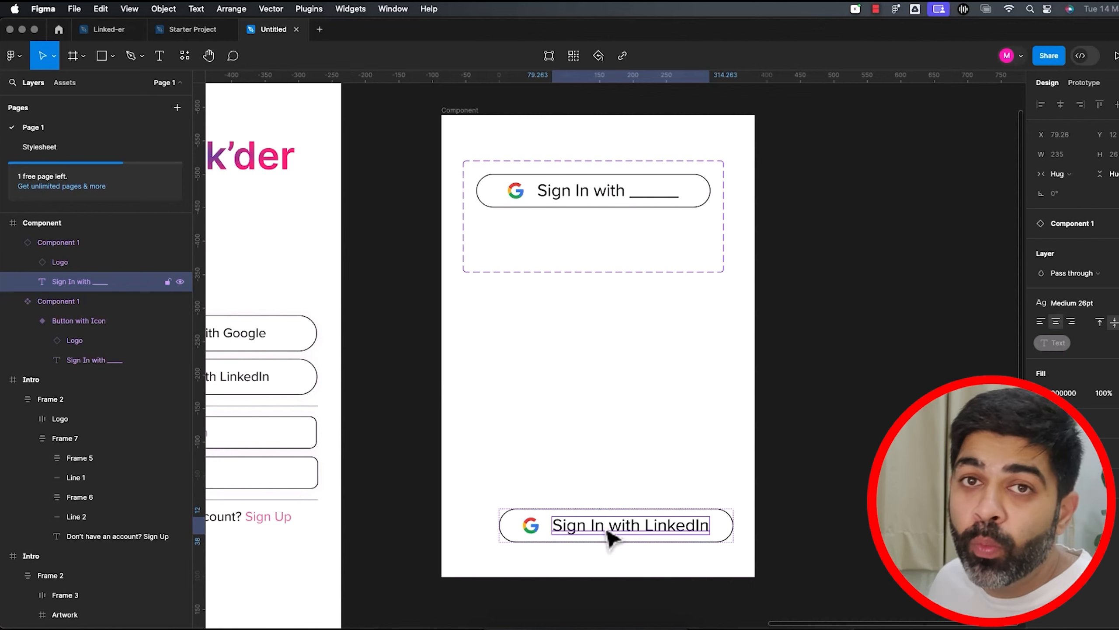
drag(466, 480, 756, 582)
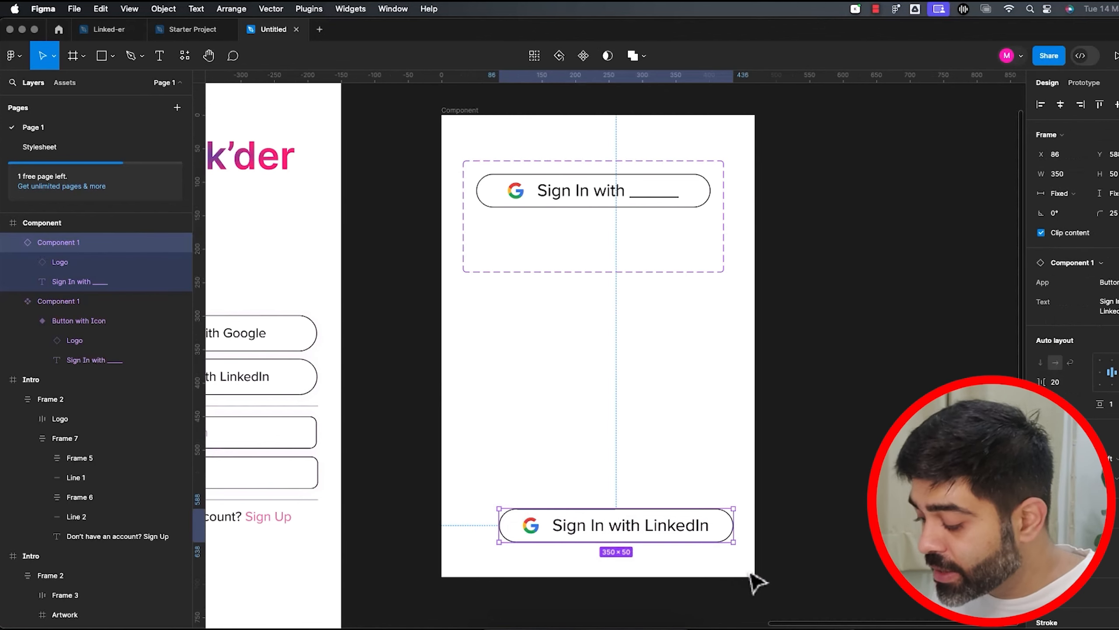
key(Delete)
Create a boolean property named Show Logo with the value True for the Logo instance in the Button with Icon variant.
click(519, 201)
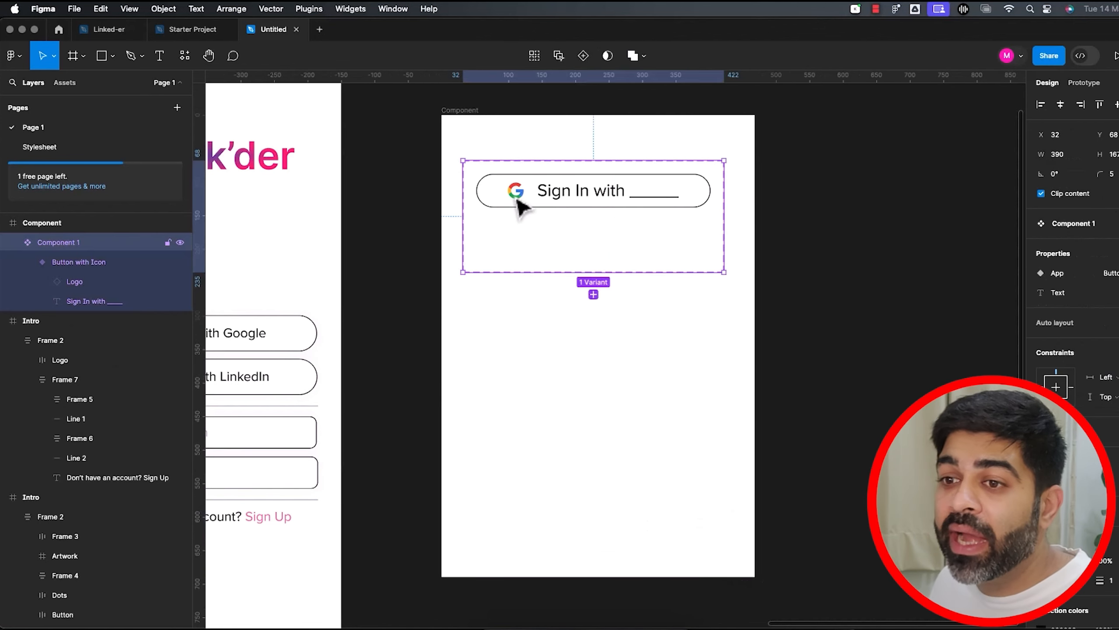
key(Return)
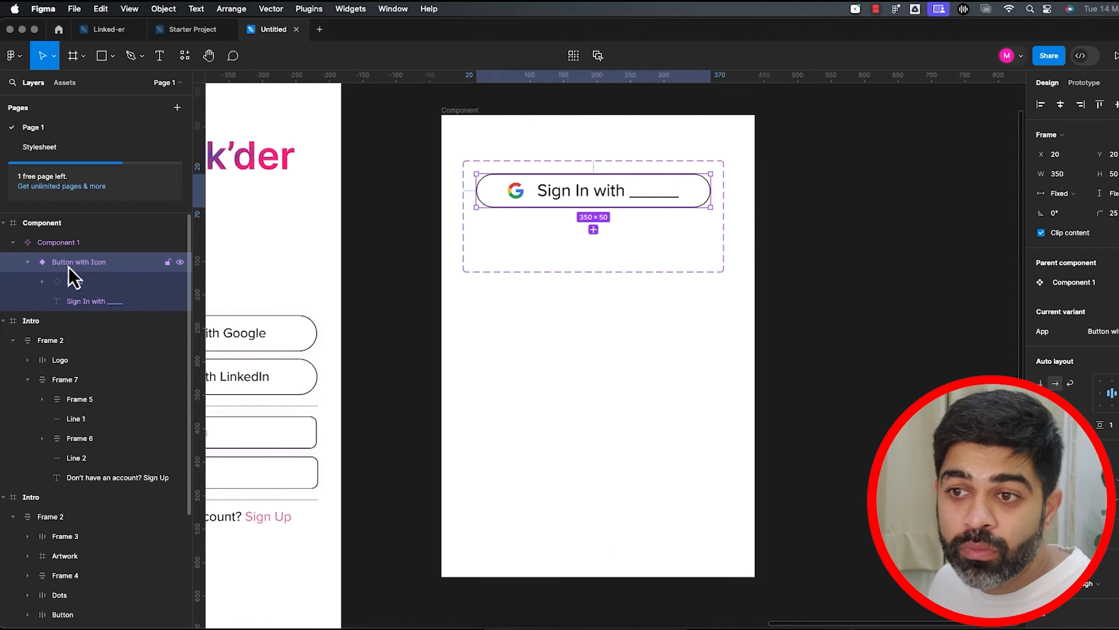
click(48, 247)
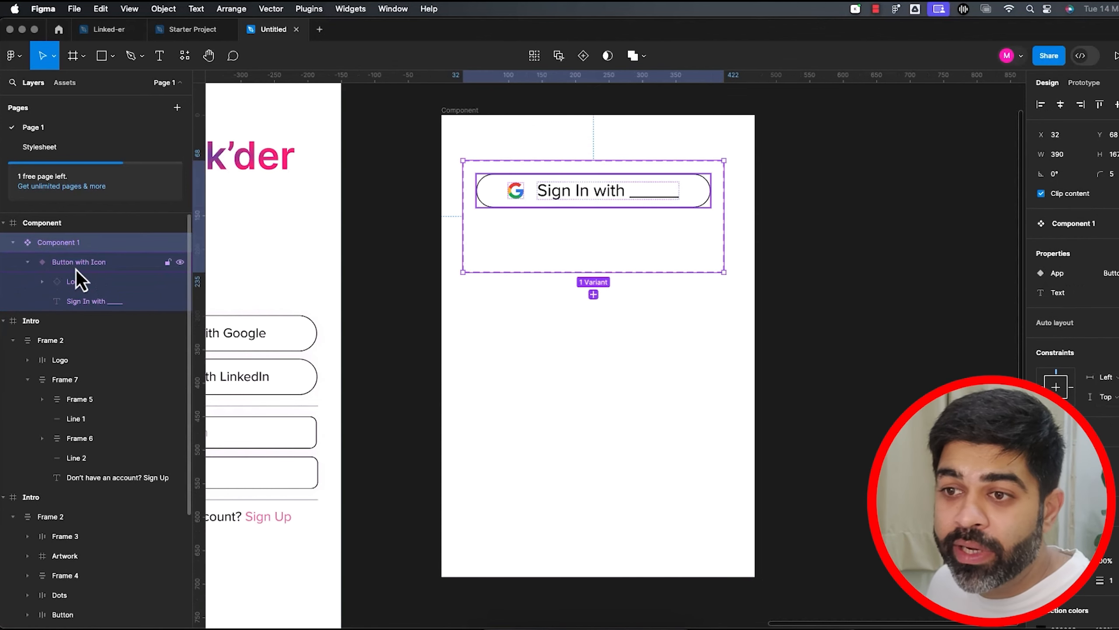
click(83, 281)
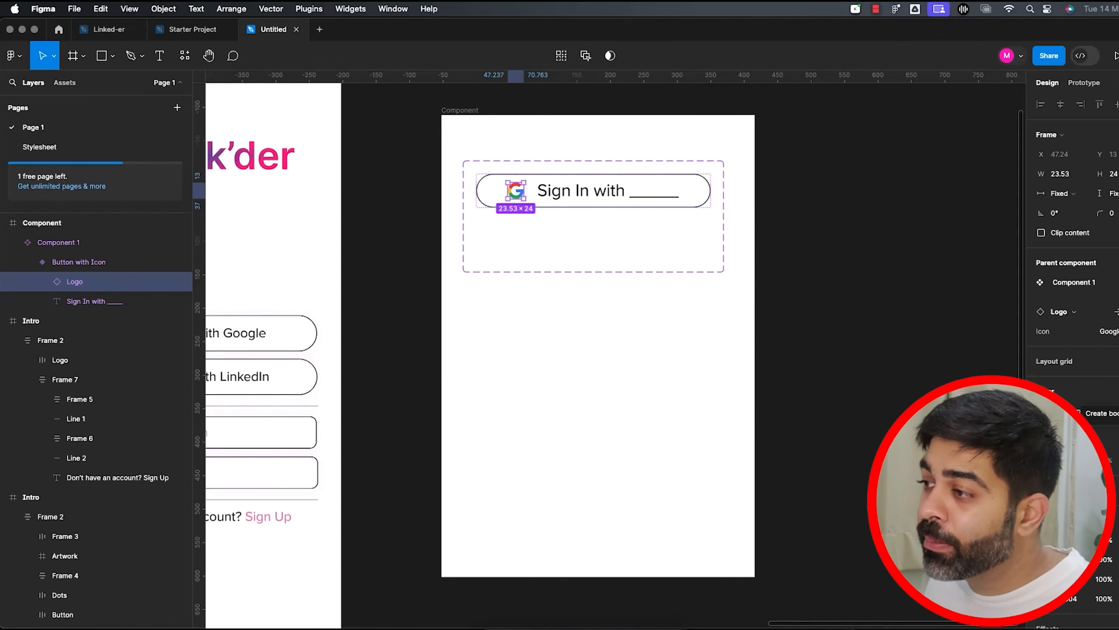
click(1098, 392)
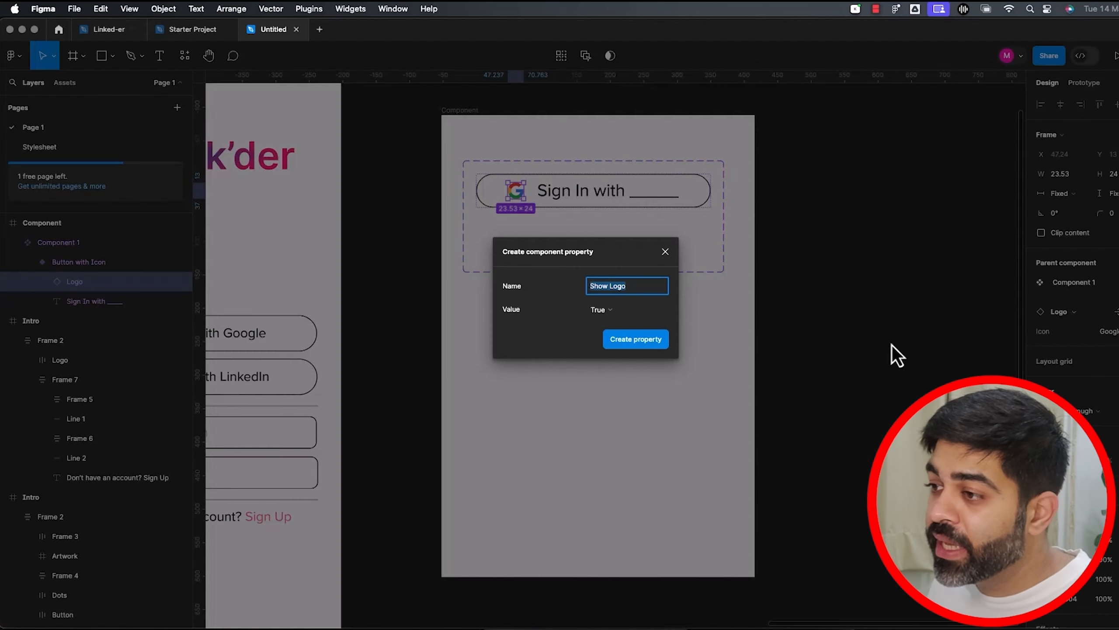
click(643, 344)
click(407, 290)
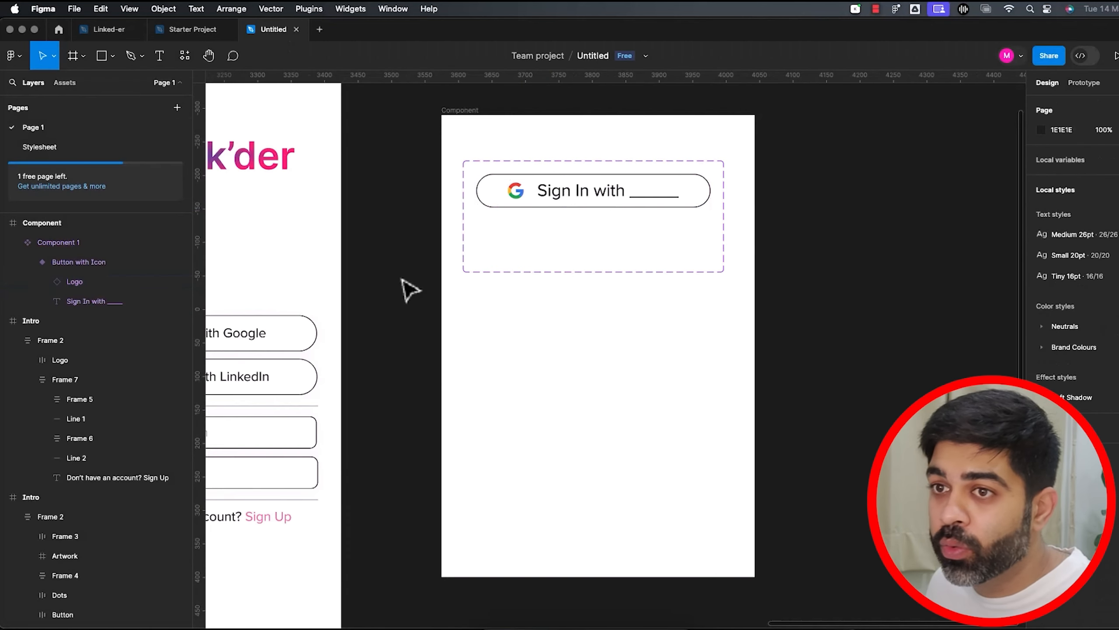
Place an instance of the Component 1 button near the lower edge of the Component frame.
click(65, 83)
drag(86, 184, 649, 523)
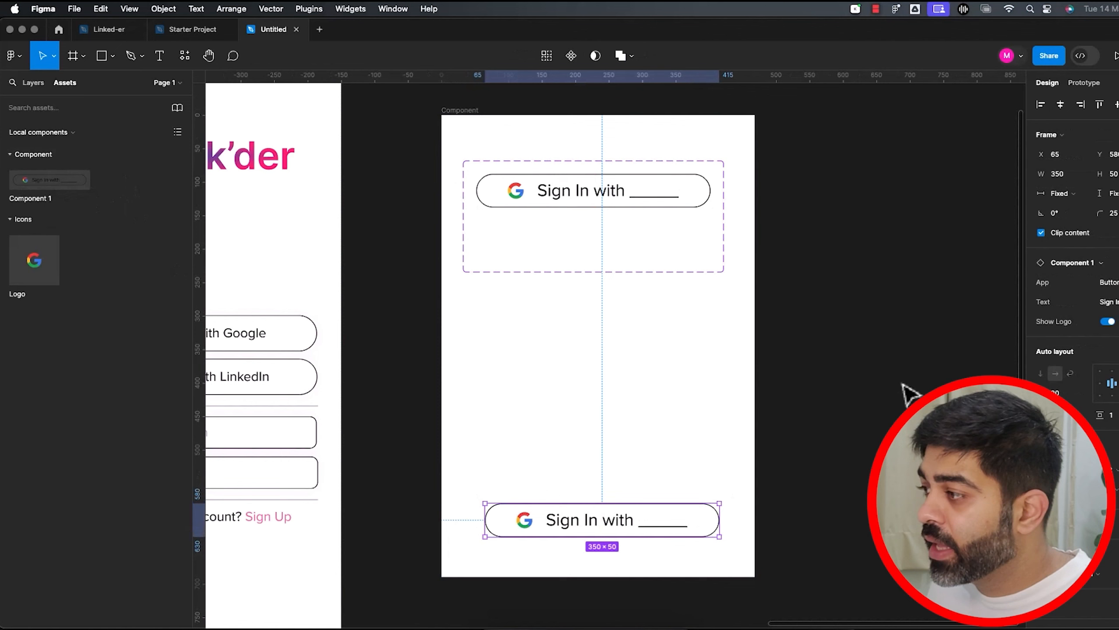
Try toggling Show Logo off and on for the placed button instance and review its App variant options.
click(1108, 323)
click(1108, 322)
click(1108, 322)
click(1107, 323)
click(1108, 323)
click(1108, 322)
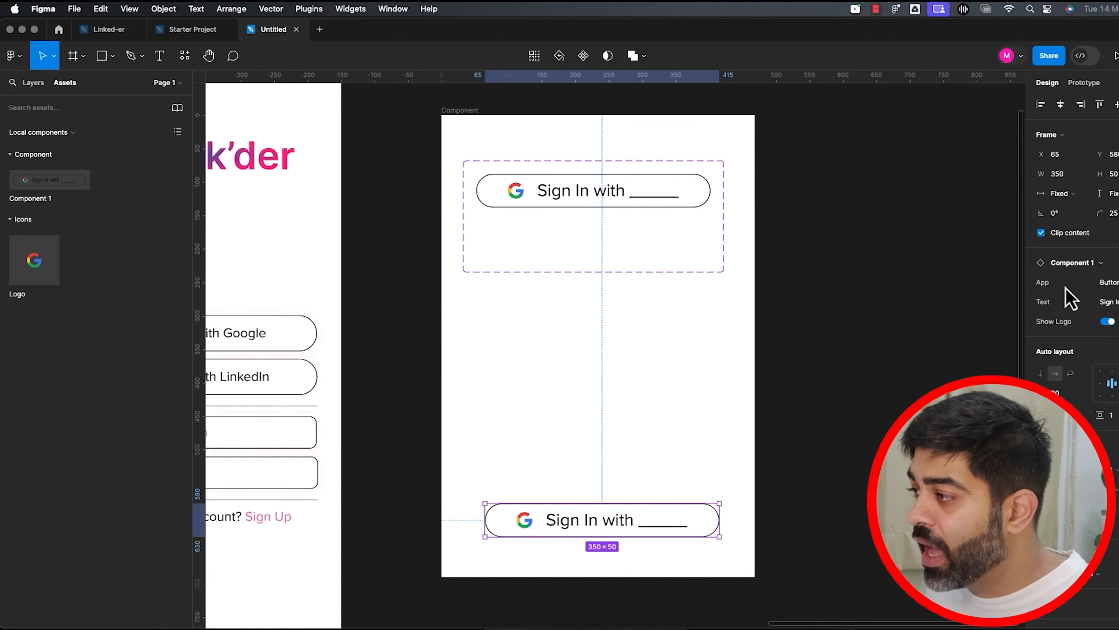
click(1108, 282)
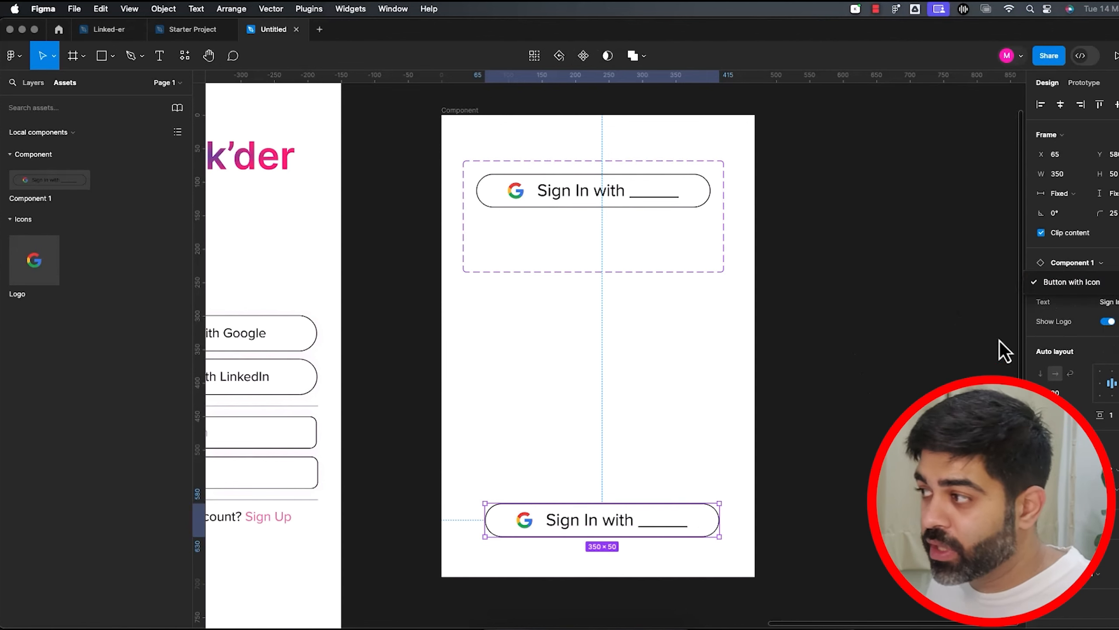
click(906, 371)
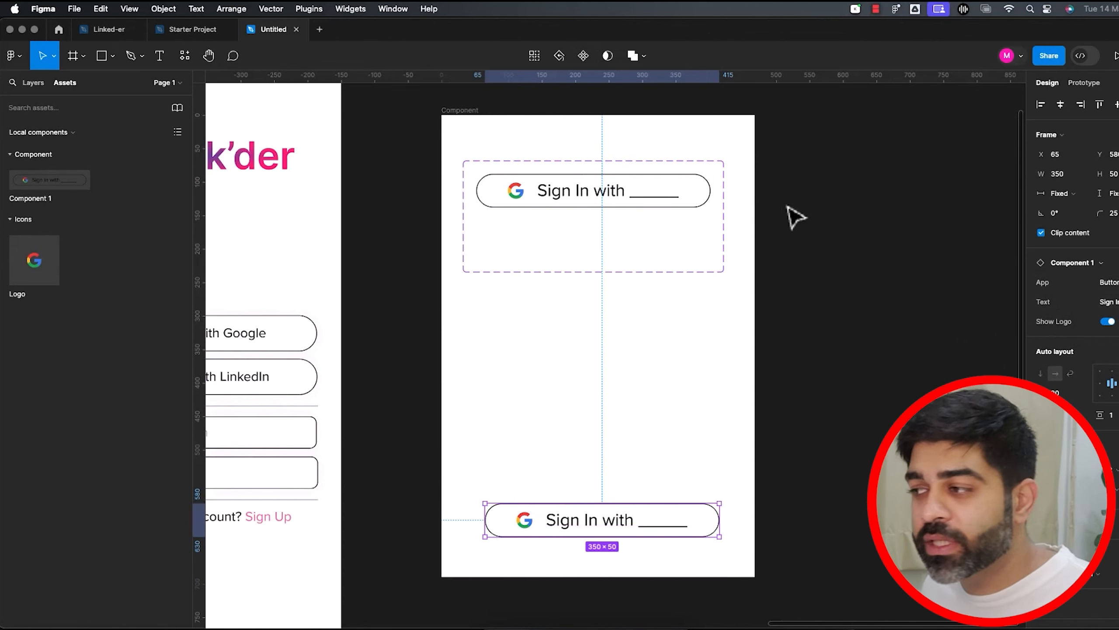
click(1115, 302)
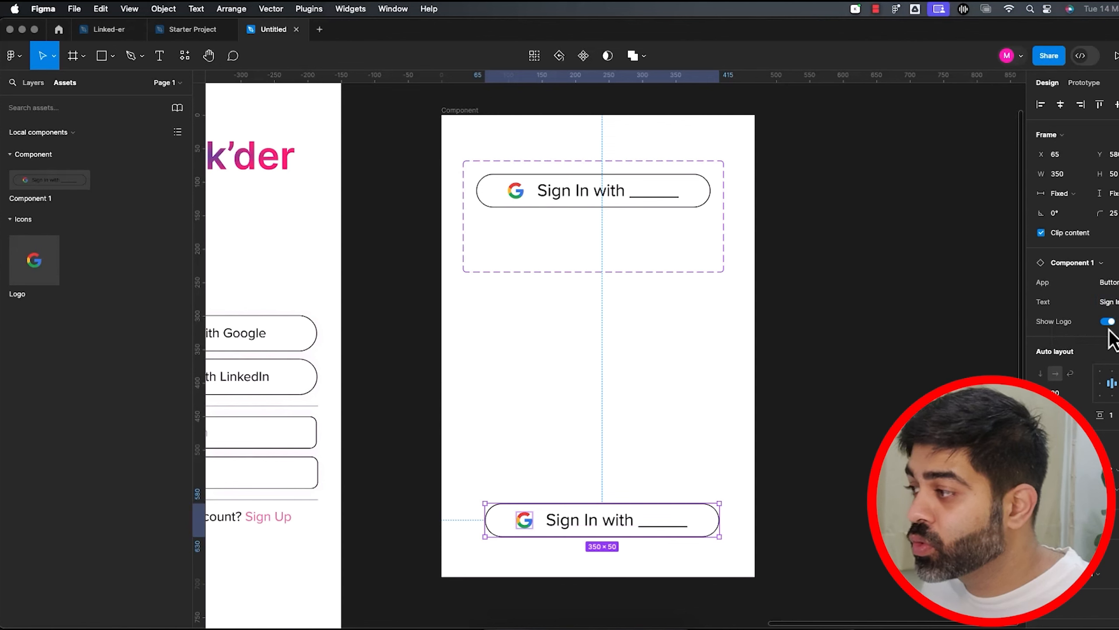
Add a second variant to the Component 1 component set.
click(674, 243)
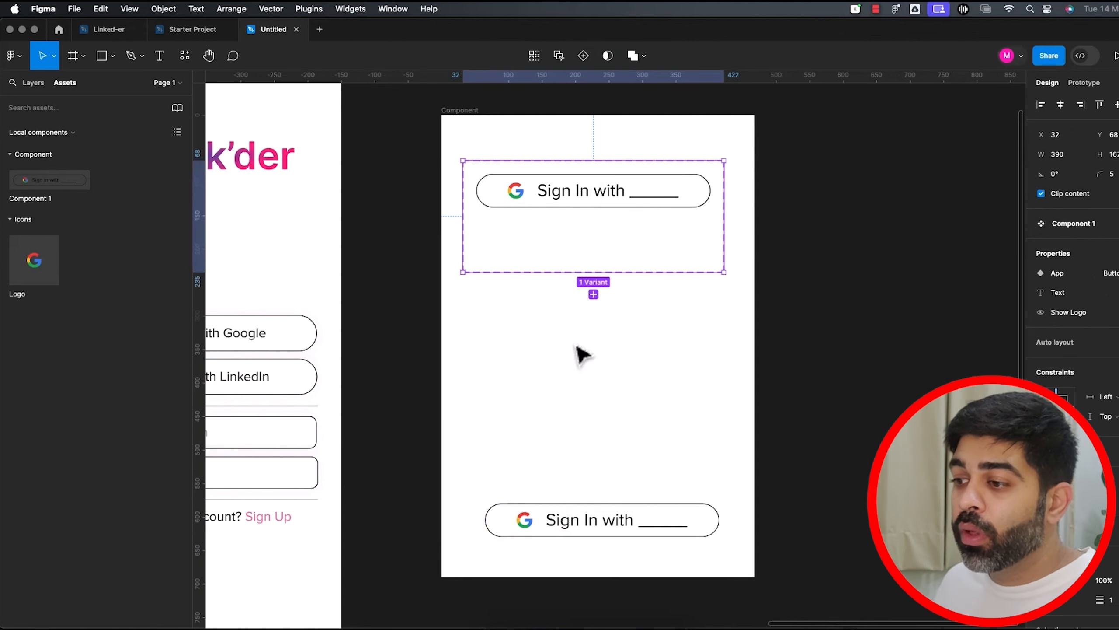
click(631, 517)
click(635, 189)
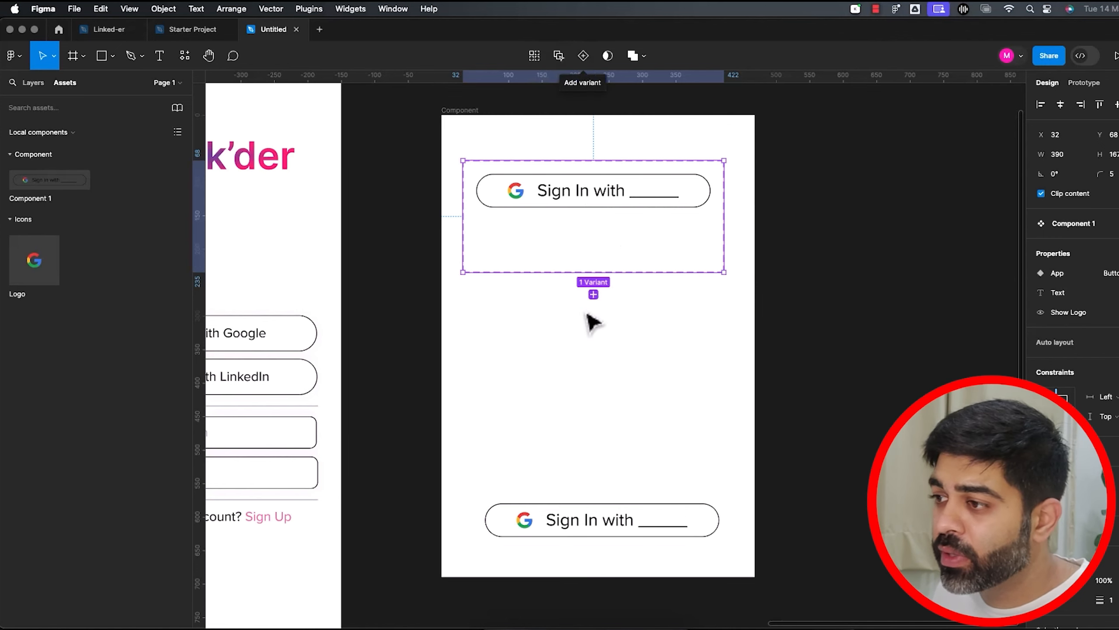
click(594, 295)
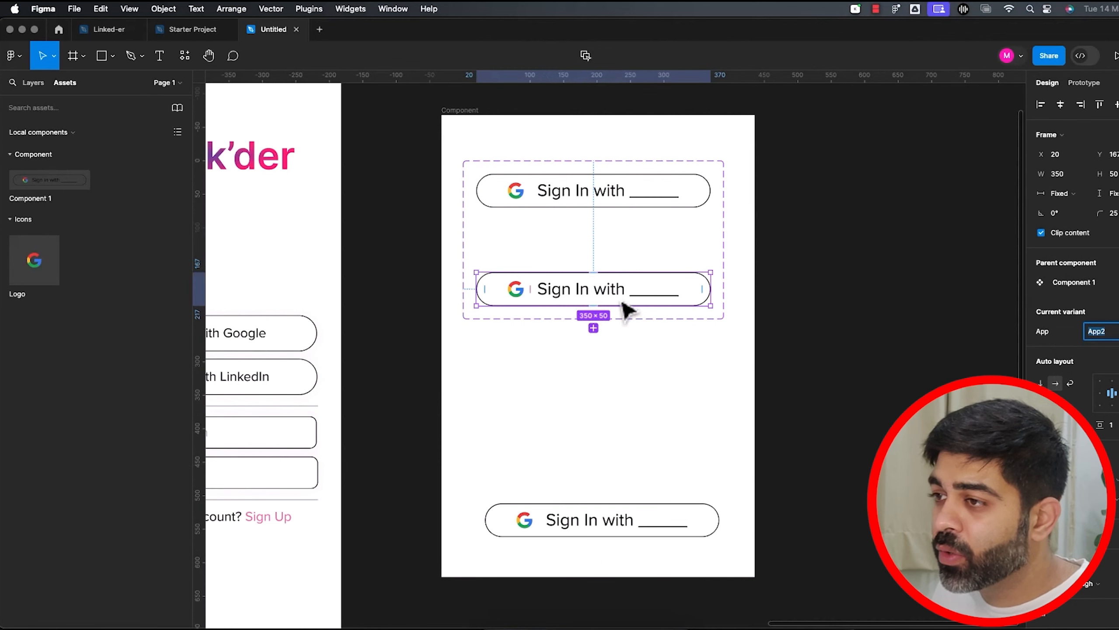
Reduce the vertical spacing between the two button variants in the Component 1 set to 24.
click(26, 84)
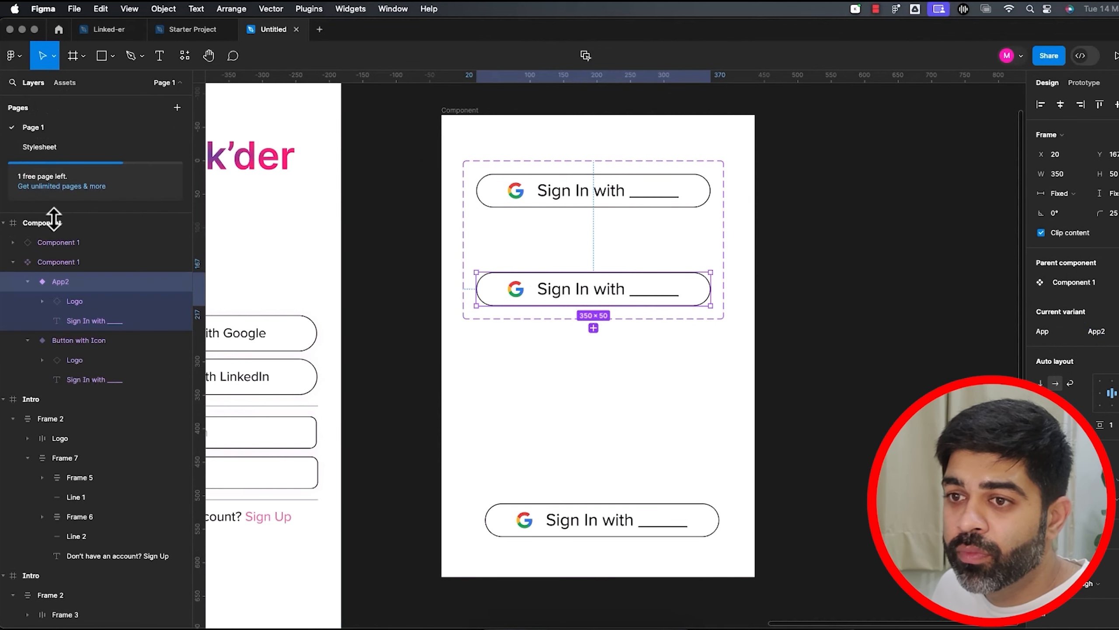
click(60, 228)
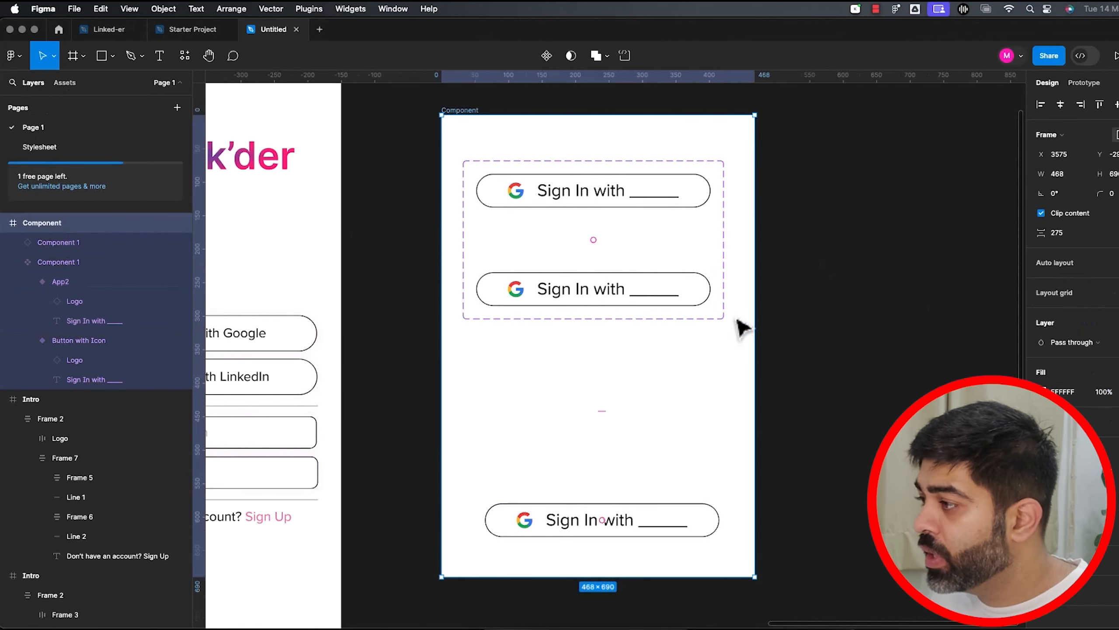
drag(1041, 232, 997, 237)
click(64, 261)
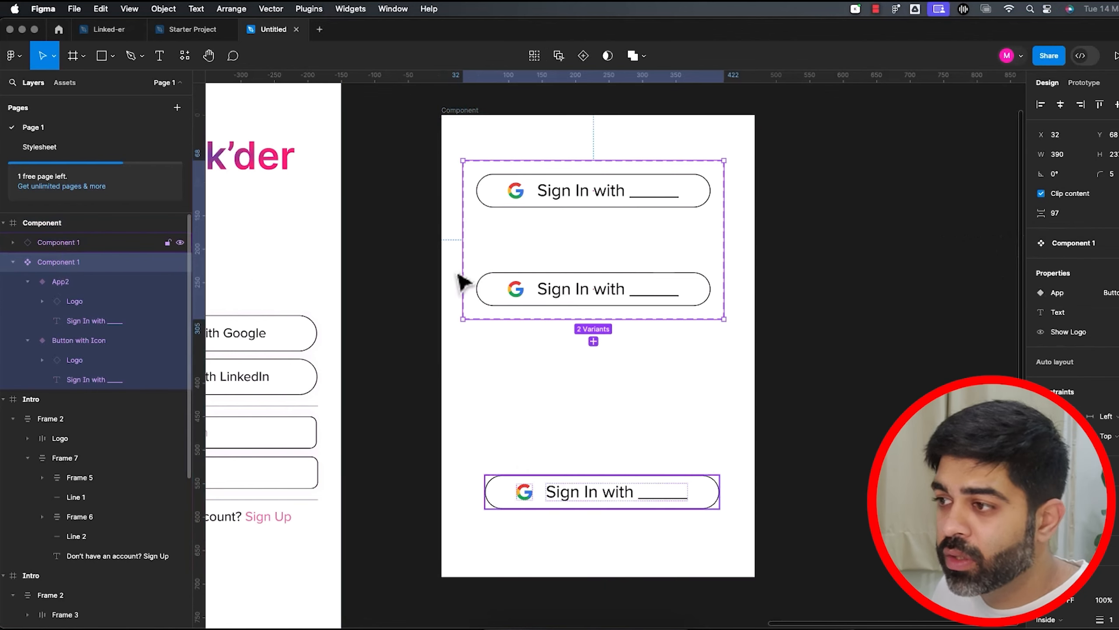
drag(1041, 213, 999, 213)
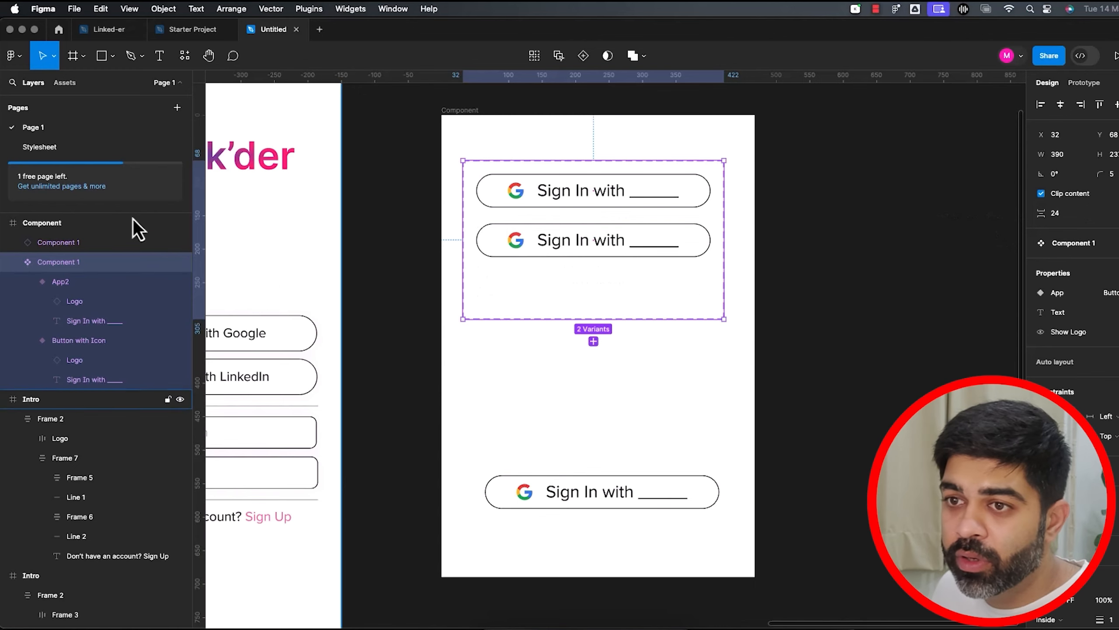
Move the placed button instance out of the Component frame onto the empty canvas beside it.
click(58, 247)
drag(614, 501, 967, 325)
drag(908, 394, 717, 424)
drag(750, 350, 832, 228)
drag(619, 418, 822, 423)
scroll(825, 403, down, 3)
drag(895, 390, 732, 371)
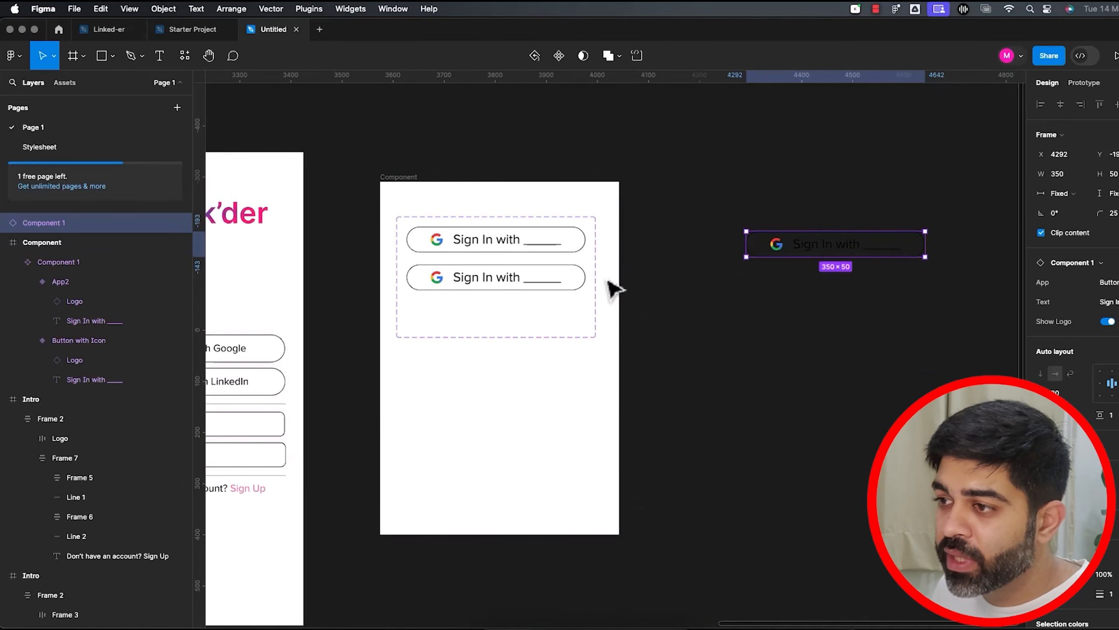
Examine the App2 variant against the Log In and sign-in buttons on the two Intro screens.
scroll(515, 296, up, 5)
click(26, 282)
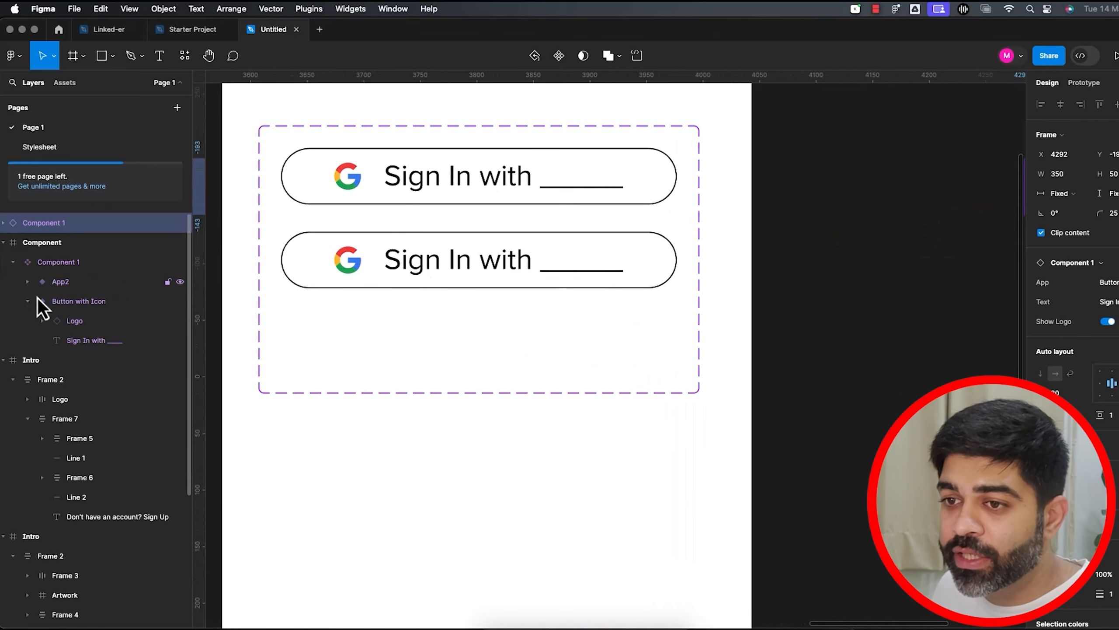
click(49, 285)
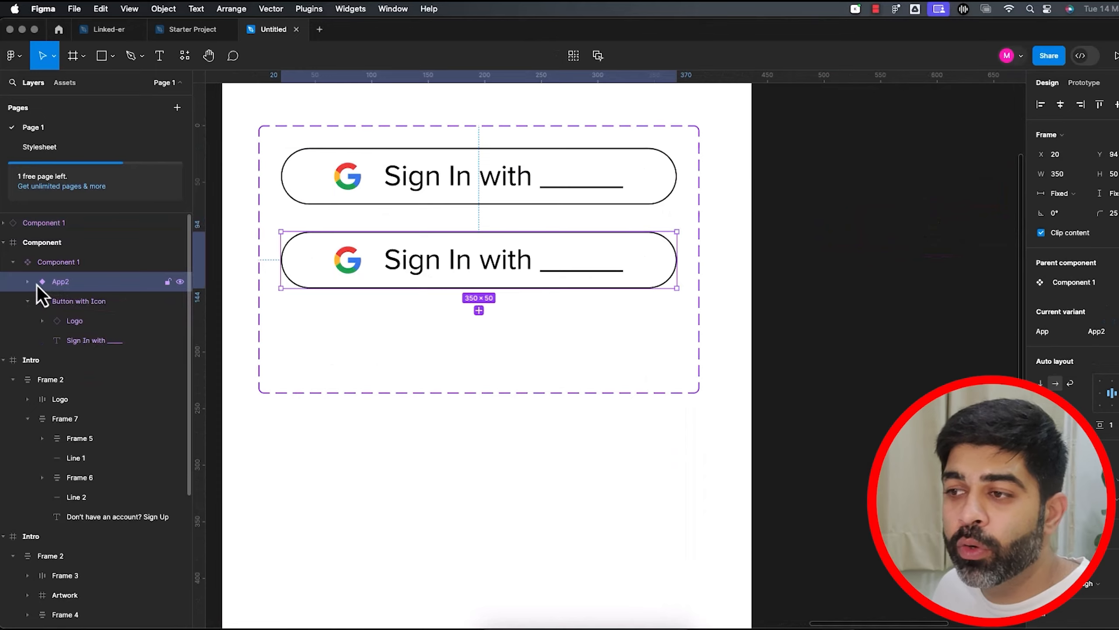
drag(406, 396, 1012, 274)
scroll(761, 404, down, 5)
drag(490, 546, 654, 475)
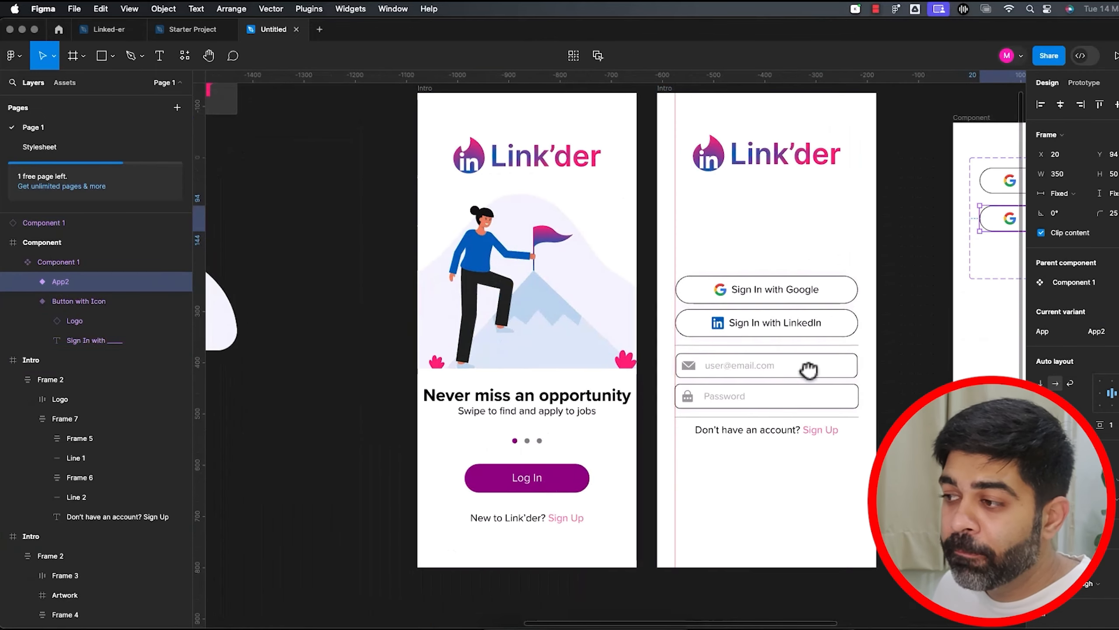
scroll(807, 367, right, 8)
scroll(807, 367, up, 3)
scroll(745, 438, up, 5)
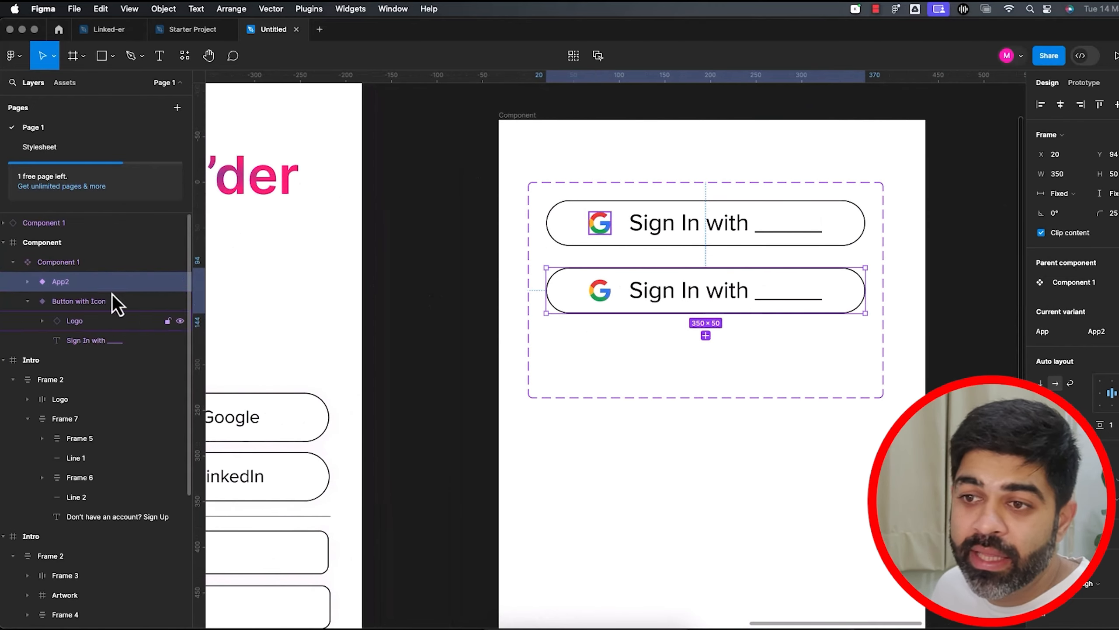
Rename the App2 variant as Brand Colour.
double_click(58, 282)
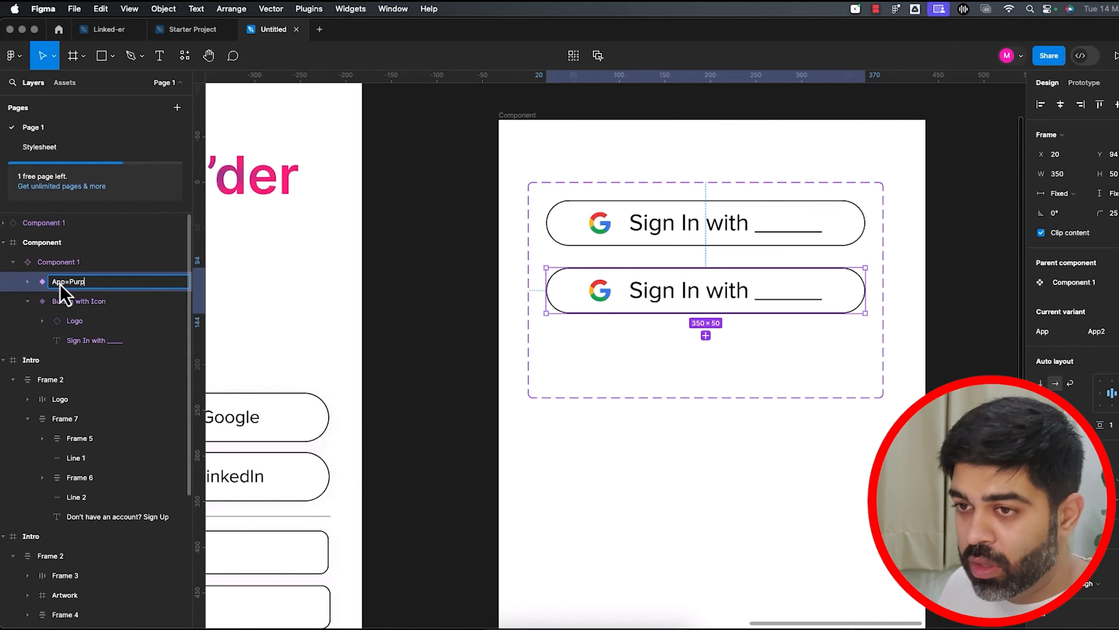
text(Brand Col)
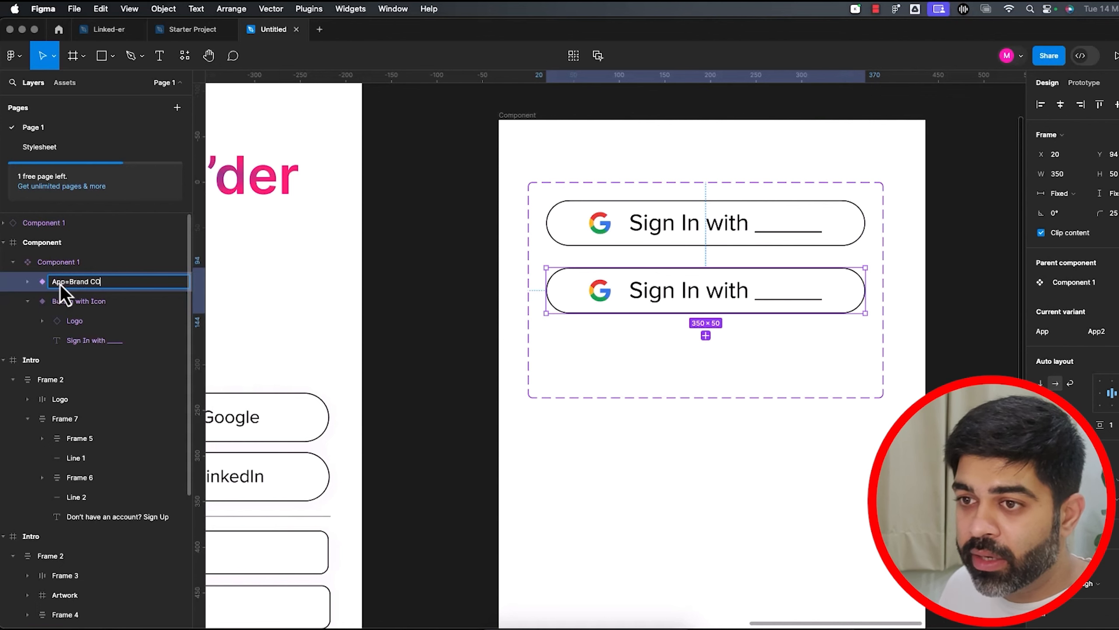
text(our)
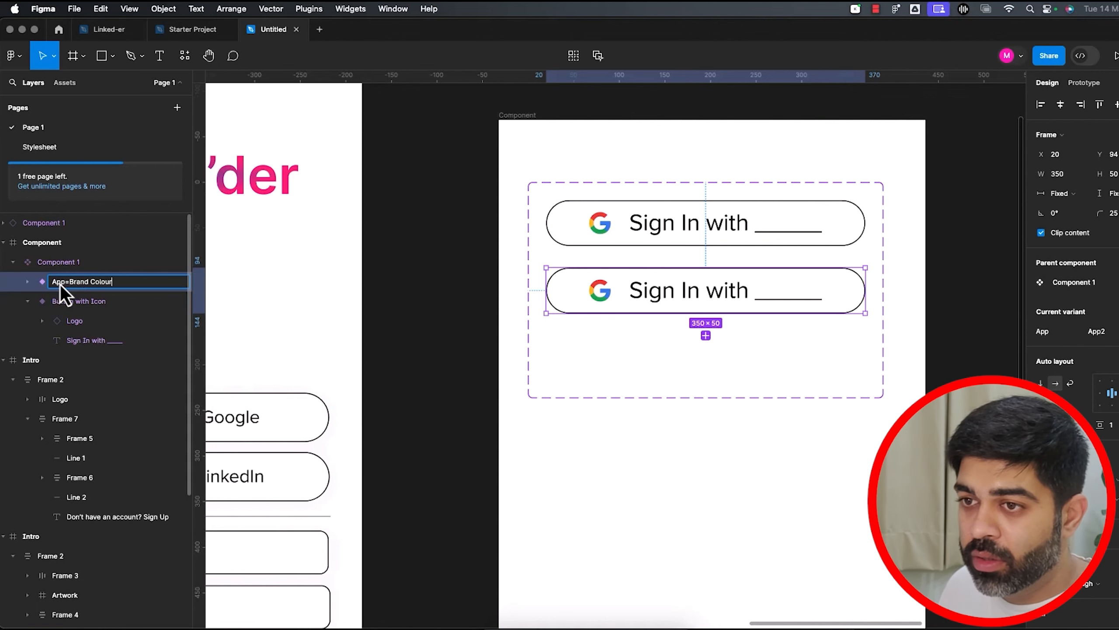
click(587, 463)
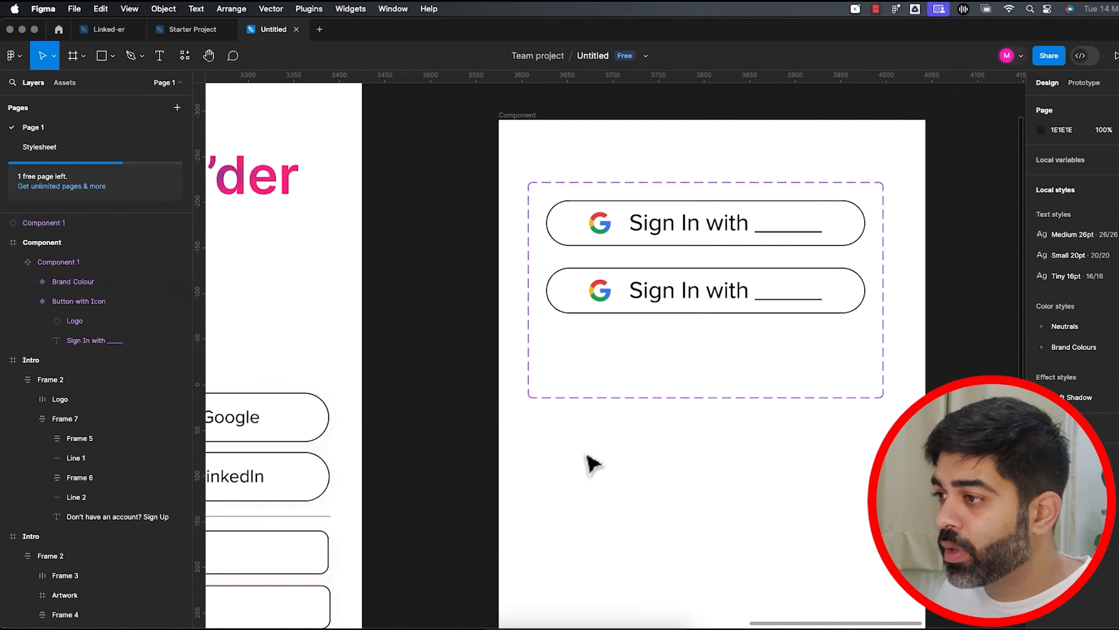
Remove the Brand Colour variant's stroke and fill it with the purple Brand Colours style.
click(143, 284)
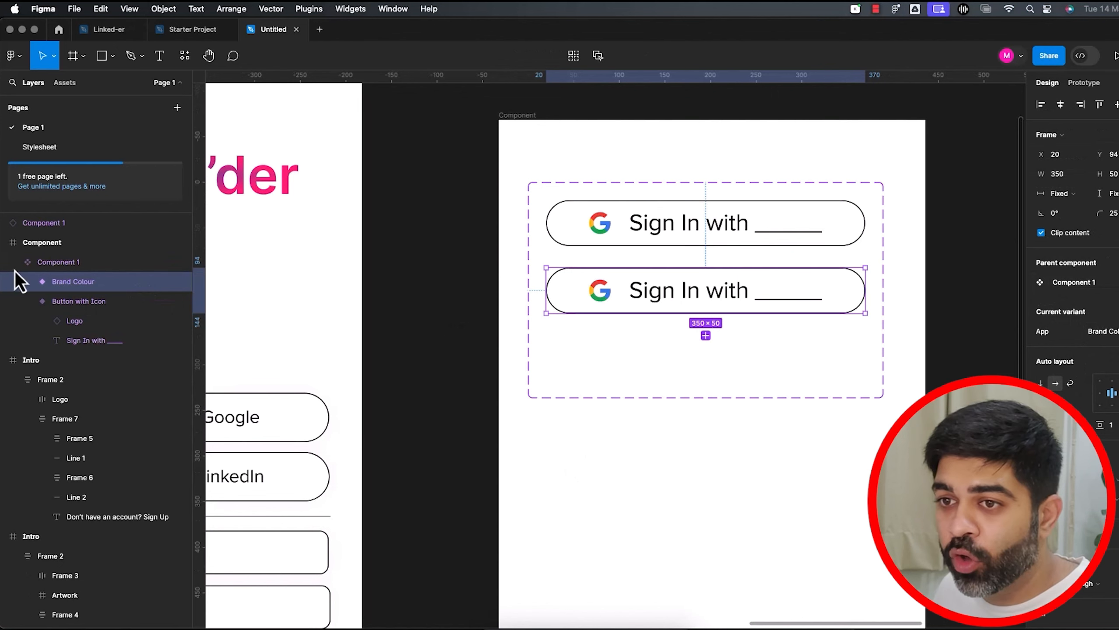
click(27, 302)
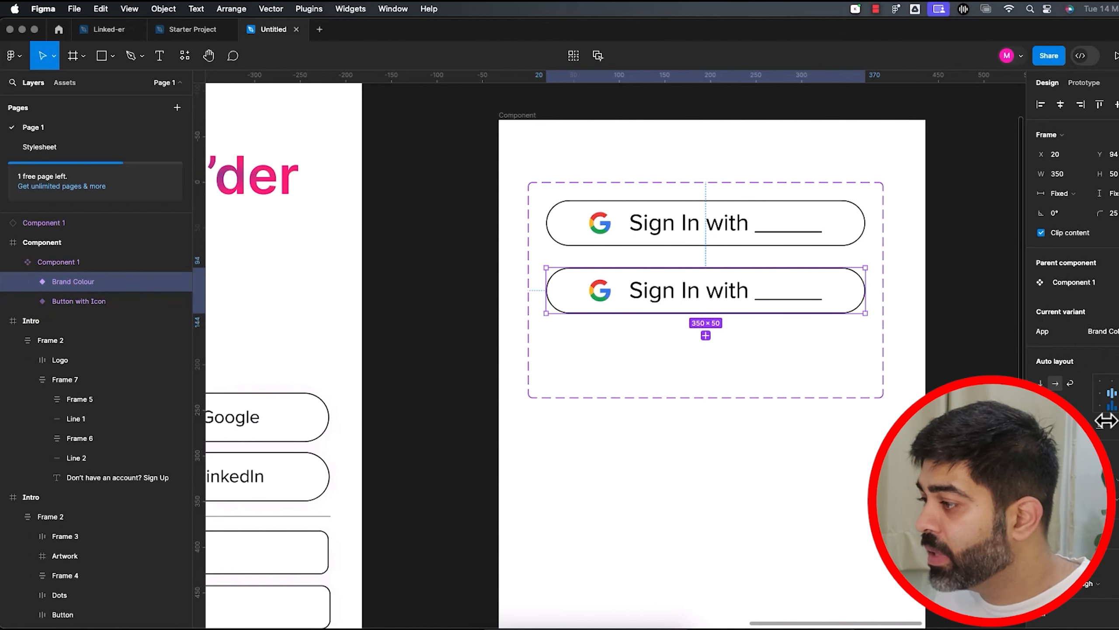
scroll(1109, 545, down, 10)
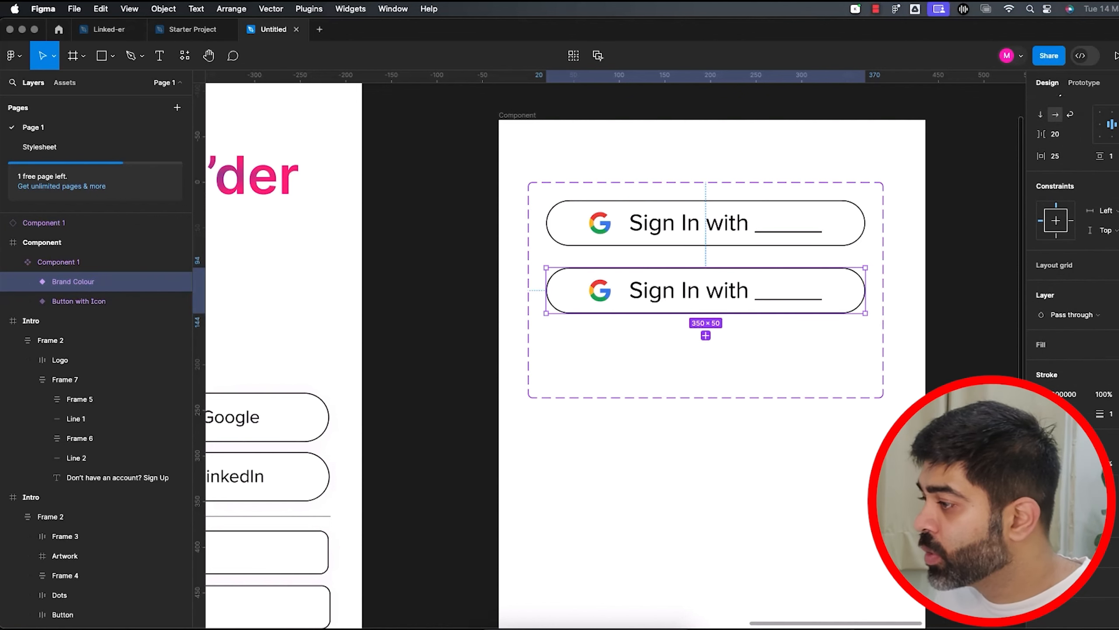
key(/)
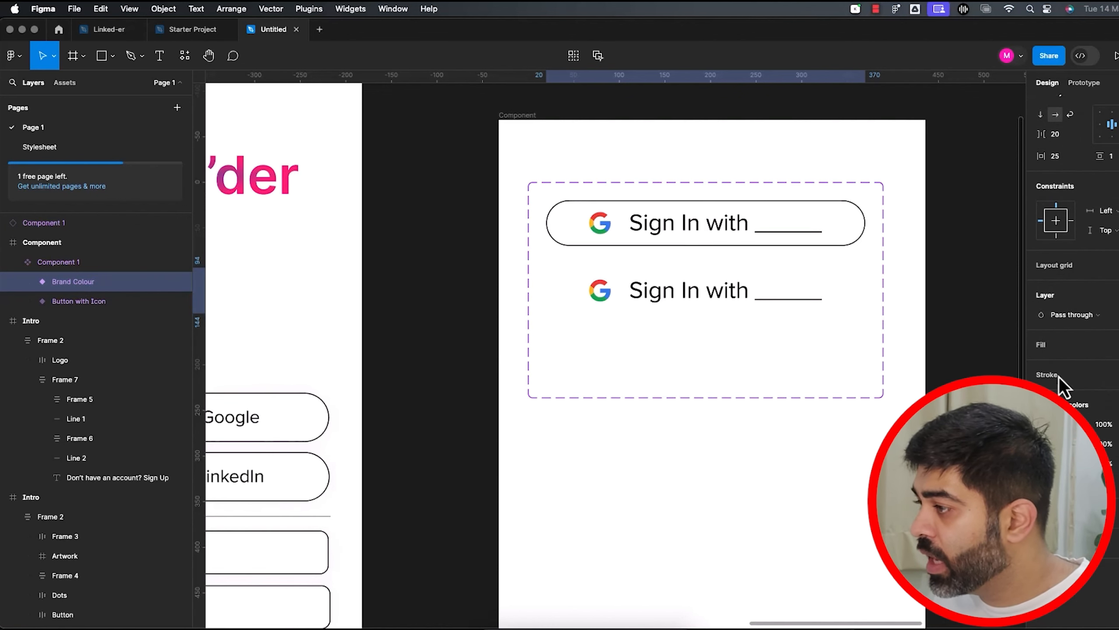
click(1109, 344)
click(1041, 364)
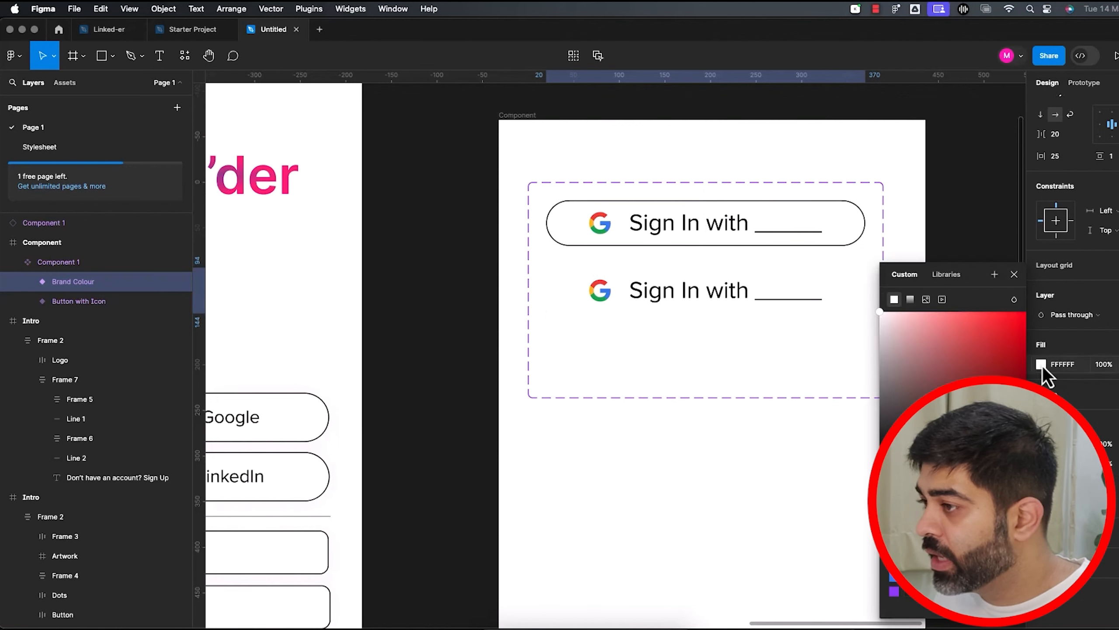
click(947, 274)
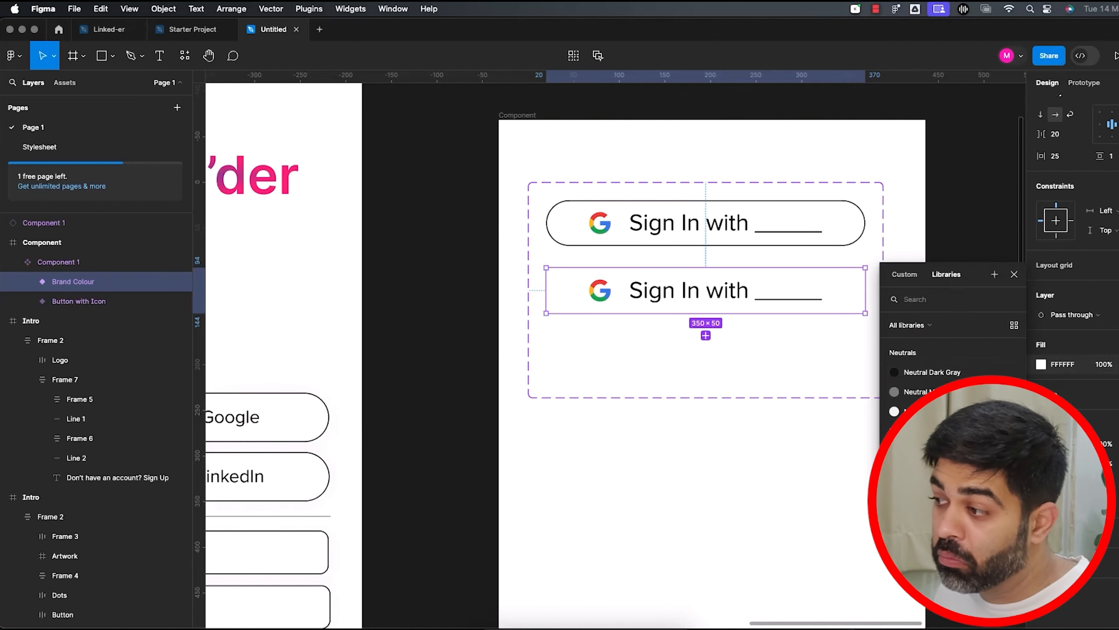
click(925, 450)
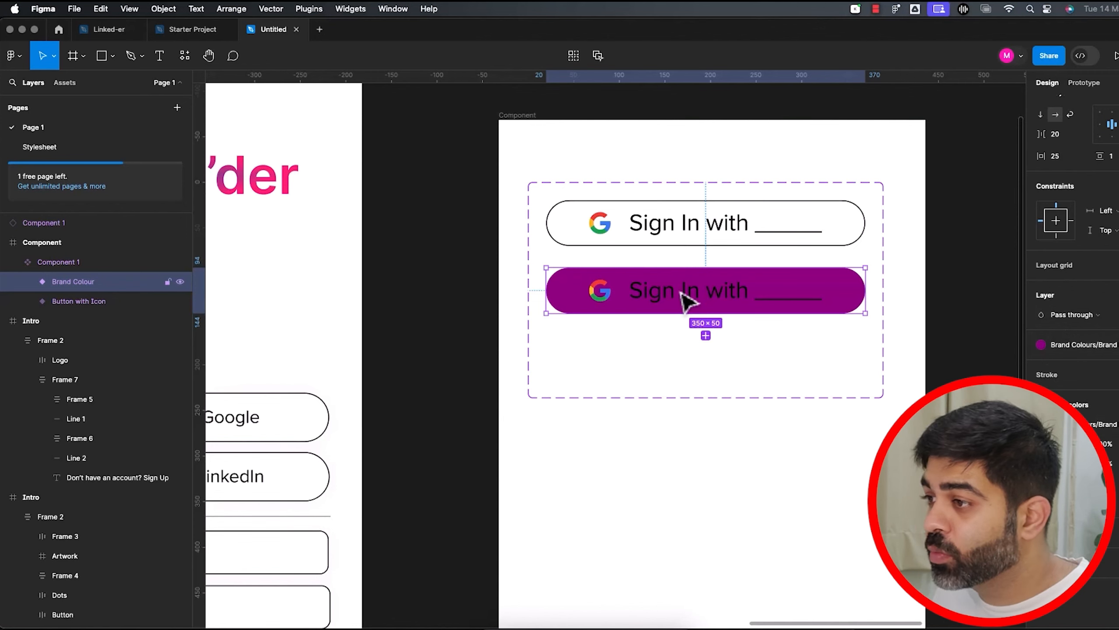
Change the "Sign In with" text in the Brand Colour variant to white.
double_click(690, 302)
click(1044, 412)
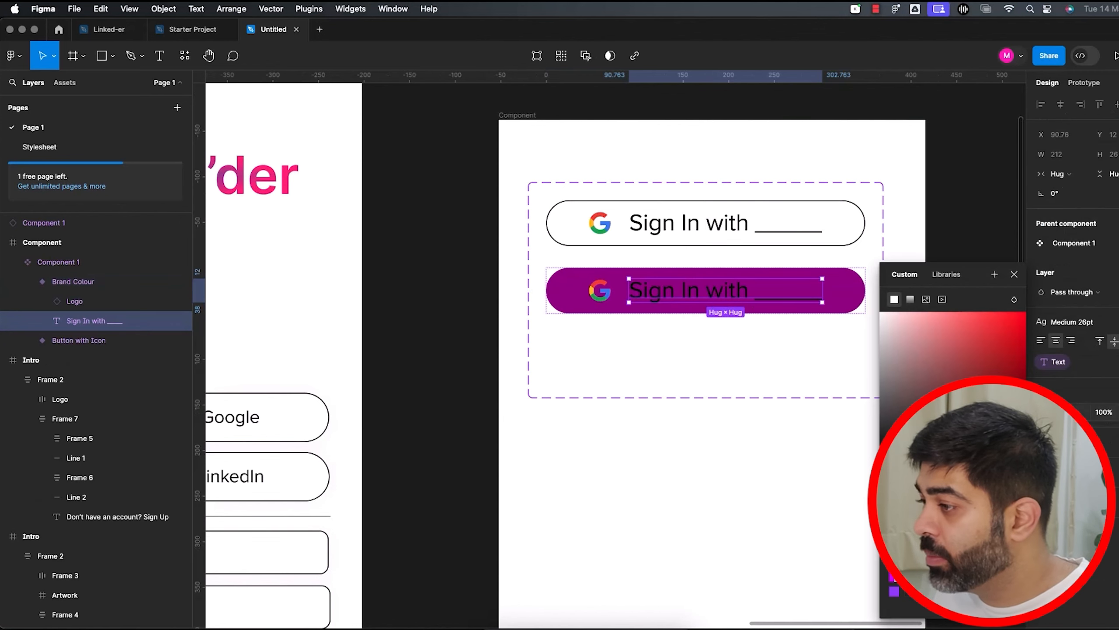
drag(908, 353, 881, 311)
click(787, 369)
click(667, 400)
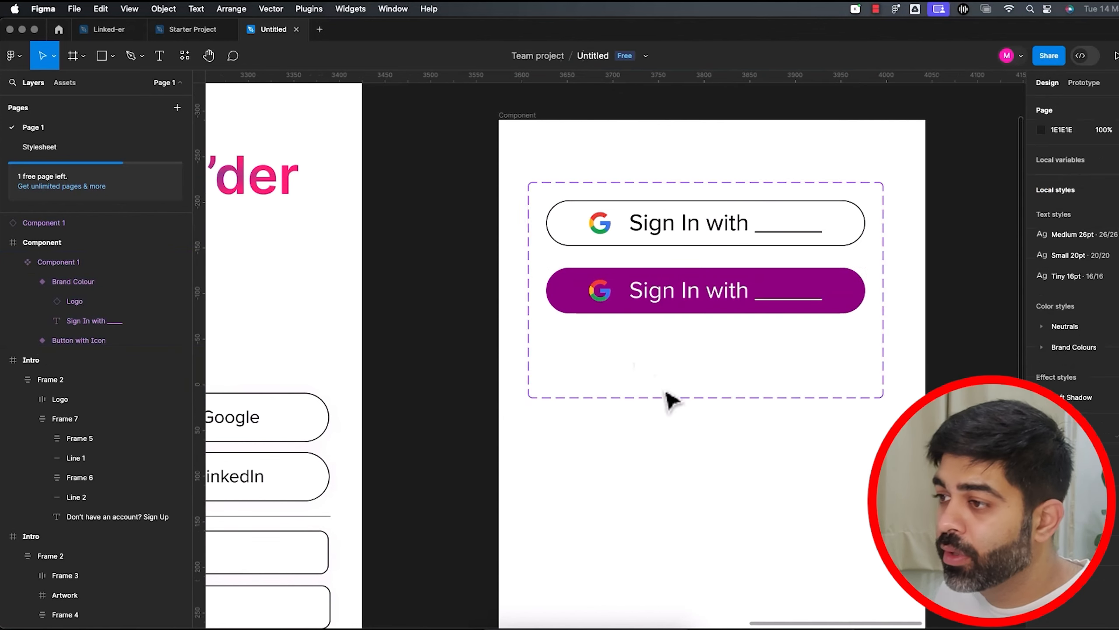
Delete the Logo instance from the Brand Colour variant.
click(79, 282)
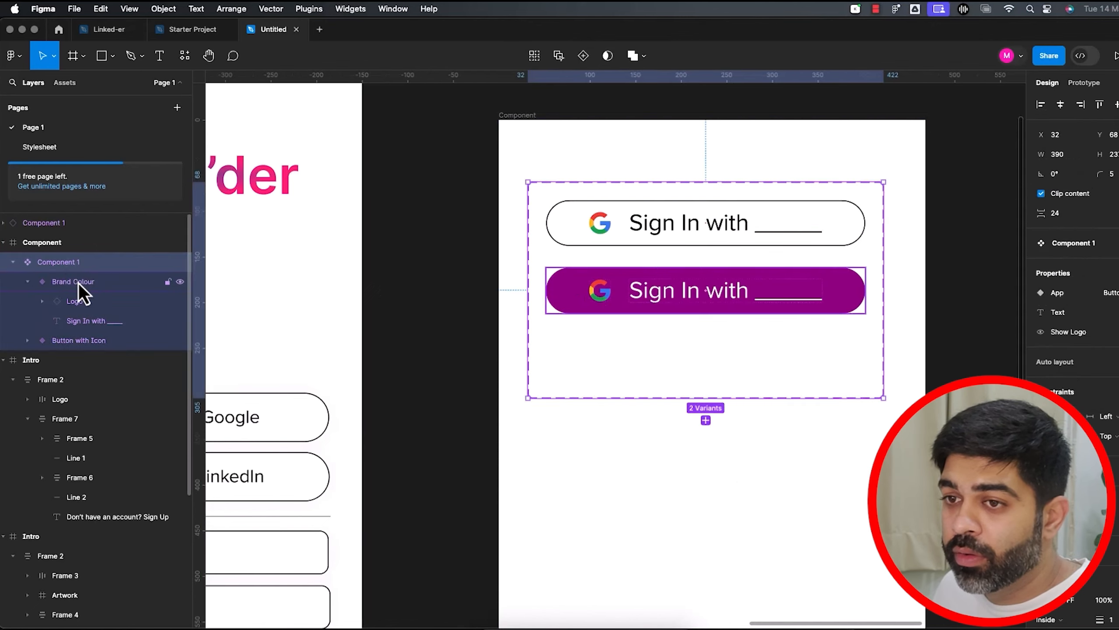
click(84, 303)
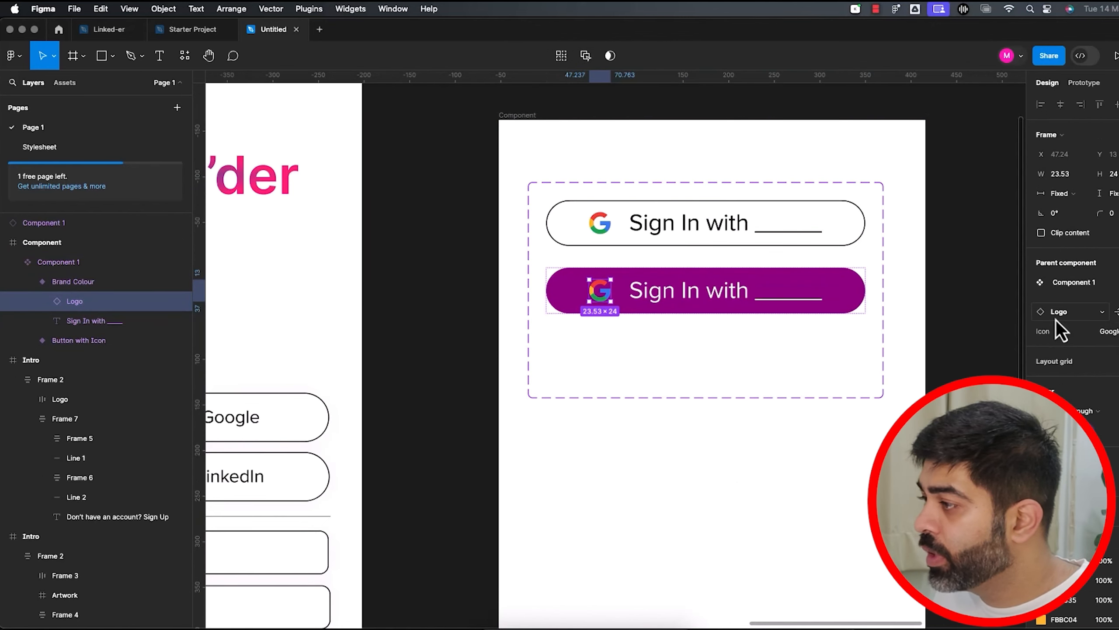
key(Delete)
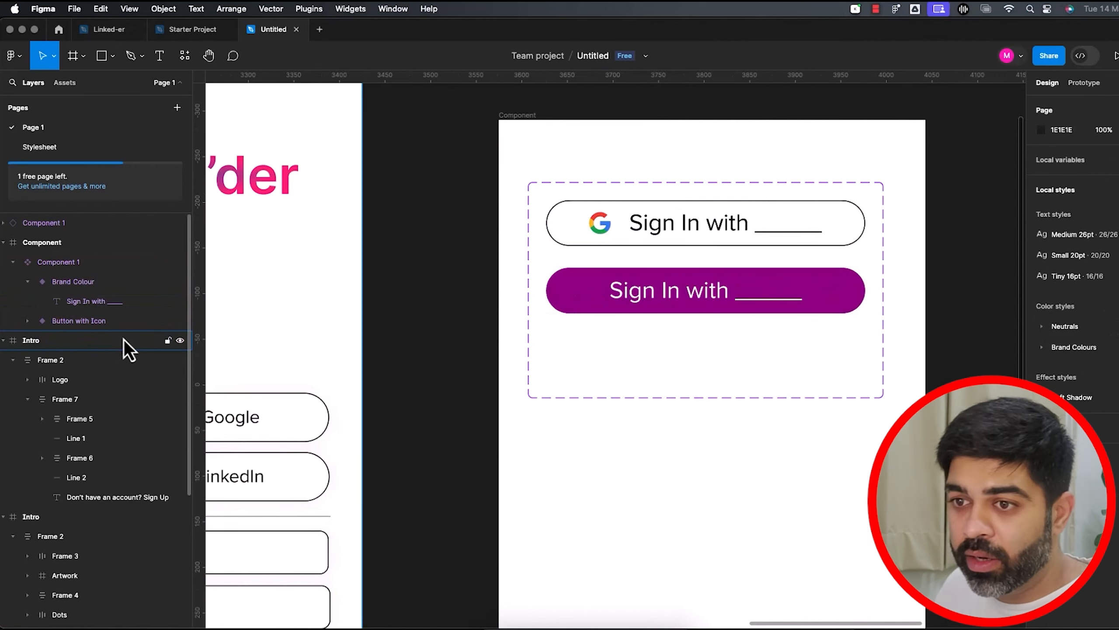
Inspect the Brand Colour variant and the Text property linked to its label.
click(110, 304)
click(95, 285)
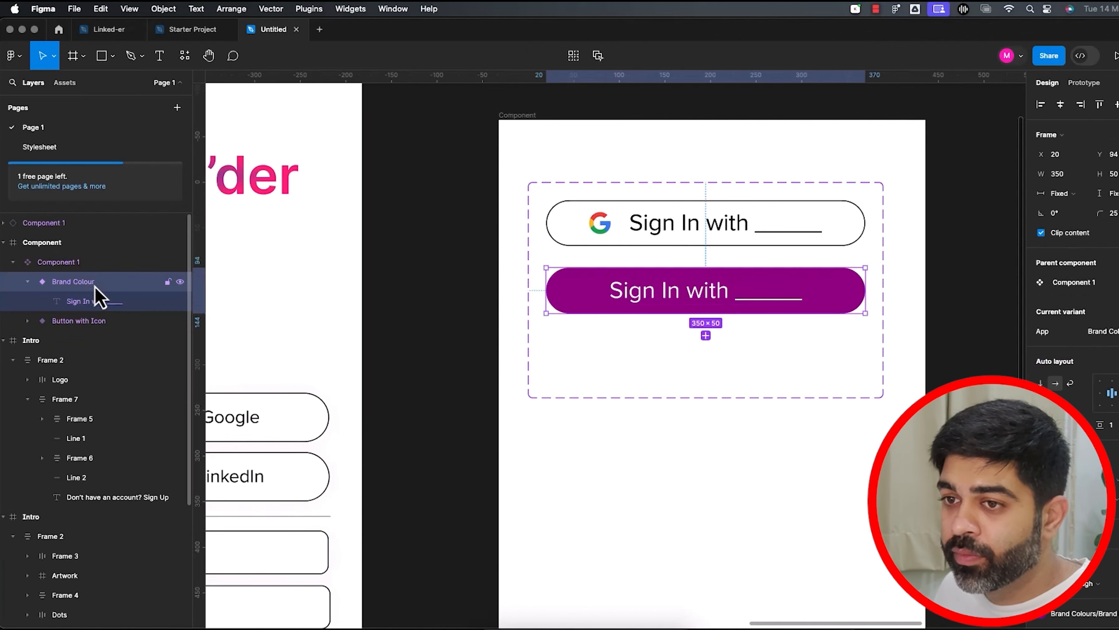
click(102, 304)
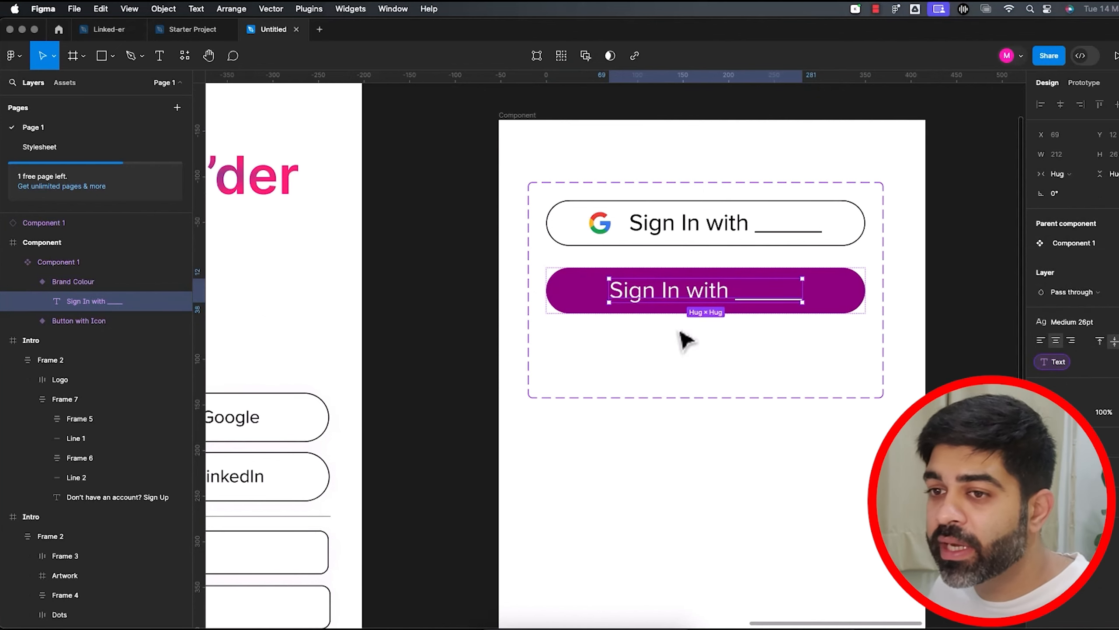
Move the Google button instance from the empty canvas into the Component frame, below the variant set.
click(90, 285)
click(82, 267)
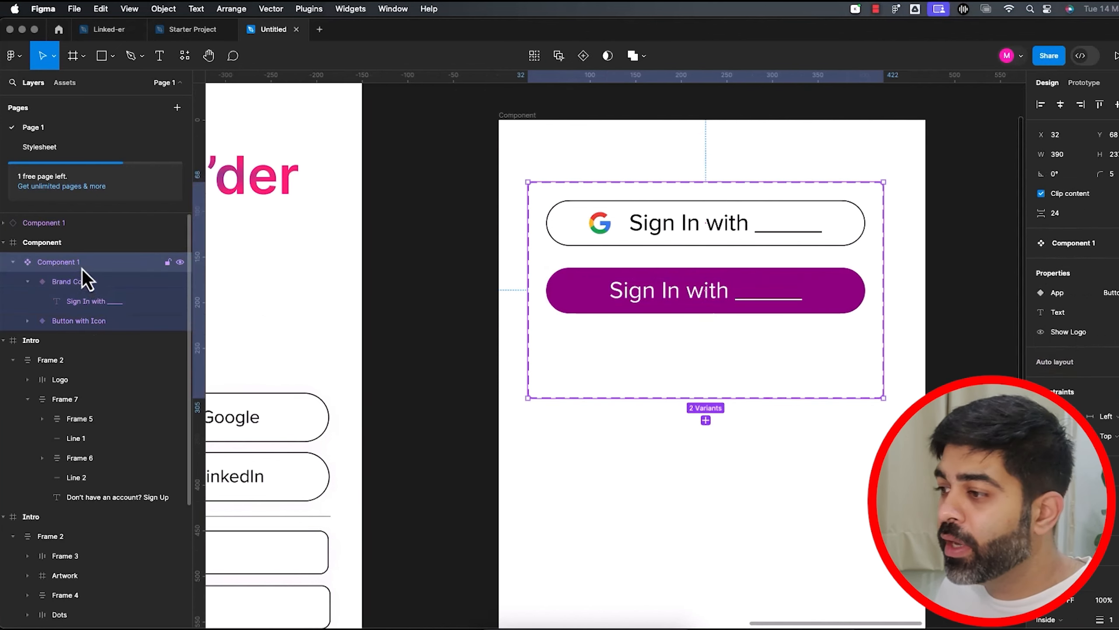
scroll(767, 441, down, 5)
scroll(830, 468, right, 5)
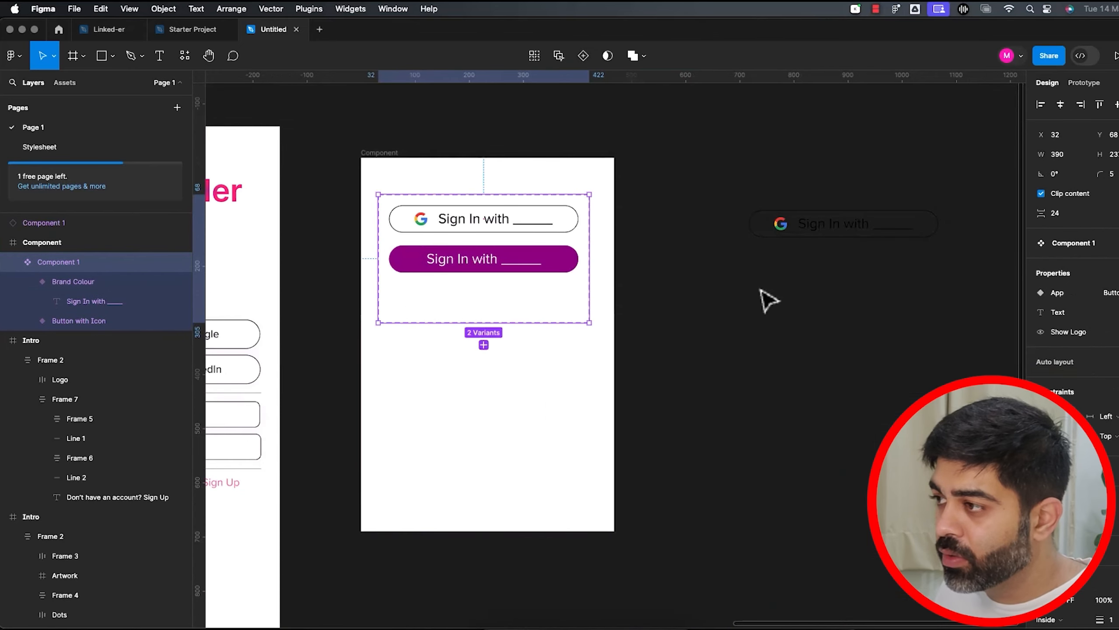
drag(810, 233, 478, 498)
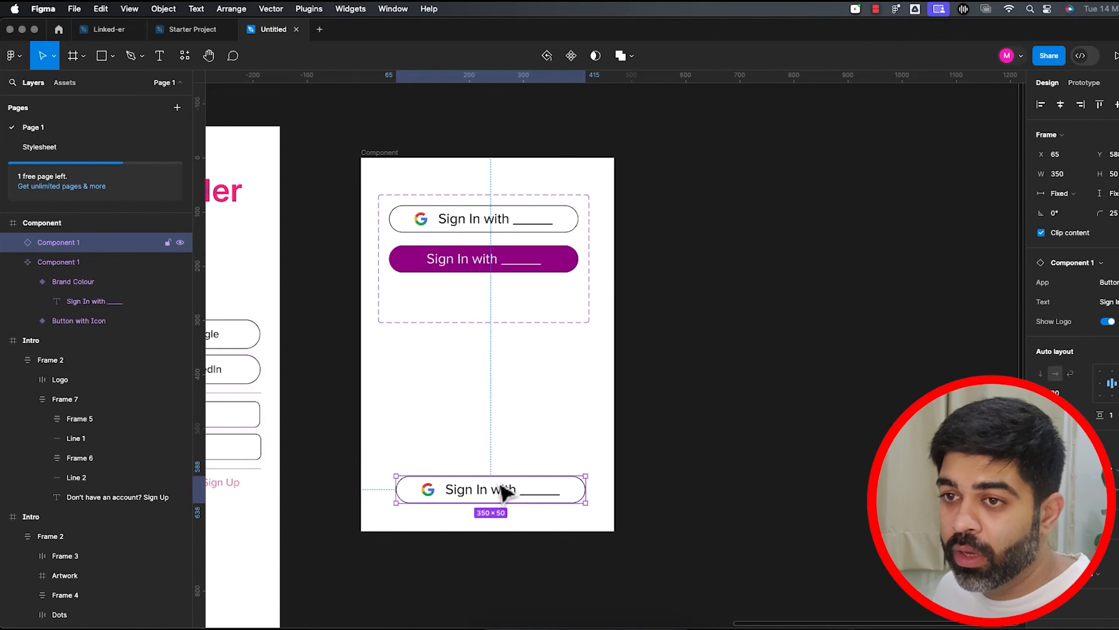
click(18, 262)
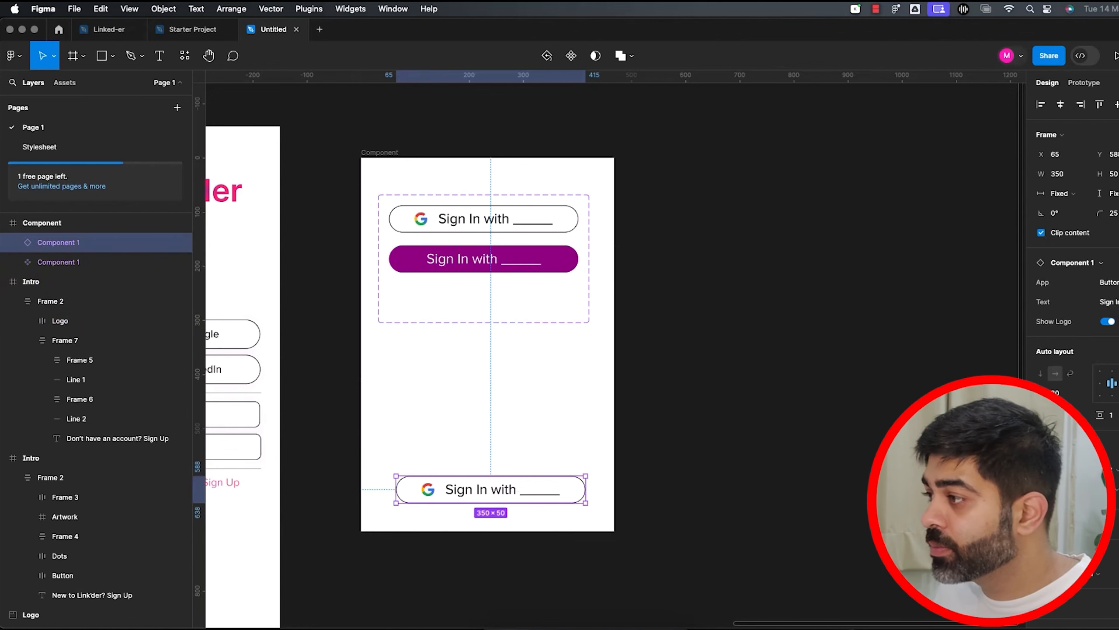
Switch the placed button instance to the Brand Colour variant and set its text to "Log In".
click(1107, 282)
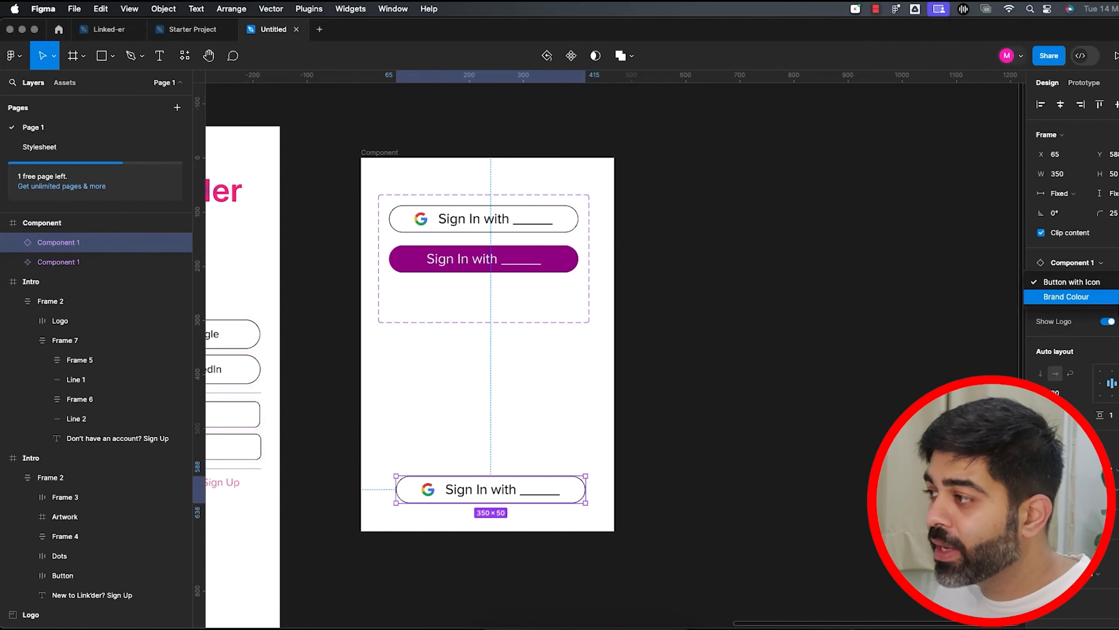
click(1115, 297)
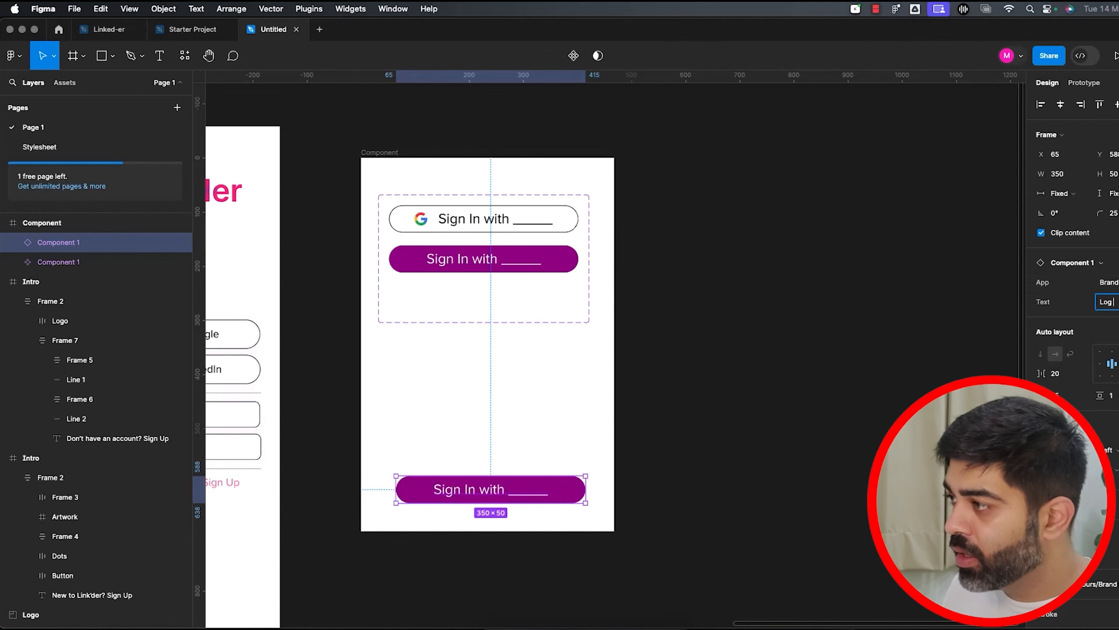
key(Return)
click(573, 439)
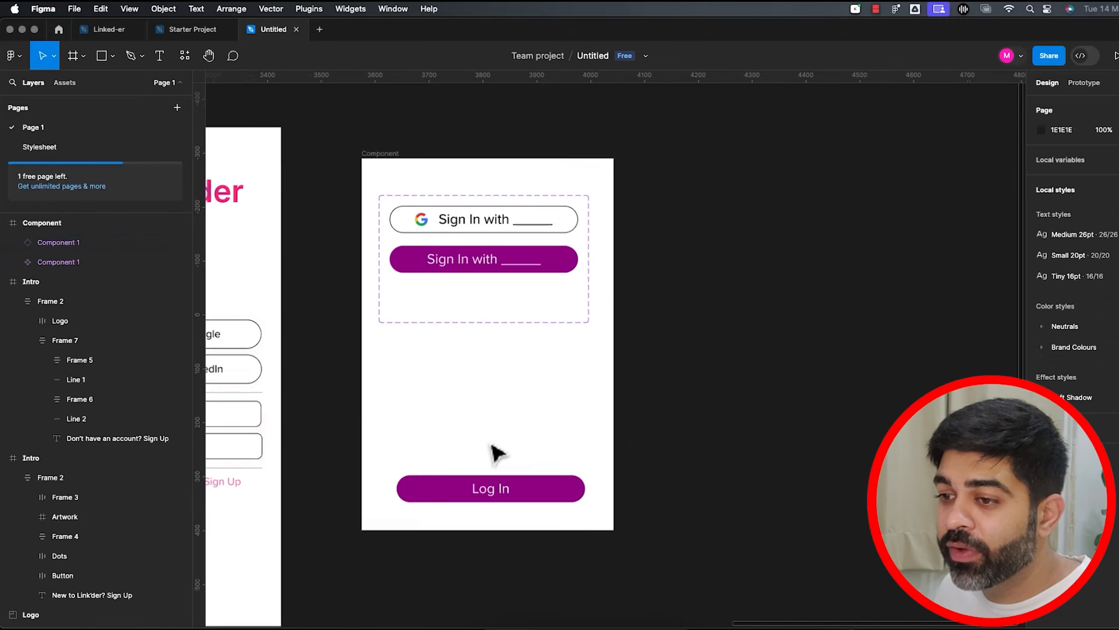
Add a third variant to the button component set and name it "Text Button".
scroll(492, 452, down, 3)
scroll(498, 440, left, 2)
scroll(398, 457, up, 5)
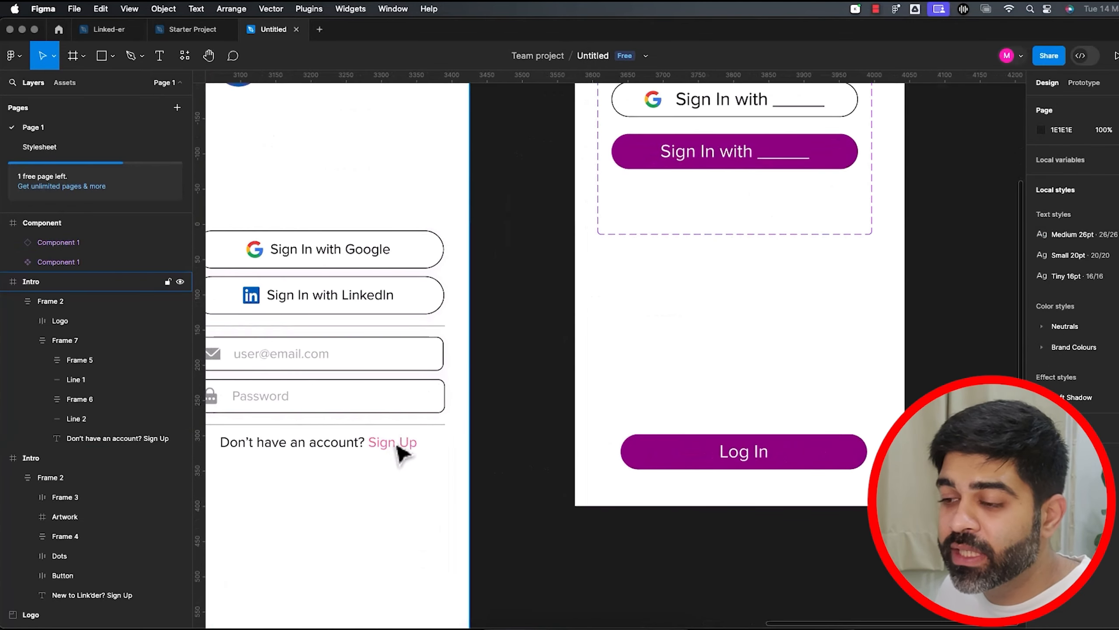
click(786, 163)
click(735, 257)
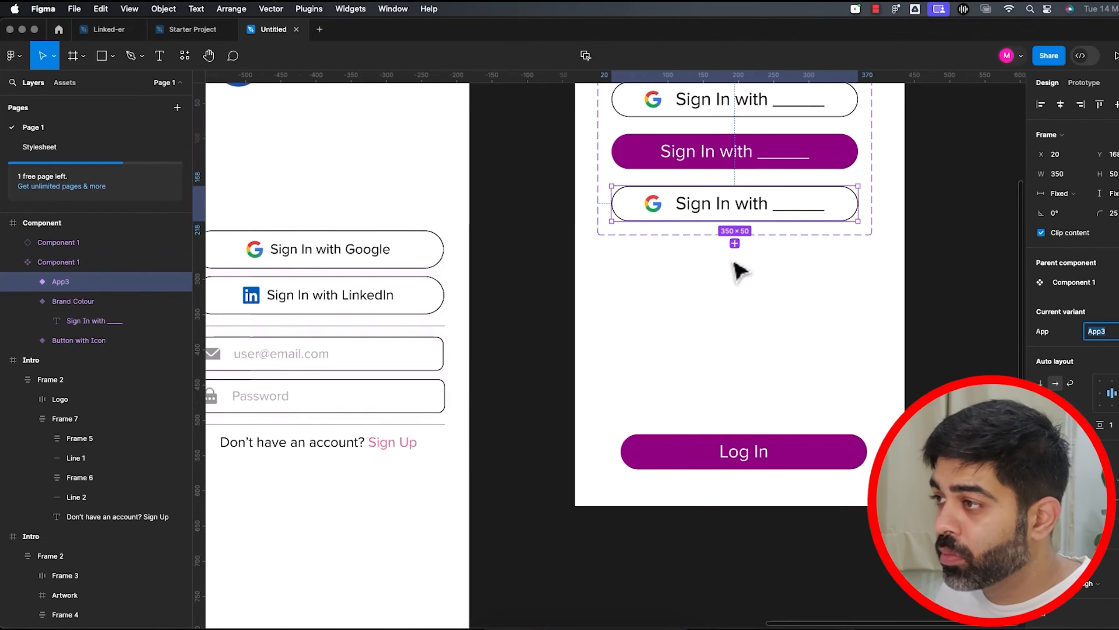
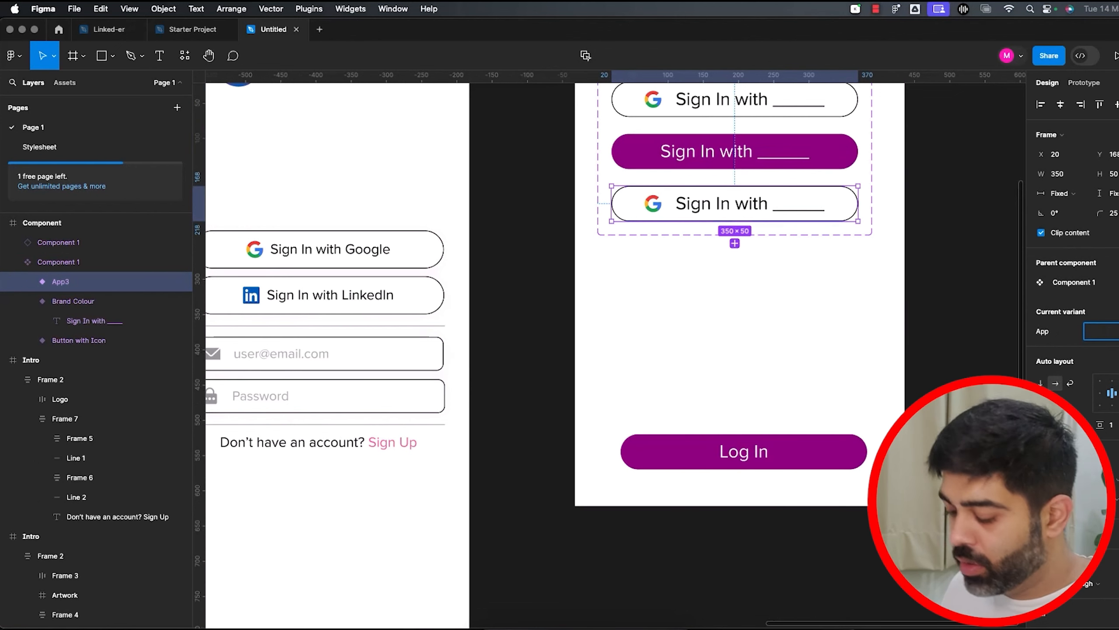
text(Text Butto)
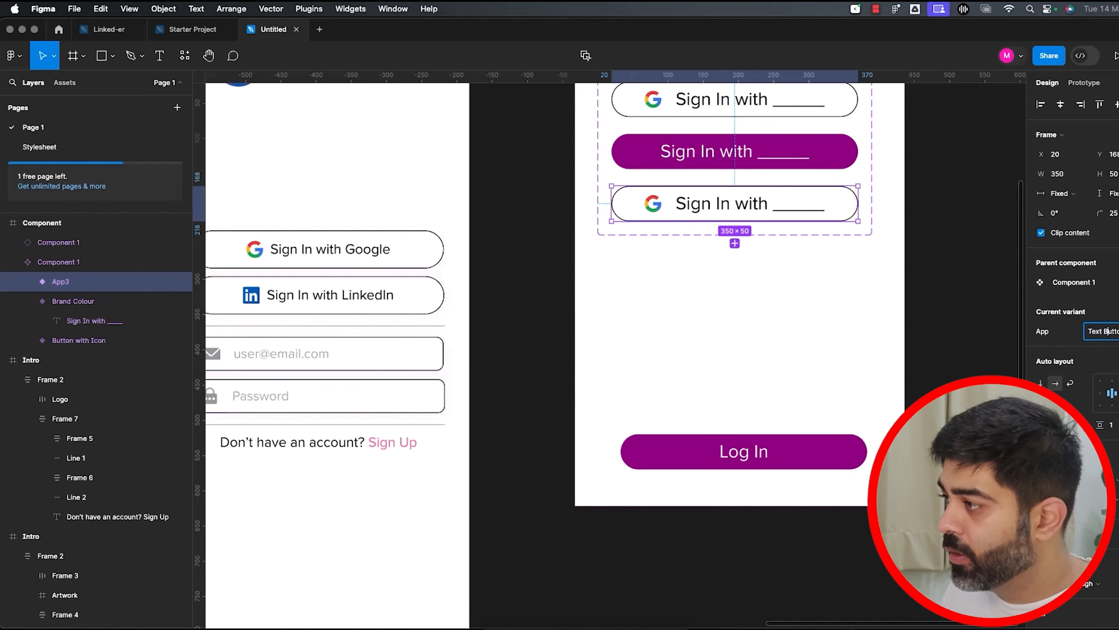
click(886, 299)
Delete the Logo instance from the Text Button variant.
click(829, 472)
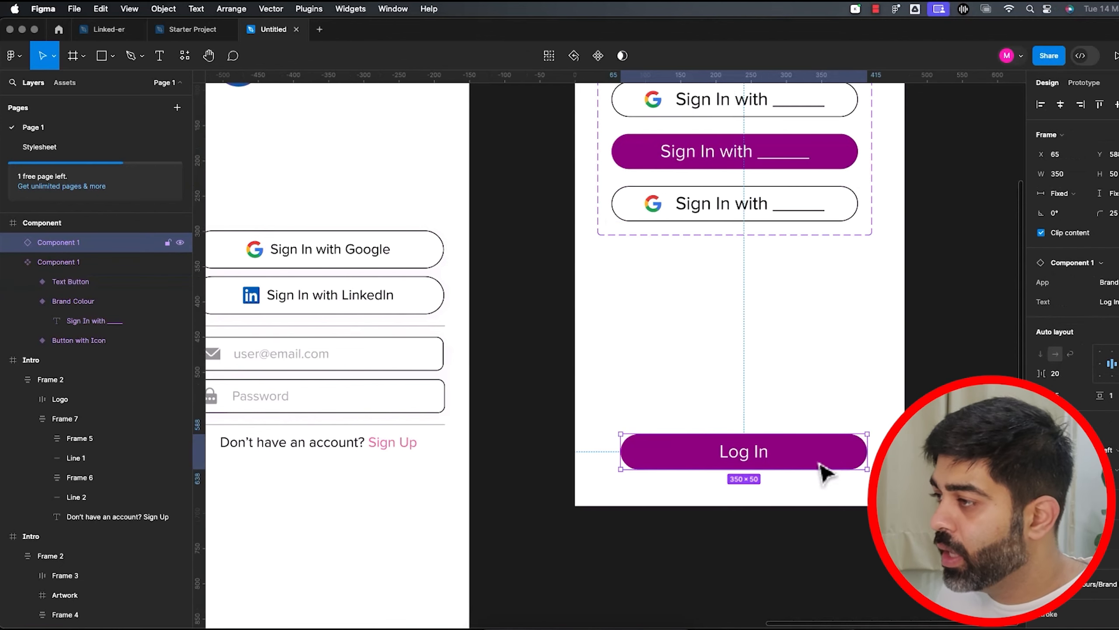
click(795, 229)
super+click(819, 211)
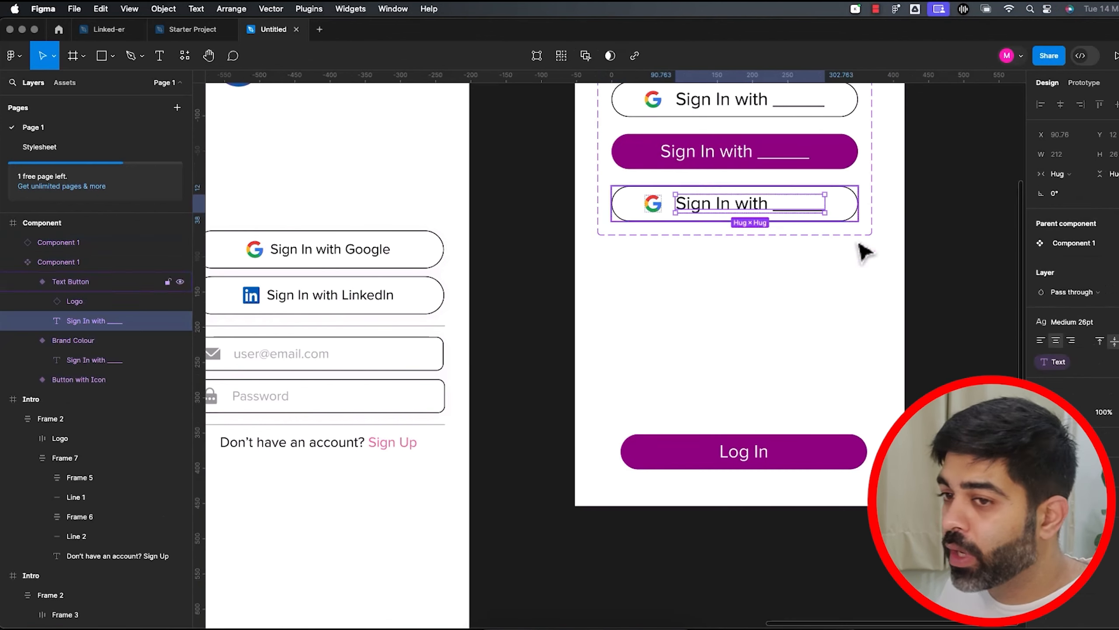
click(93, 306)
key(Delete)
Remove the stroke from the Text Button variant.
click(93, 304)
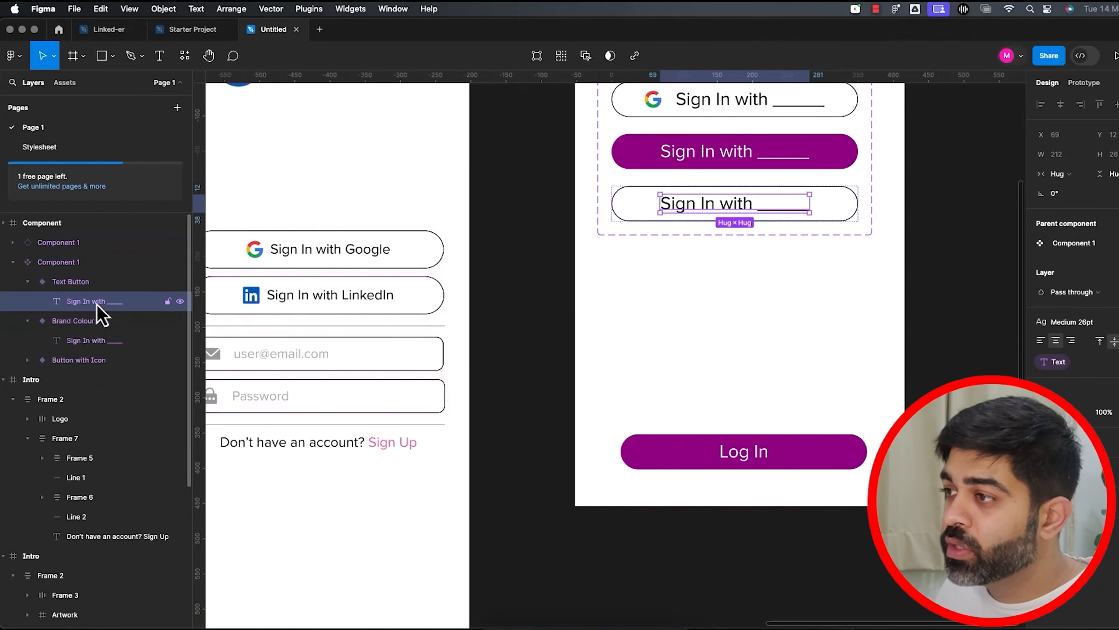
click(68, 282)
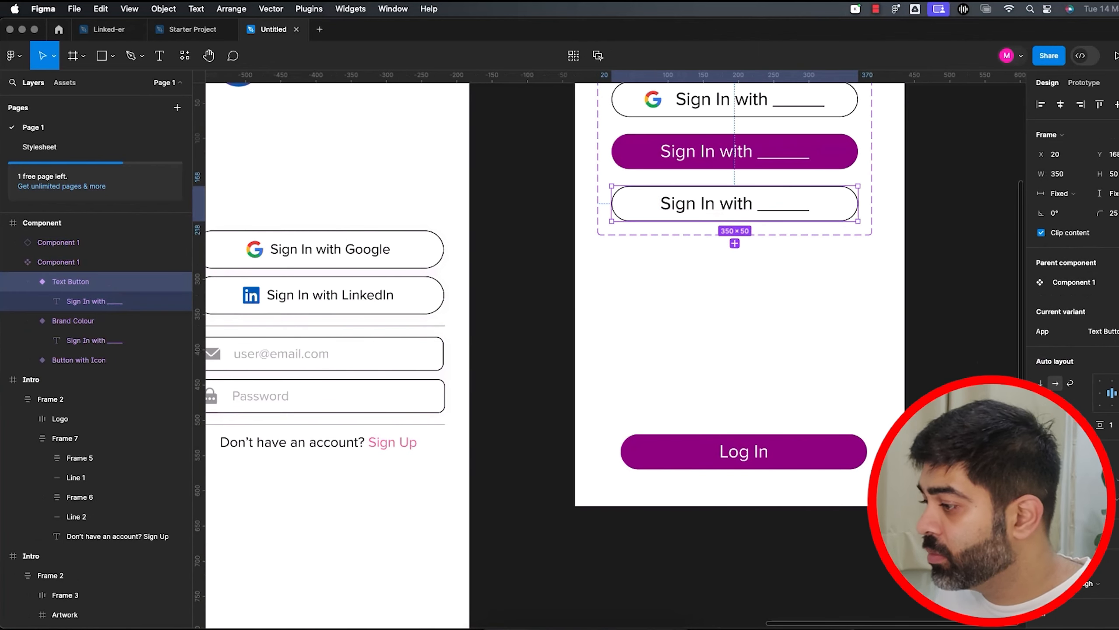
scroll(1071, 308, down, 5)
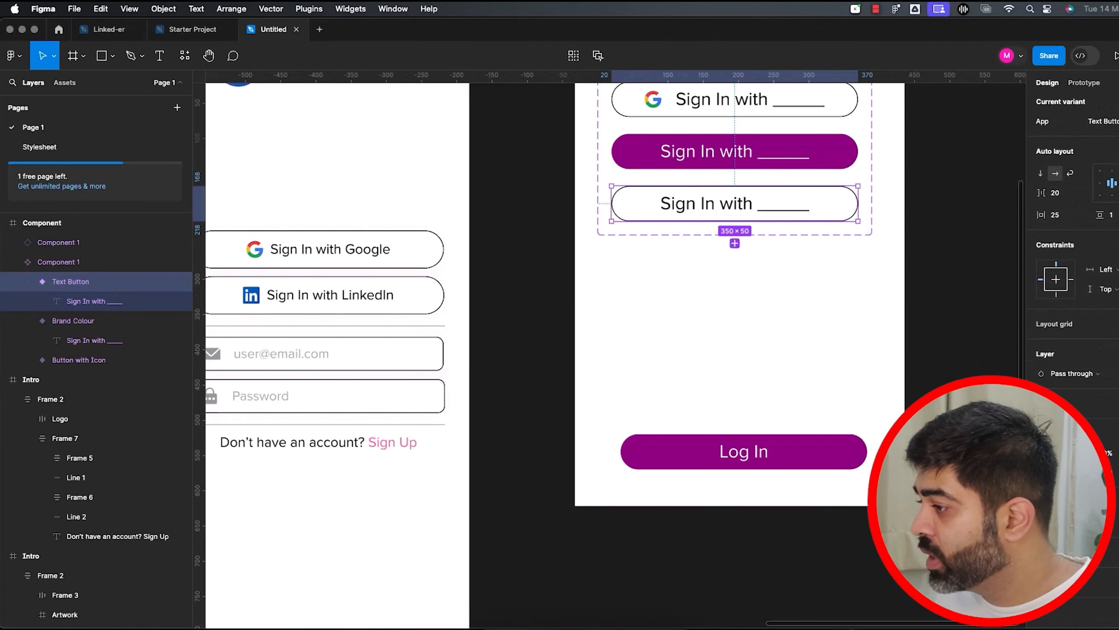
key(shift+/)
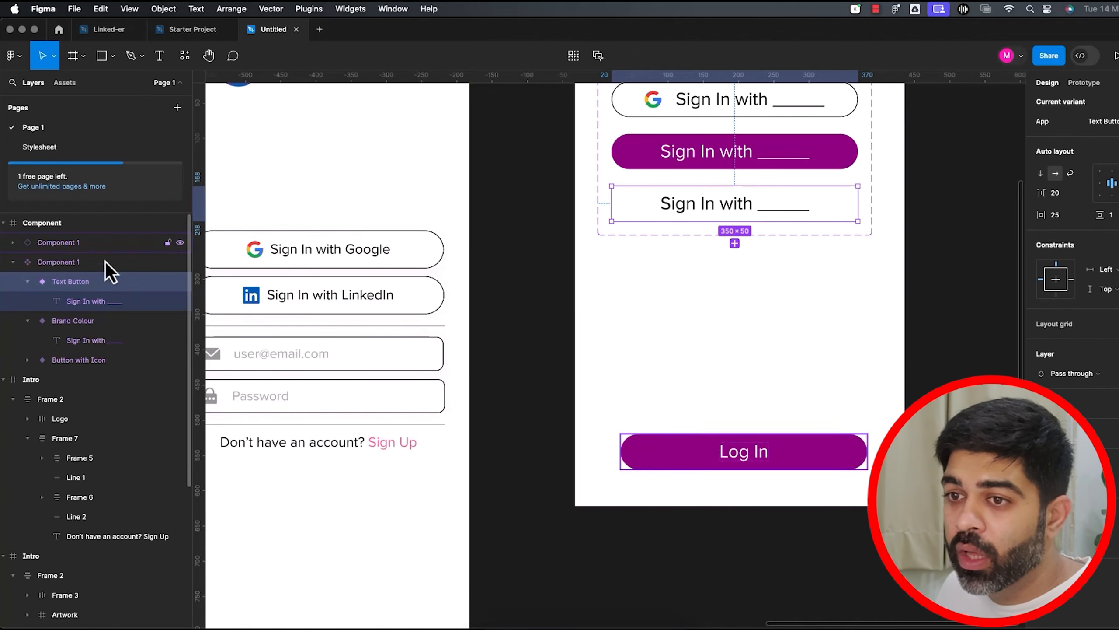
Give the Text Button variant's label the Small 20pt text style and the pink Brand Colours style.
click(108, 302)
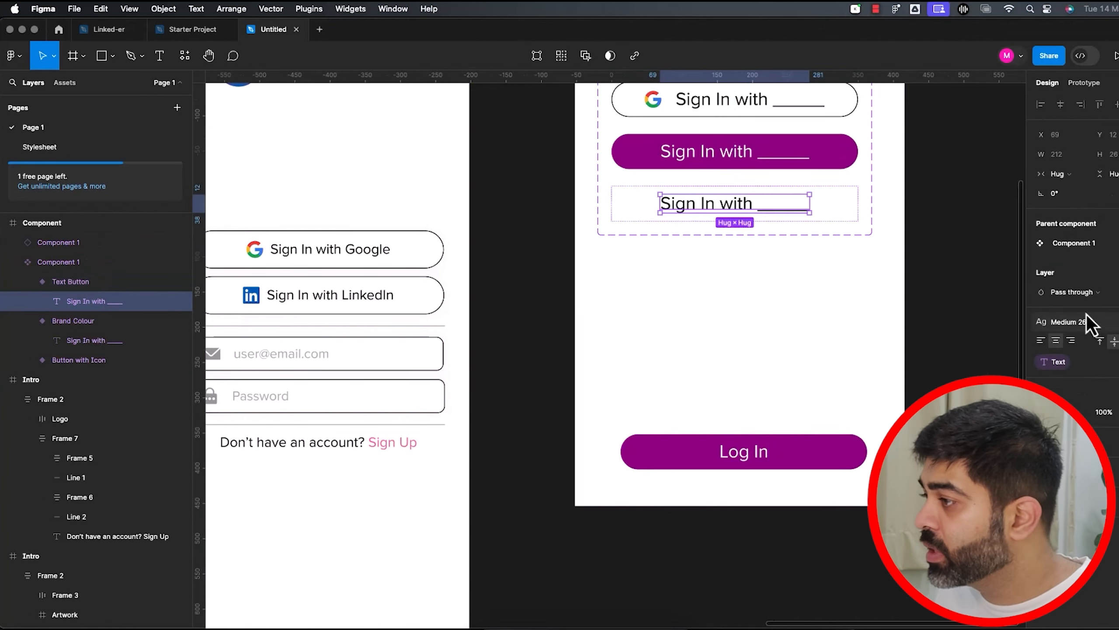
click(1079, 327)
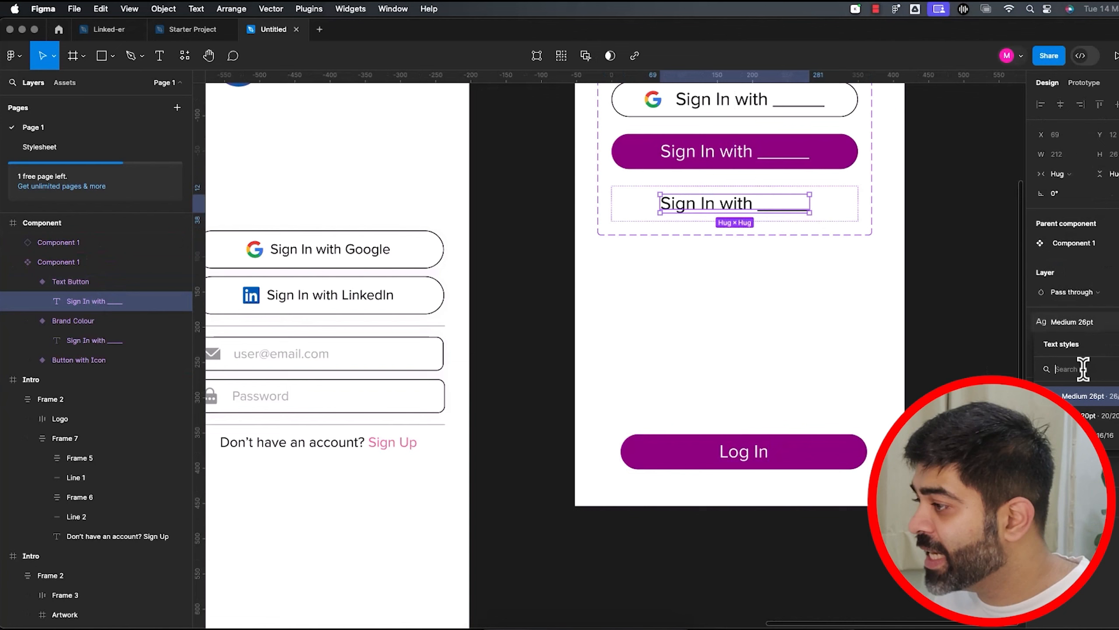
click(1088, 417)
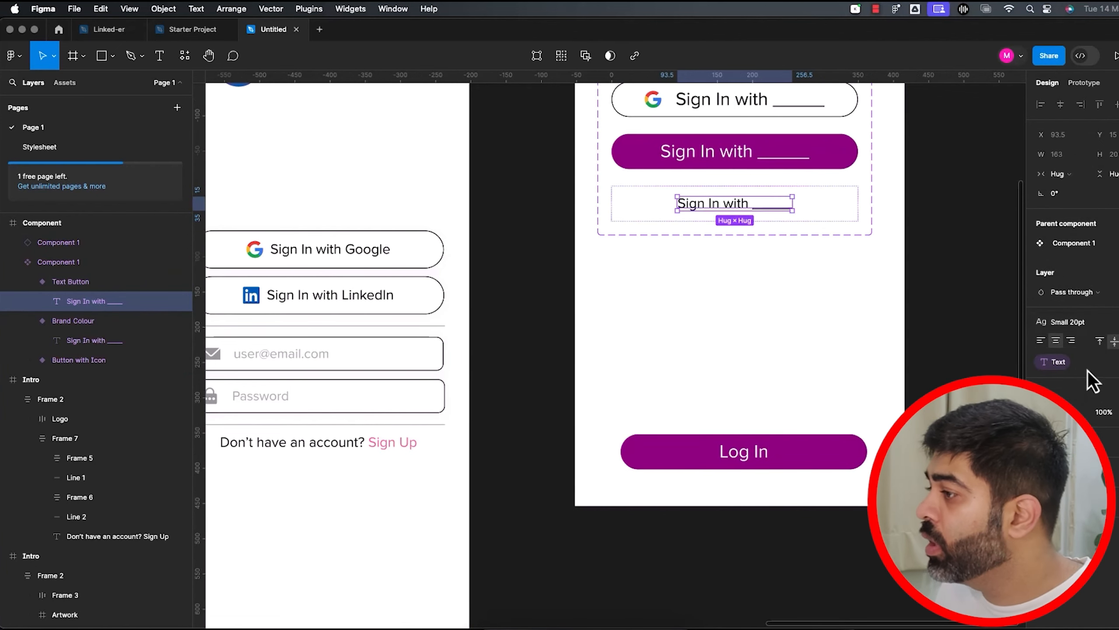
click(1044, 412)
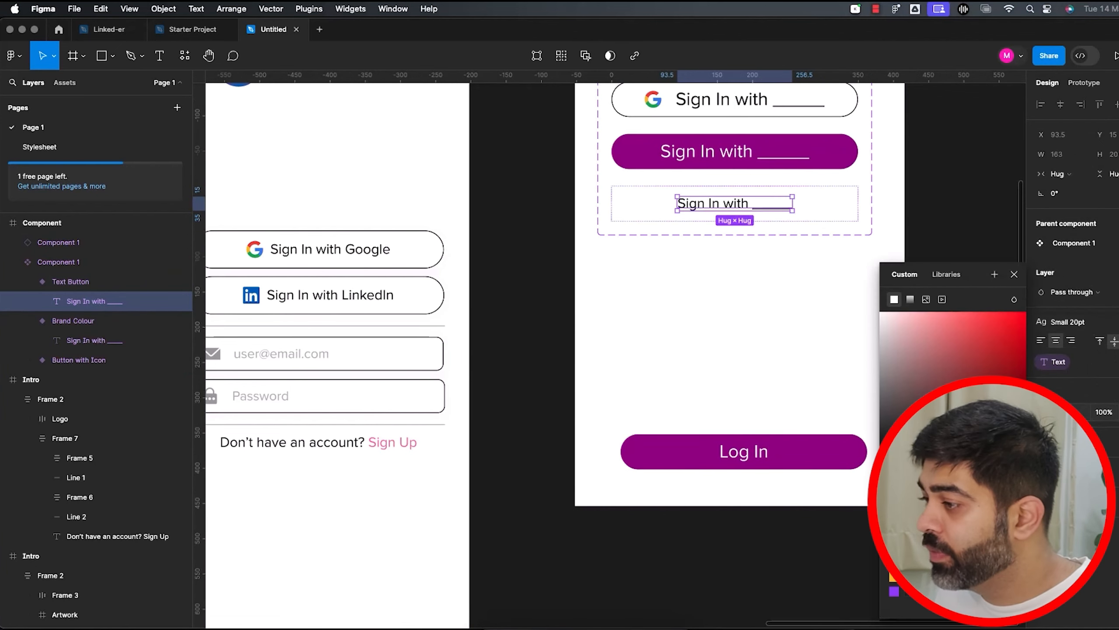
click(945, 277)
click(921, 507)
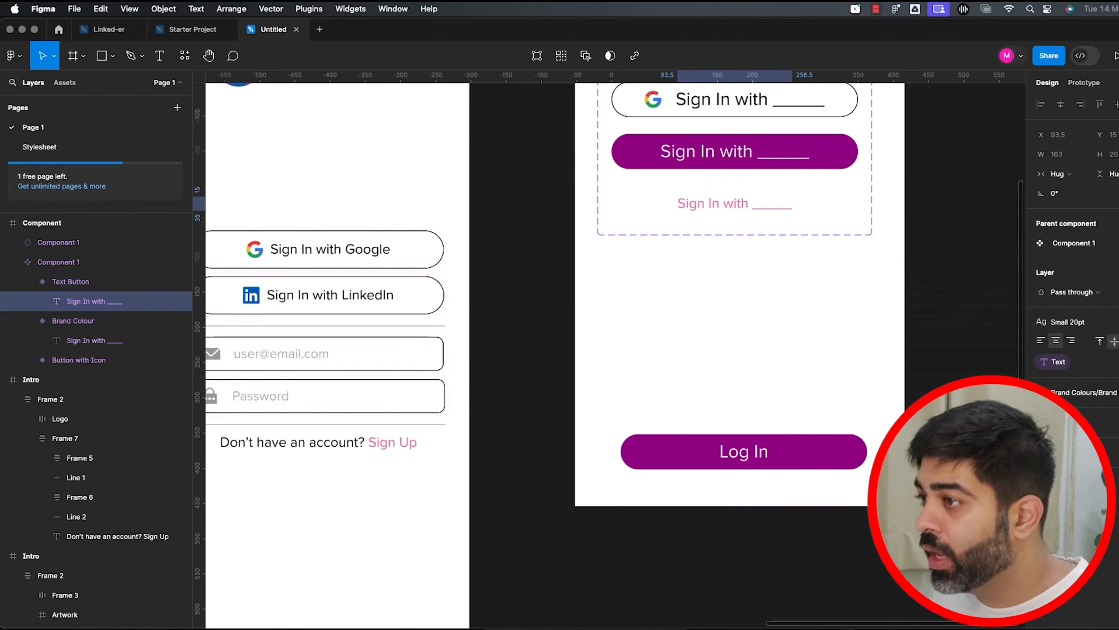
click(788, 339)
Move the Log In instance up, centred under the variant set, and switch it to the Text Button variant.
scroll(805, 319, up, 3)
scroll(805, 318, right, 2)
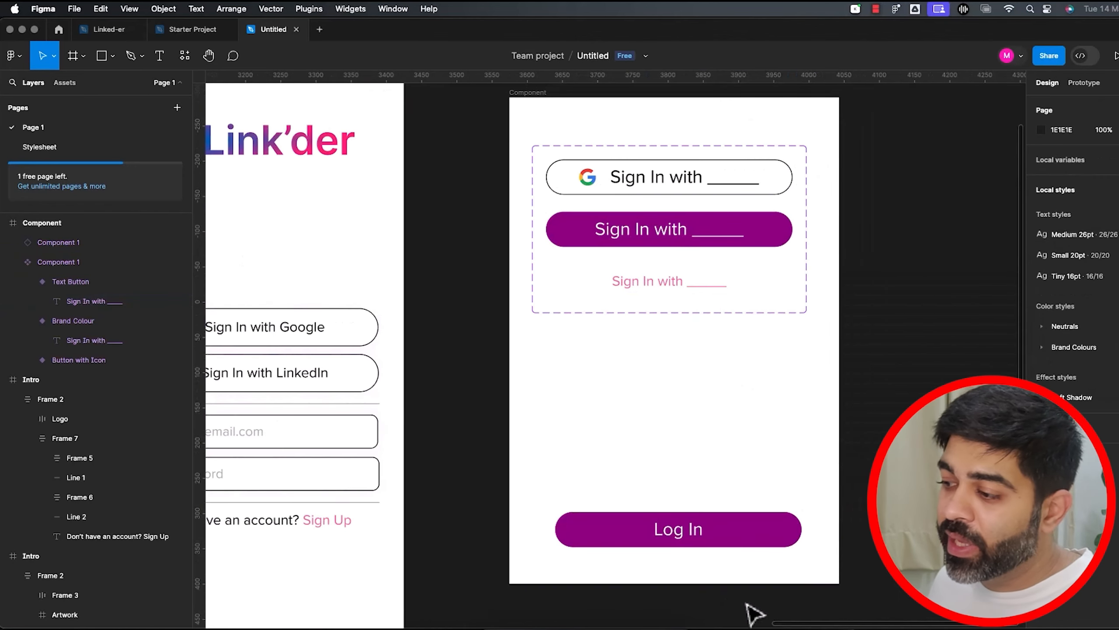
click(754, 539)
drag(754, 540, 749, 470)
click(1109, 282)
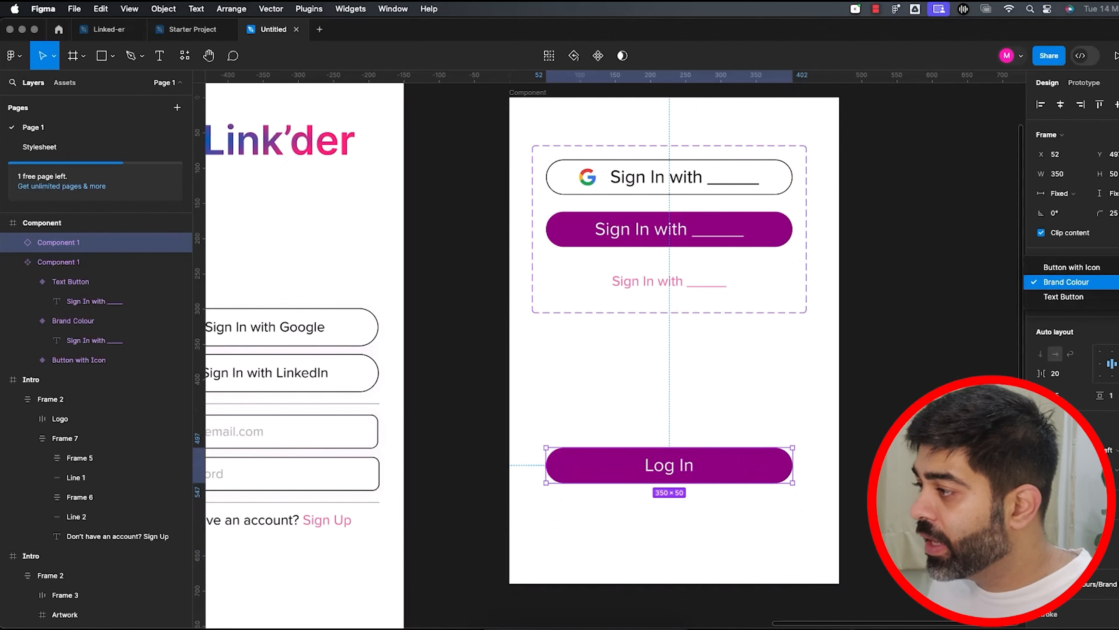
click(1111, 294)
click(708, 544)
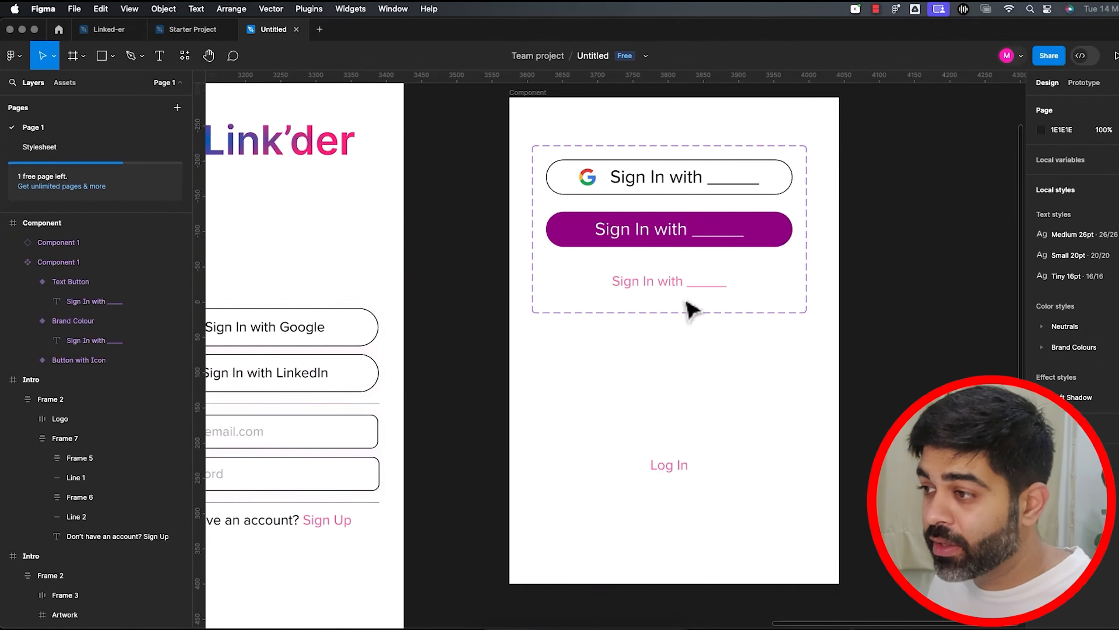
Set both the width and height of the Text Button variant to hug its contents.
click(682, 284)
super+click(683, 286)
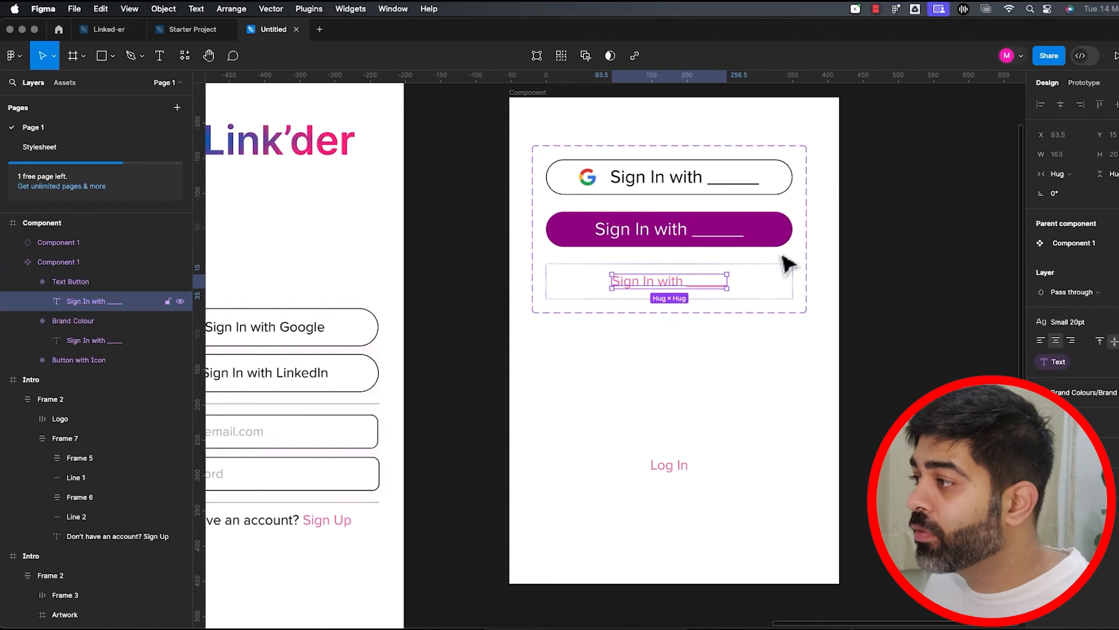
click(86, 286)
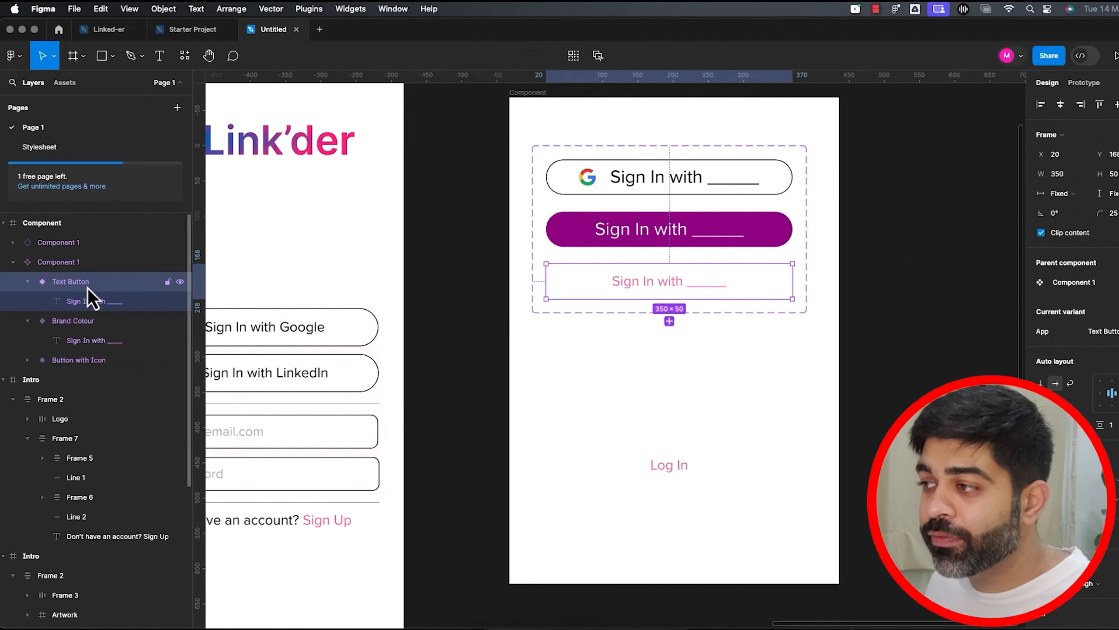
click(1075, 195)
click(1079, 215)
click(1108, 193)
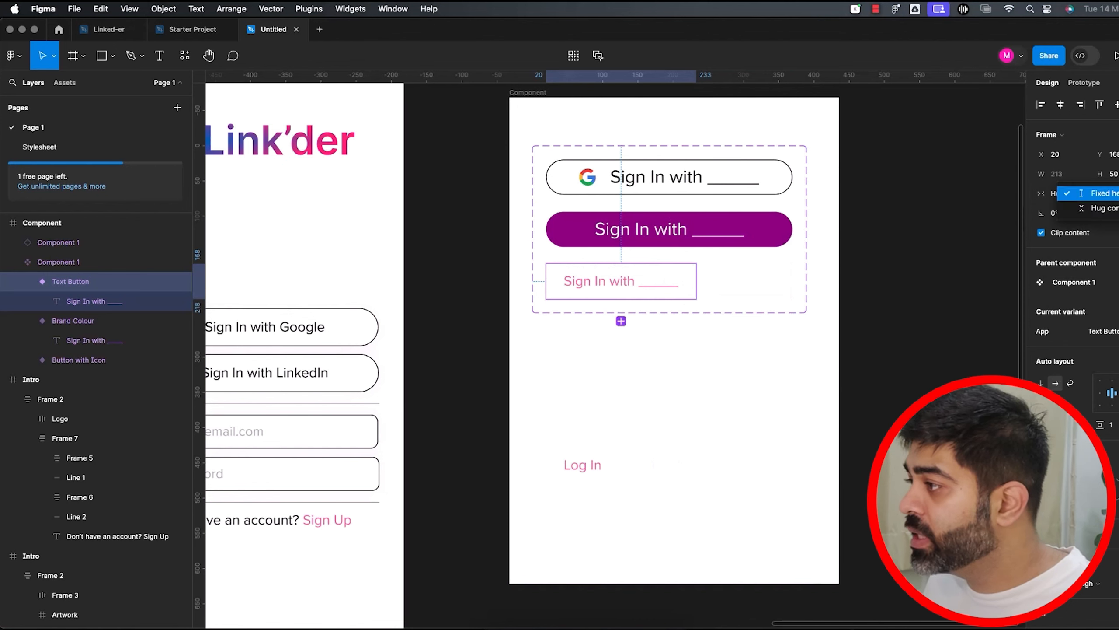
click(1102, 213)
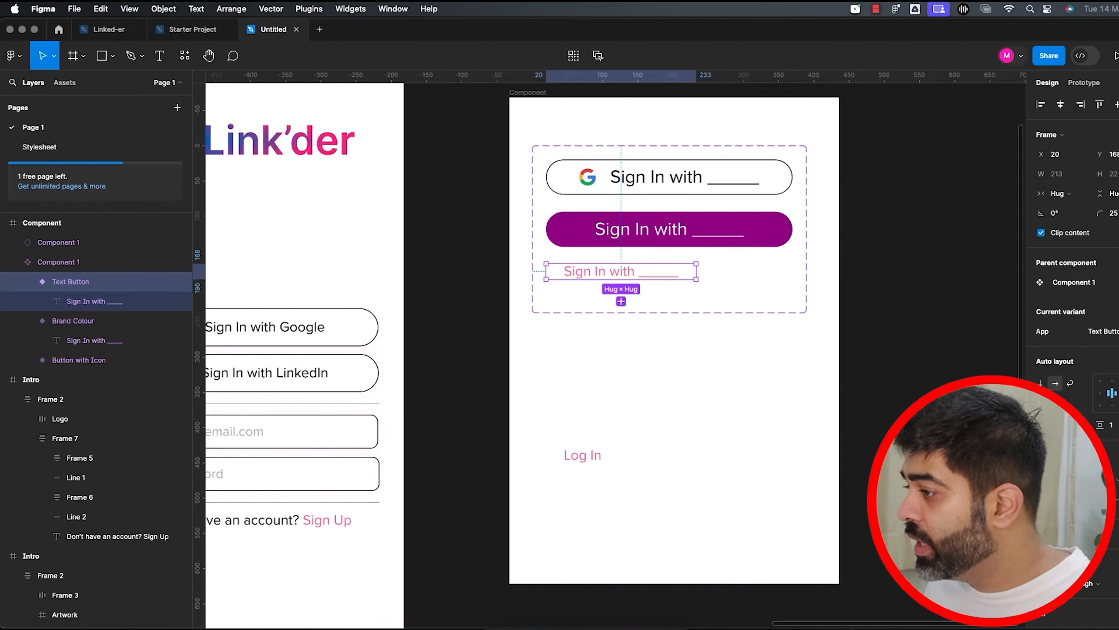
Remove auto layout from the Text Button variant and set its corner radius to 0.
key(alt+shift+a)
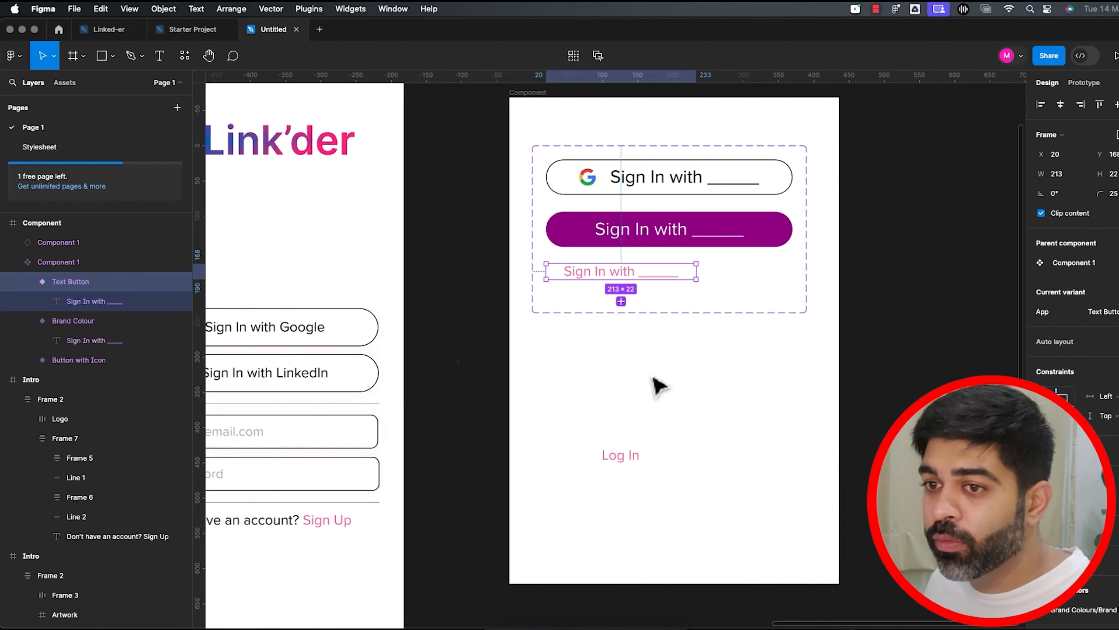
click(102, 303)
click(94, 281)
click(115, 302)
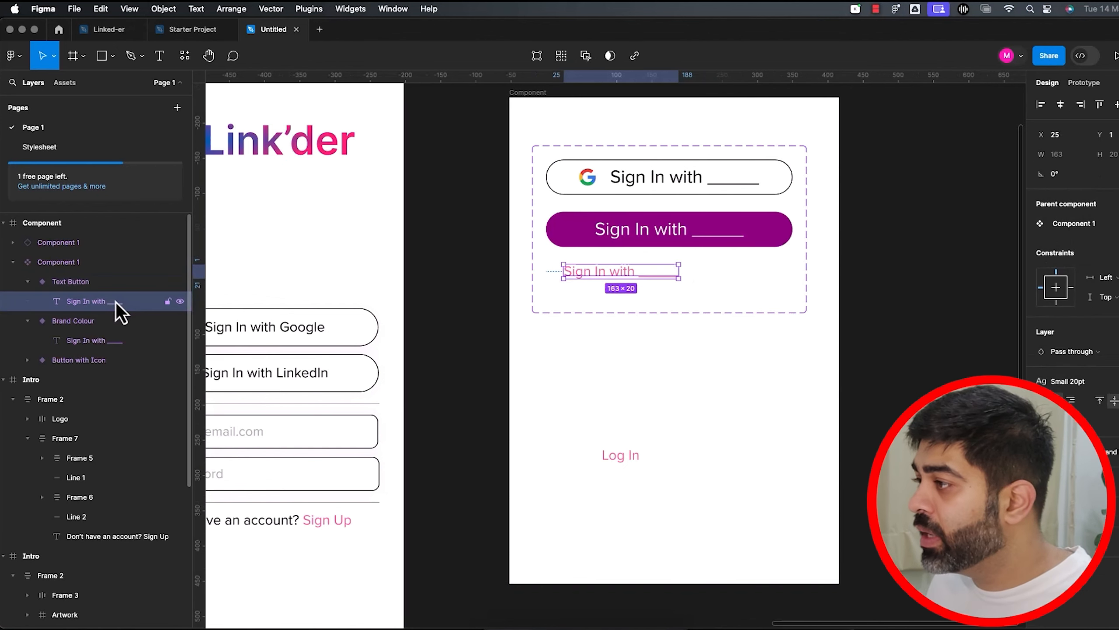
click(104, 283)
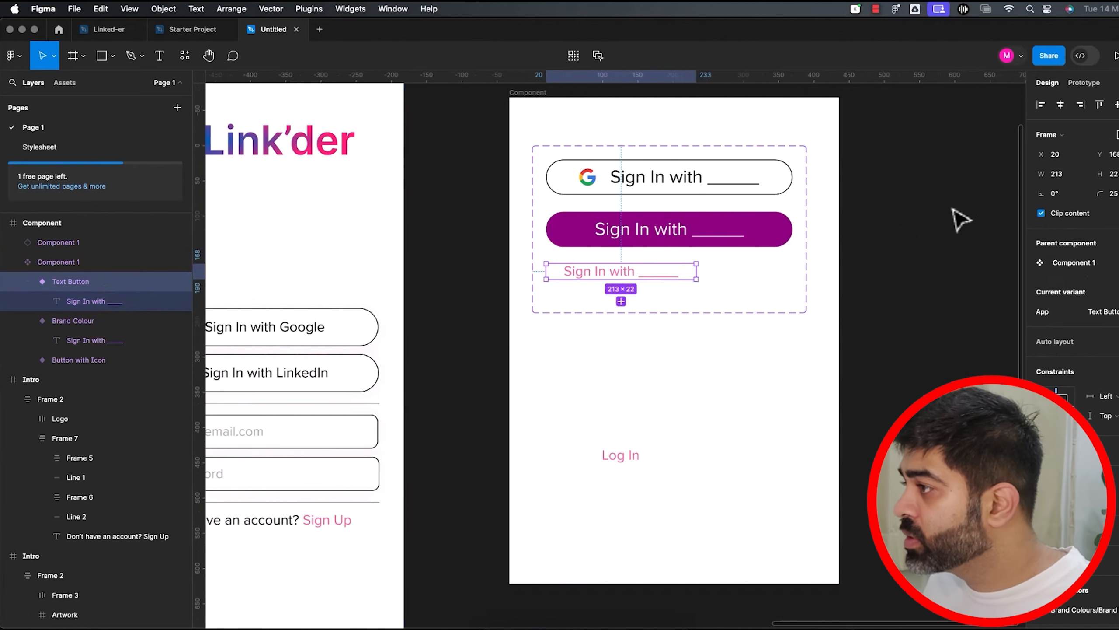
drag(1103, 198, 1101, 196)
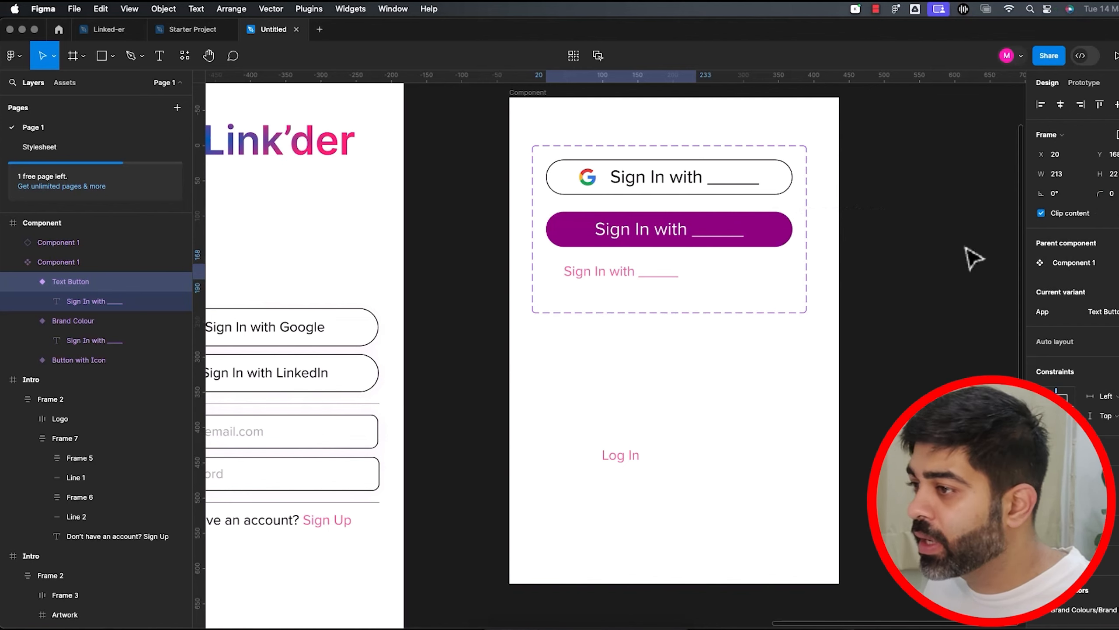
click(552, 339)
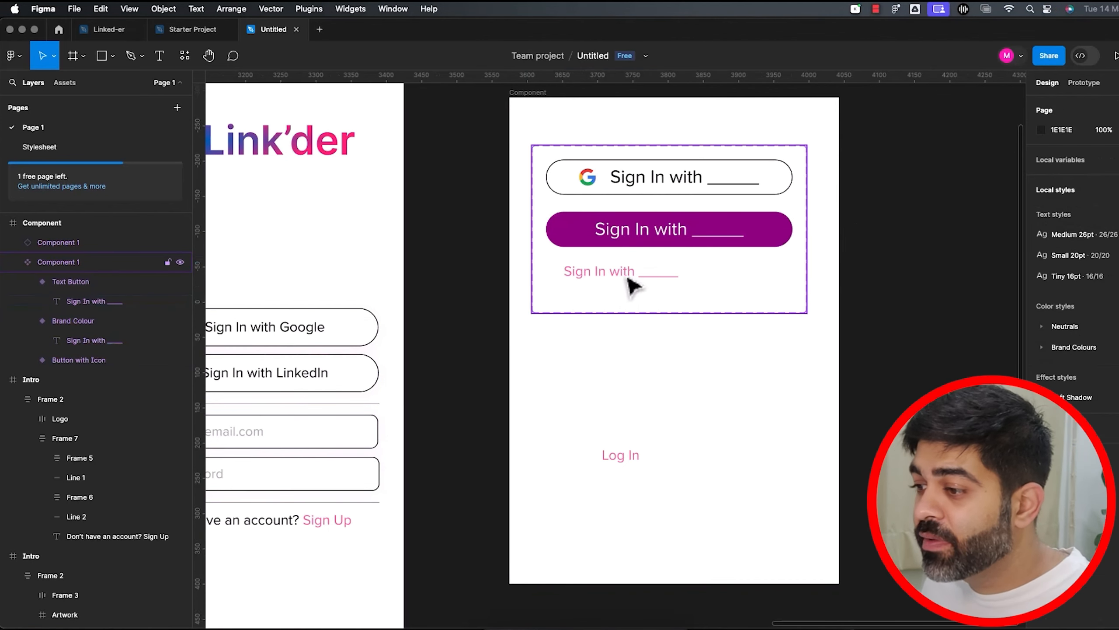
click(643, 457)
click(1109, 263)
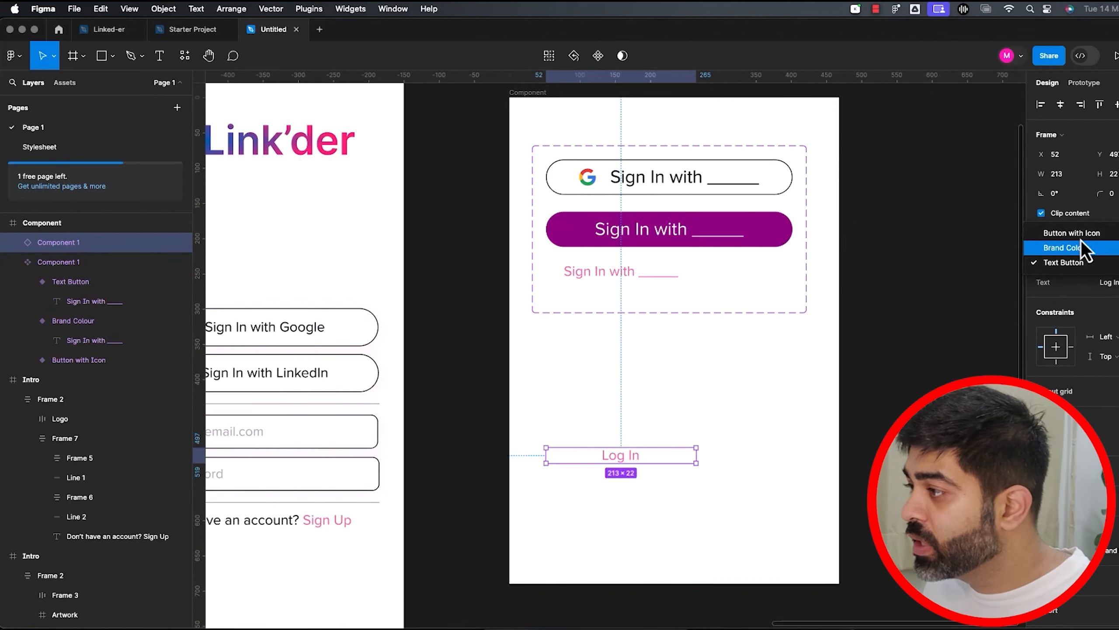
click(812, 480)
Insert an instance of the Component 1 button on the first Intro screen, between the existing Log In button and the sign-up line.
scroll(742, 487, left, 5)
scroll(742, 487, down, 3)
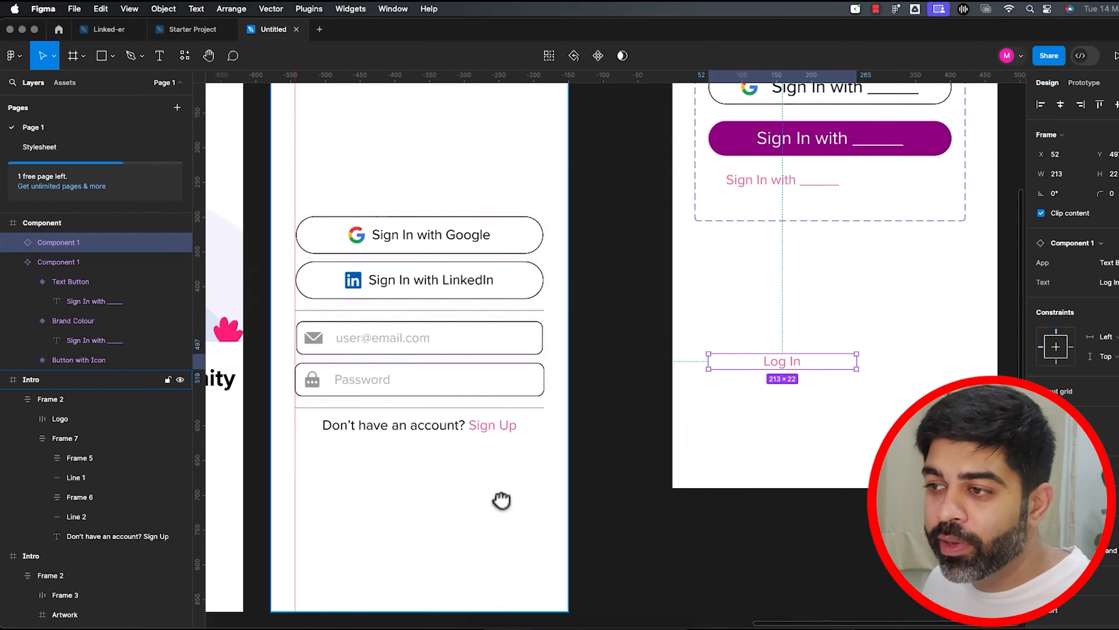
scroll(500, 500, left, 4)
scroll(500, 499, up, 1)
scroll(591, 481, down, 5)
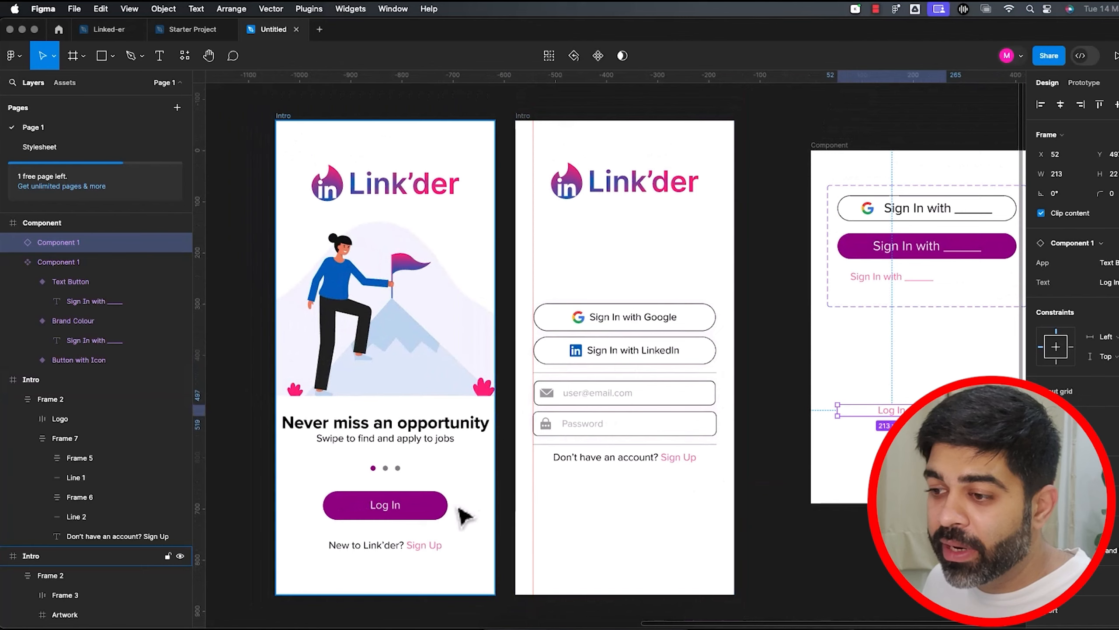
super+click(398, 510)
click(440, 512)
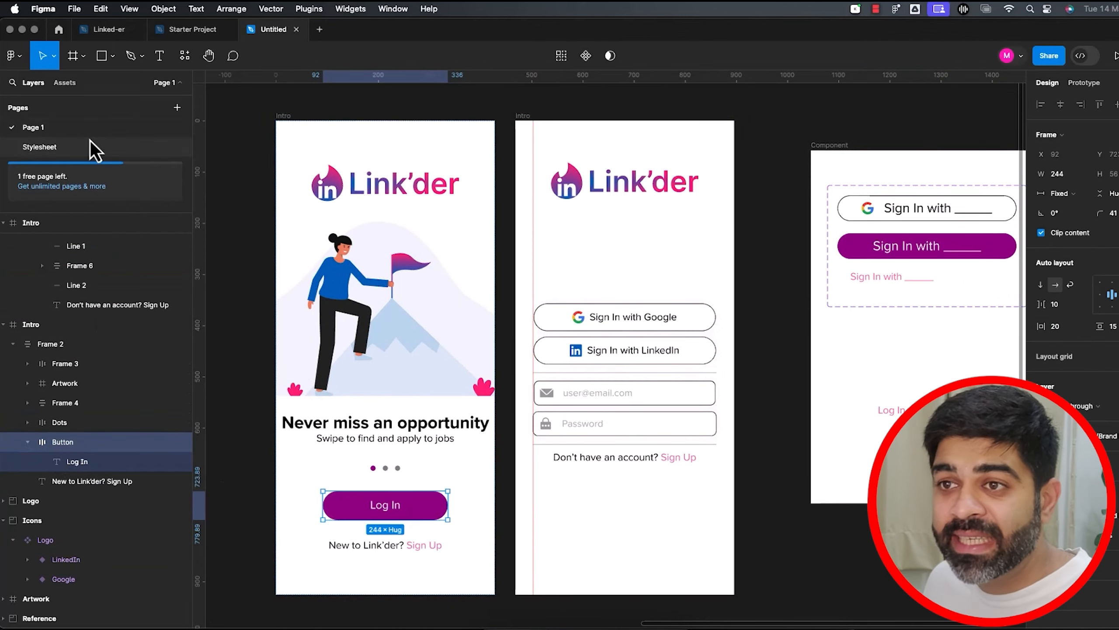
click(66, 83)
drag(70, 198, 401, 546)
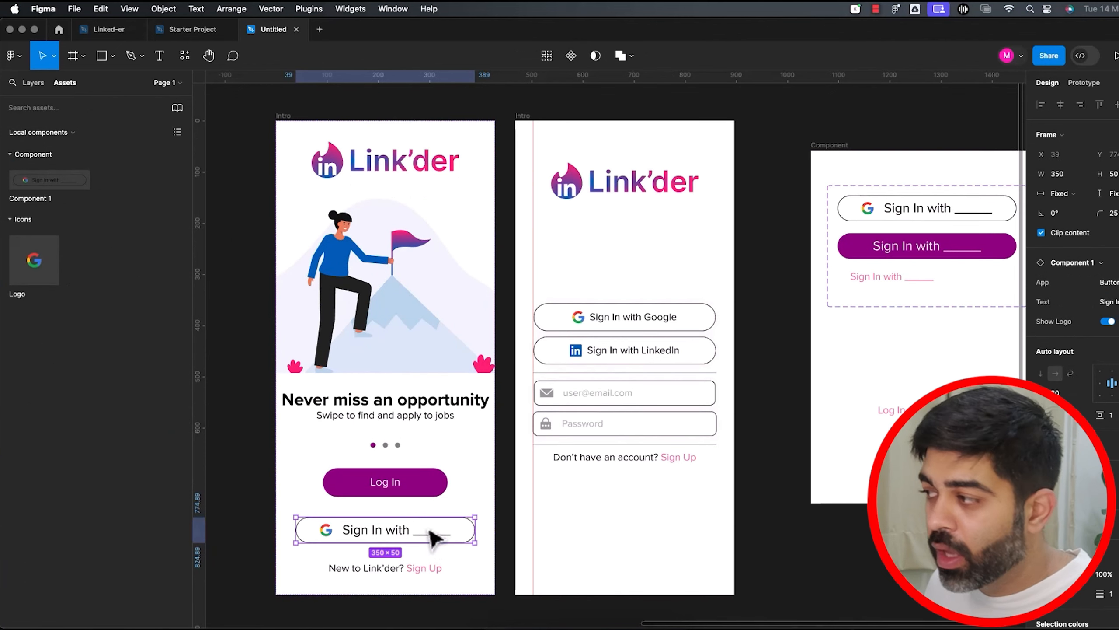
Switch the inserted button instance to the Brand Colour variant and set its text to "Log In".
click(1106, 282)
click(1075, 297)
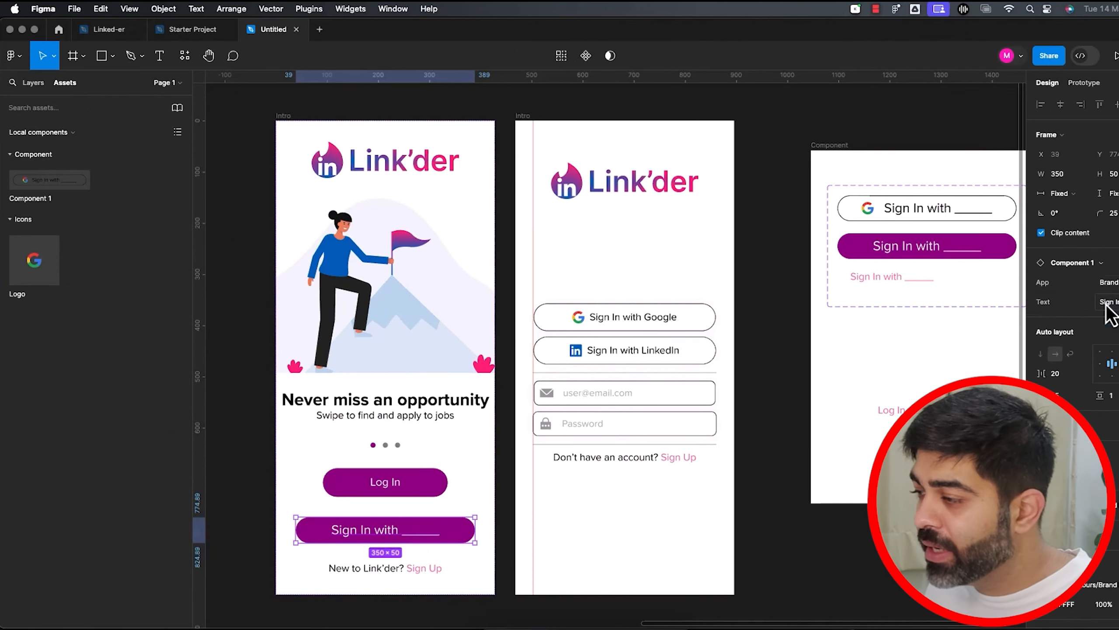
text(Log In)
key(Return)
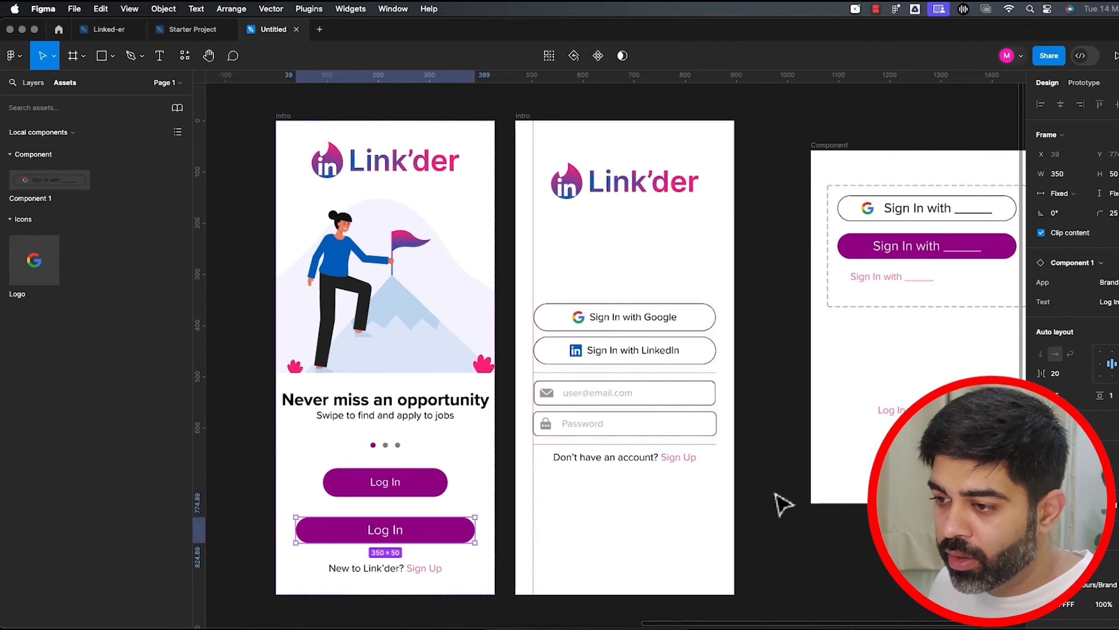
Delete the original narrower Log In button from the first Intro screen.
click(441, 490)
key(Delete)
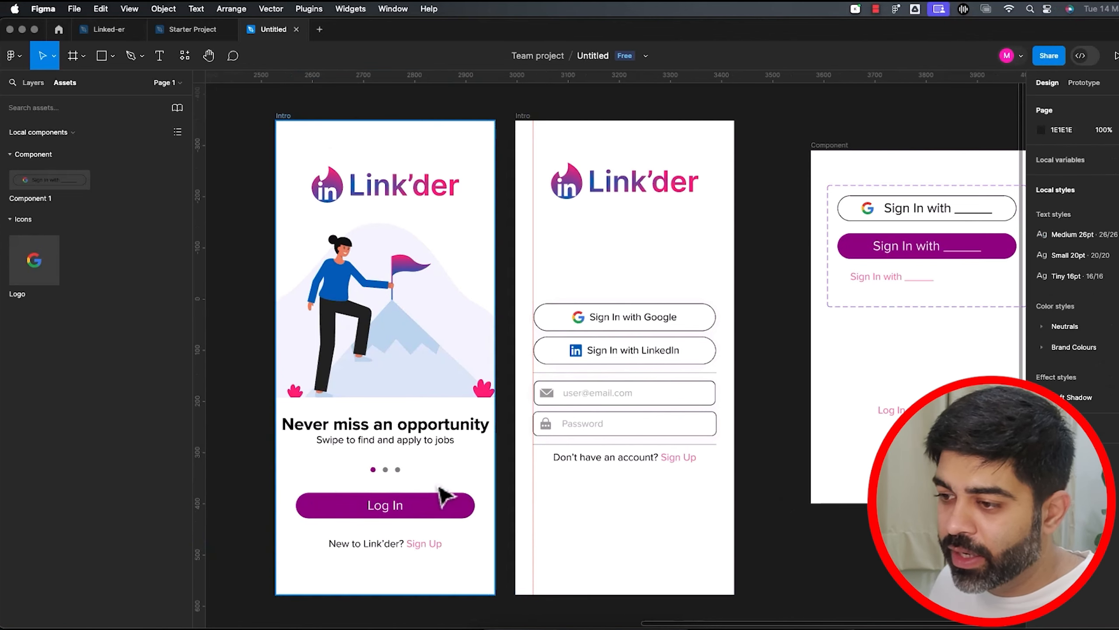
click(710, 492)
Insert another Component 1 instance below the "New to Link'der? Sign Up" line on the first Intro screen.
click(434, 545)
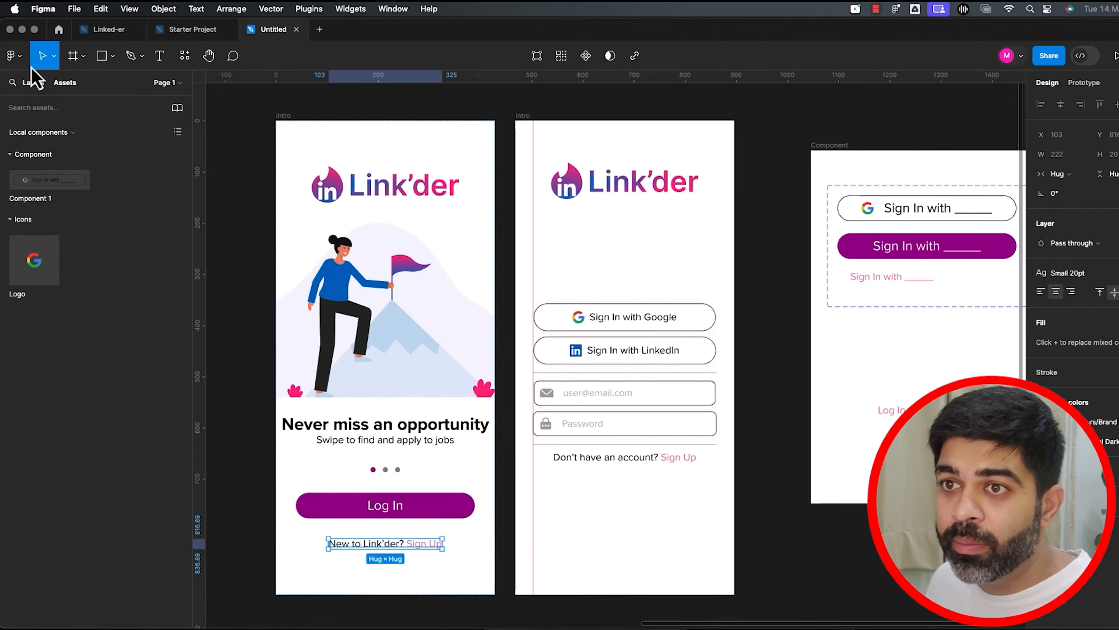
click(33, 83)
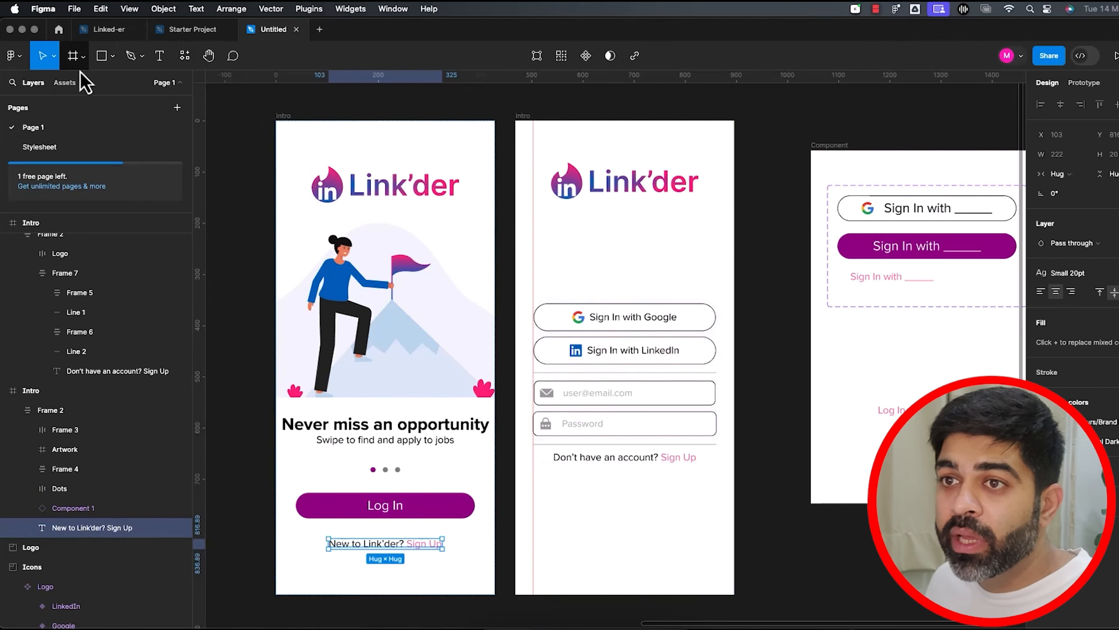
click(74, 83)
drag(49, 188, 412, 562)
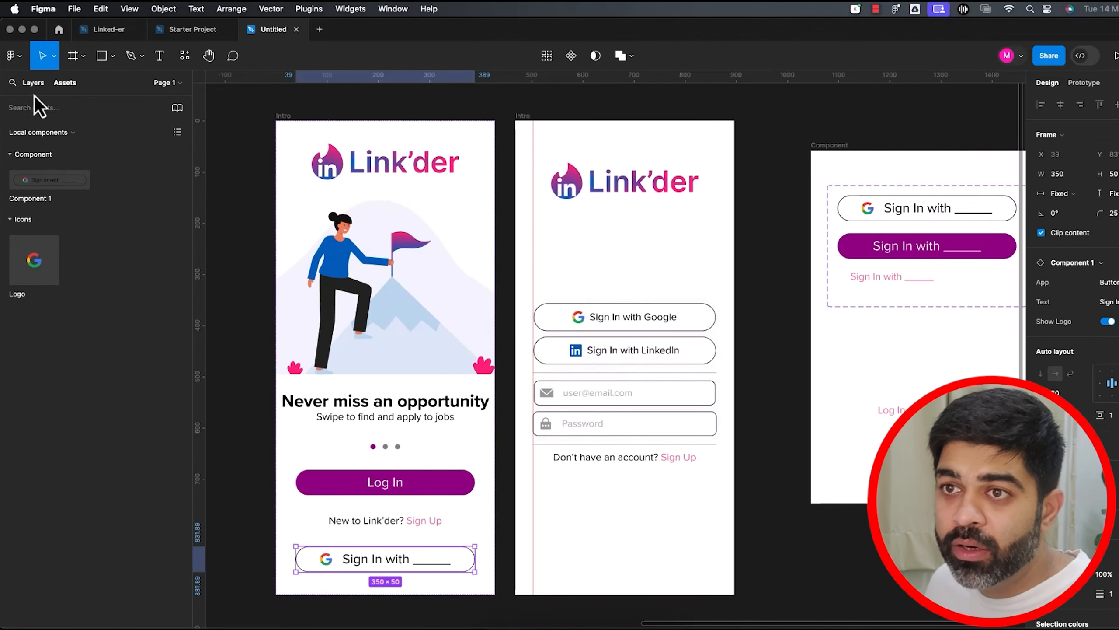
Group the "New to Link'der? Sign Up" text and the new button instance in a horizontal auto layout frame.
click(33, 83)
shift+click(88, 508)
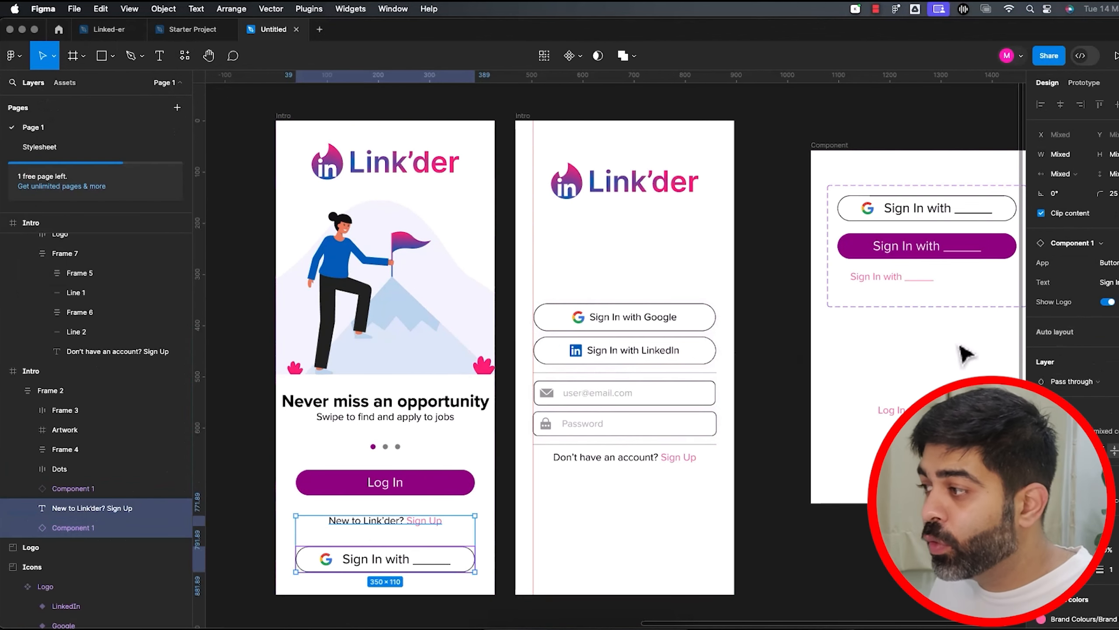
key(shift+a)
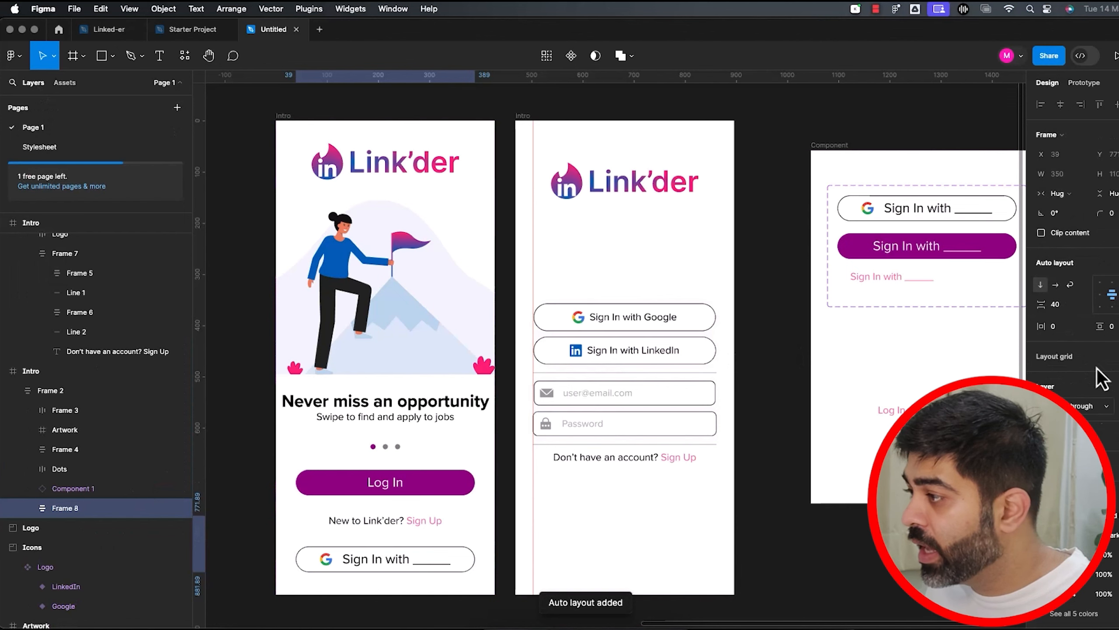
click(1055, 286)
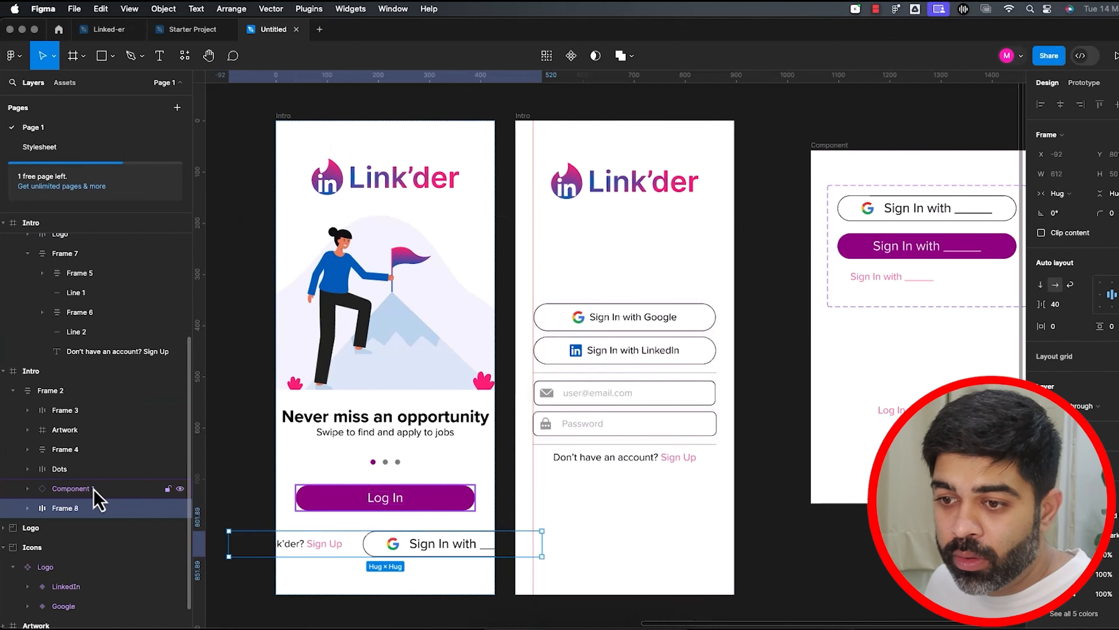
Remove "Sign Up" from the text in the new auto layout frame, leaving "New to Link'der?".
click(28, 508)
double_click(140, 532)
click(137, 529)
key(Return)
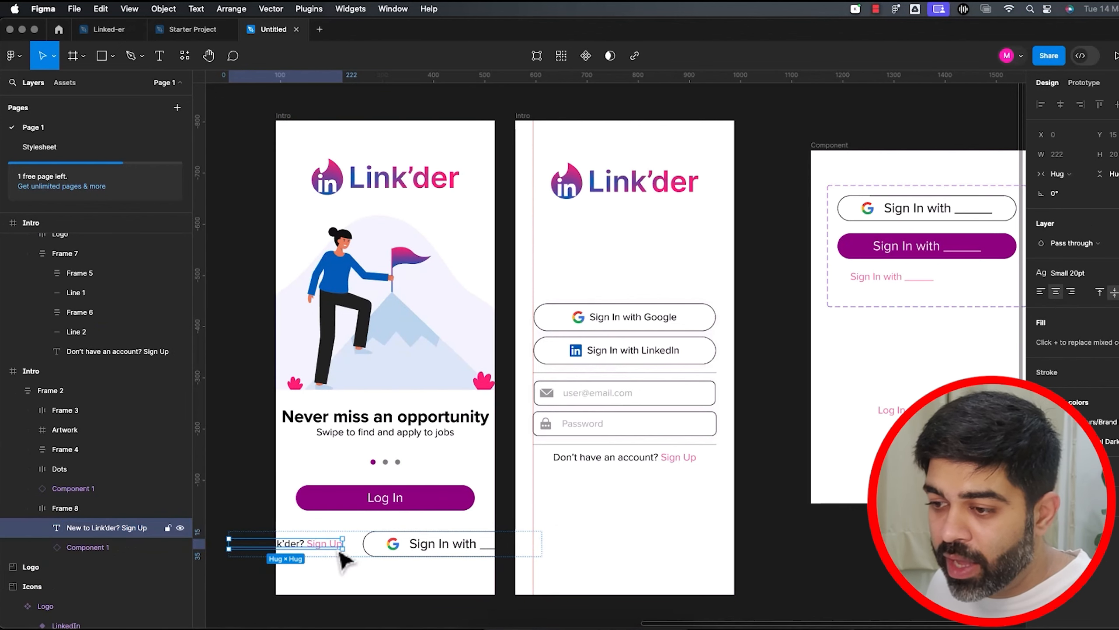
double_click(326, 545)
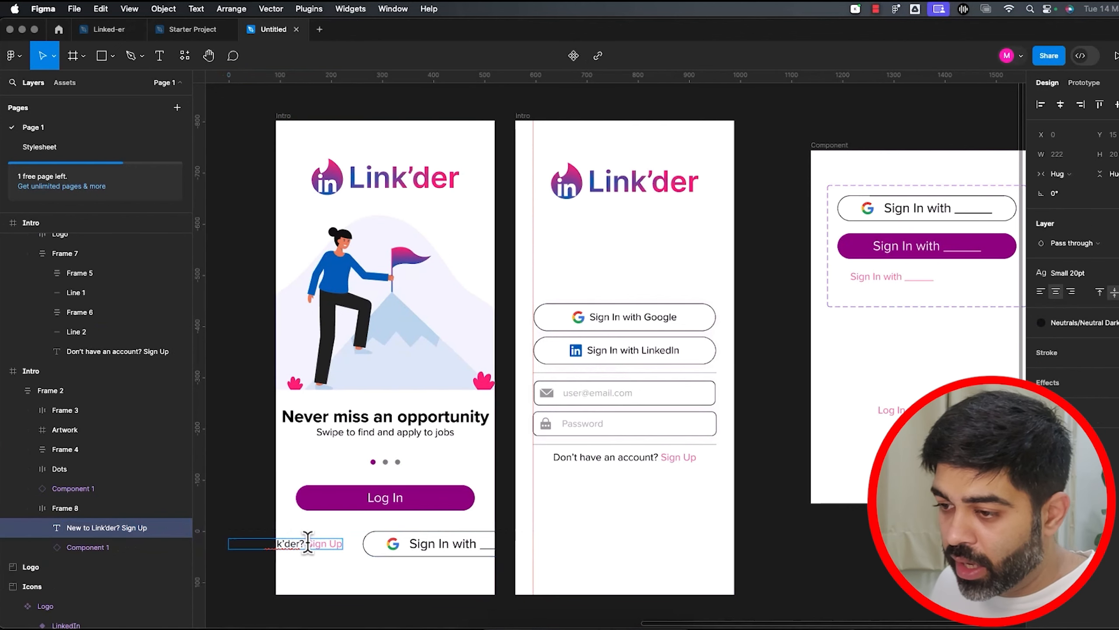
key(BackSpace)
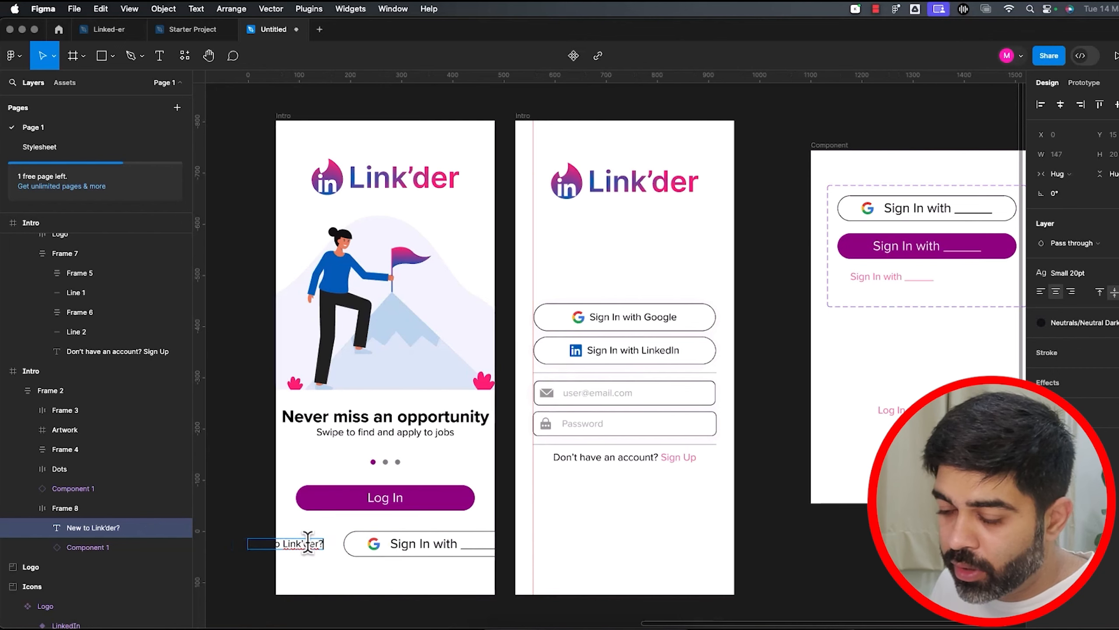
Switch the button instance beside "New to Link'der?" to the Text Button variant.
click(88, 546)
click(1075, 324)
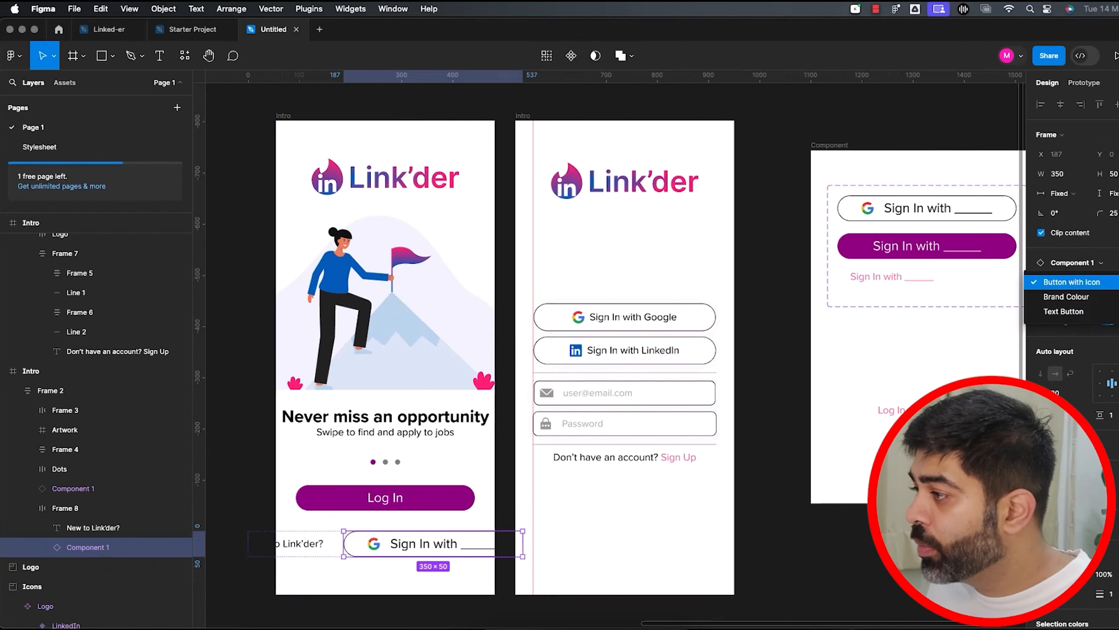
click(1073, 317)
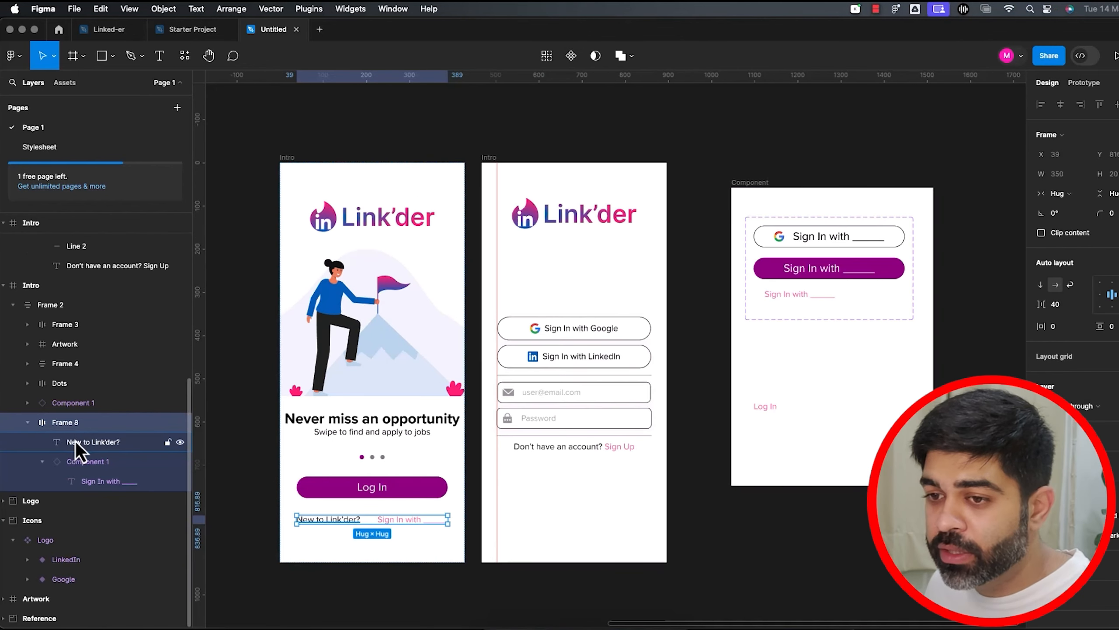
Set the horizontal gap between "New to Link'der?" and the text button to 10.
click(84, 443)
click(95, 462)
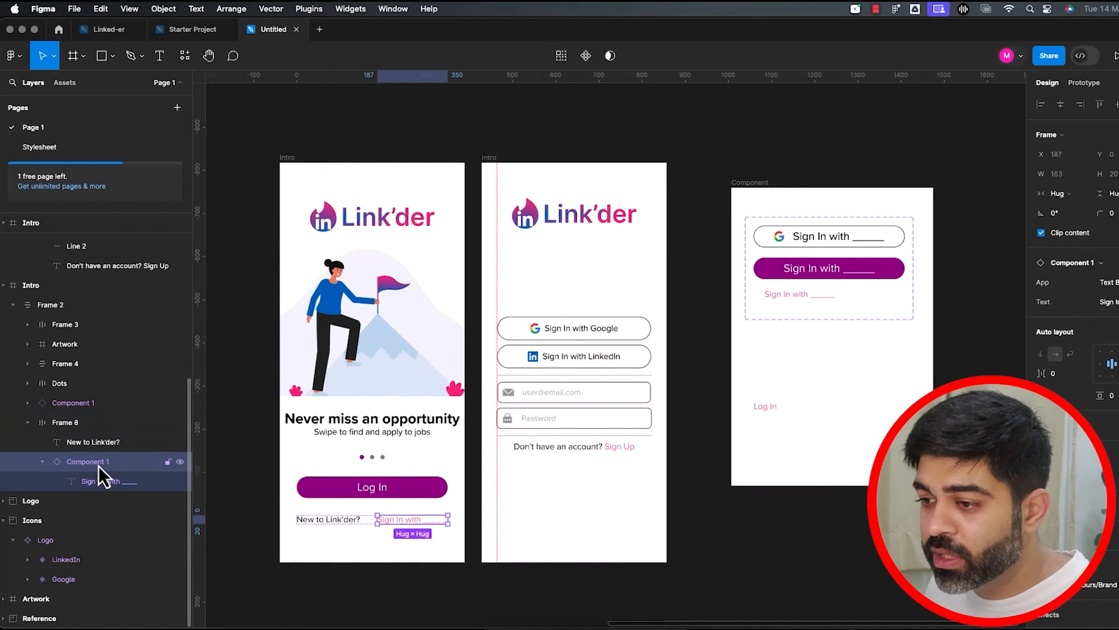
click(102, 424)
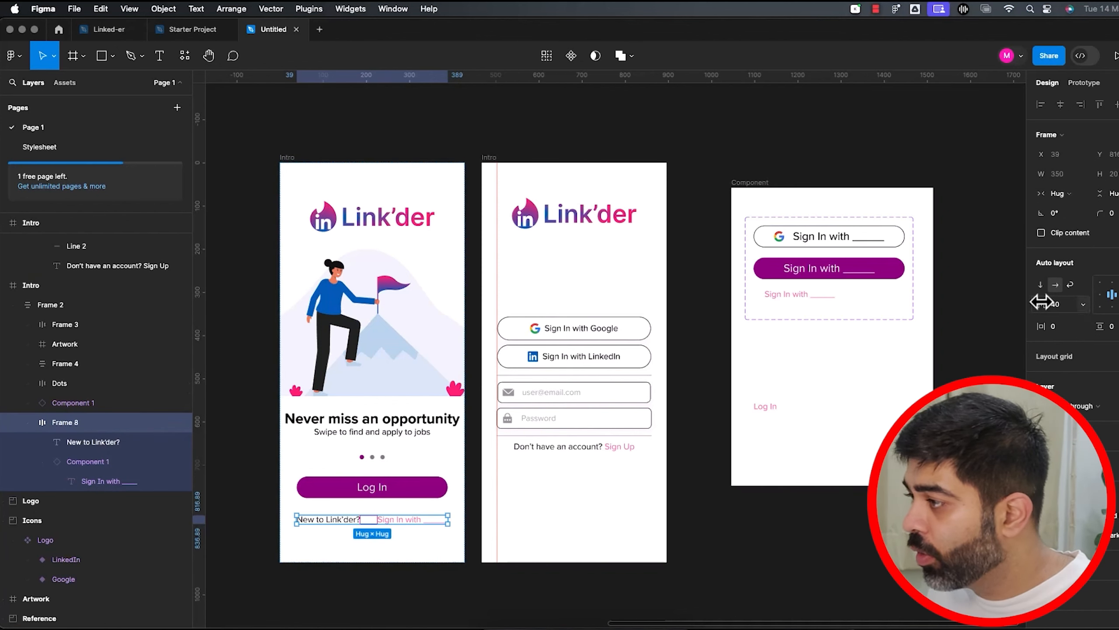
drag(1041, 303, 988, 312)
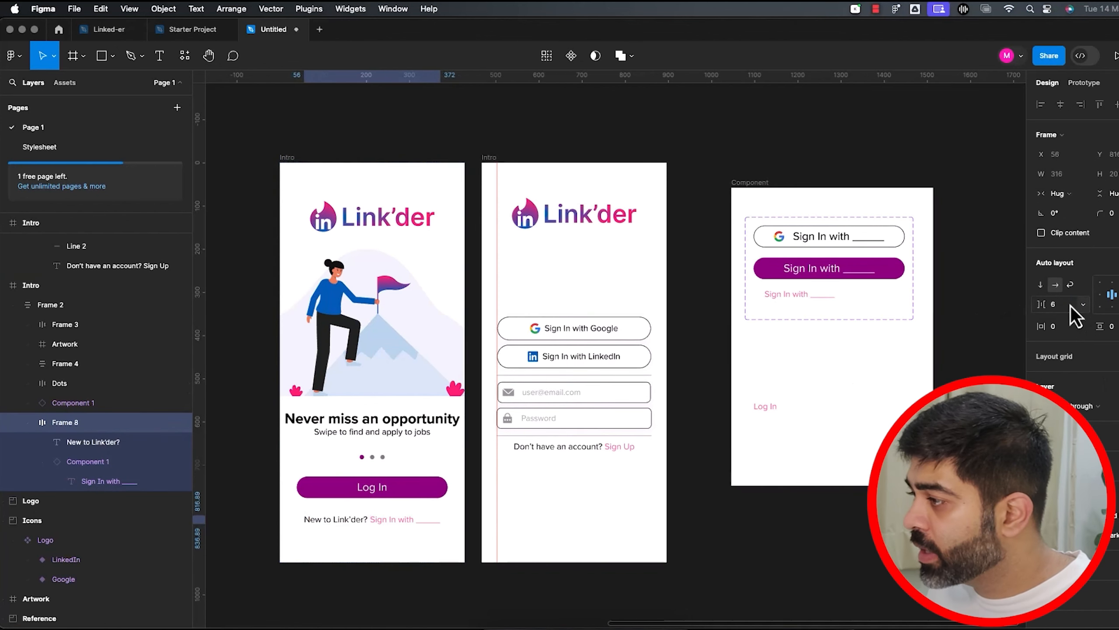
text(10)
key(Return)
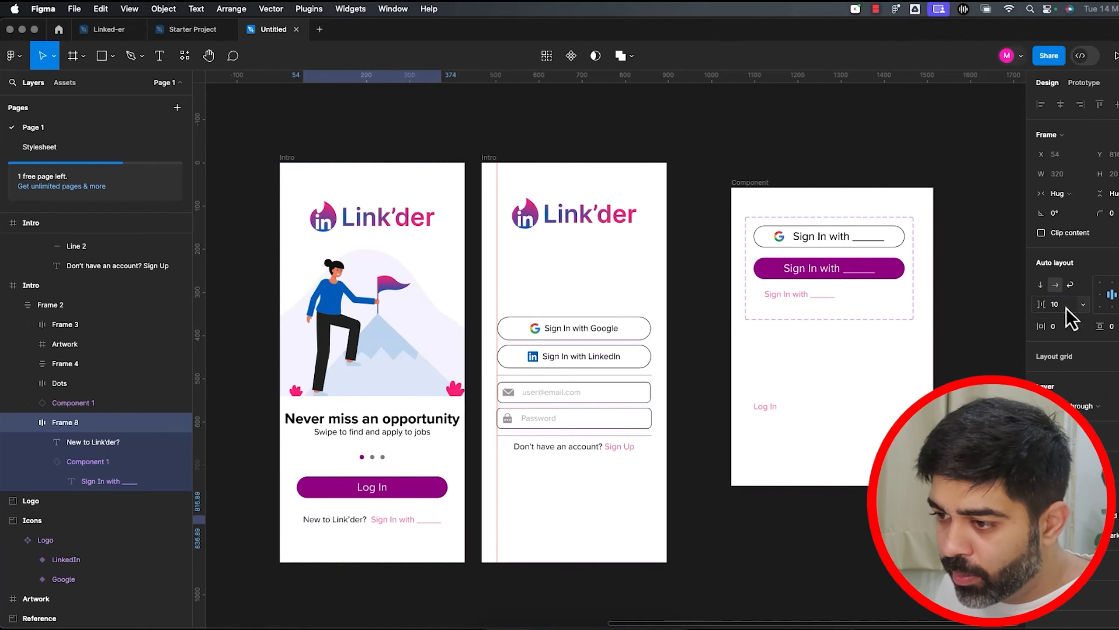
Set the text of the button instance beside "New to Link'der?" to "Sign Up".
click(145, 481)
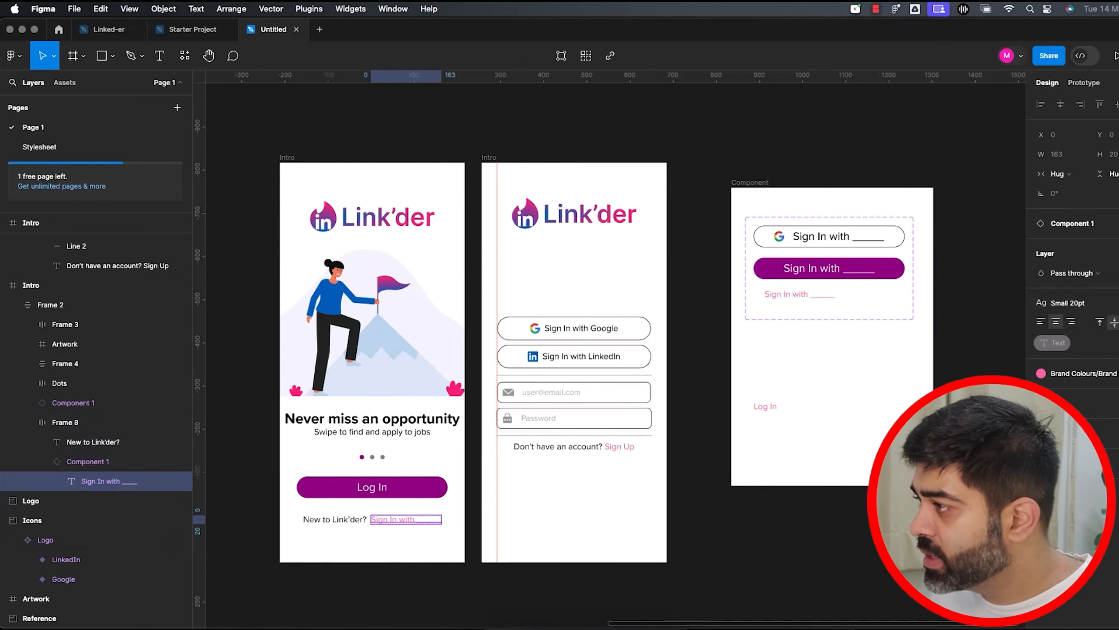
click(115, 461)
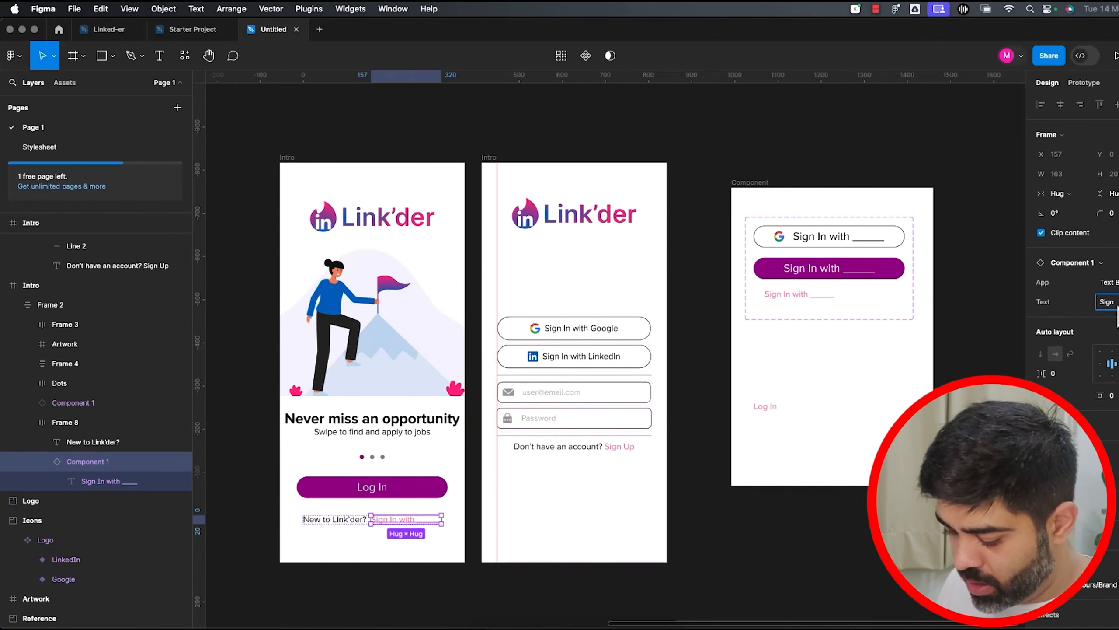
key(Return)
click(789, 530)
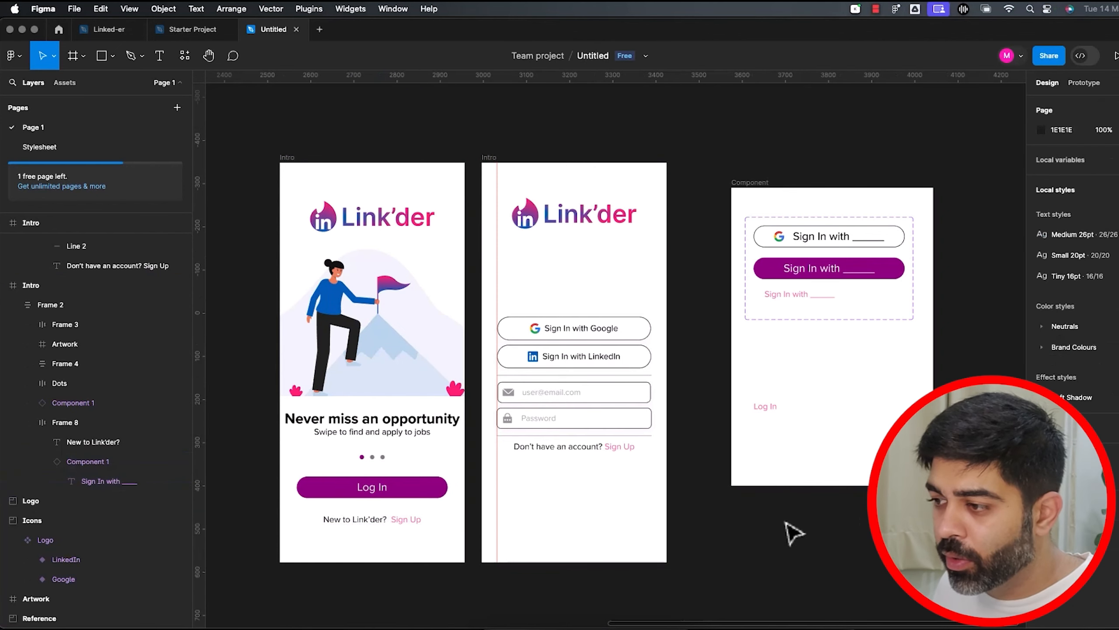
Select the Intro frame that contains the "Don't have an account? Sign Up" line.
scroll(403, 525, up, 2)
scroll(402, 525, up, 3)
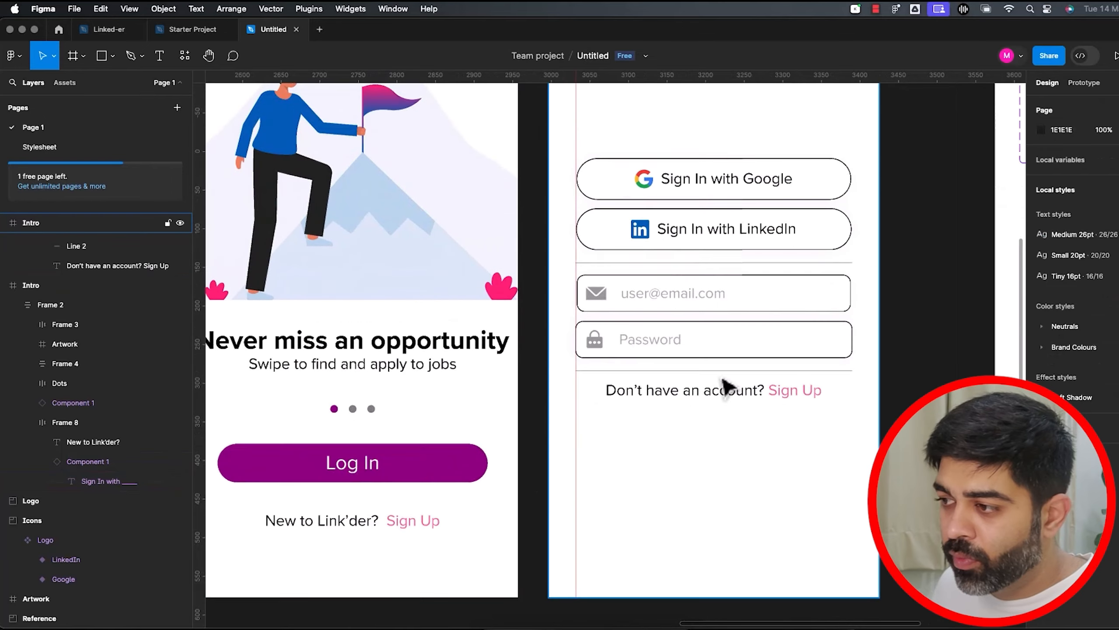
click(738, 392)
drag(759, 435, 650, 575)
key(shift+Return)
key(shift+Return)
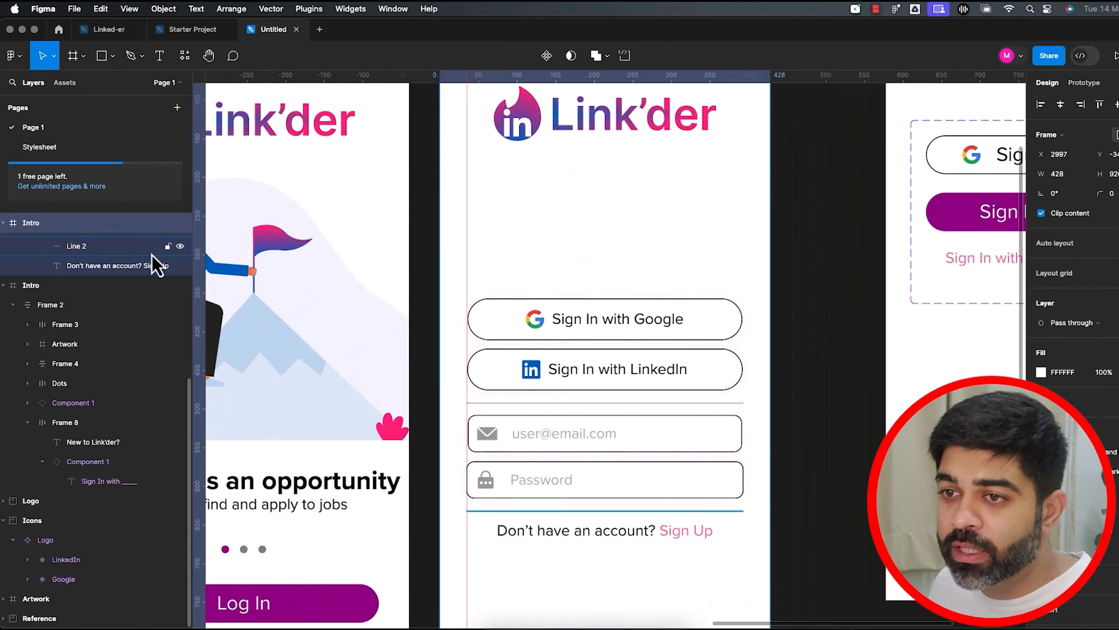